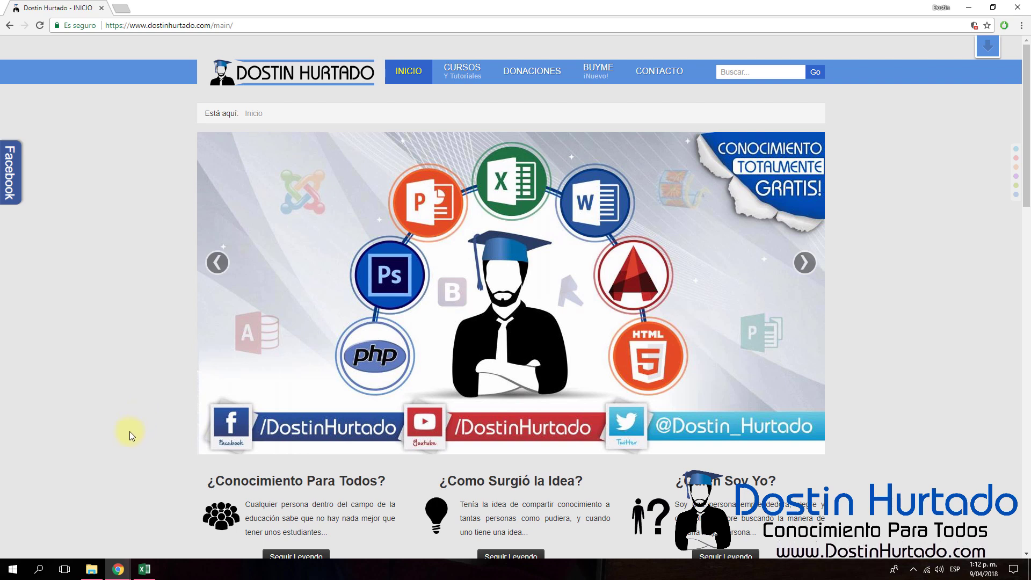
Switch from Chrome to the Fechas_Excel_Avanzado.xlsx workbook using the Excel taskbar icon.
{"action": "mouse_move", "coordinate": [144, 569]}
{"action": "left_click", "coordinate": [149, 553]}
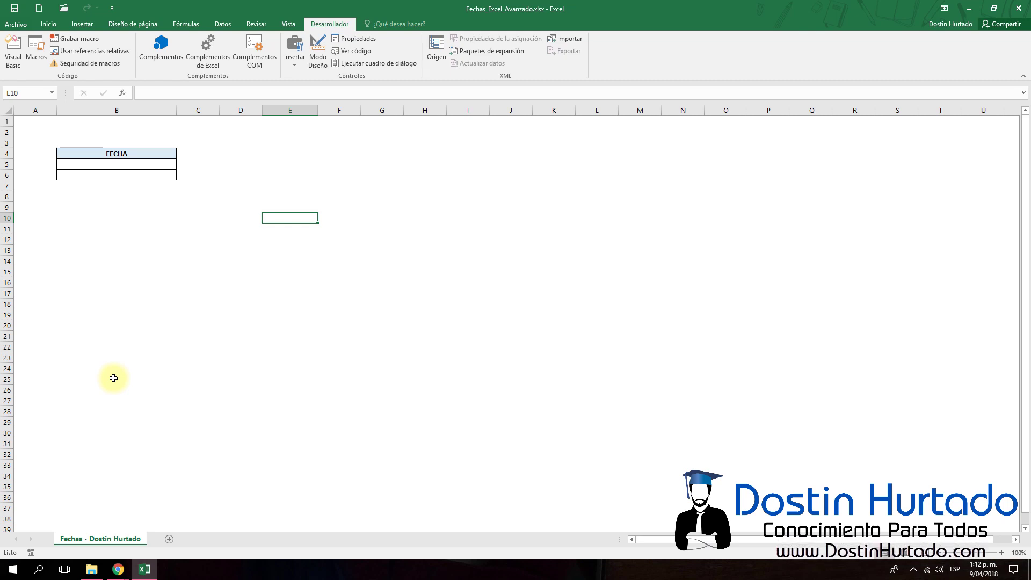
Select cells B13, C11 and B11, then open the Visual Basic editor with Alt+F11.
{"action": "left_click", "coordinate": [172, 248]}
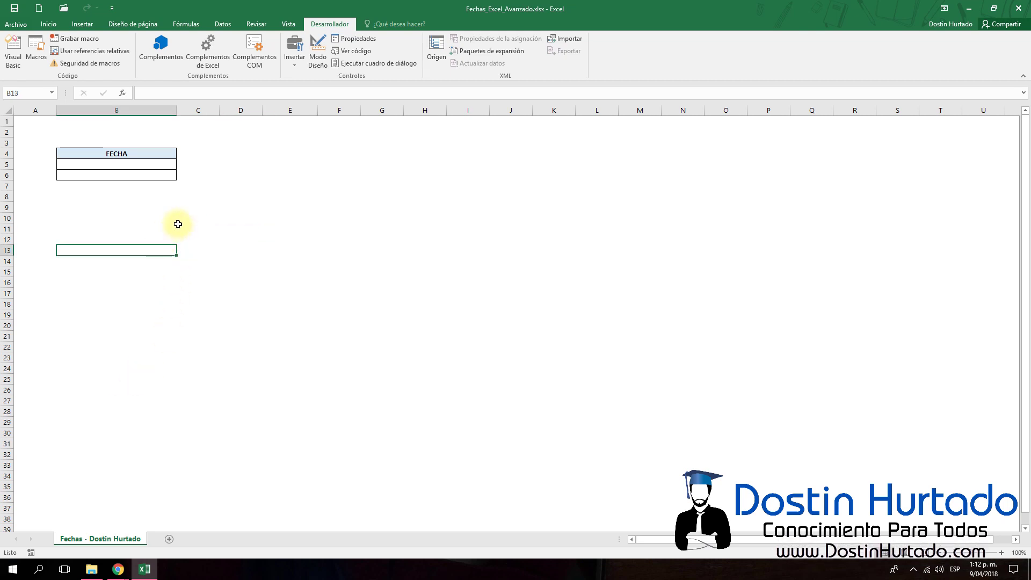
{"action": "left_click", "coordinate": [178, 225]}
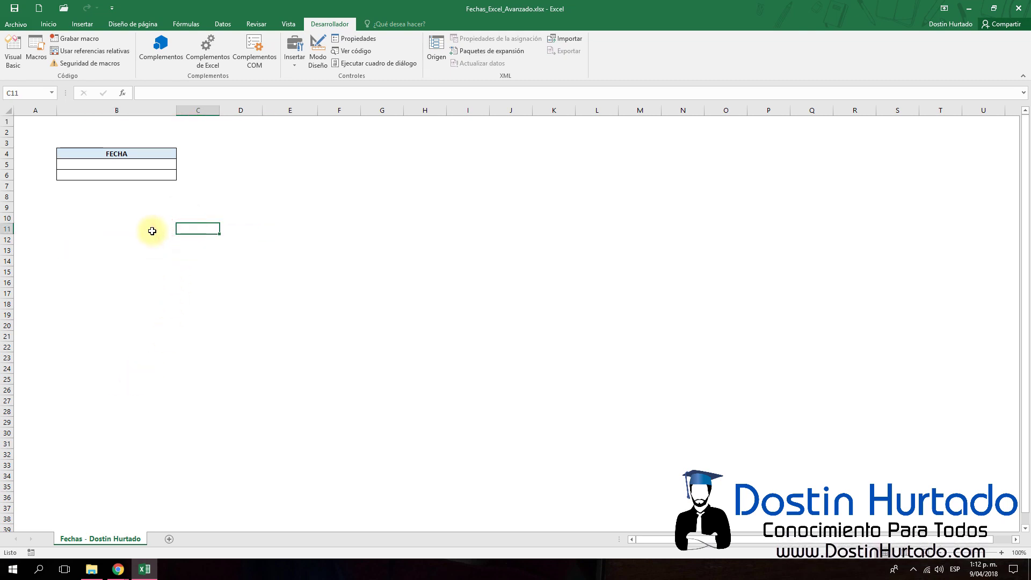
{"action": "left_click", "coordinate": [146, 223]}
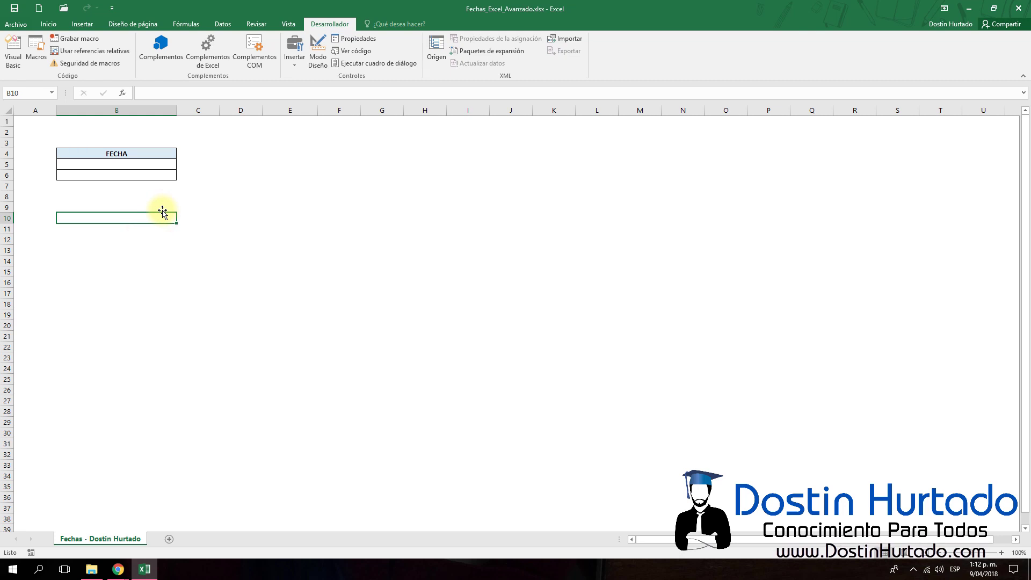
{"action": "key", "text": "alt+F11"}
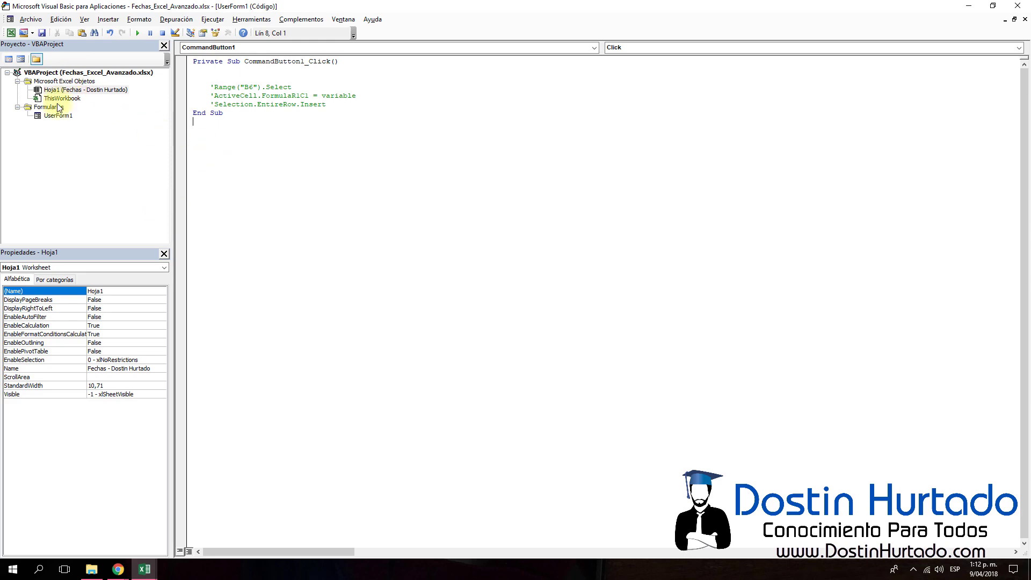
Open the UserForm1 designer and view the Ejecutar button's click code.
{"action": "double_click", "coordinate": [58, 115]}
{"action": "double_click", "coordinate": [285, 91]}
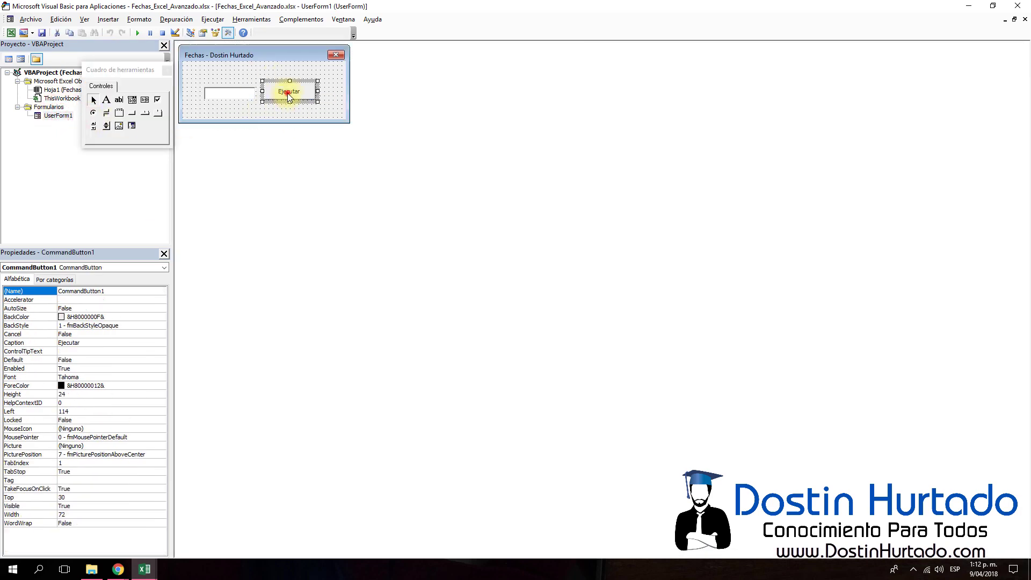
{"action": "left_click", "coordinate": [216, 92]}
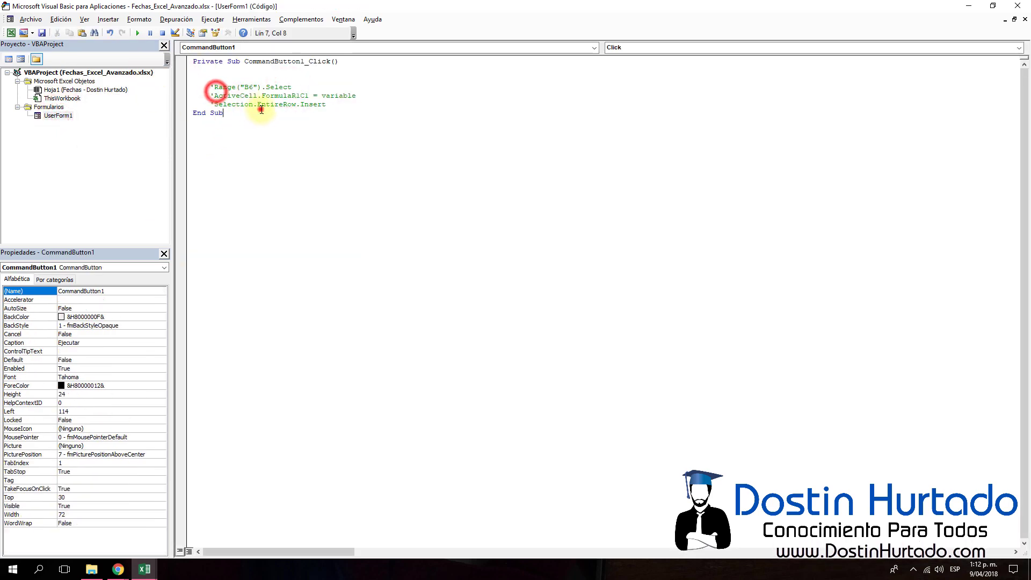
{"action": "left_click", "coordinate": [258, 108]}
Test-run the Fechas form, close it, and close the VBA editor.
{"action": "left_click", "coordinate": [138, 32]}
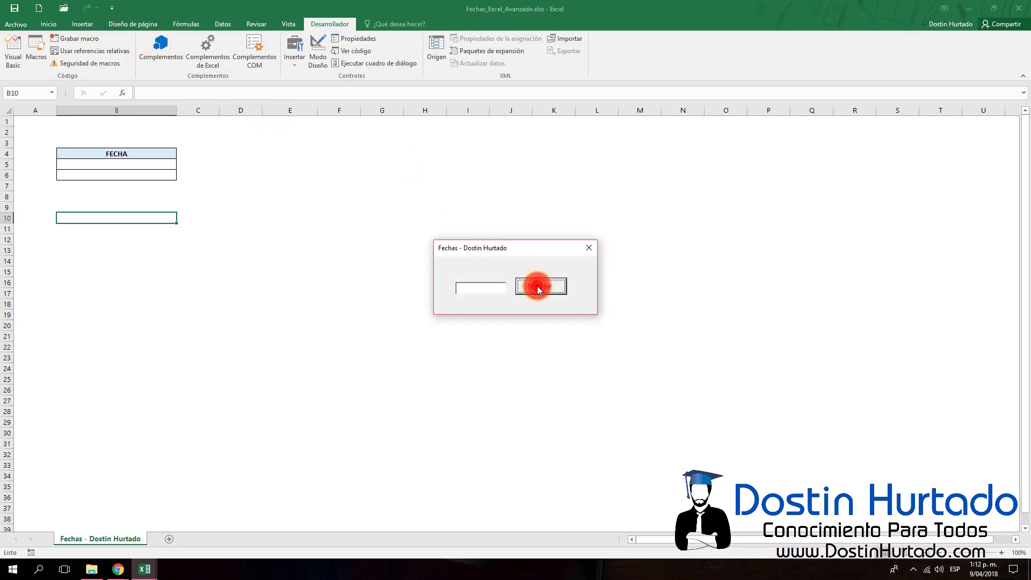
{"action": "left_click", "coordinate": [588, 249]}
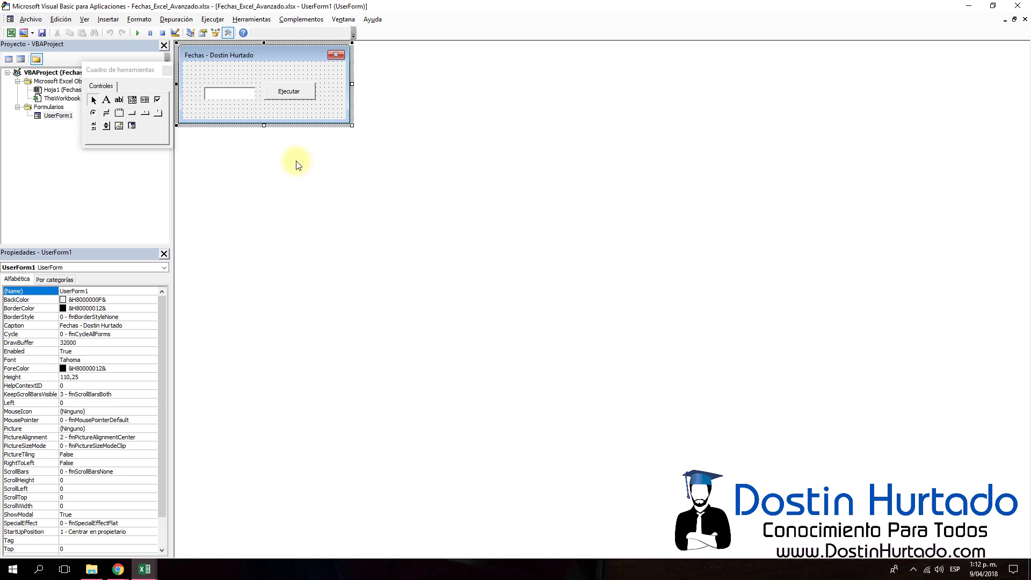
{"action": "left_click", "coordinate": [1008, 8]}
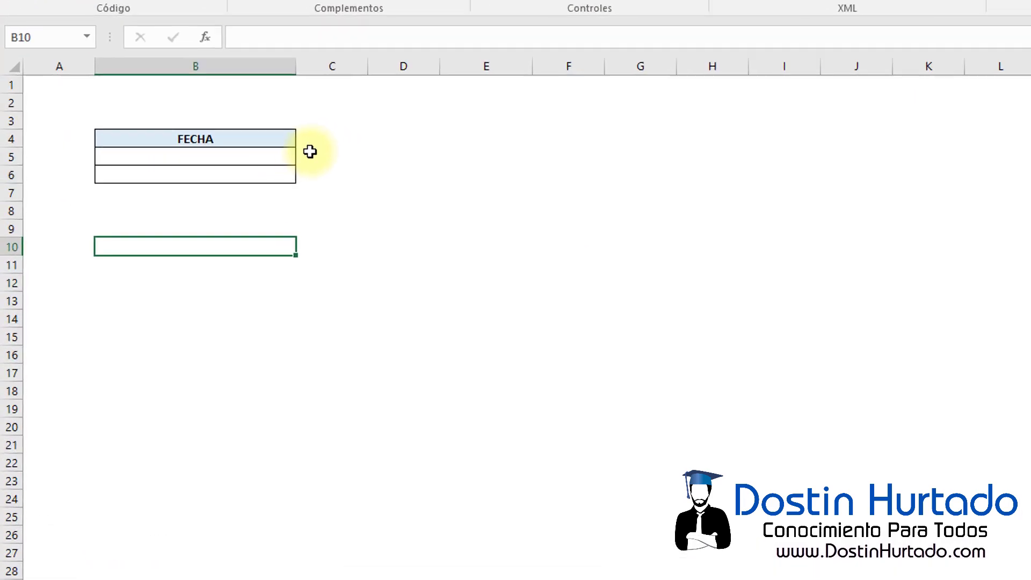
{"action": "left_click", "coordinate": [253, 218]}
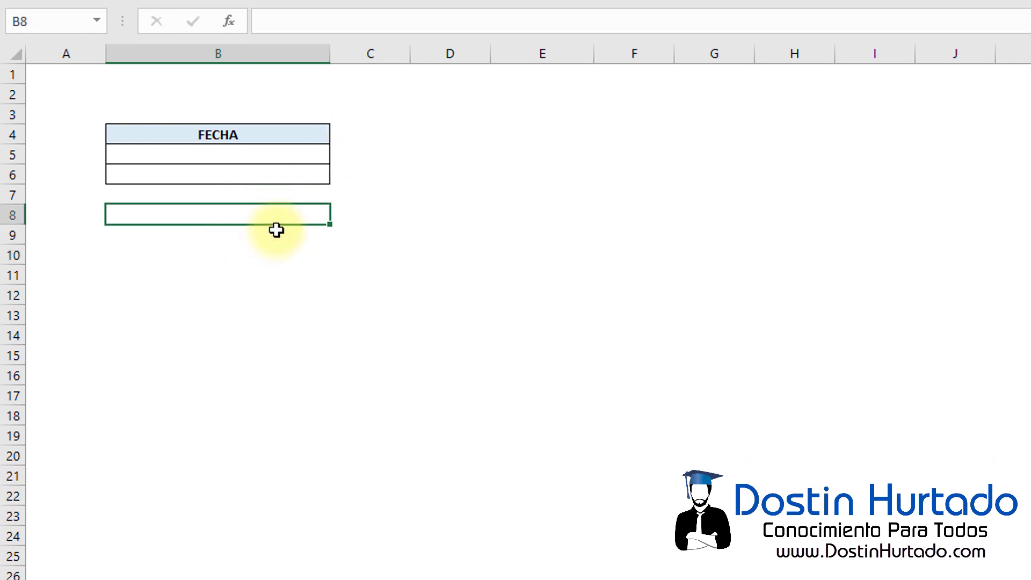
{"action": "type", "text": "=ahora"}
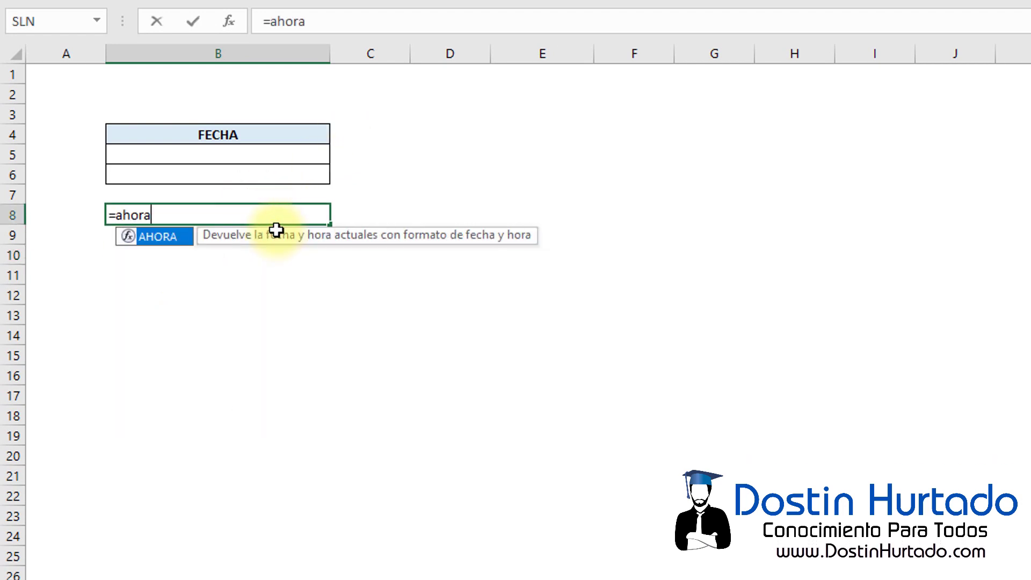
{"action": "type", "text": "()"}
{"action": "key", "text": "Return"}
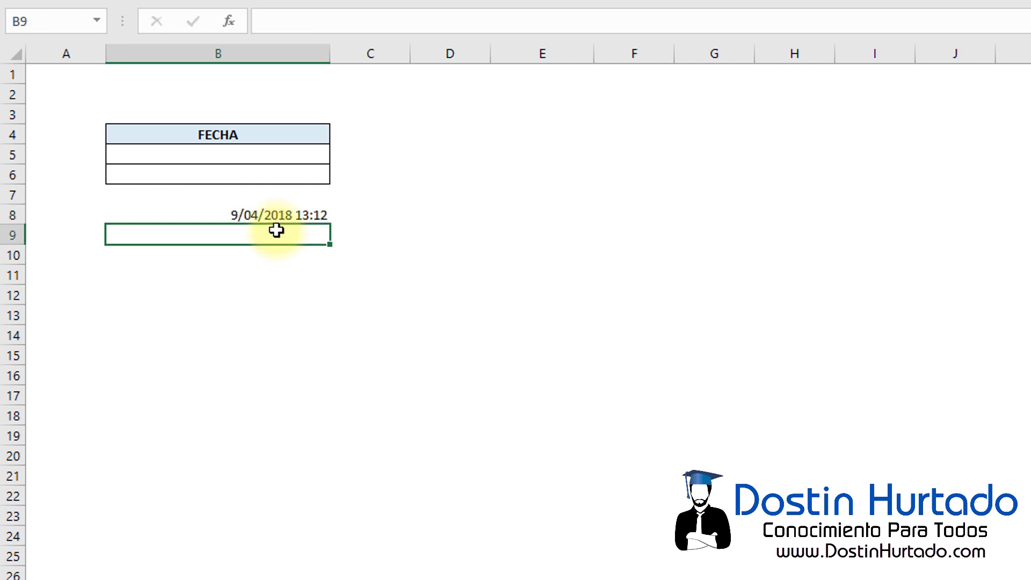
{"action": "key", "text": "Up"}
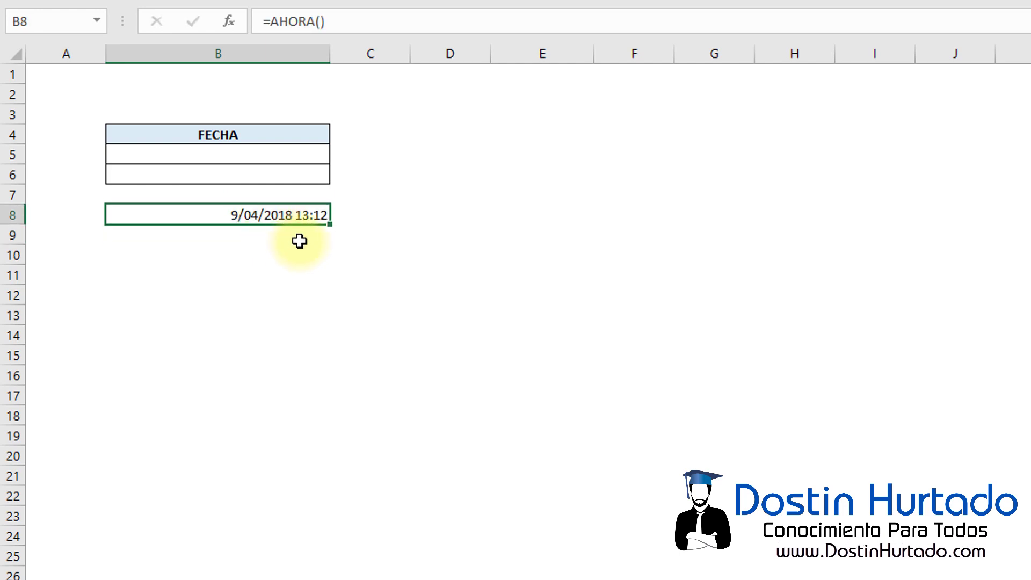
{"action": "key", "text": "Delete"}
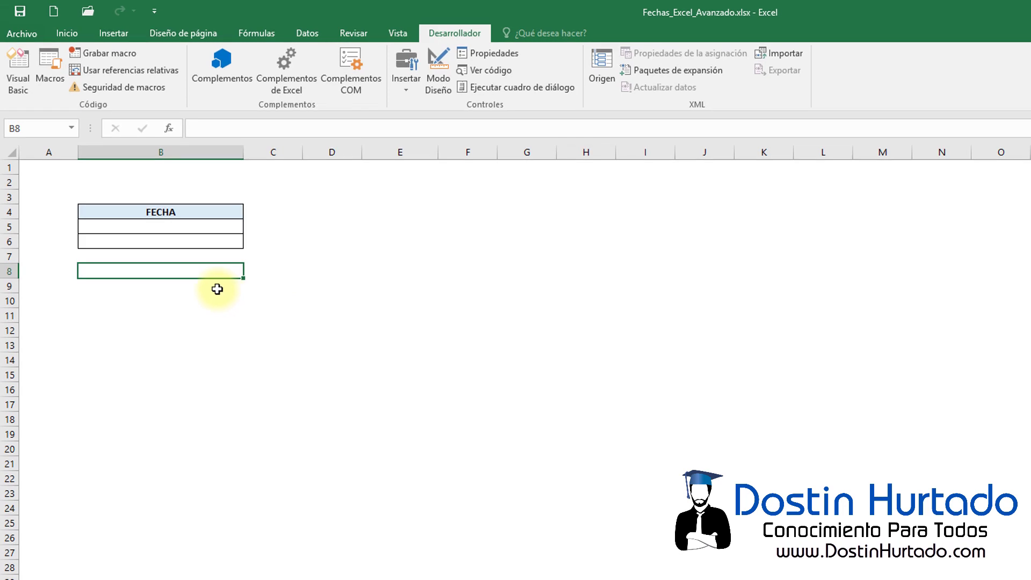
Add a MsgBox Now line to the Ejecutar button's CommandButton1_Click procedure.
{"action": "left_click", "coordinate": [17, 70]}
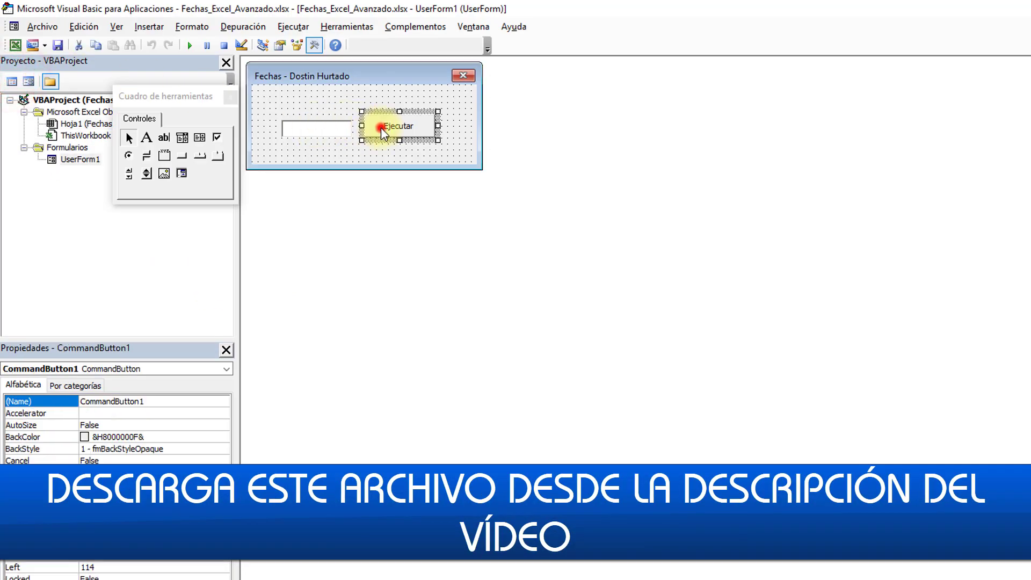
{"action": "double_click", "coordinate": [384, 133]}
{"action": "key", "text": "Tab"}
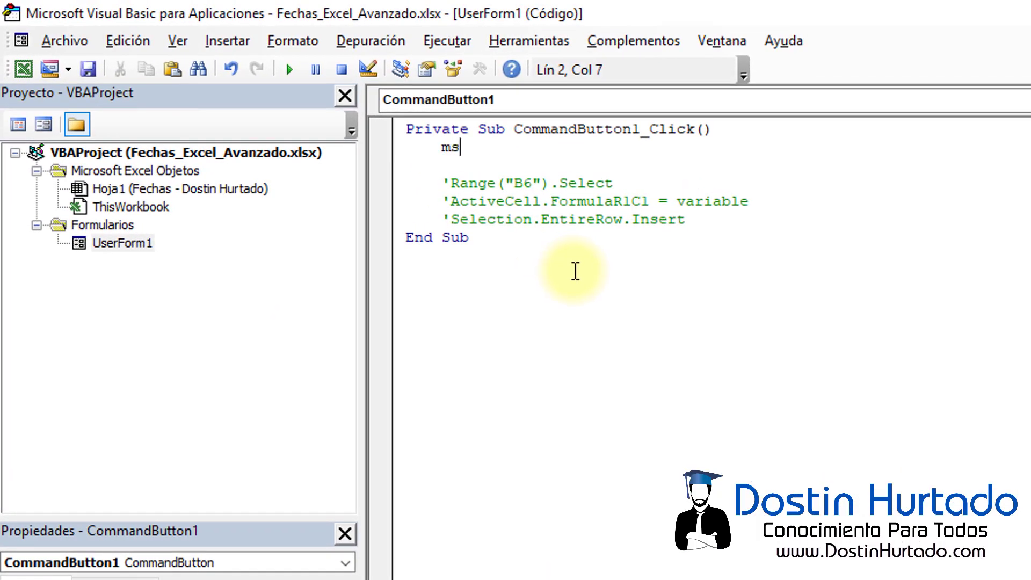
{"action": "type", "text": "N"}
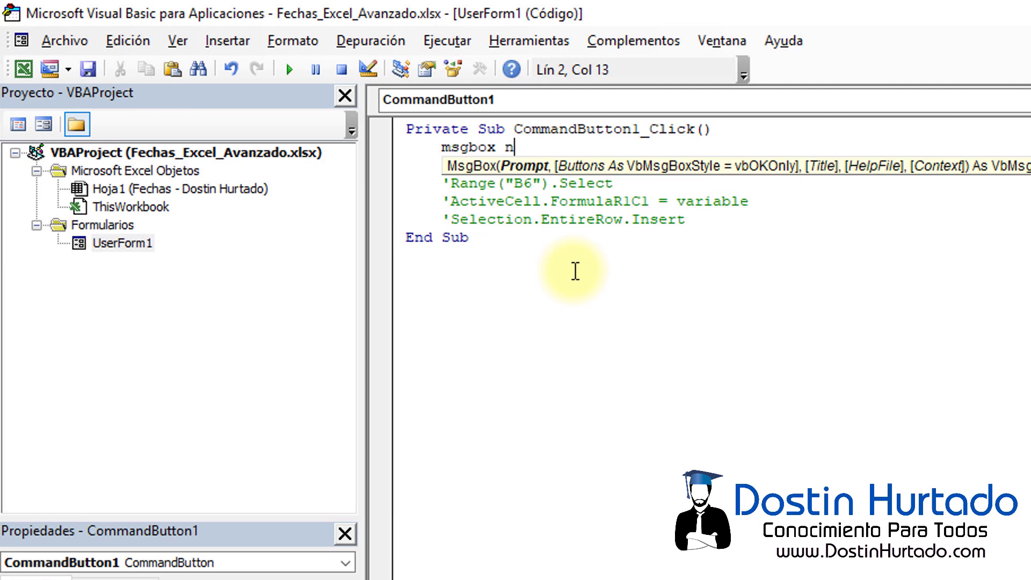
{"action": "type", "text": "ow"}
{"action": "left_click", "coordinate": [622, 331]}
{"action": "left_click", "coordinate": [524, 145]}
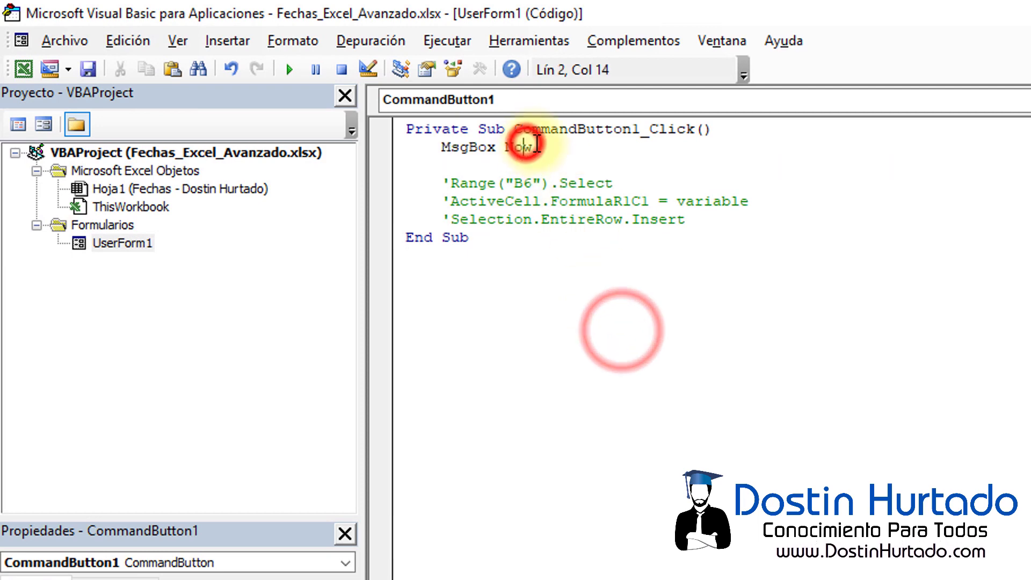
{"action": "double_click", "coordinate": [535, 150]}
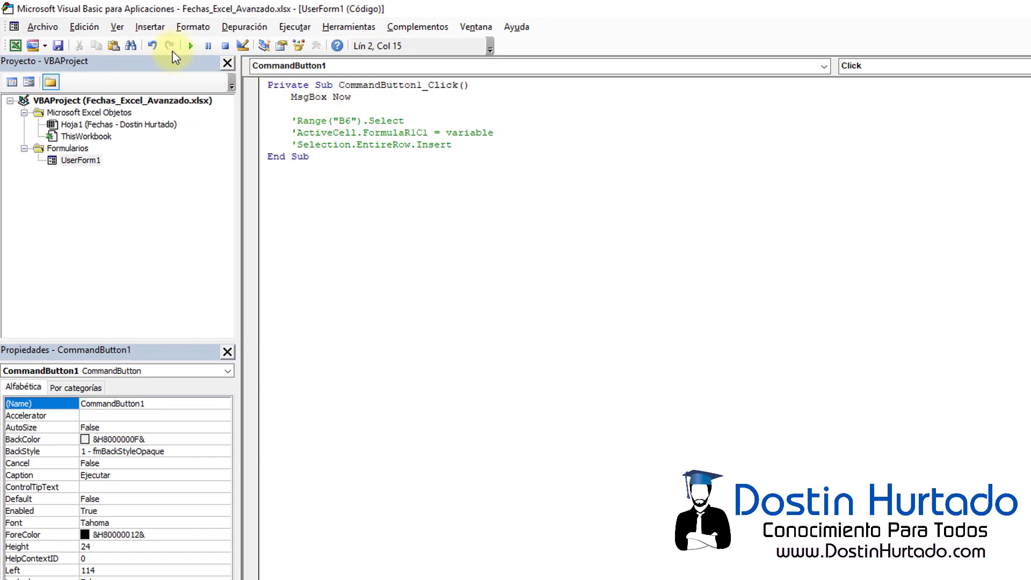
Run the form and click Ejecutar to show 9/04/2018 1:13:22 p. m.
{"action": "left_click", "coordinate": [190, 49]}
{"action": "left_click", "coordinate": [752, 390]}
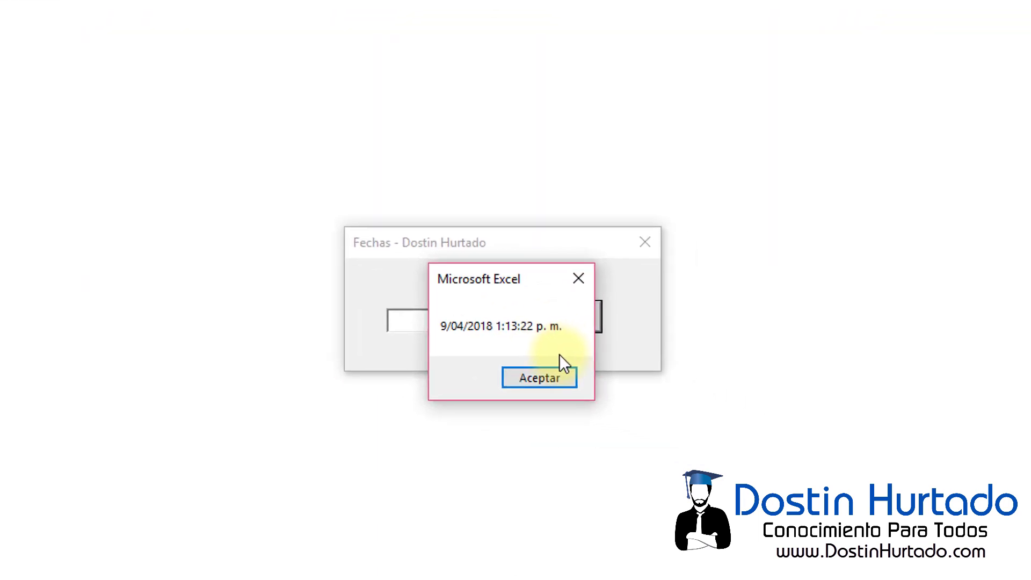
{"action": "left_click", "coordinate": [664, 324]}
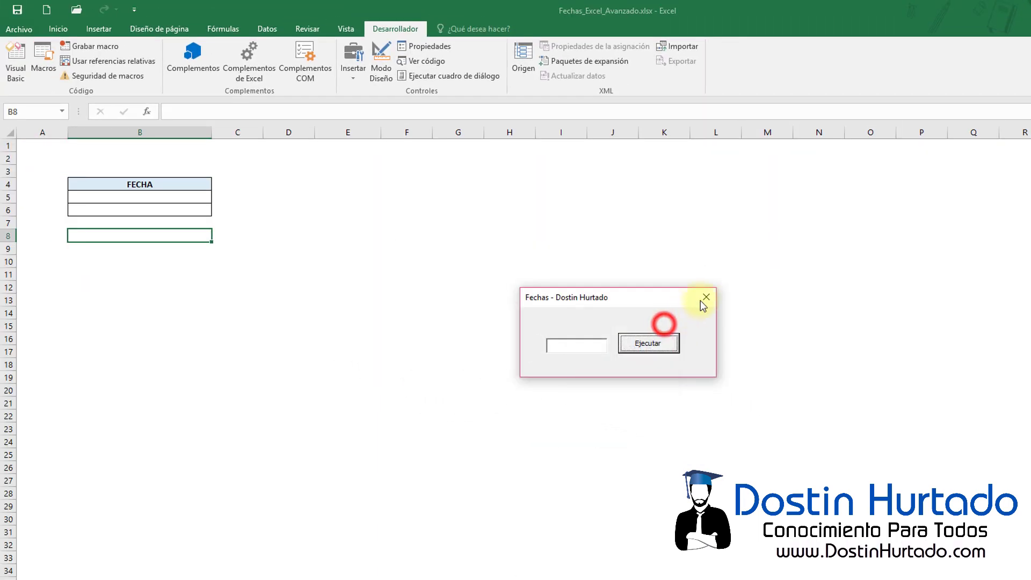
{"action": "left_click", "coordinate": [707, 297]}
{"action": "double_click", "coordinate": [347, 111]}
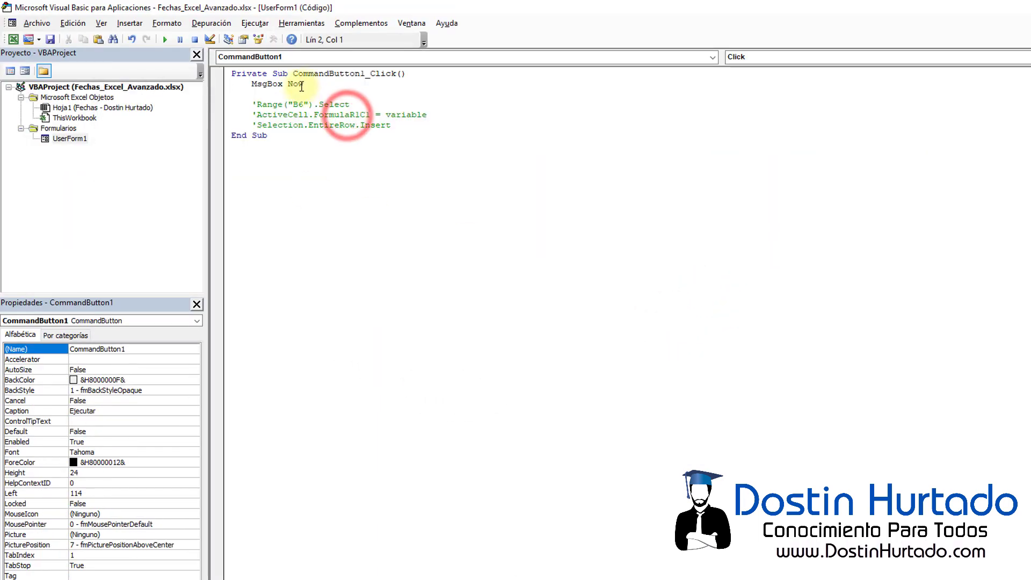
Replace Now with Date in the MsgBox line and run the form to show 9/04/2018.
{"action": "double_click", "coordinate": [297, 84]}
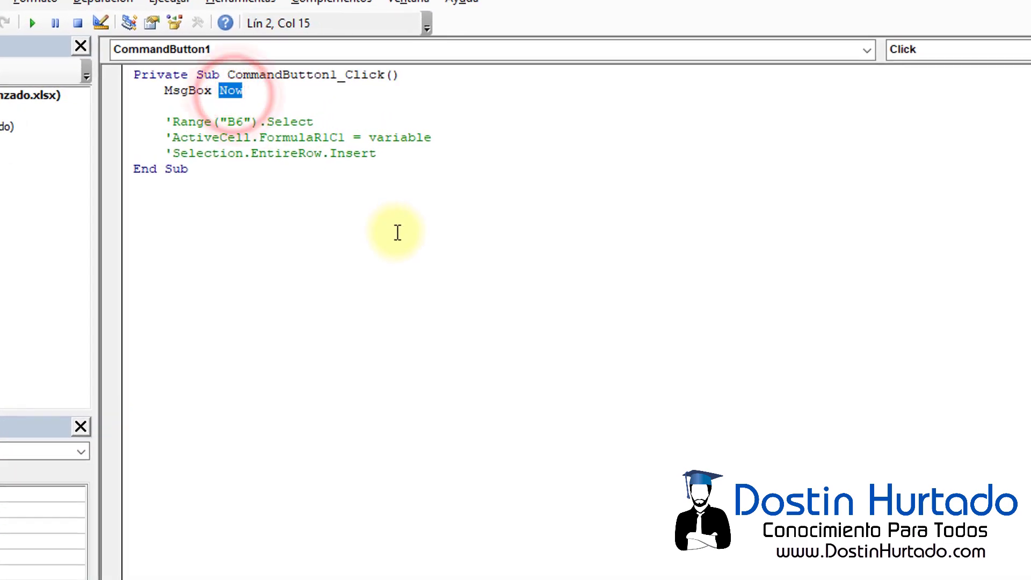
{"action": "type", "text": "date"}
{"action": "left_click", "coordinate": [349, 222]}
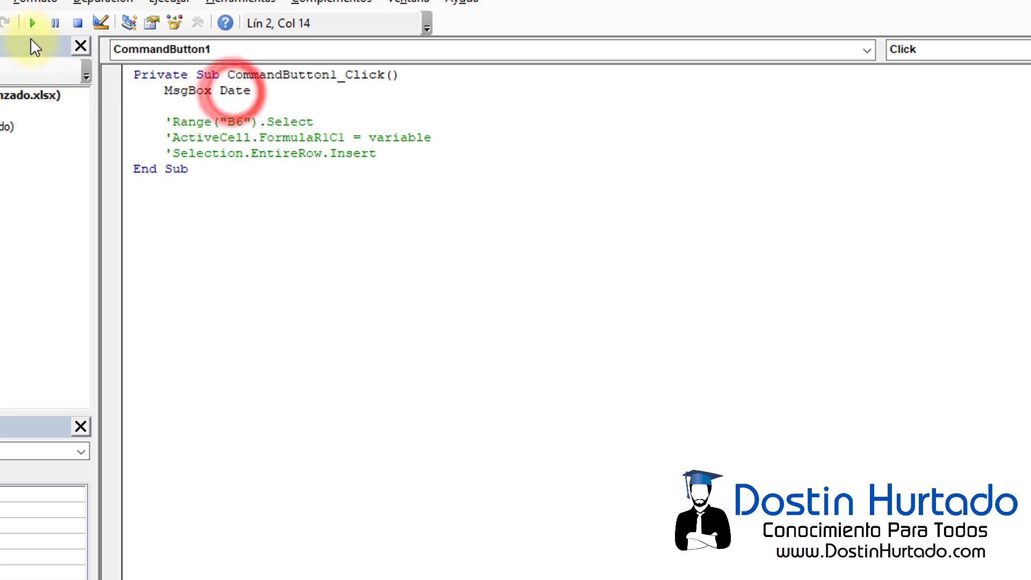
{"action": "left_click", "coordinate": [32, 22]}
{"action": "left_click", "coordinate": [634, 361]}
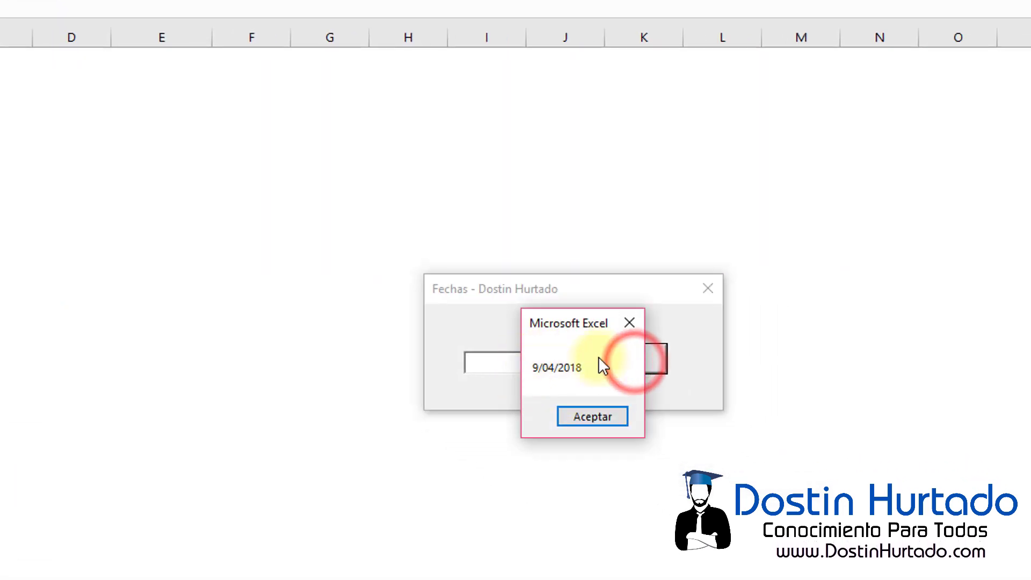
Close the date message and running form, then reopen the Ejecutar button's click code.
{"action": "left_click", "coordinate": [630, 323]}
{"action": "left_click", "coordinate": [708, 288]}
{"action": "left_click", "coordinate": [321, 166]}
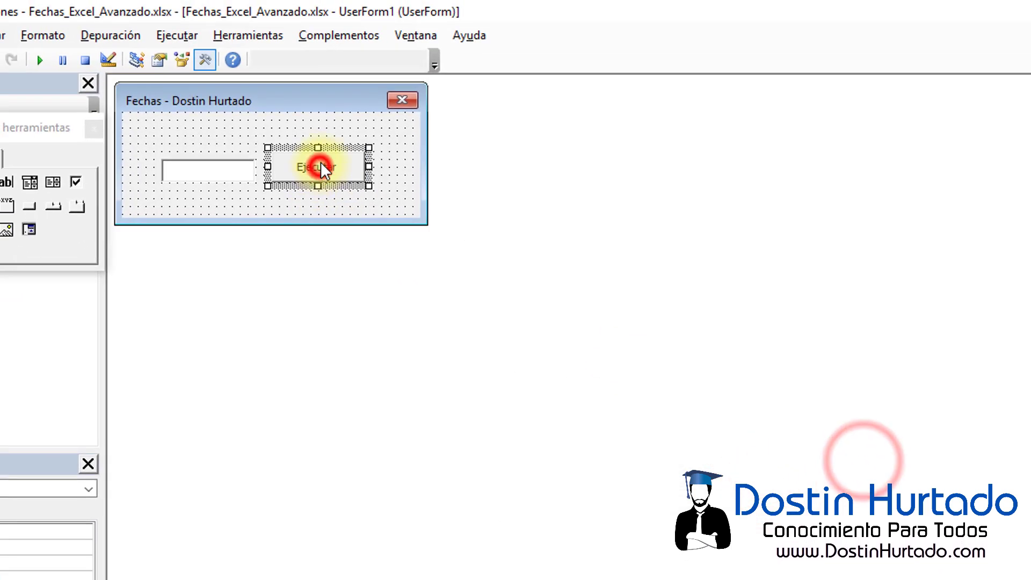
{"action": "double_click", "coordinate": [321, 167]}
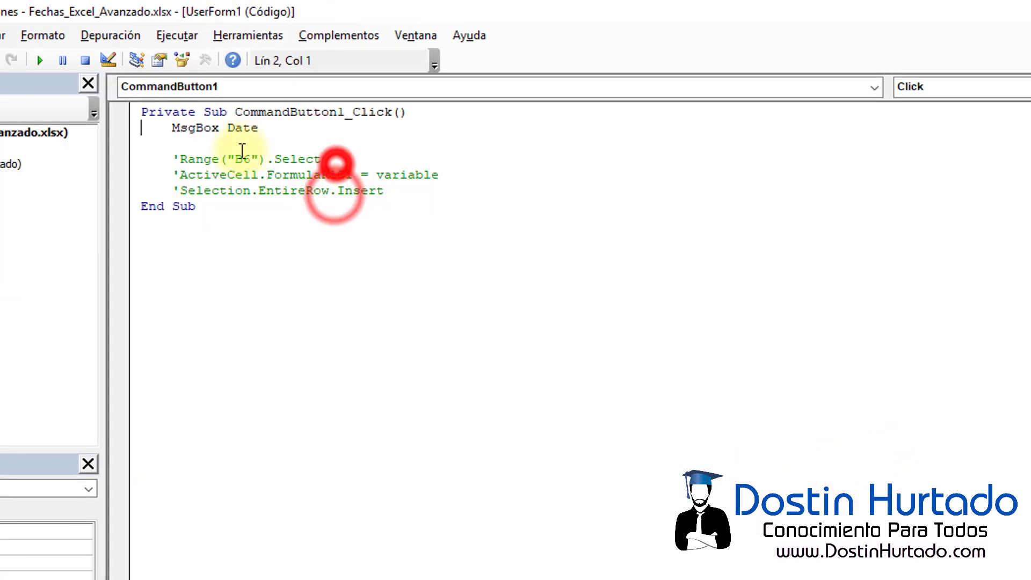
Duplicate the MsgBox Date line and change the copy to MsgBox Now.
{"action": "left_click", "coordinate": [258, 129]}
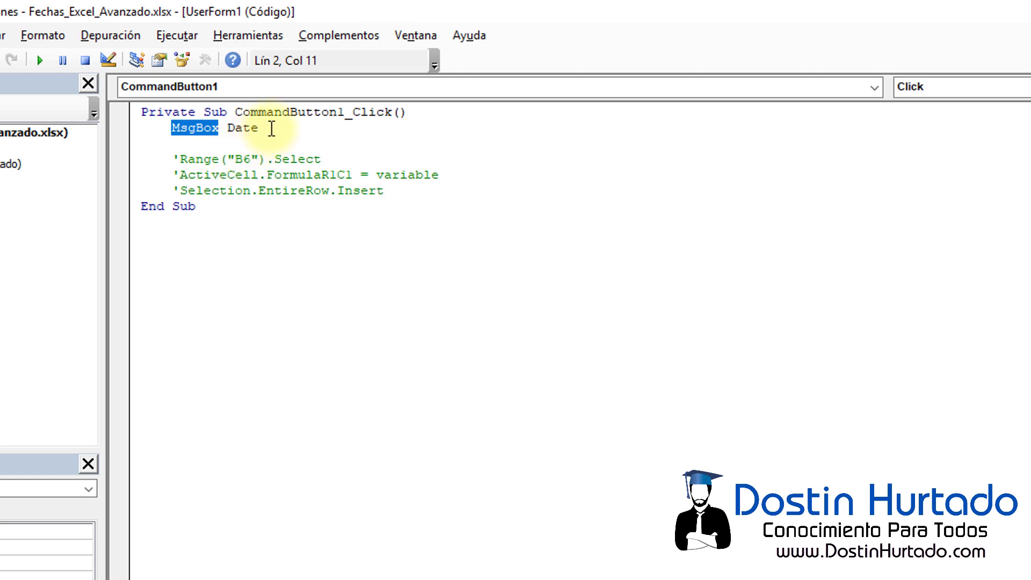
{"action": "key", "text": "shift+Home"}
{"action": "key", "text": "ctrl+c"}
{"action": "left_click", "coordinate": [300, 128]}
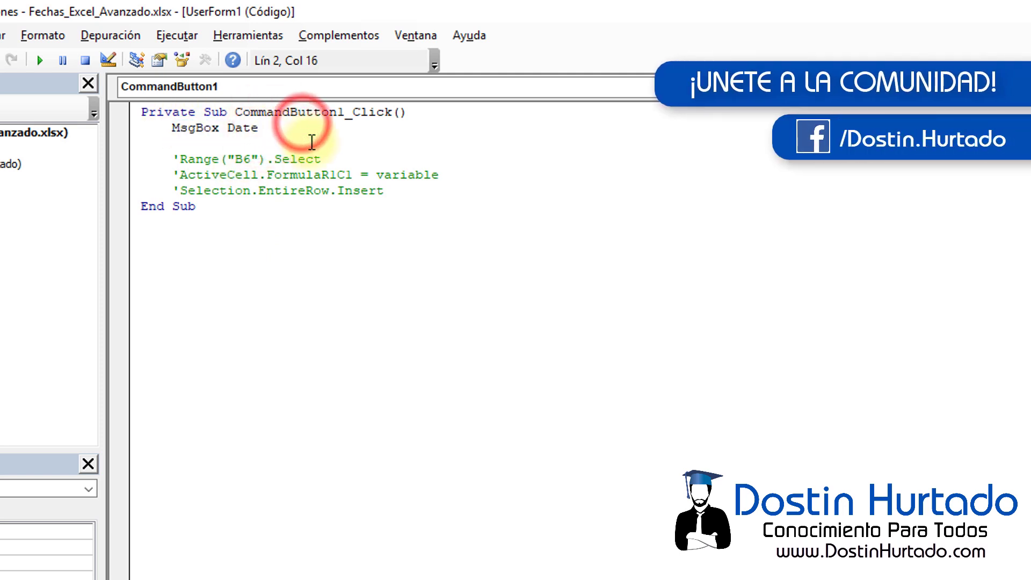
{"action": "key", "text": "Return"}
{"action": "key", "text": "ctrl+v"}
{"action": "type", "text": "w"}
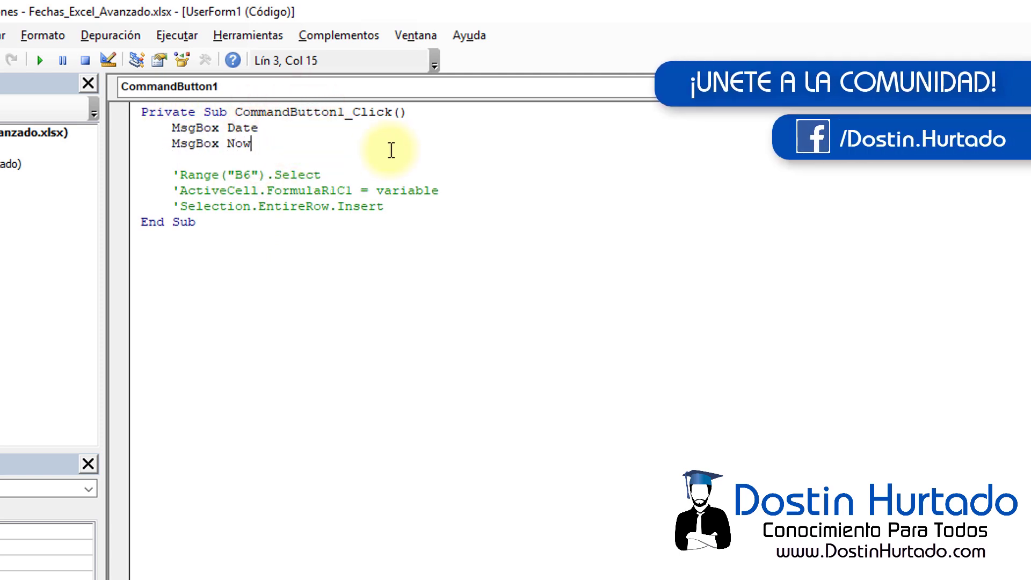
{"action": "left_click", "coordinate": [405, 147]}
Copy the whole CommandButton1_Click procedure and paste a duplicate below End Sub.
{"action": "left_click", "coordinate": [345, 112]}
{"action": "left_click", "coordinate": [238, 223]}
{"action": "key", "text": "ctrl+shift+Home"}
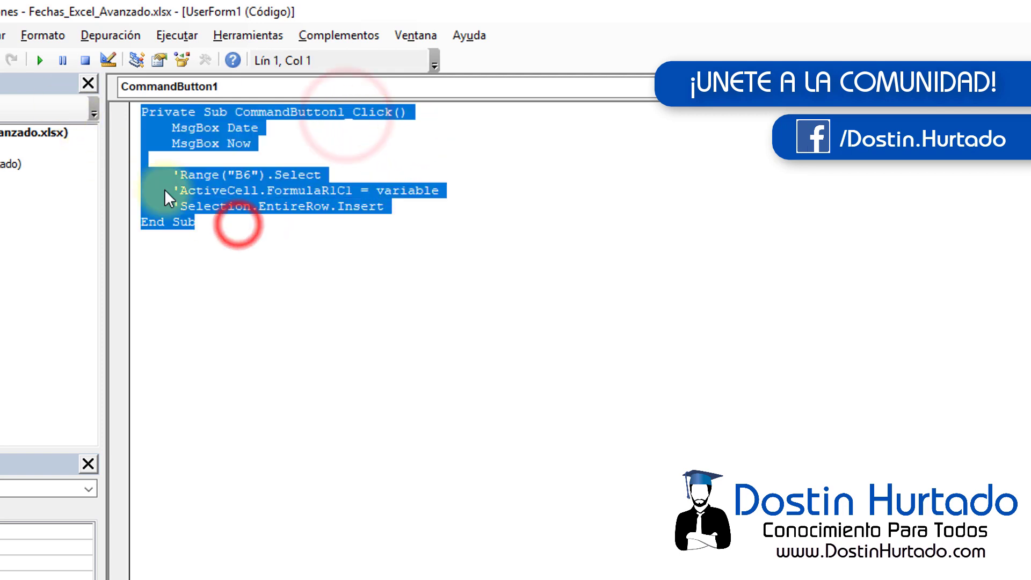
{"action": "key", "text": "ctrl+c"}
{"action": "left_click", "coordinate": [217, 240]}
{"action": "key", "text": "Return"}
{"action": "key", "text": "Return"}
{"action": "key", "text": "ctrl+v"}
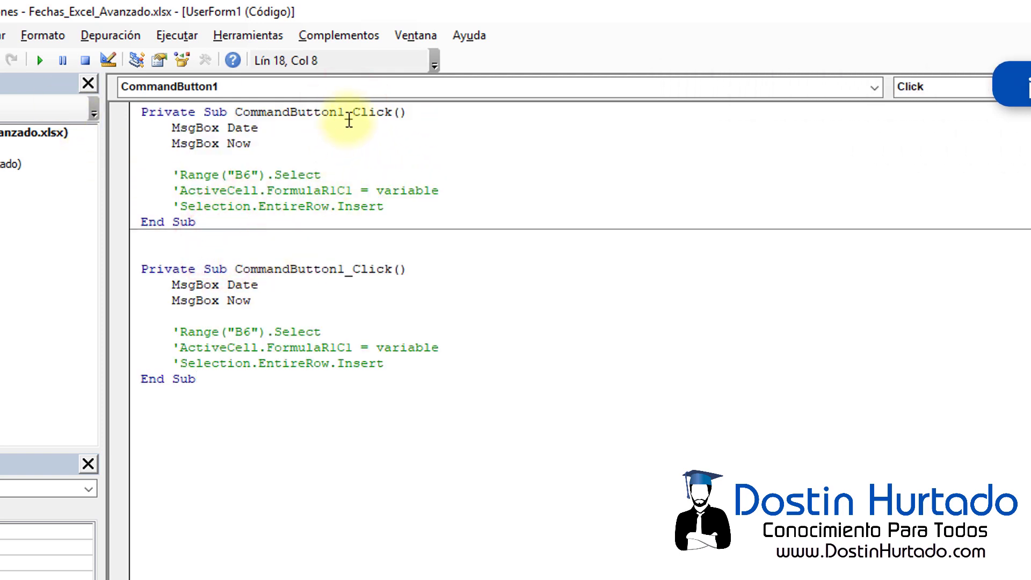
Rename the first procedure to Dostin_Click.
{"action": "left_click", "coordinate": [346, 113]}
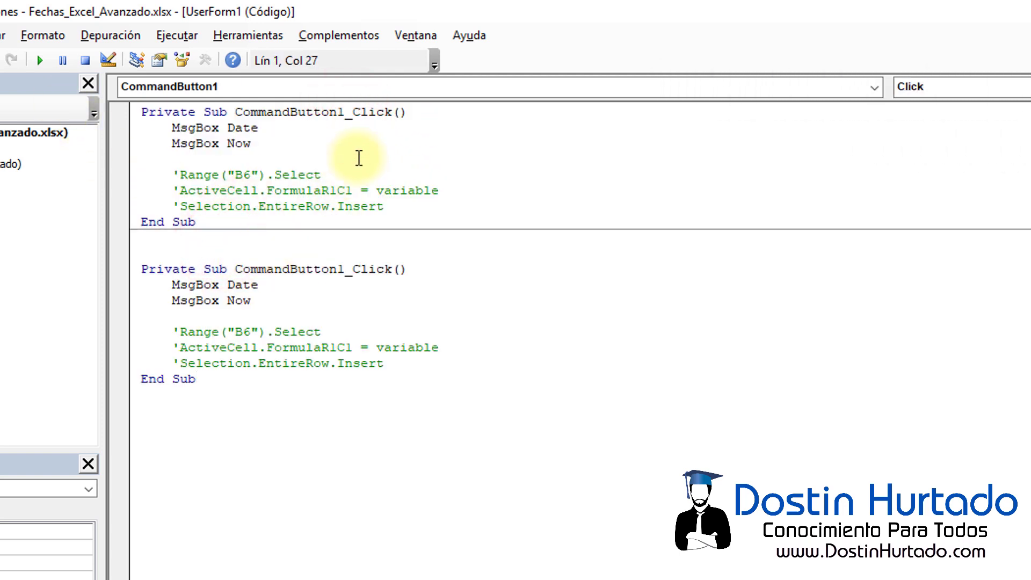
{"action": "key", "text": "ctrl+shift+Left"}
{"action": "type", "text": "Dst"}
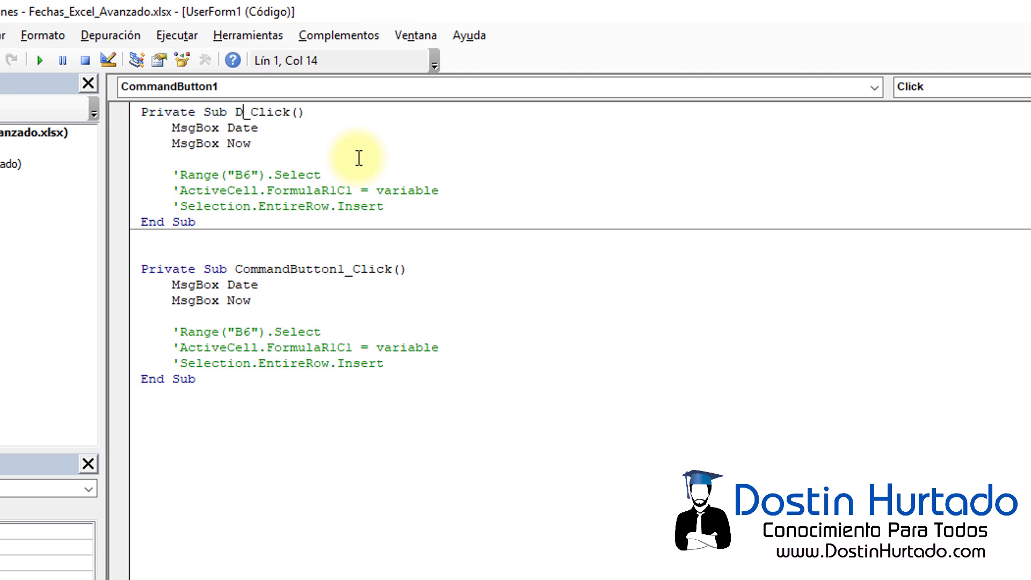
Select the MsgBox Date and Now lines in Dostin_Click, then in CommandButton1_Click.
{"action": "left_click_drag", "start_coordinate": [340, 207], "coordinate": [196, 112]}
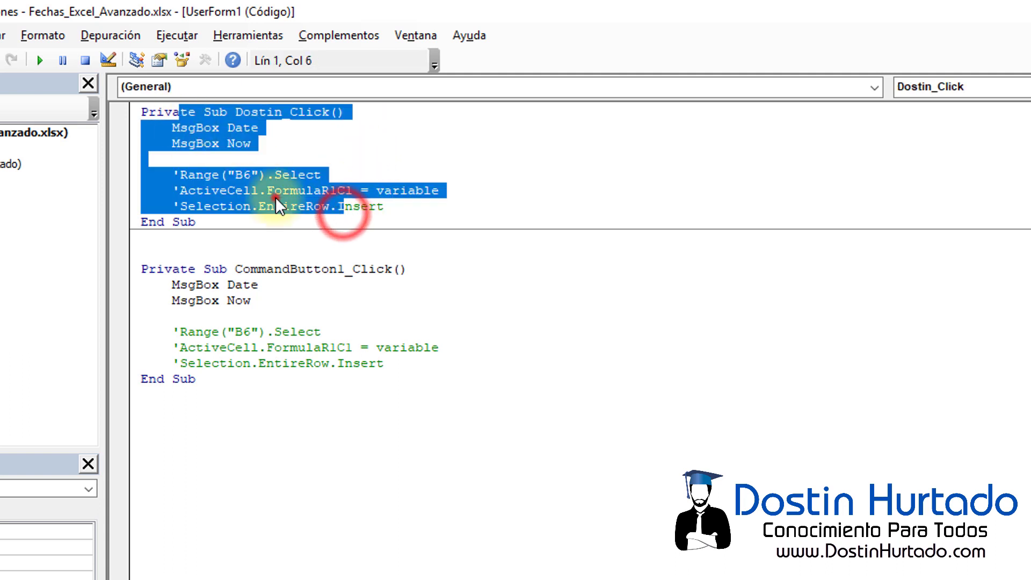
{"action": "left_click", "coordinate": [274, 191]}
{"action": "left_click_drag", "start_coordinate": [333, 209], "coordinate": [98, 133]}
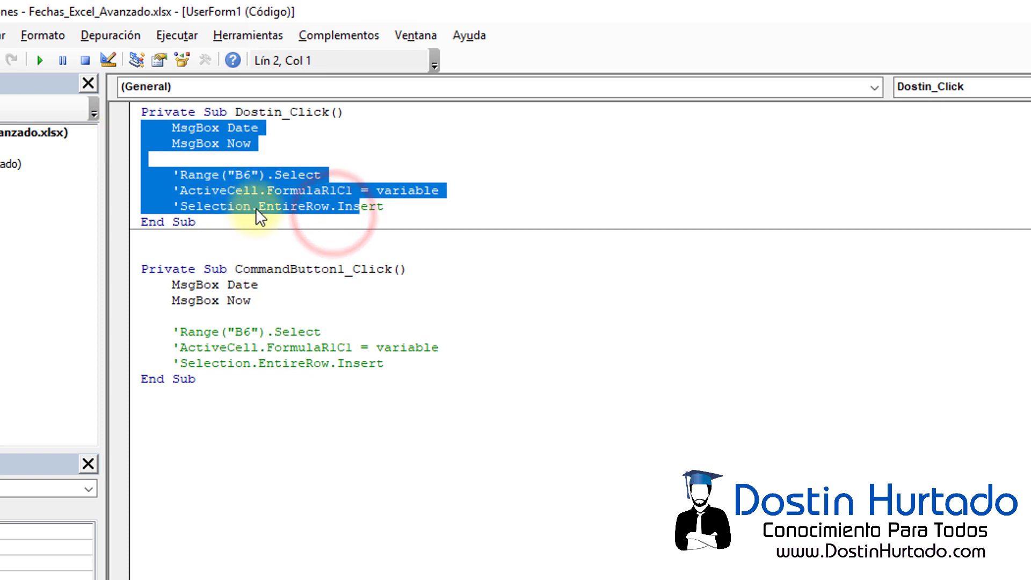
{"action": "left_click", "coordinate": [275, 207]}
{"action": "left_click_drag", "start_coordinate": [256, 145], "coordinate": [164, 129]}
{"action": "left_click", "coordinate": [242, 175]}
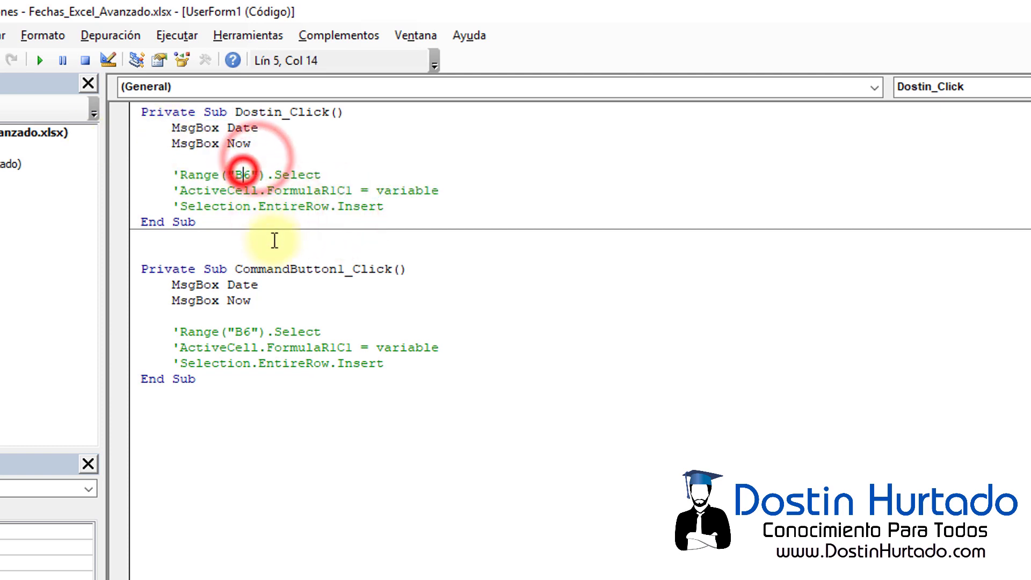
{"action": "left_click", "coordinate": [227, 347]}
{"action": "left_click_drag", "start_coordinate": [253, 303], "coordinate": [172, 285]}
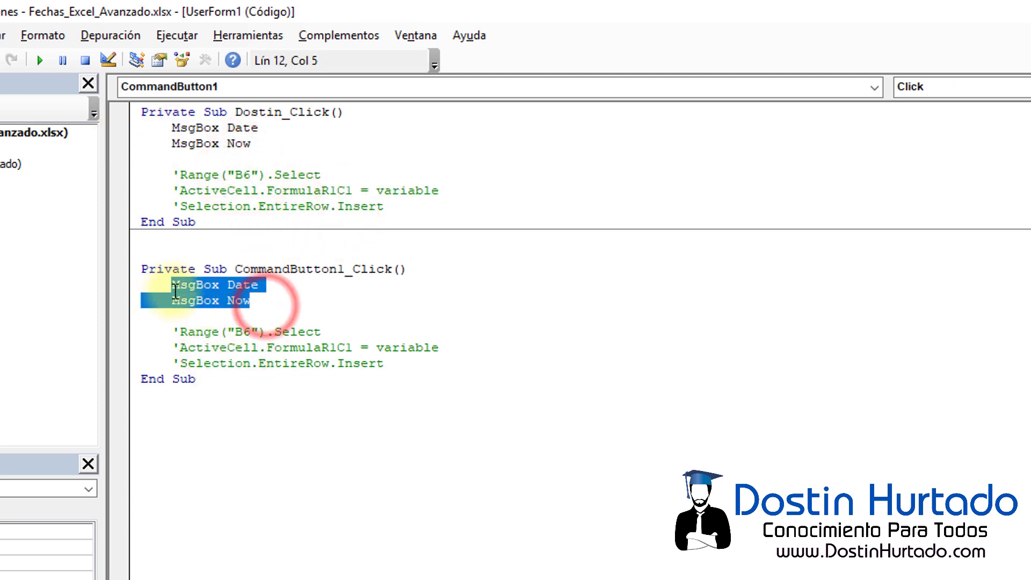
Remove the MsgBox Now statement from CommandButton1_Click.
{"action": "key", "text": "Delete"}
{"action": "key", "text": "ctrl+z"}
{"action": "left_click", "coordinate": [252, 302]}
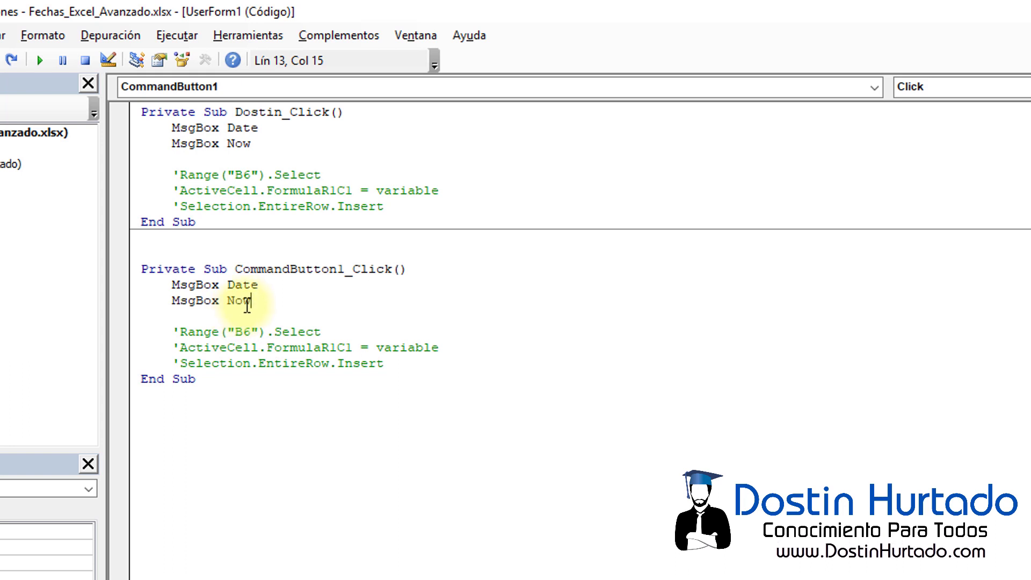
{"action": "left_click_drag", "start_coordinate": [251, 300], "coordinate": [172, 300]}
{"action": "key", "text": "Delete"}
Change the remaining message line to MsgBox Day(Date).
{"action": "left_click", "coordinate": [221, 285]}
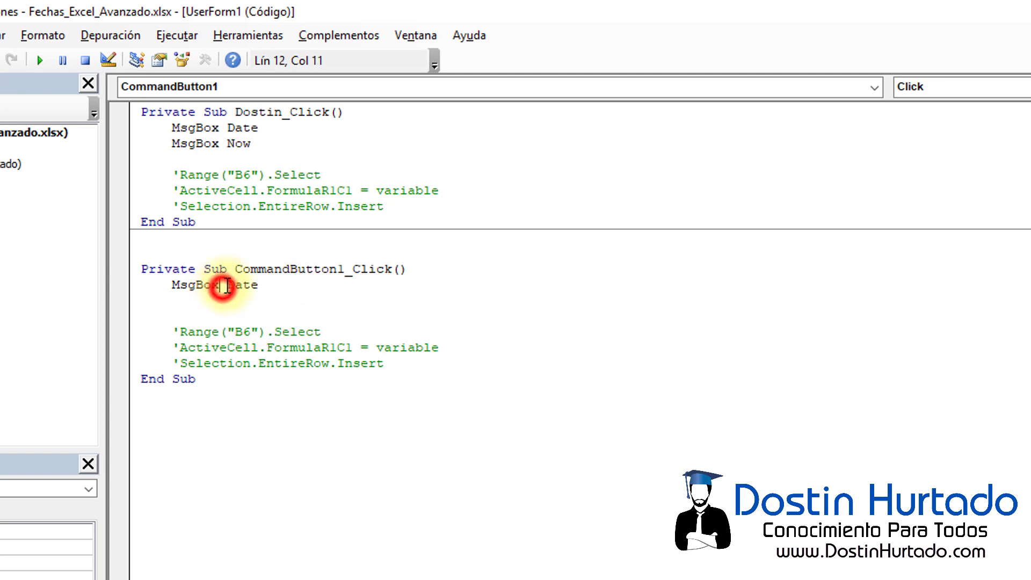
{"action": "double_click", "coordinate": [234, 285]}
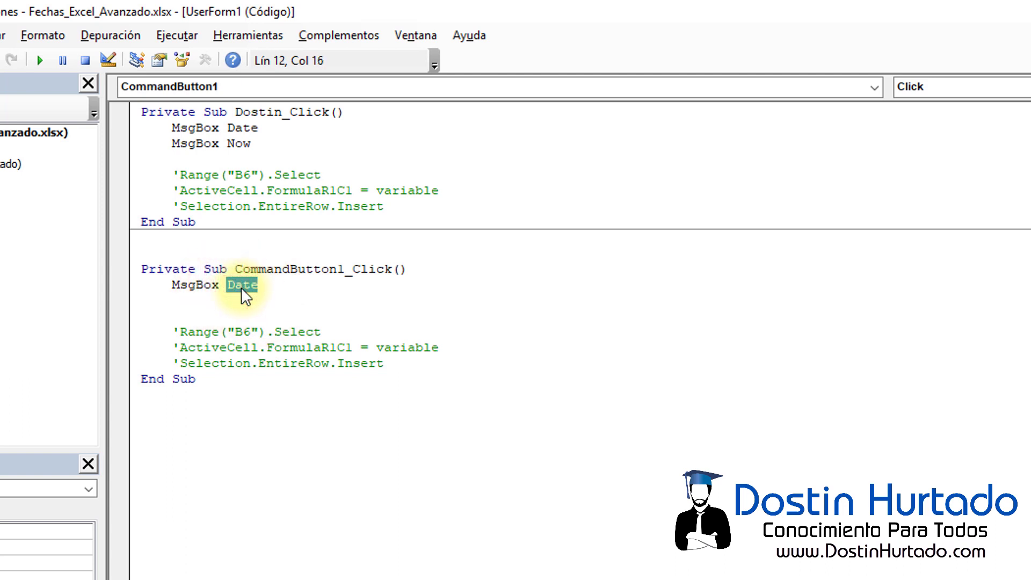
{"action": "left_click", "coordinate": [227, 284]}
{"action": "type", "text": "day"}
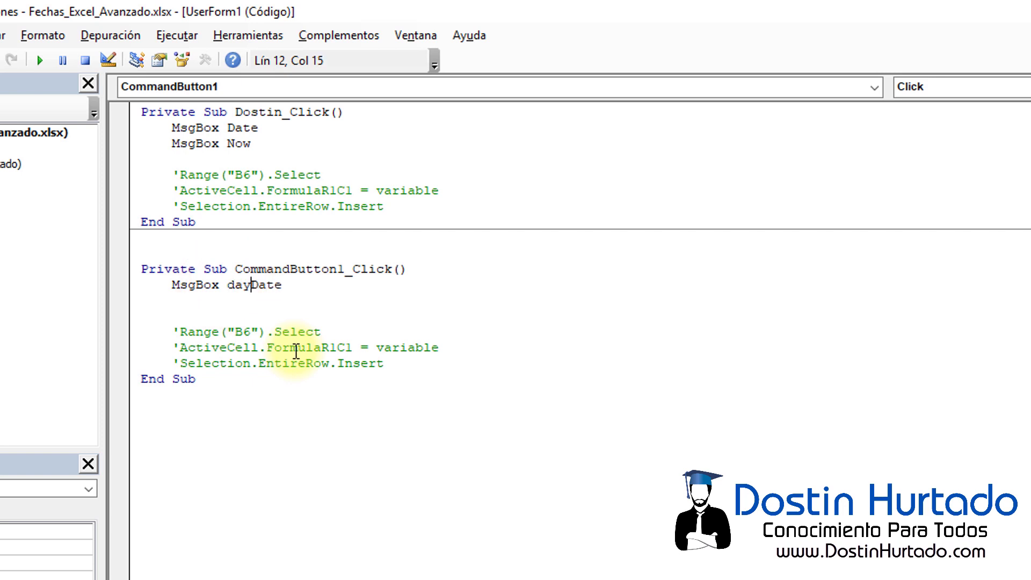
{"action": "type", "text": "(Date"}
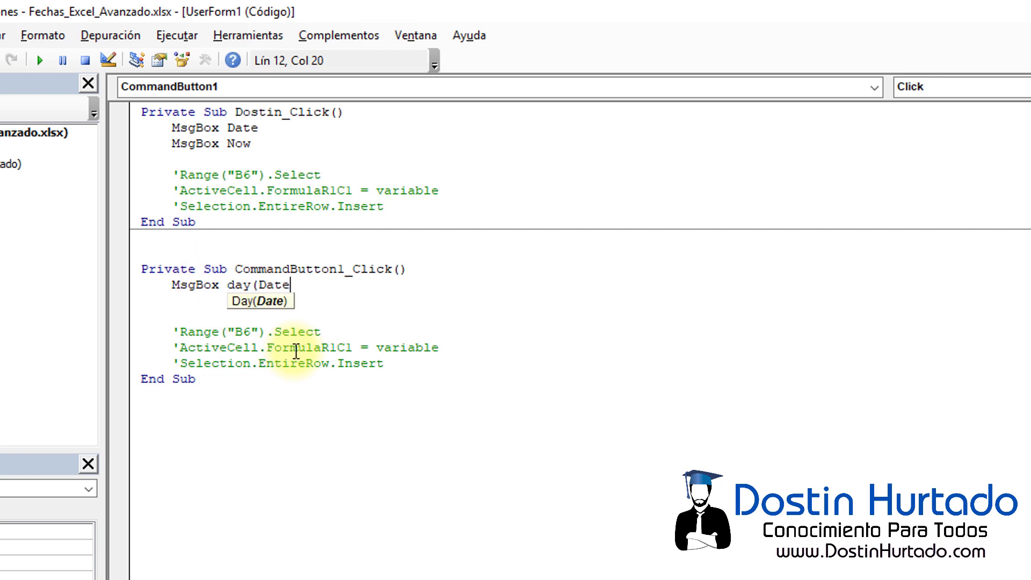
{"action": "type", "text": ")"}
{"action": "left_click", "coordinate": [290, 342]}
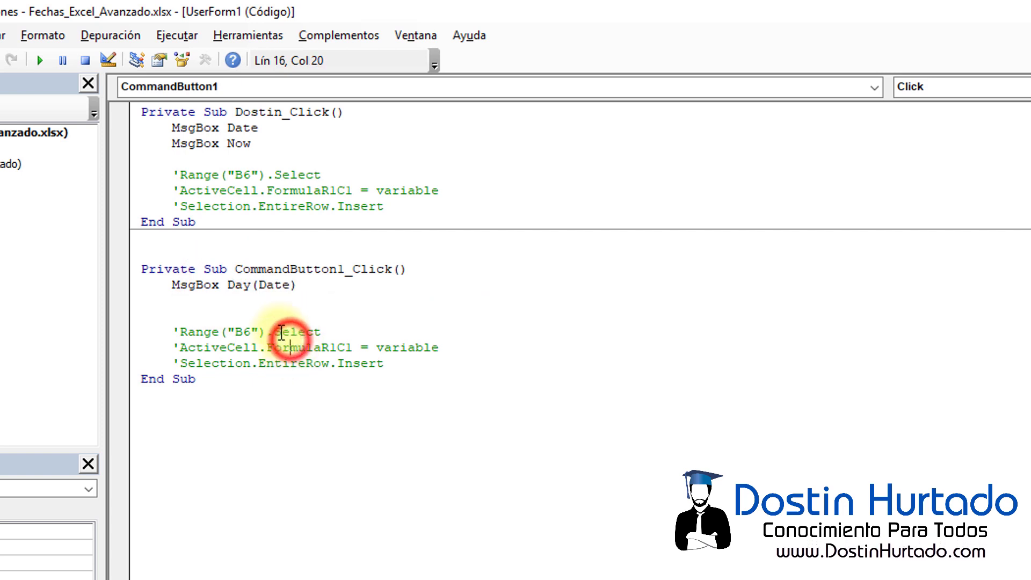
{"action": "left_click", "coordinate": [231, 296]}
{"action": "double_click", "coordinate": [279, 286]}
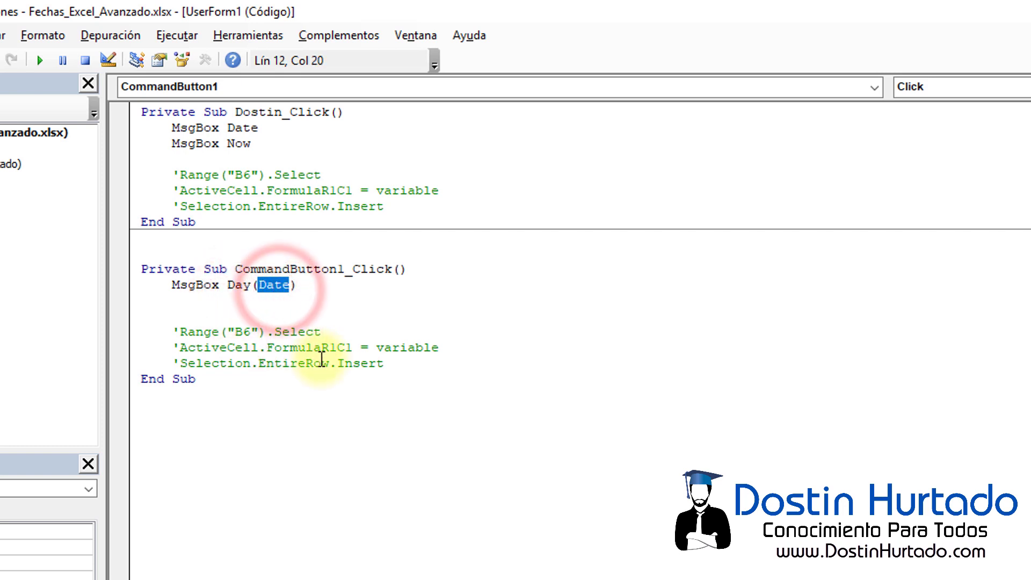
{"action": "left_click", "coordinate": [306, 300]}
Run the form and confirm the day message shows 9.
{"action": "left_click", "coordinate": [38, 51]}
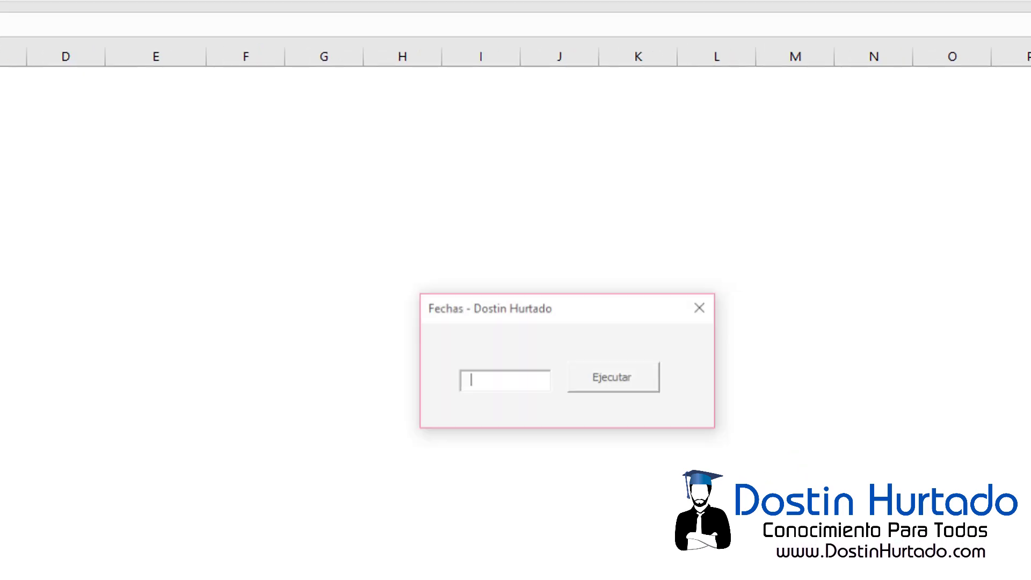
{"action": "left_click", "coordinate": [557, 337]}
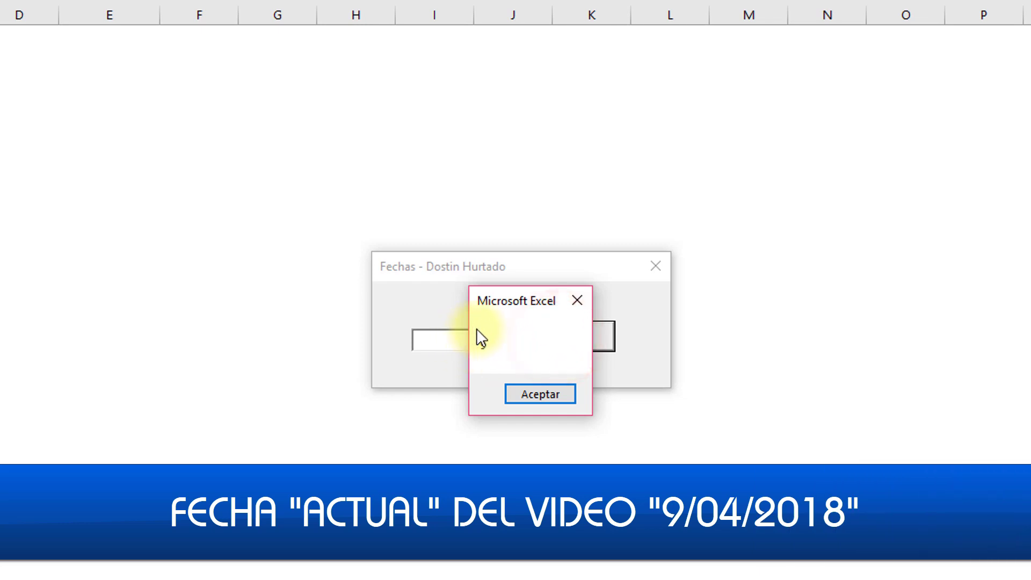
{"action": "left_click", "coordinate": [576, 300]}
{"action": "left_click", "coordinate": [656, 266]}
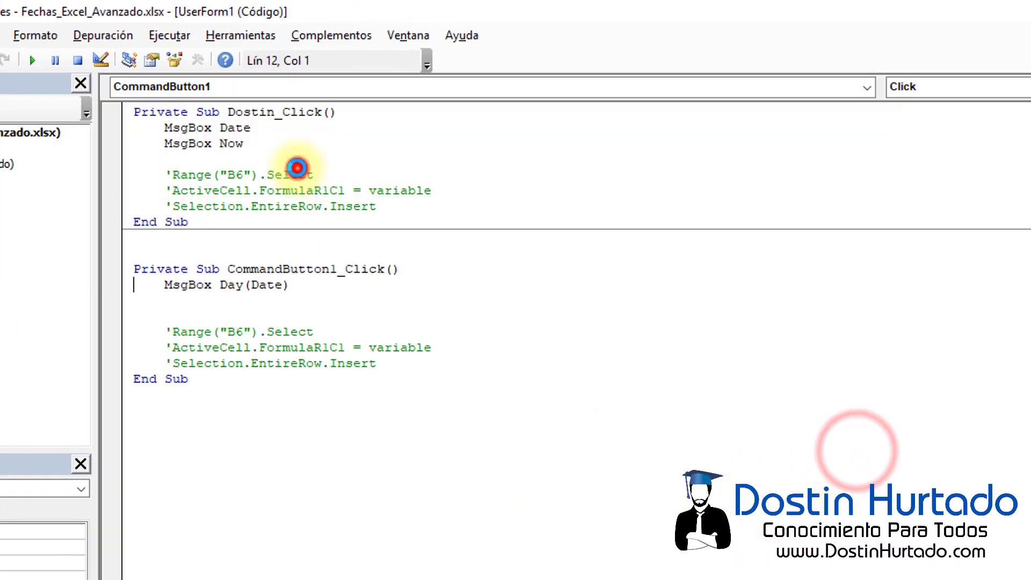
Duplicate the Day(Date) line twice and edit the copies to Month(Date) and Year(Date).
{"action": "left_click_drag", "start_coordinate": [164, 285], "coordinate": [288, 285]}
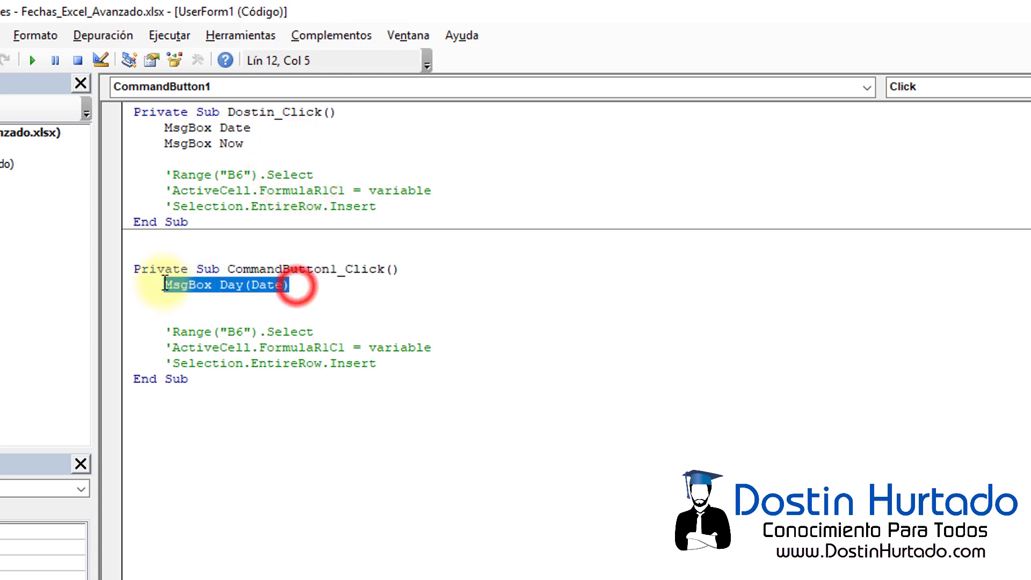
{"action": "key", "text": "ctrl+c"}
{"action": "left_click", "coordinate": [288, 285]}
{"action": "key", "text": "Return"}
{"action": "key", "text": "ctrl+v"}
{"action": "key", "text": "Return"}
{"action": "key", "text": "ctrl+v"}
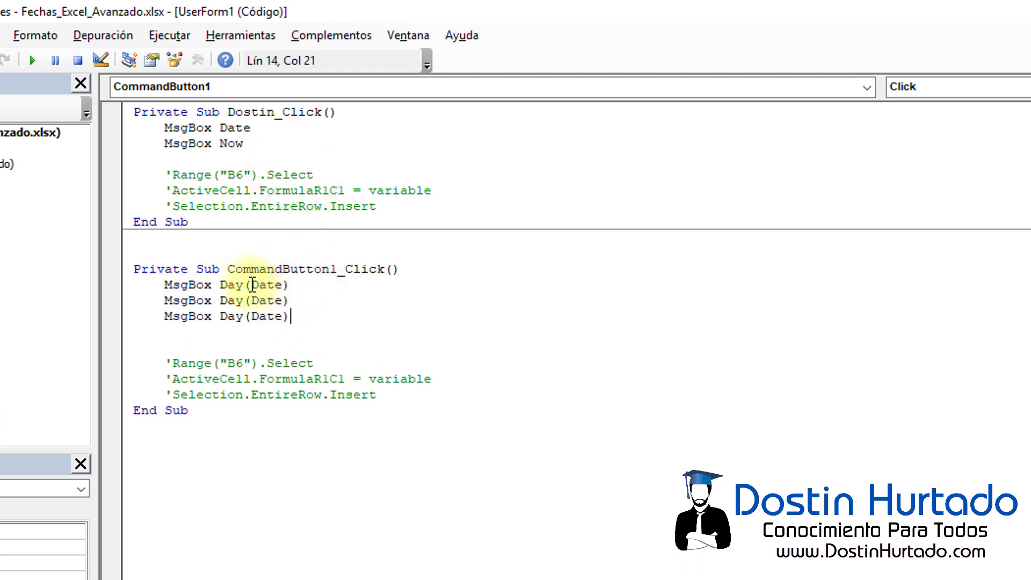
{"action": "type", "text": "Mo"}
{"action": "key", "text": "ctrl+space"}
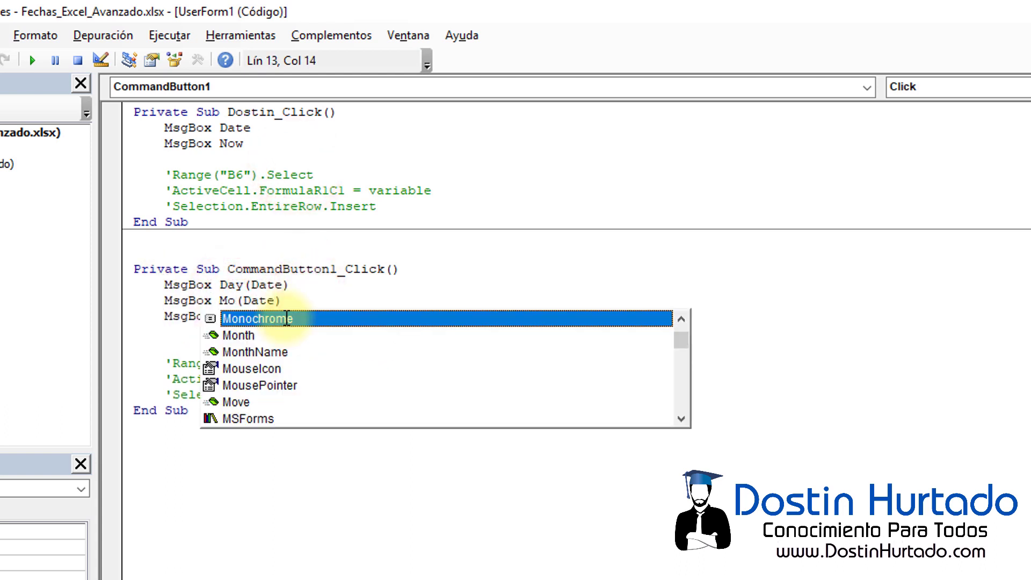
{"action": "key", "text": "Tab"}
{"action": "double_click", "coordinate": [226, 316]}
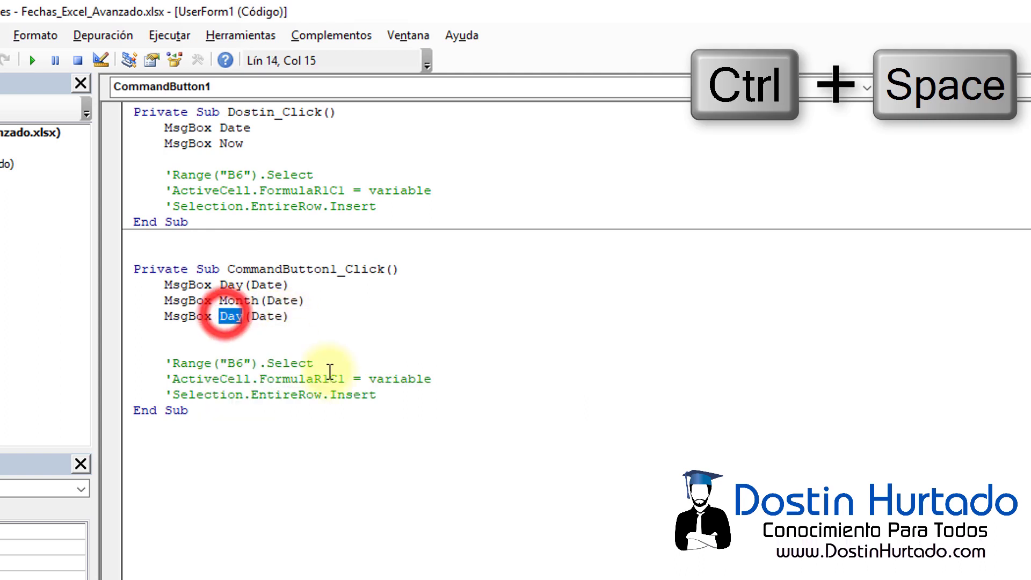
{"action": "type", "text": "Year"}
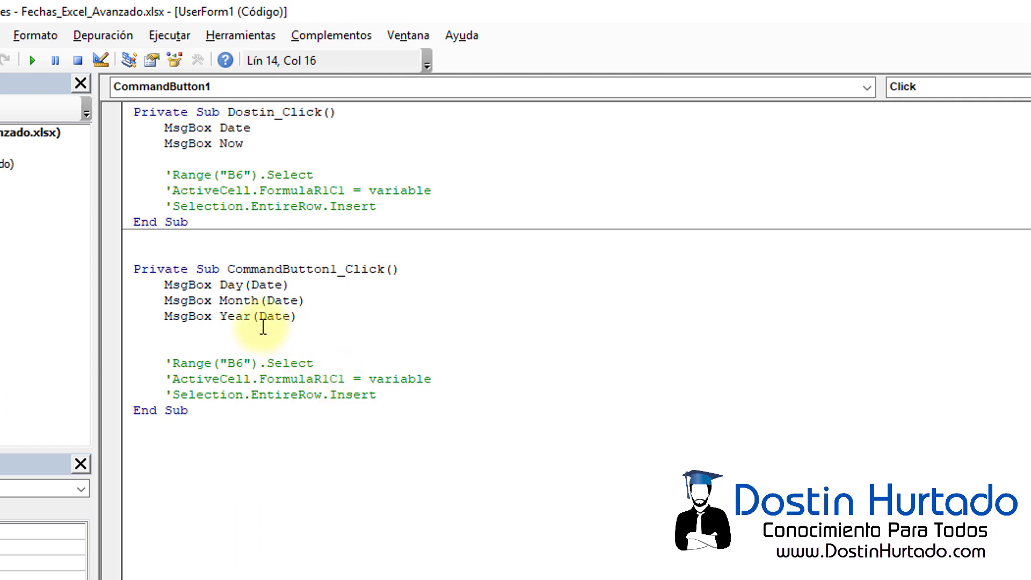
{"action": "left_click", "coordinate": [298, 320]}
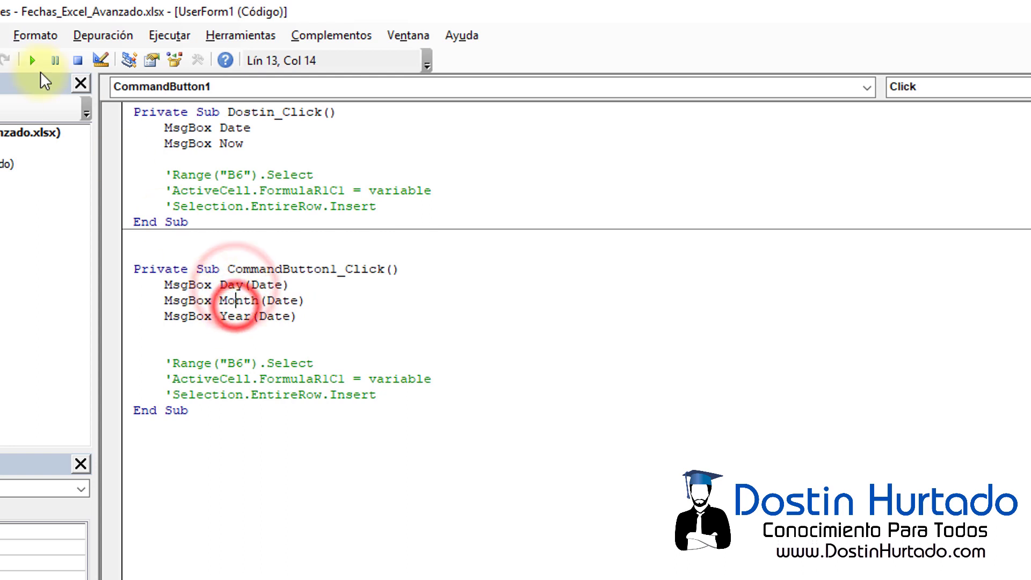
Run the form and step through the day, month and 2018 year messages.
{"action": "left_click", "coordinate": [32, 59]}
{"action": "left_click", "coordinate": [716, 465]}
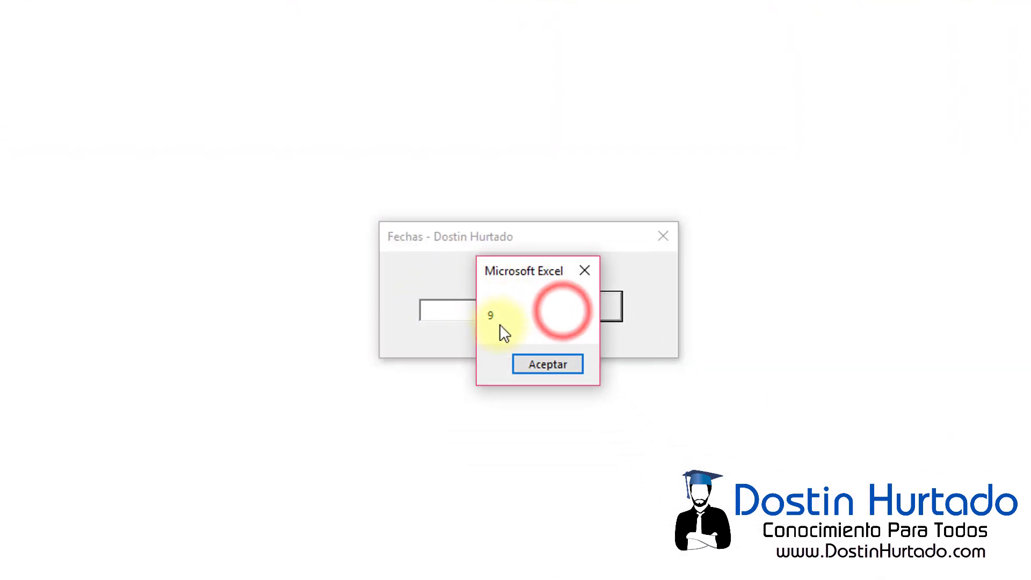
{"action": "left_click", "coordinate": [526, 368]}
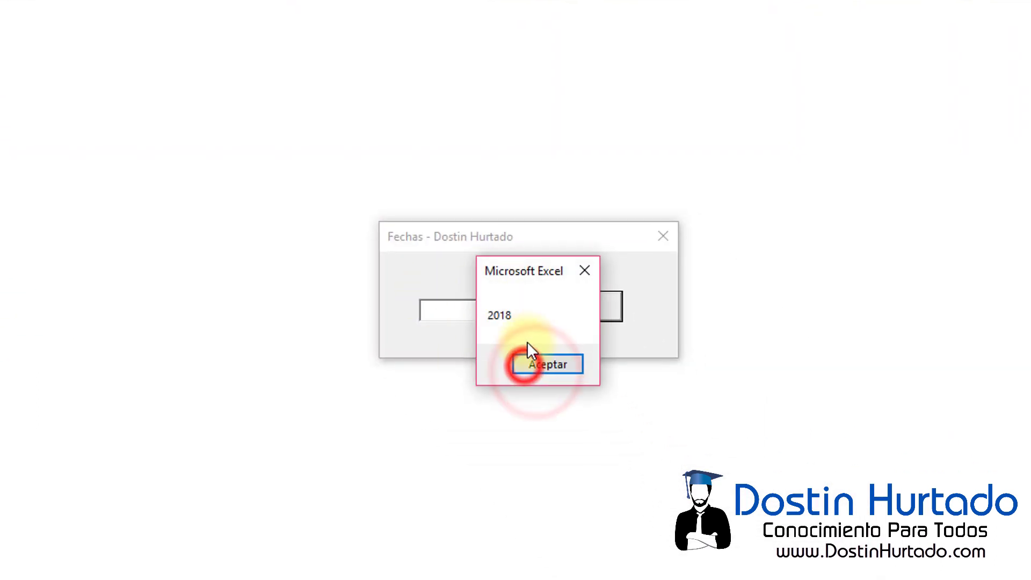
{"action": "left_click", "coordinate": [584, 270]}
{"action": "left_click", "coordinate": [751, 318]}
Add a MsgBox Hour(Date) line below the Year(Date) line.
{"action": "double_click", "coordinate": [371, 191]}
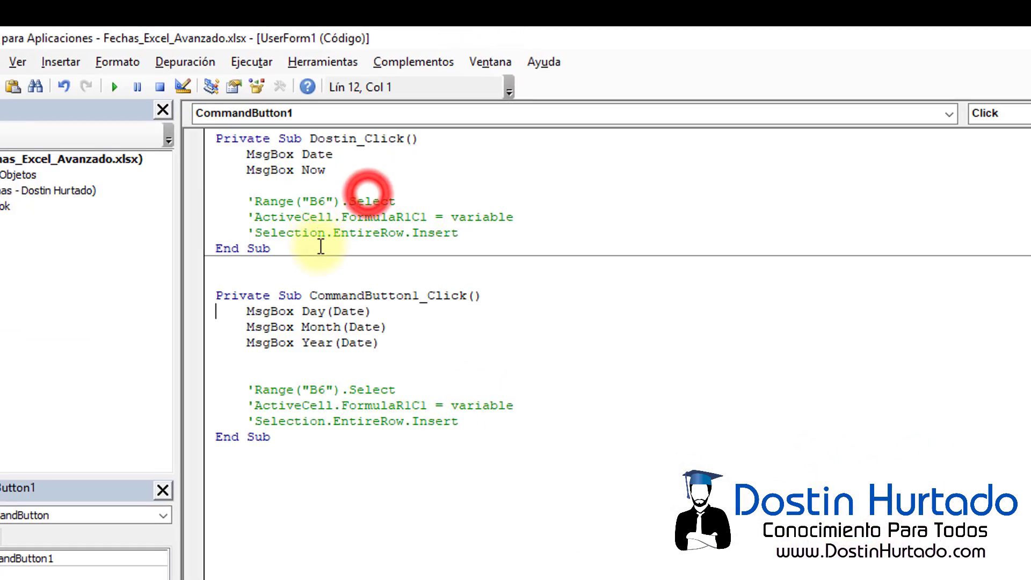
{"action": "left_click", "coordinate": [385, 344]}
{"action": "key", "text": "Return"}
{"action": "key", "text": "Return"}
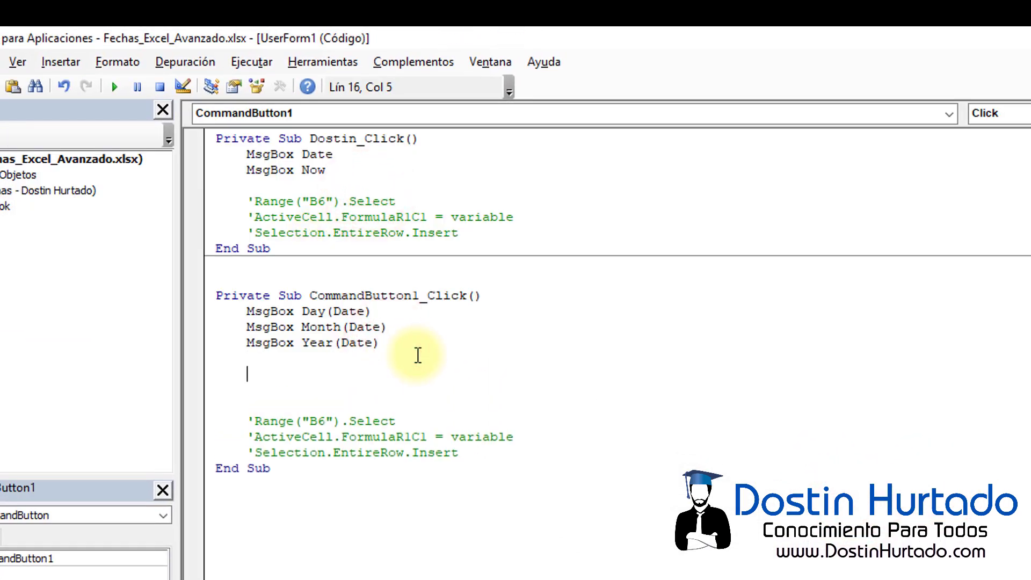
{"action": "type", "text": "MsgBox Day(Date)"}
{"action": "double_click", "coordinate": [314, 375]}
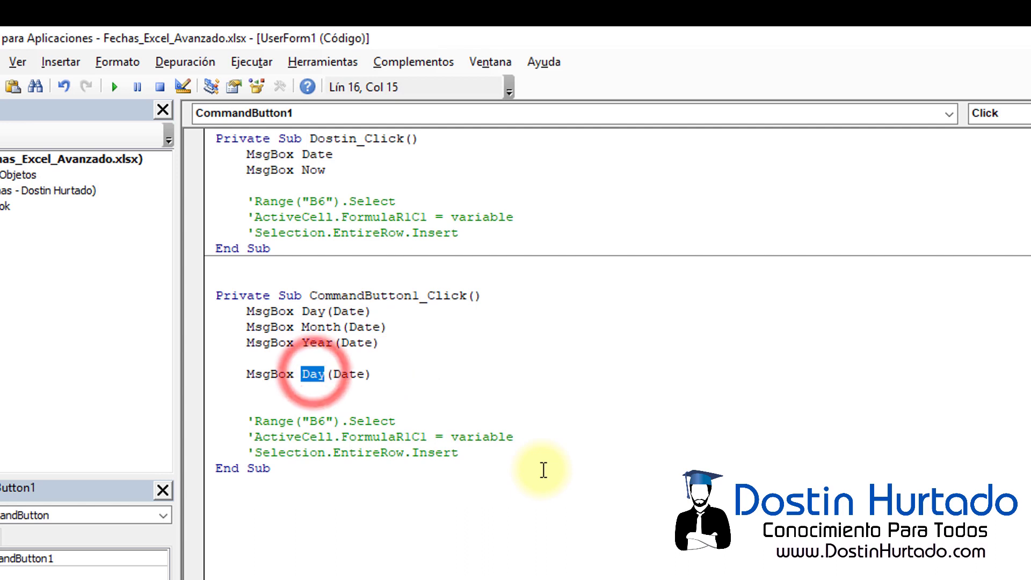
{"action": "type", "text": "Hour"}
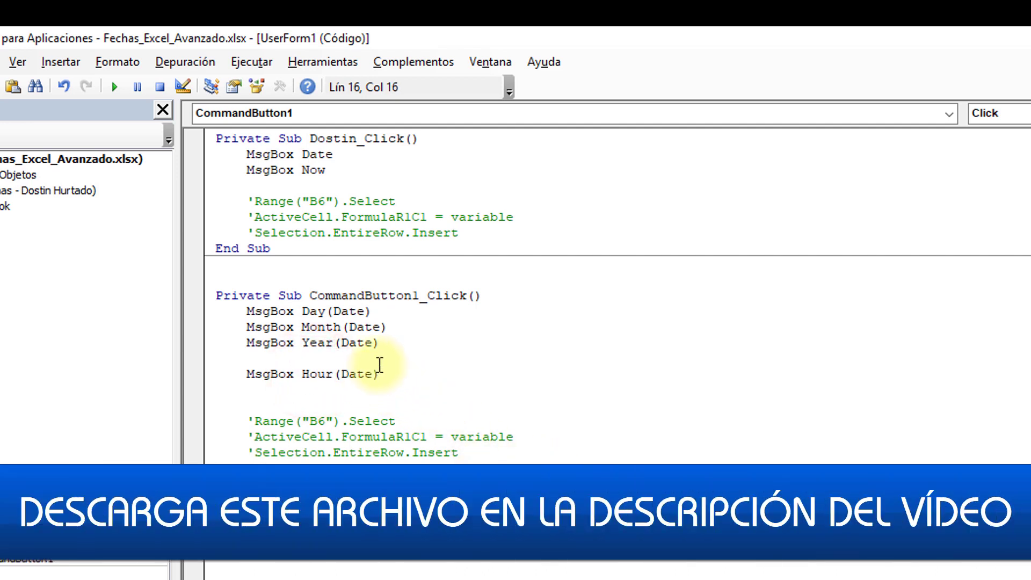
Rerun the form and acknowledge each value, with the hour showing 0.
{"action": "left_click", "coordinate": [114, 87]}
{"action": "left_click", "coordinate": [642, 403]}
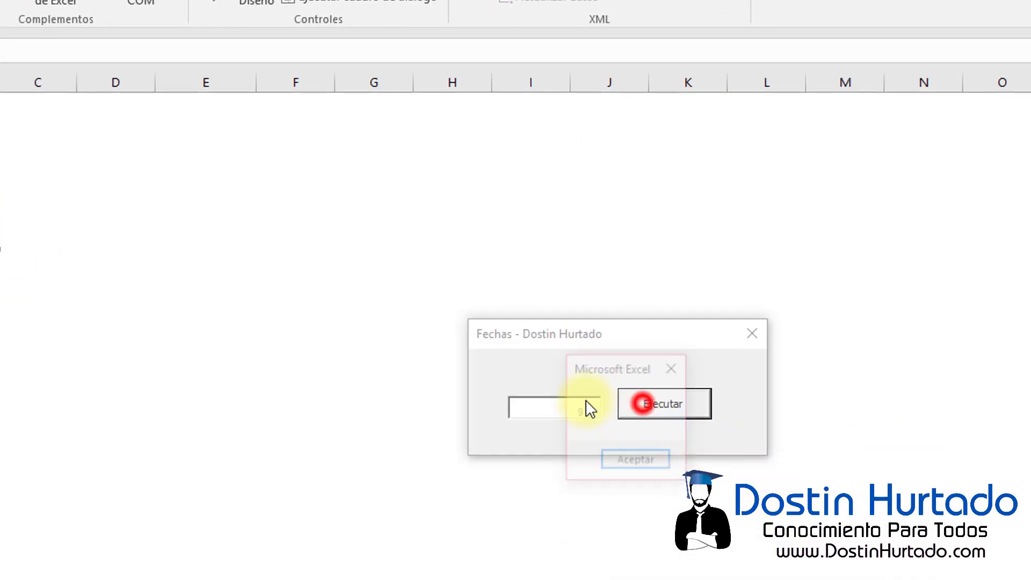
{"action": "left_click", "coordinate": [546, 391]}
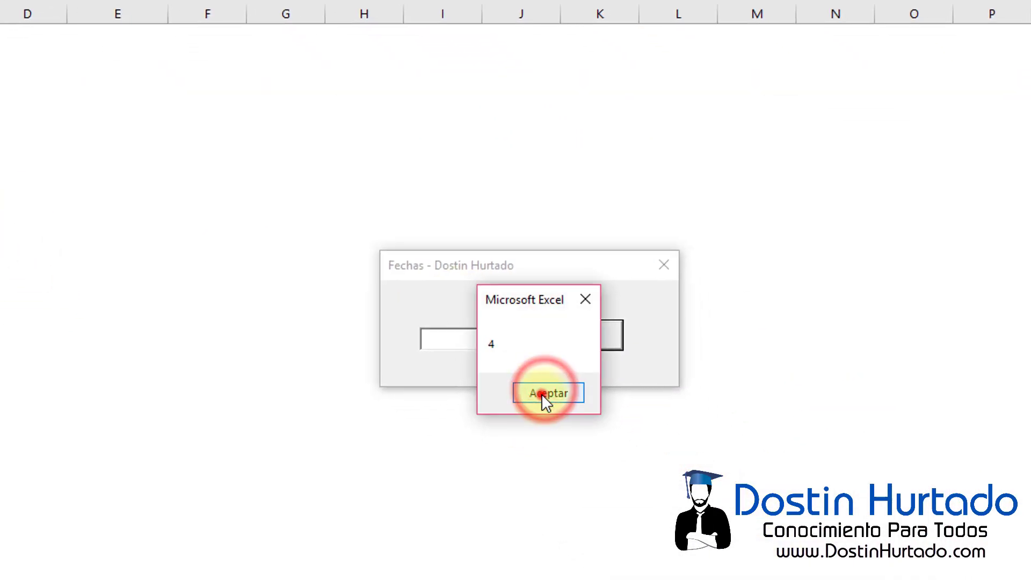
{"action": "left_click", "coordinate": [541, 394]}
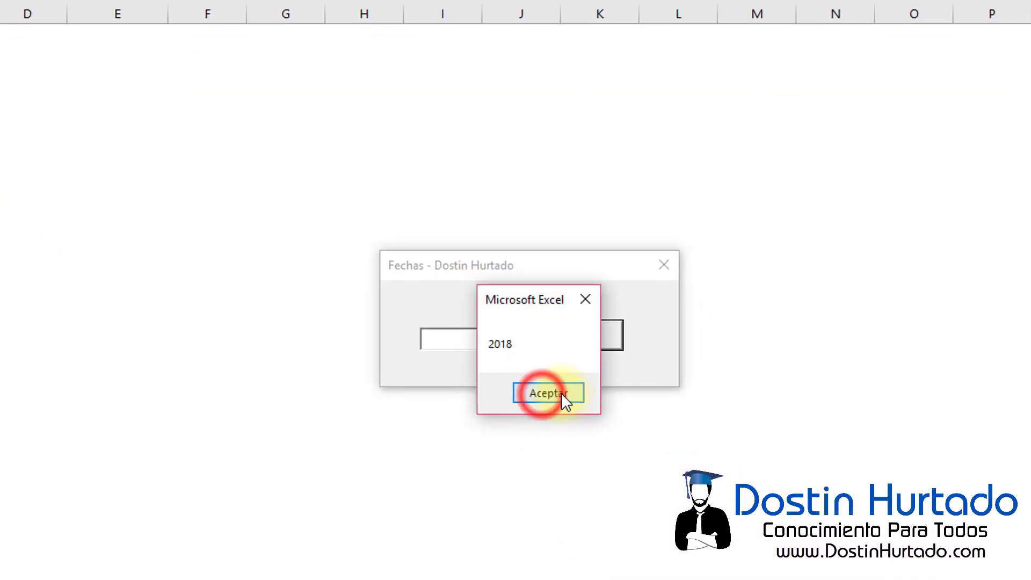
{"action": "left_click", "coordinate": [555, 393]}
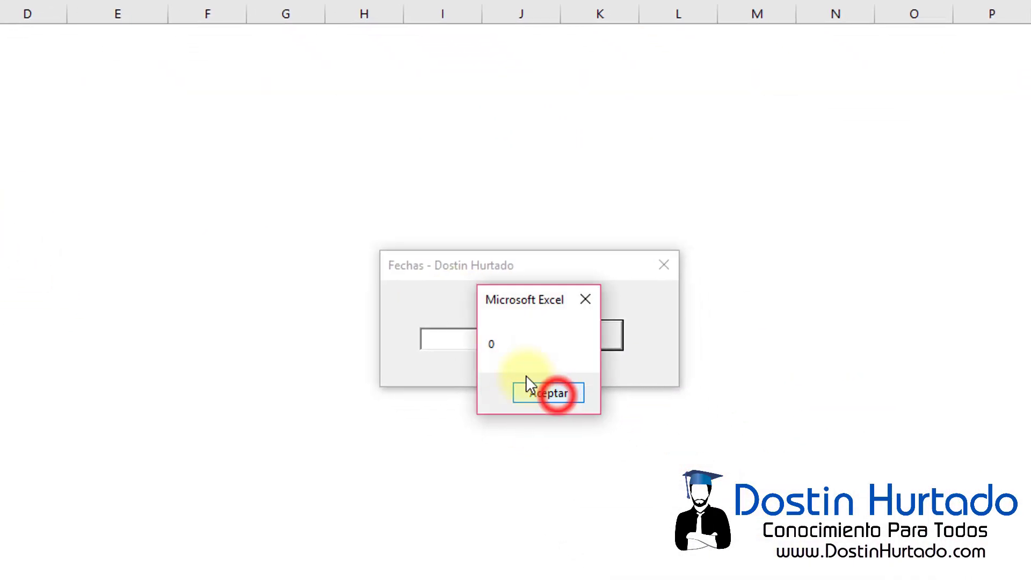
{"action": "left_click", "coordinate": [586, 300]}
{"action": "left_click", "coordinate": [664, 265]}
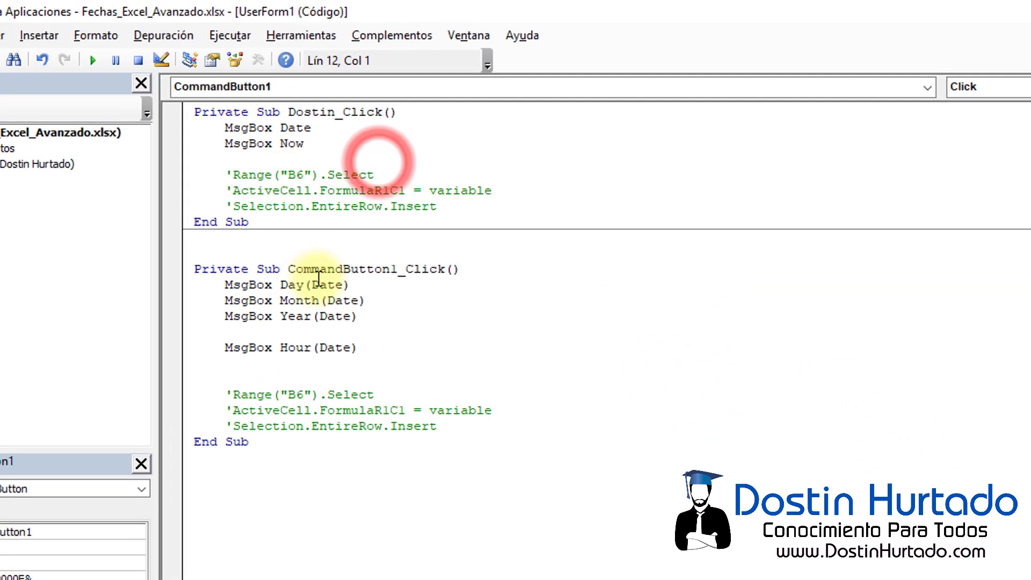
Change Hour(Date) to Hour(Now).
{"action": "double_click", "coordinate": [268, 265]}
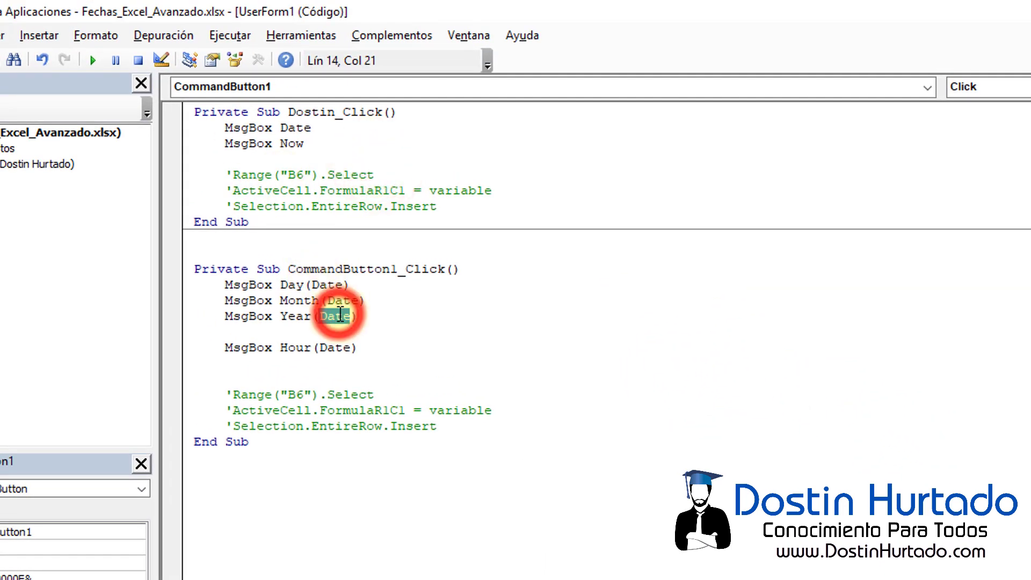
{"action": "double_click", "coordinate": [338, 348]}
{"action": "type", "text": "now"}
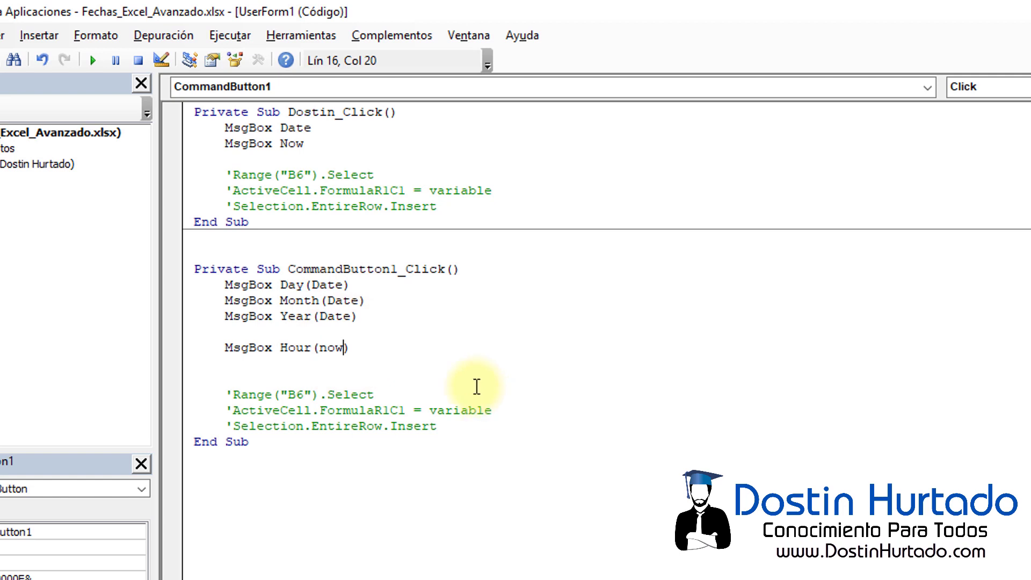
{"action": "left_click", "coordinate": [477, 386]}
Paste two copies of the Hour(Now) line below it.
{"action": "left_click", "coordinate": [368, 348]}
{"action": "double_click", "coordinate": [369, 348]}
{"action": "left_click", "coordinate": [368, 348]}
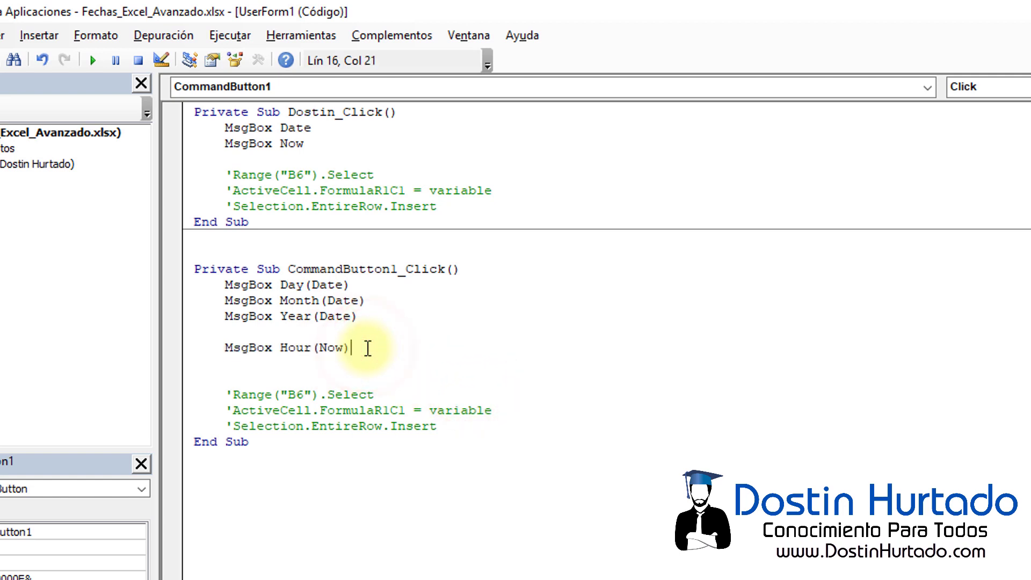
{"action": "key", "text": "Return"}
{"action": "key", "text": "ctrl+v"}
{"action": "key", "text": "Return"}
{"action": "key", "text": "ctrl+v"}
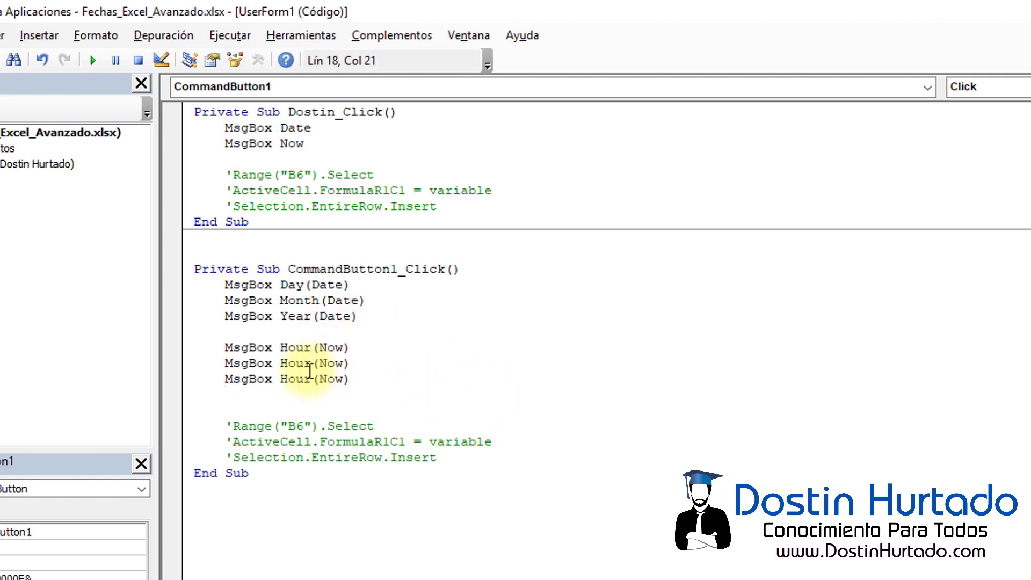
Edit the two copies to Minute(Now) and Second(Now).
{"action": "double_click", "coordinate": [310, 370]}
{"action": "type", "text": "Mi"}
{"action": "key", "text": "ctrl+space"}
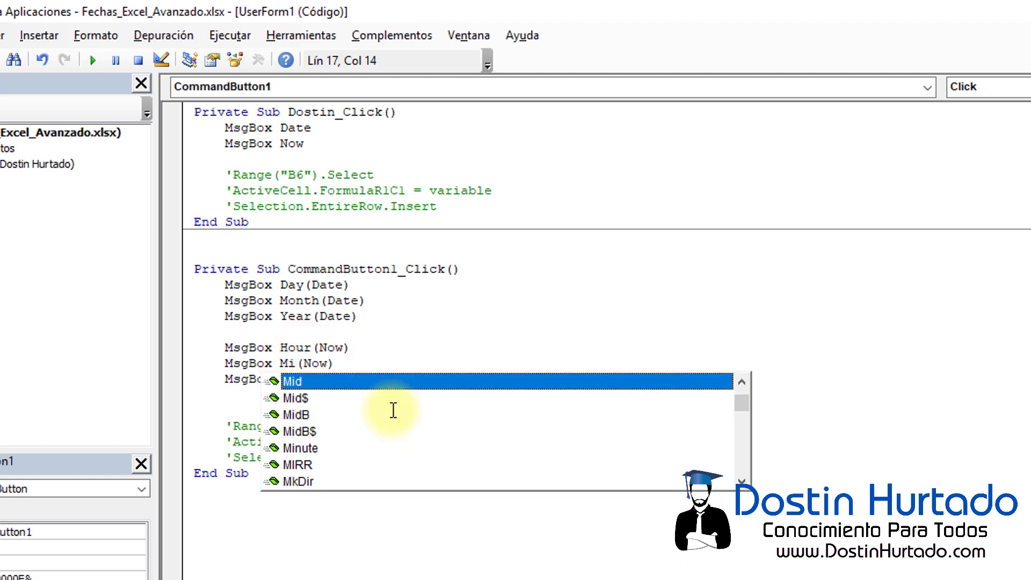
{"action": "type", "text": "n"}
{"action": "key", "text": "Tab"}
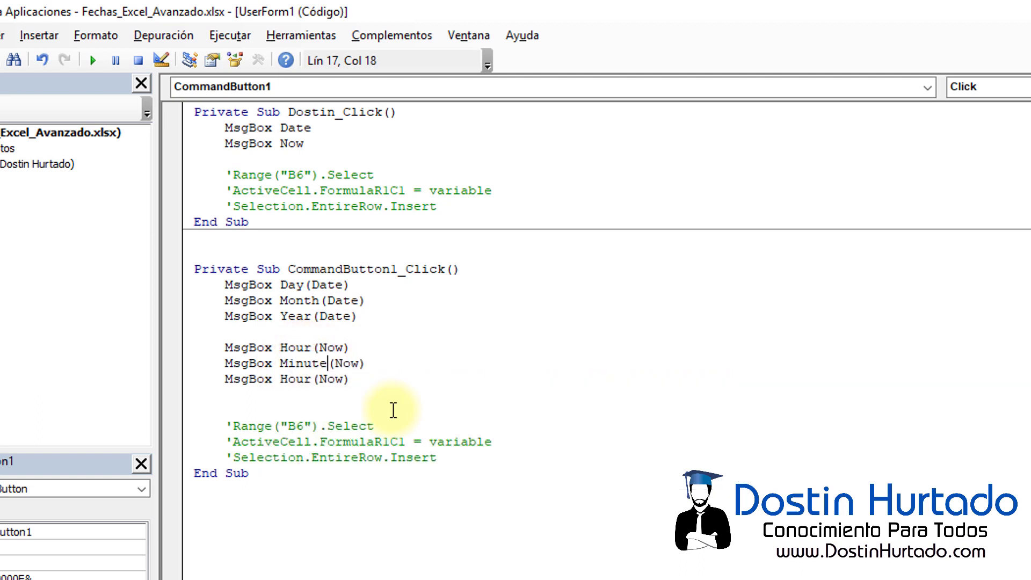
{"action": "key", "text": "Down"}
{"action": "key", "text": "Left"}
{"action": "key", "text": "ctrl+shift+Left"}
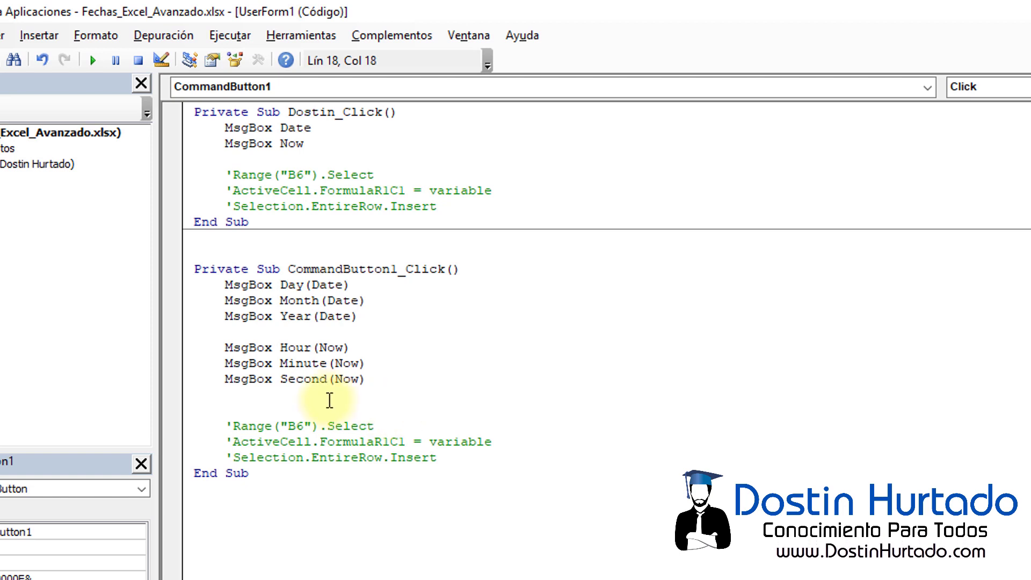
{"action": "left_click", "coordinate": [349, 391]}
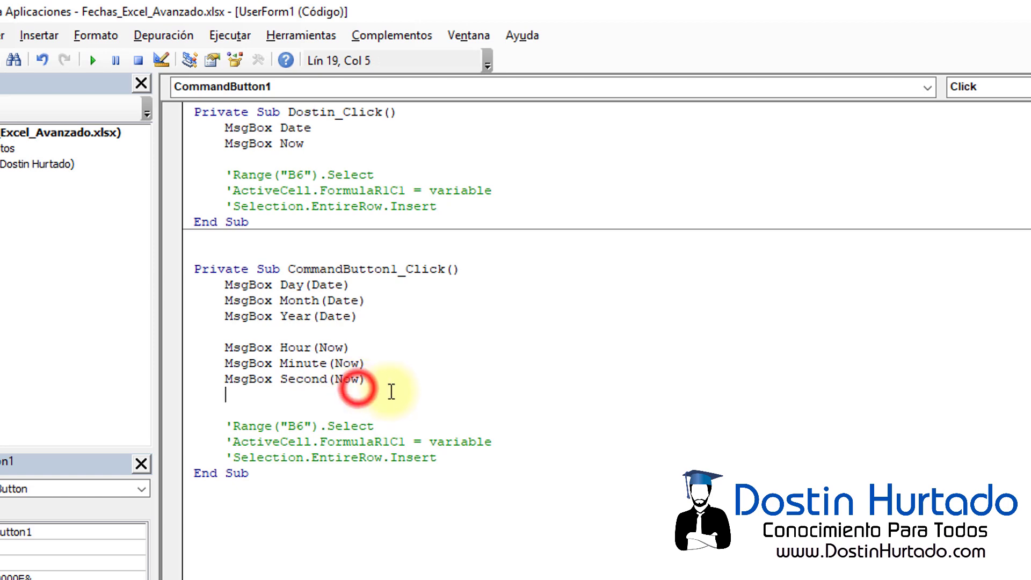
{"action": "left_click", "coordinate": [376, 382]}
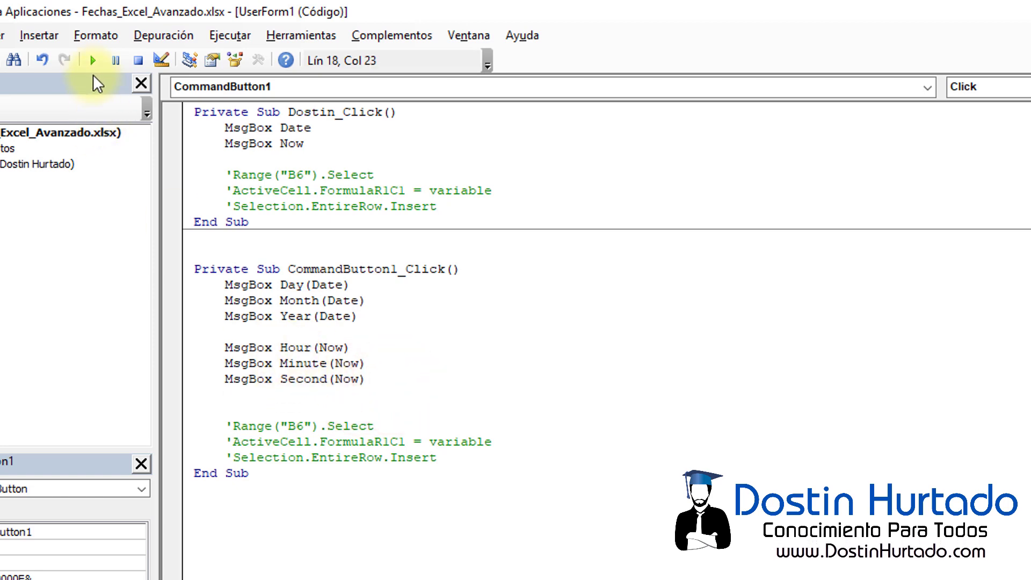
Run the form and acknowledge each result through the minute and seconds values.
{"action": "left_click", "coordinate": [93, 60]}
{"action": "left_click", "coordinate": [618, 346]}
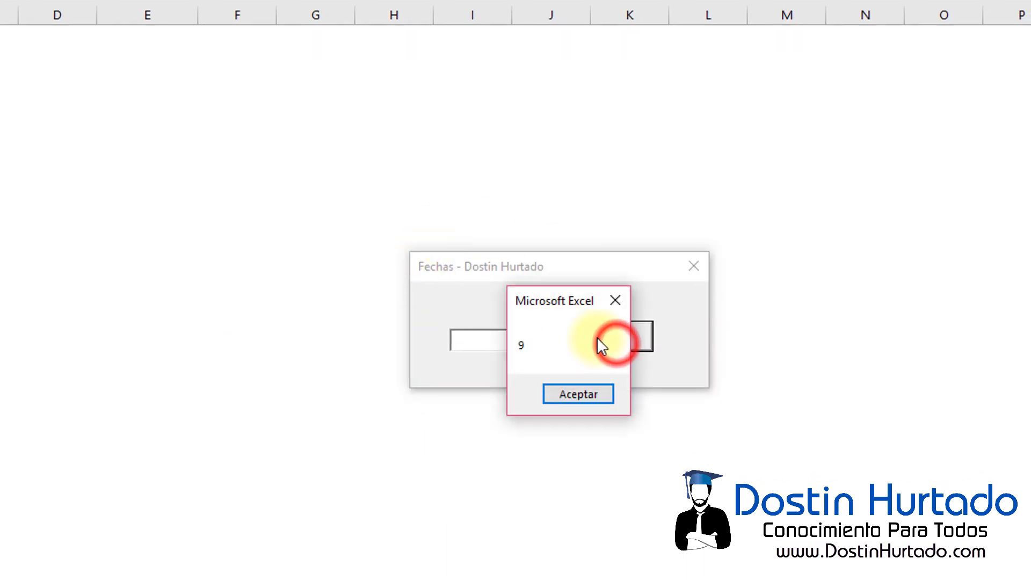
{"action": "left_click", "coordinate": [552, 386]}
{"action": "left_click", "coordinate": [560, 391]}
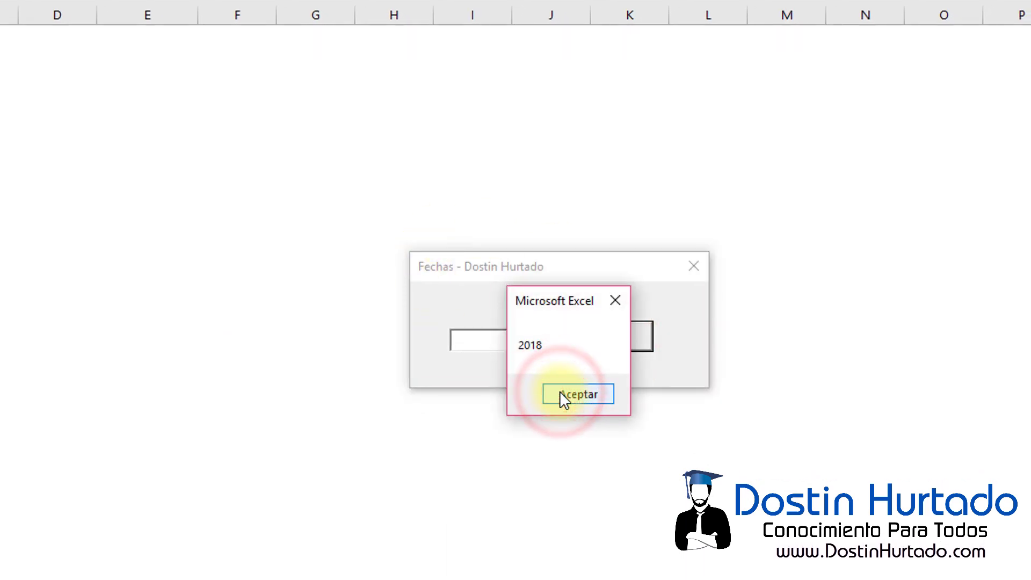
{"action": "left_click", "coordinate": [560, 391]}
{"action": "left_click", "coordinate": [559, 391]}
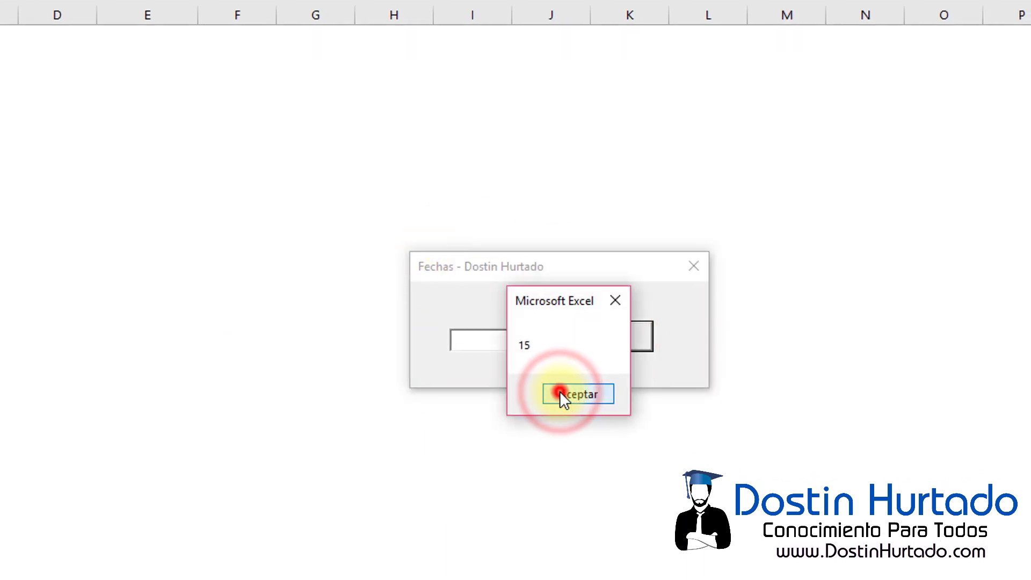
{"action": "left_click", "coordinate": [559, 391]}
{"action": "left_click", "coordinate": [560, 391]}
Rename the button's day/month/year procedure from CommandButton1_Click to Dostin2_Click.
{"action": "left_click", "coordinate": [898, 443]}
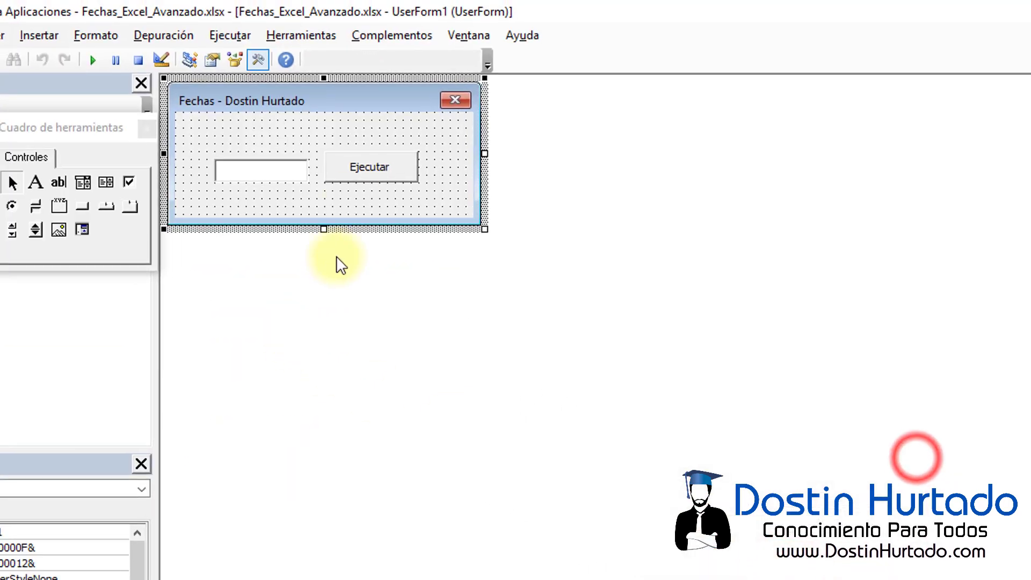
{"action": "double_click", "coordinate": [381, 168]}
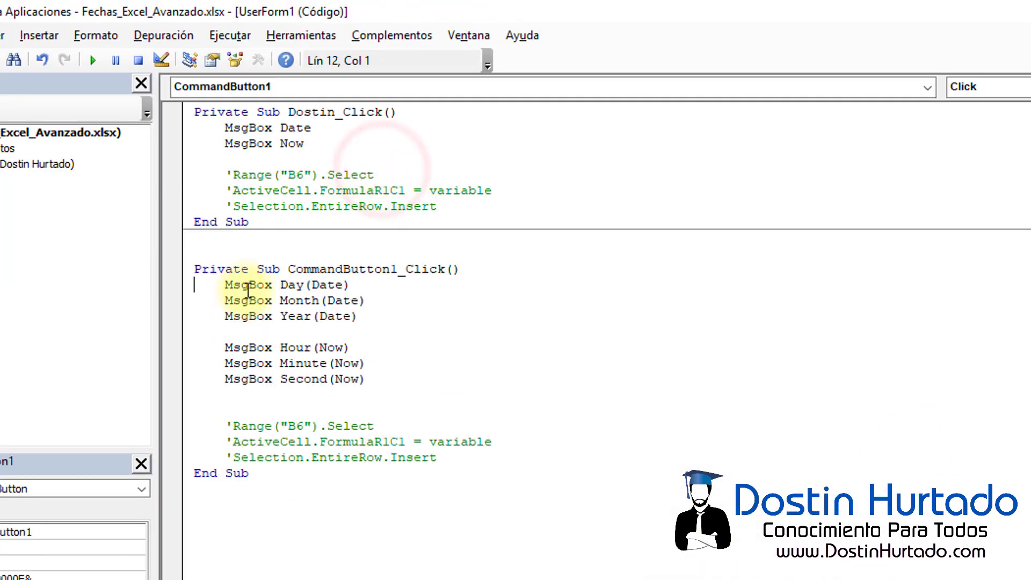
{"action": "double_click", "coordinate": [248, 286]}
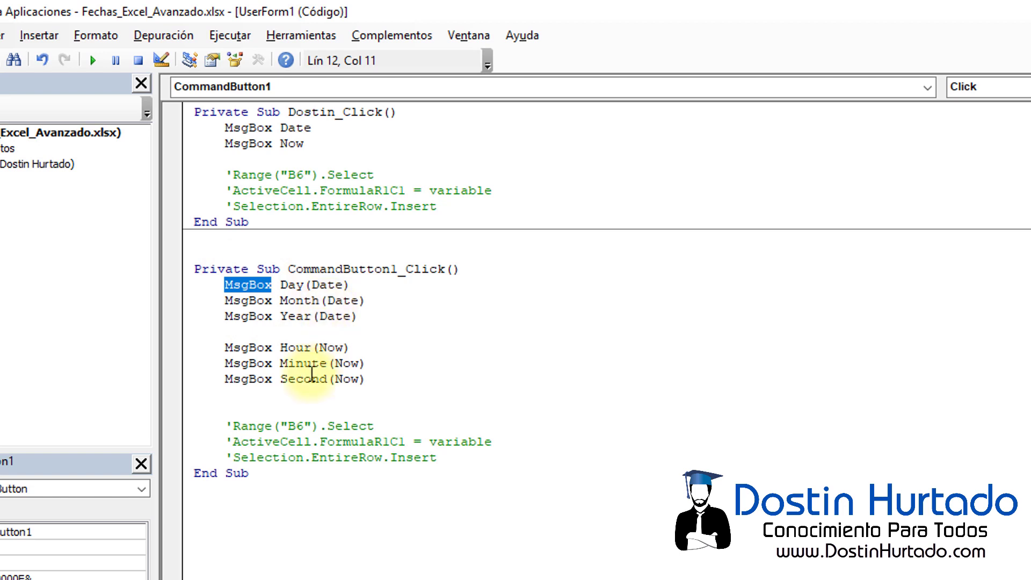
{"action": "double_click", "coordinate": [357, 269]}
{"action": "key", "text": "Left"}
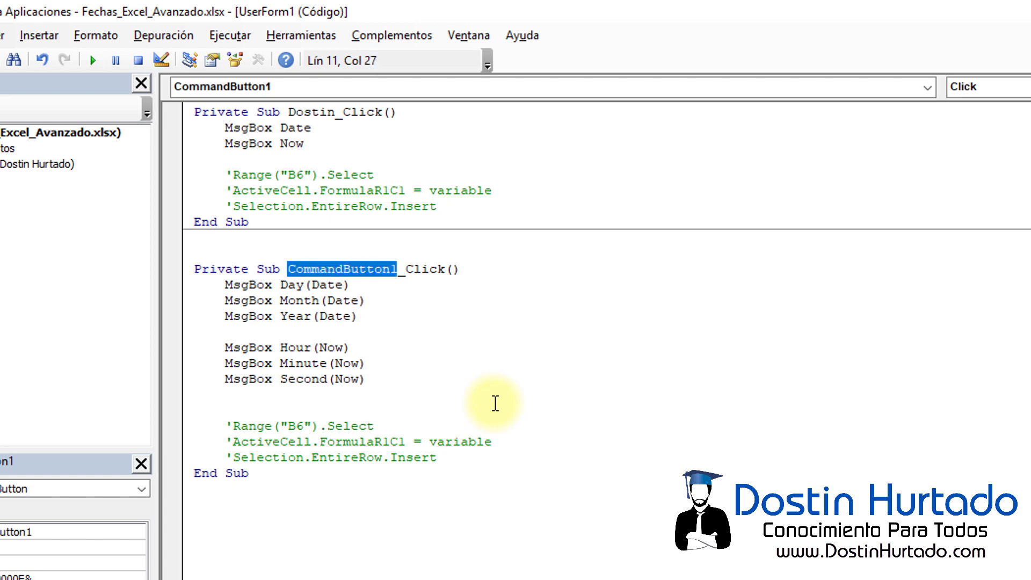
{"action": "type", "text": "Dostin2"}
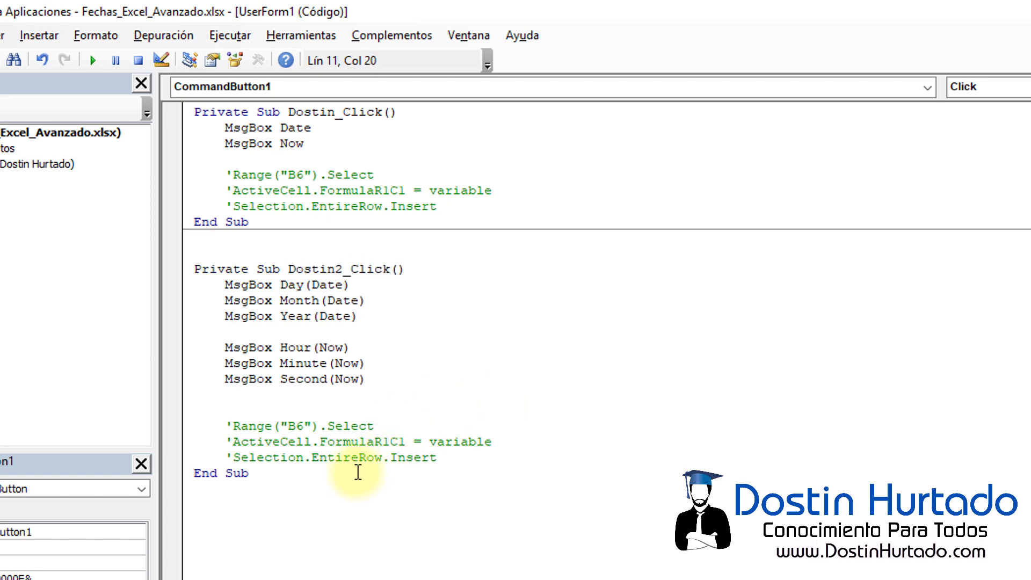
{"action": "left_click_drag", "start_coordinate": [322, 477], "coordinate": [138, 277]}
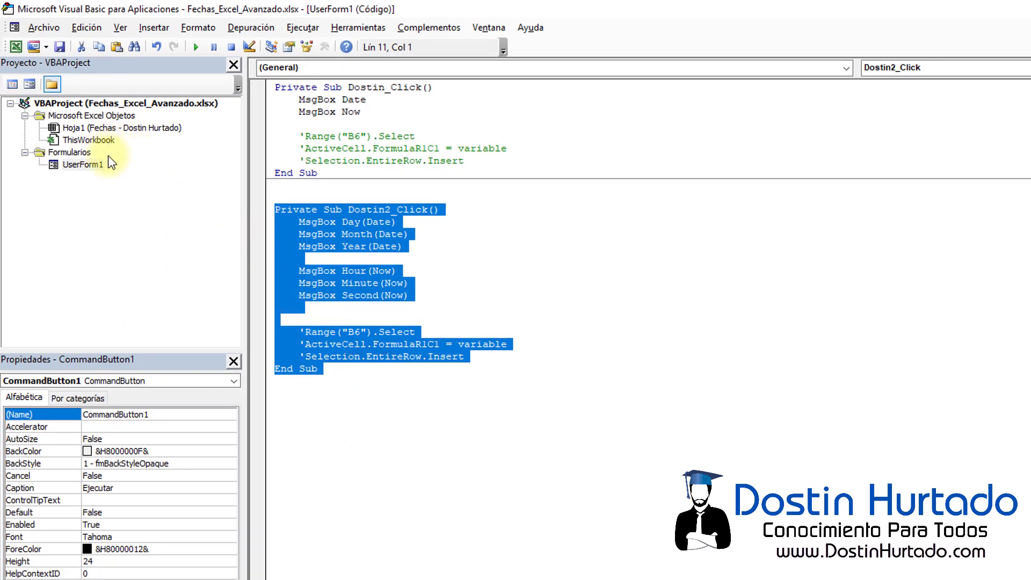
Create a new empty CommandButton1_Click and paste Dostin2_Click's three commented lines into it.
{"action": "double_click", "coordinate": [97, 162]}
{"action": "double_click", "coordinate": [404, 133]}
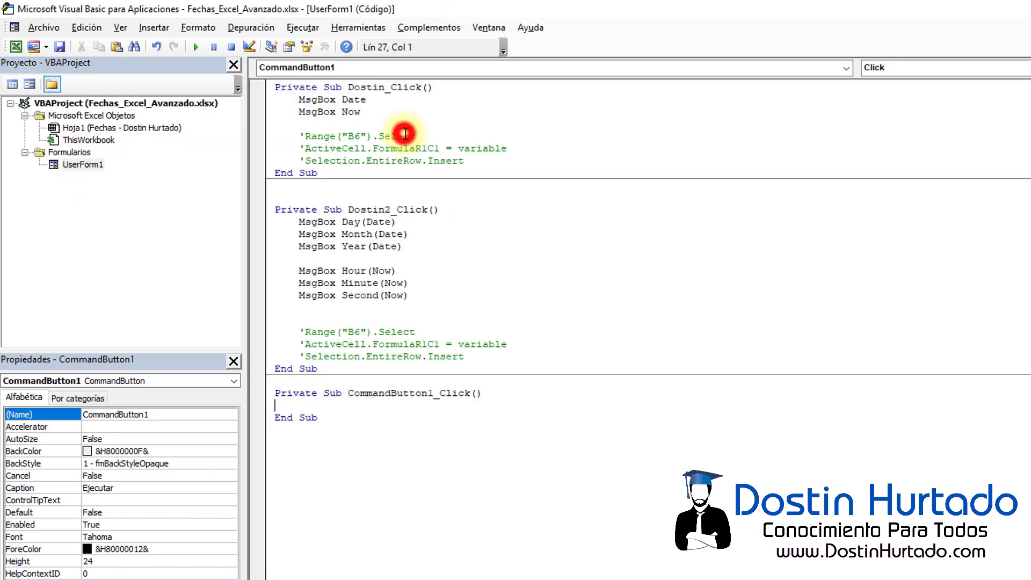
{"action": "left_click_drag", "start_coordinate": [476, 356], "coordinate": [323, 325]}
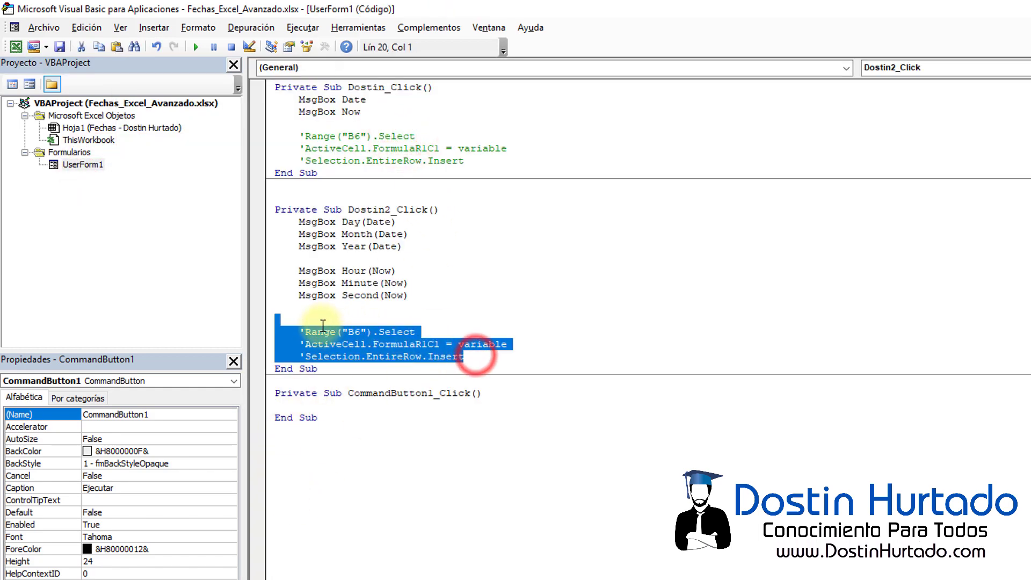
{"action": "key", "text": "ctrl+c"}
{"action": "left_click", "coordinate": [309, 406]}
{"action": "key", "text": "ctrl+v"}
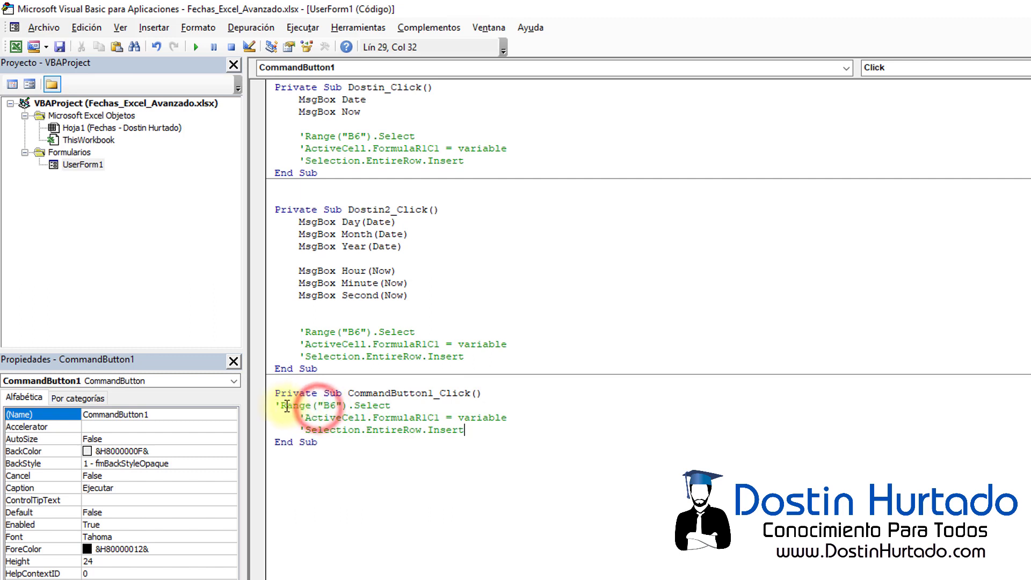
{"action": "left_click", "coordinate": [275, 405]}
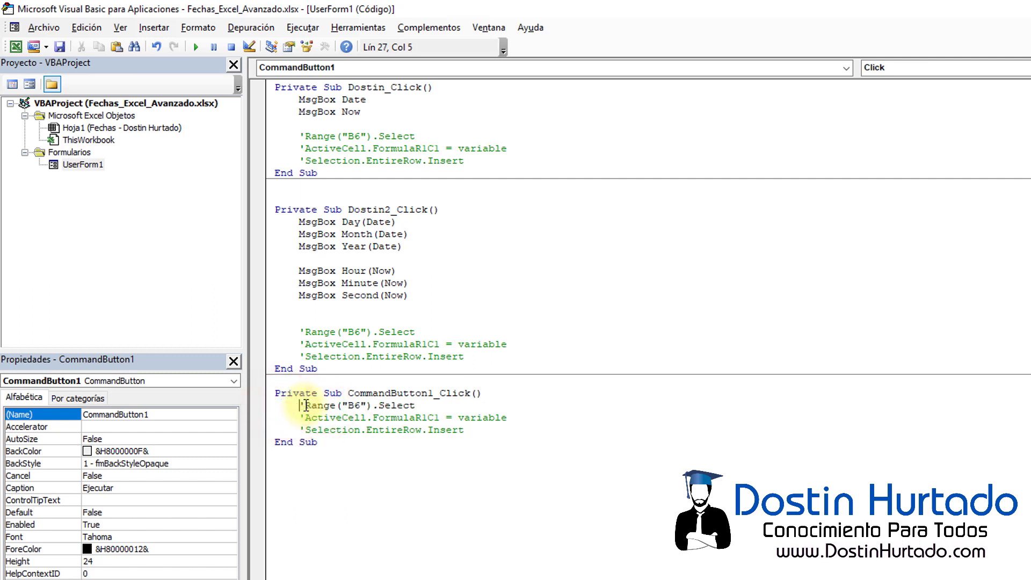
Clear the MsgBox lines in Dostin2_Click and add blank lines above the commented Range line.
{"action": "left_click_drag", "start_coordinate": [401, 321], "coordinate": [373, 235]}
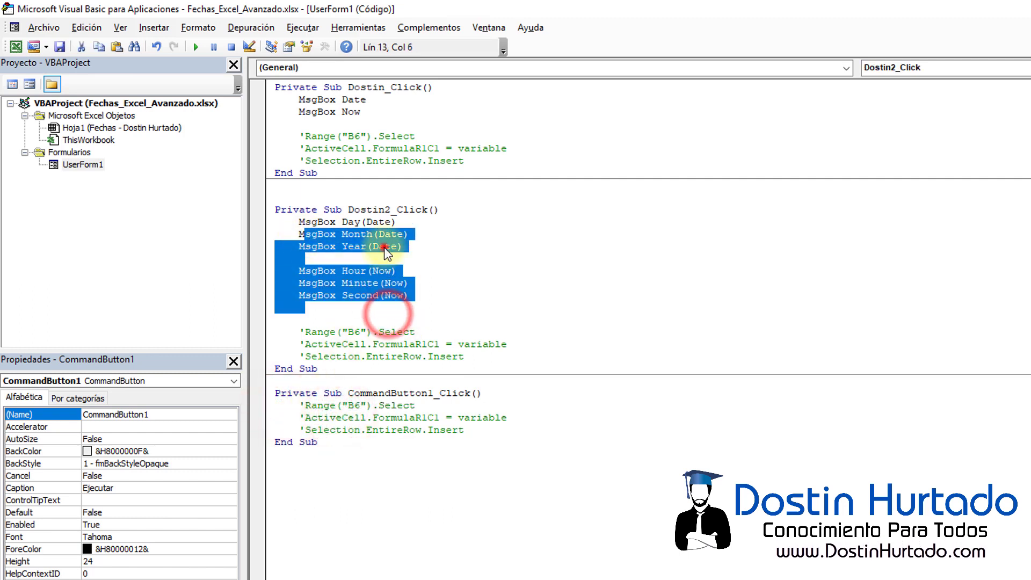
{"action": "left_click", "coordinate": [384, 246]}
{"action": "left_click_drag", "start_coordinate": [365, 113], "coordinate": [298, 99]}
{"action": "left_click", "coordinate": [427, 198]}
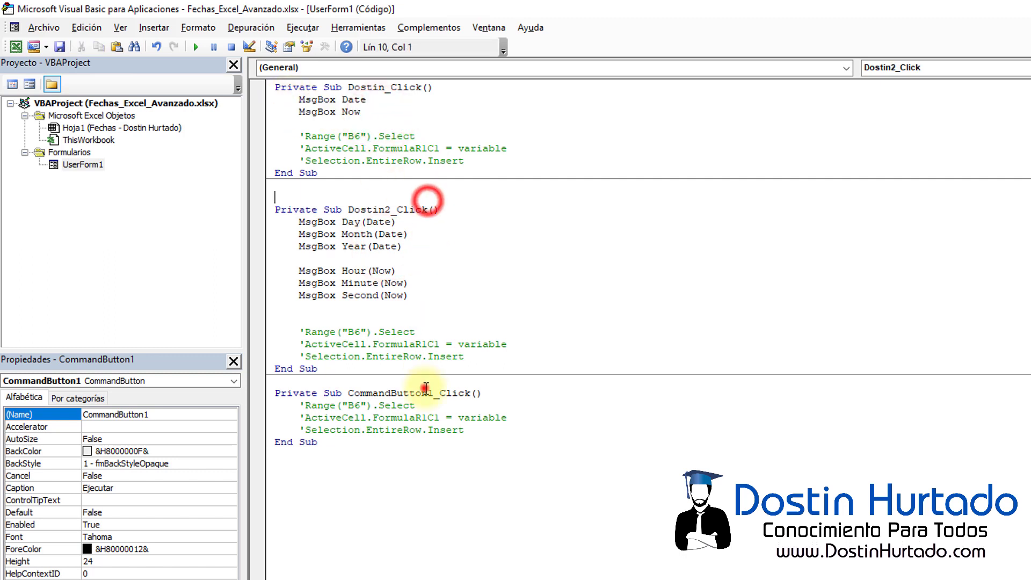
{"action": "left_click", "coordinate": [419, 408]}
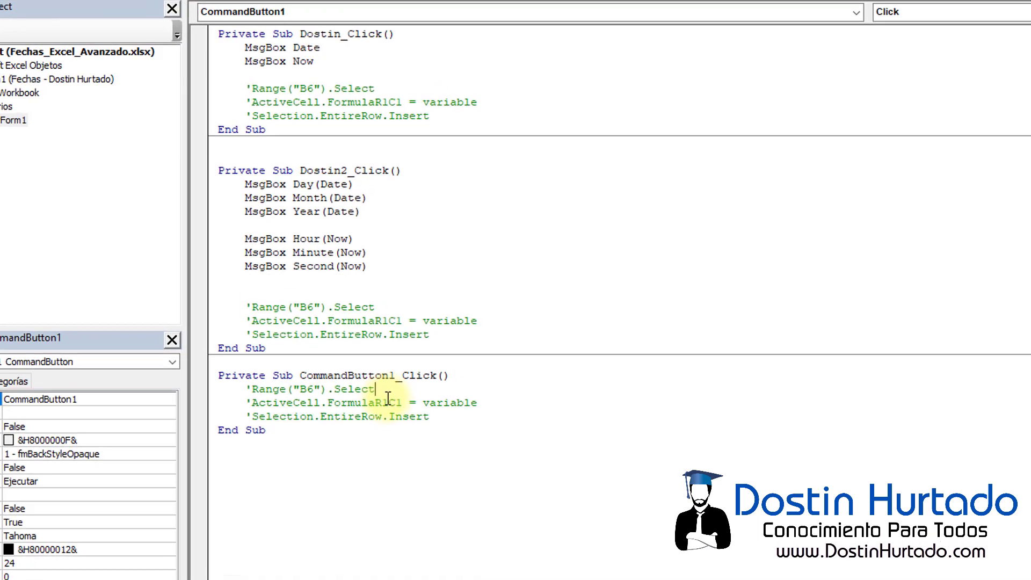
{"action": "key", "text": "Return"}
{"action": "key", "text": "Return"}
{"action": "left_click", "coordinate": [63, 336]}
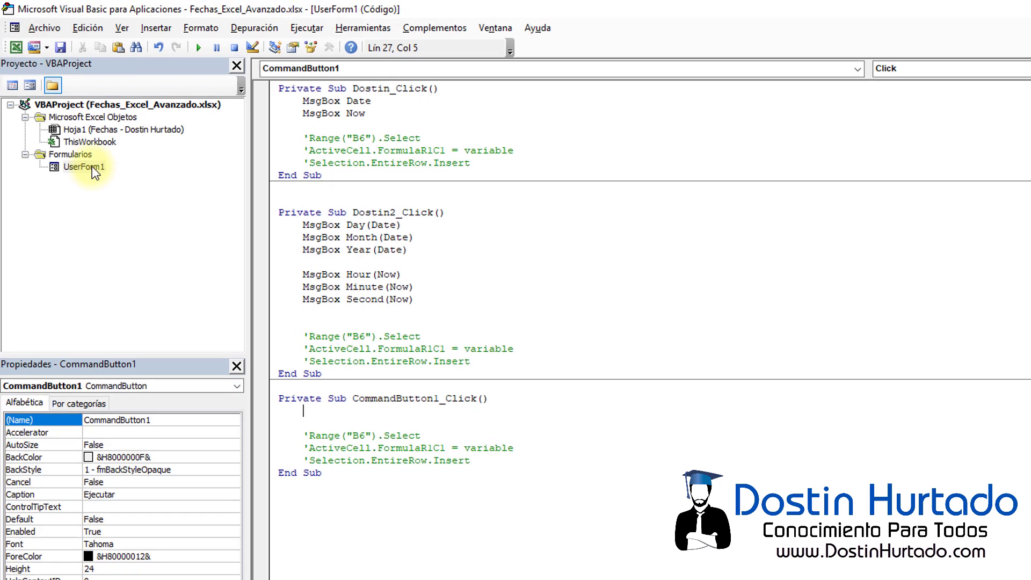
{"action": "double_click", "coordinate": [92, 166]}
Write fecha = TextBox1 in Ejecutar's click code and uncomment the Range, ActiveCell and Selection lines.
{"action": "left_click", "coordinate": [329, 132]}
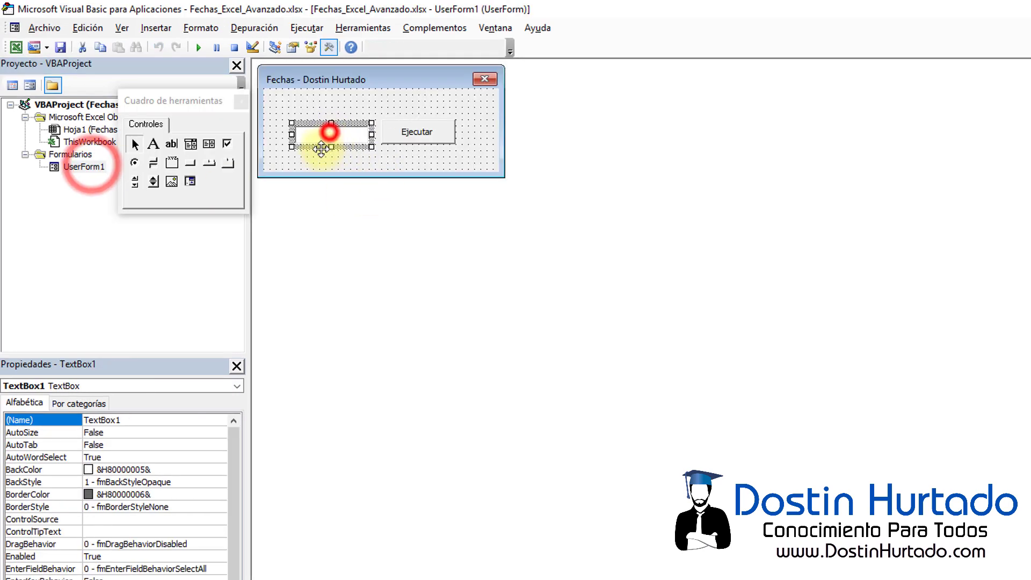
{"action": "left_click", "coordinate": [410, 137]}
{"action": "double_click", "coordinate": [411, 136]}
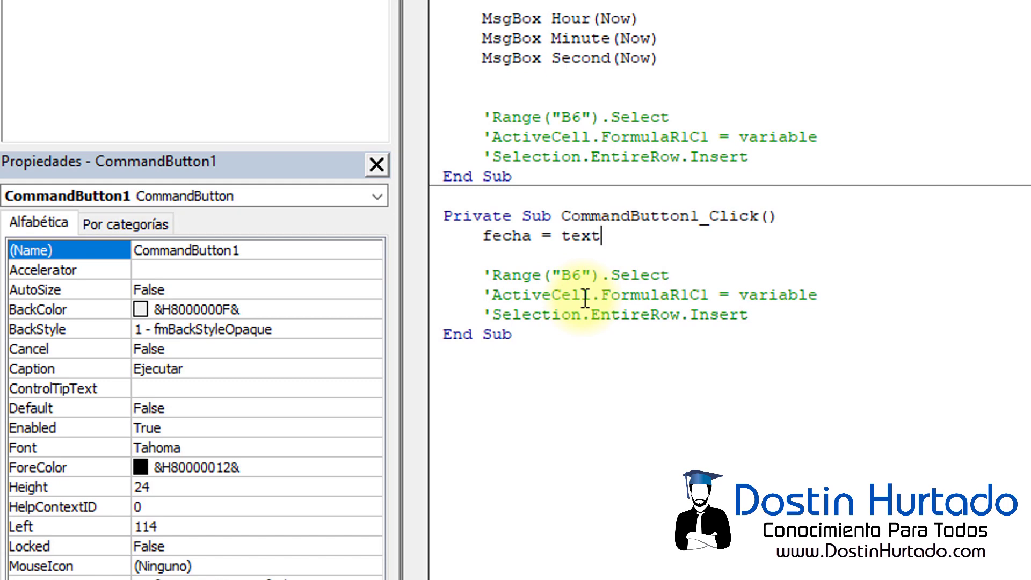
{"action": "left_click", "coordinate": [576, 350]}
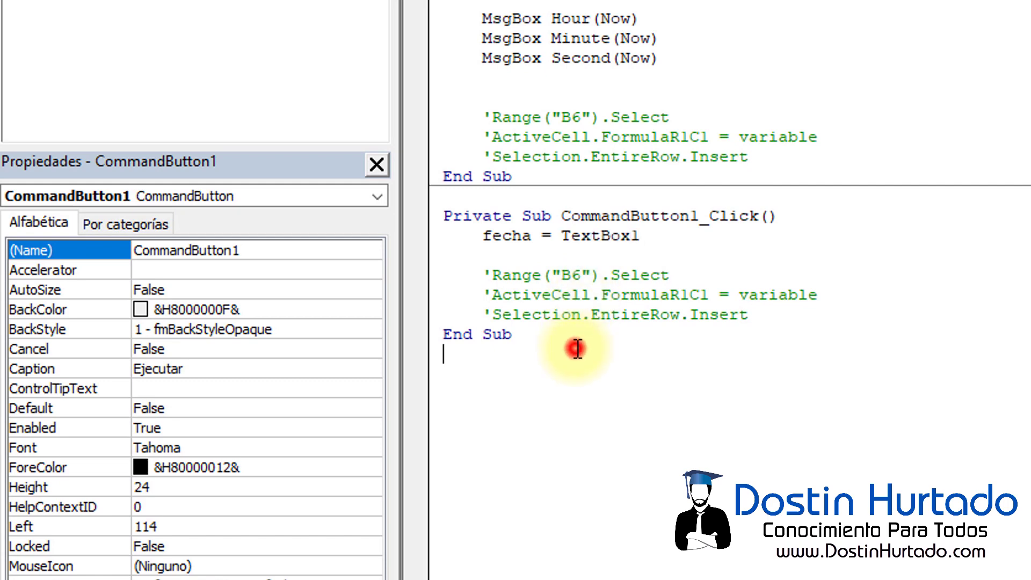
{"action": "left_click", "coordinate": [491, 273]}
{"action": "key", "text": "Delete"}
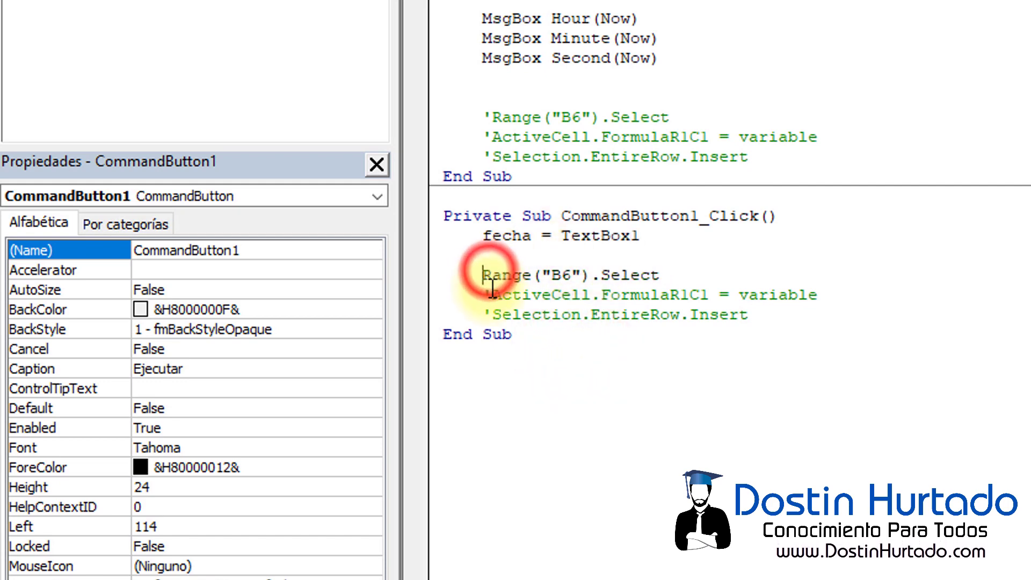
{"action": "left_click", "coordinate": [486, 295]}
{"action": "key", "text": "Delete"}
{"action": "left_click", "coordinate": [486, 314]}
{"action": "key", "text": "Delete"}
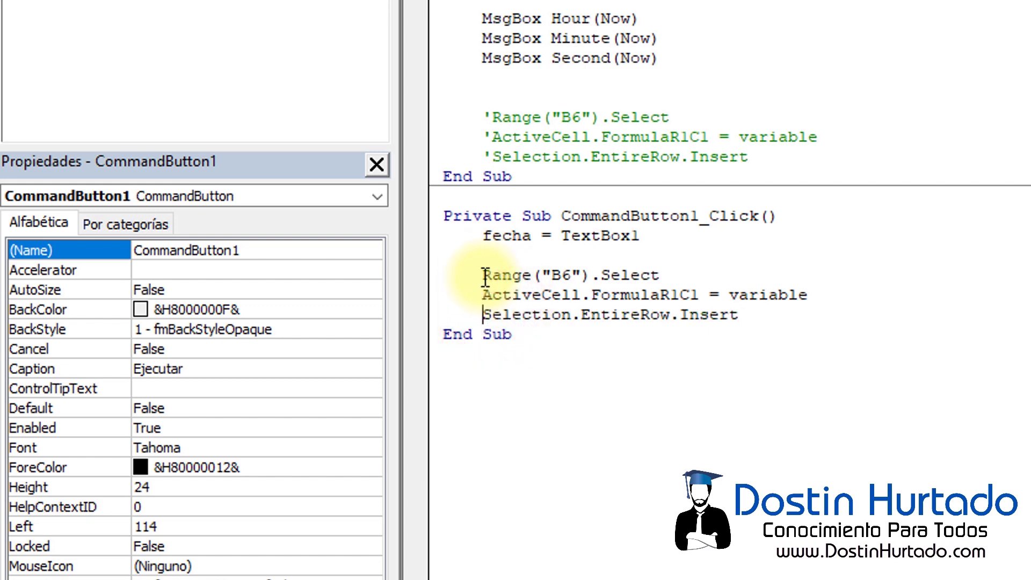
{"action": "left_click_drag", "start_coordinate": [483, 276], "coordinate": [659, 275]}
{"action": "left_click", "coordinate": [554, 275]}
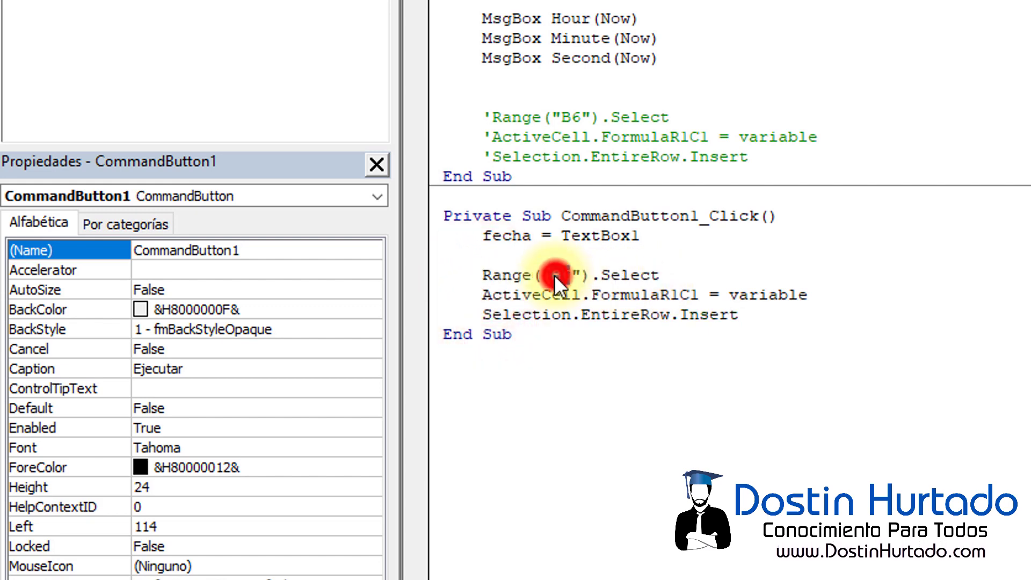
Replace the word 'variable' with fecha in the ActiveCell line and run the userform.
{"action": "left_click", "coordinate": [763, 295]}
{"action": "double_click", "coordinate": [763, 295]}
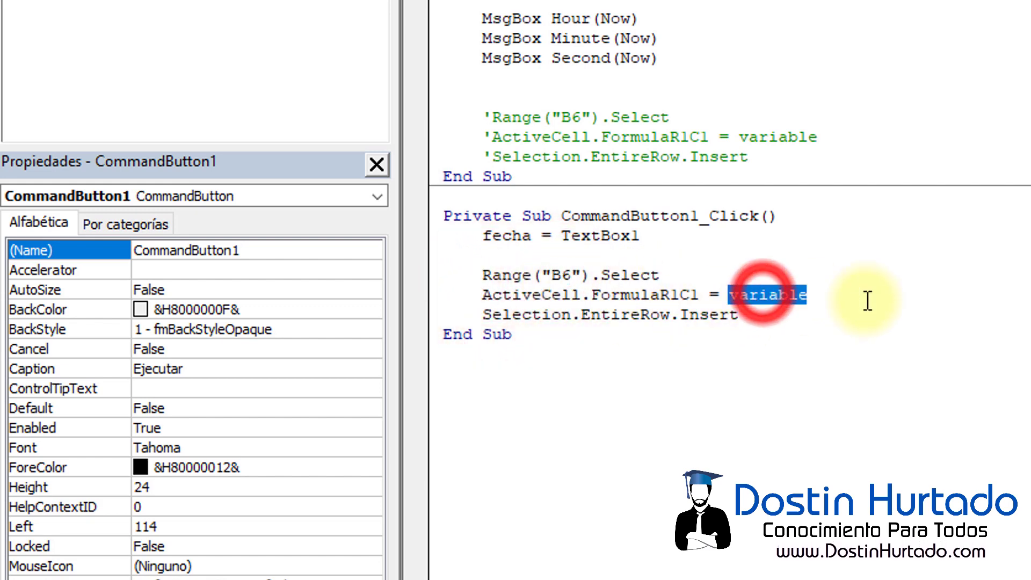
{"action": "key", "text": "Delete"}
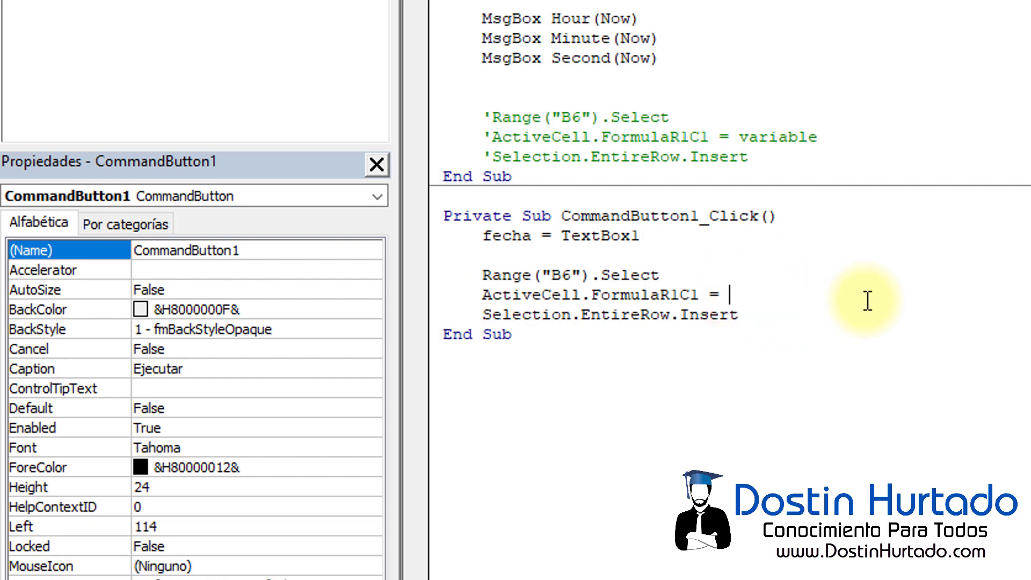
{"action": "type", "text": "fecha"}
{"action": "double_click", "coordinate": [755, 296]}
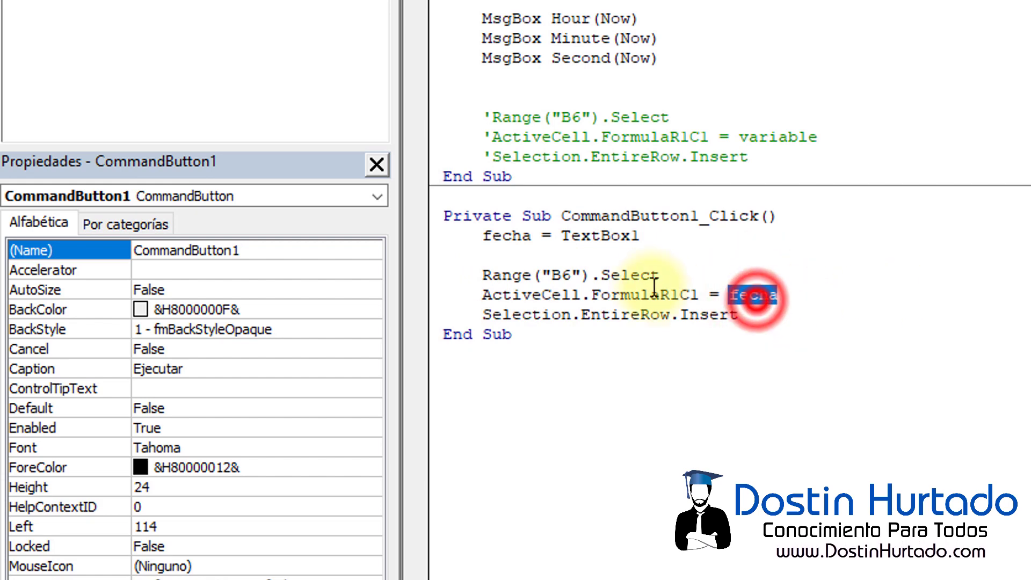
{"action": "left_click_drag", "start_coordinate": [738, 314], "coordinate": [482, 314]}
{"action": "left_click", "coordinate": [610, 314]}
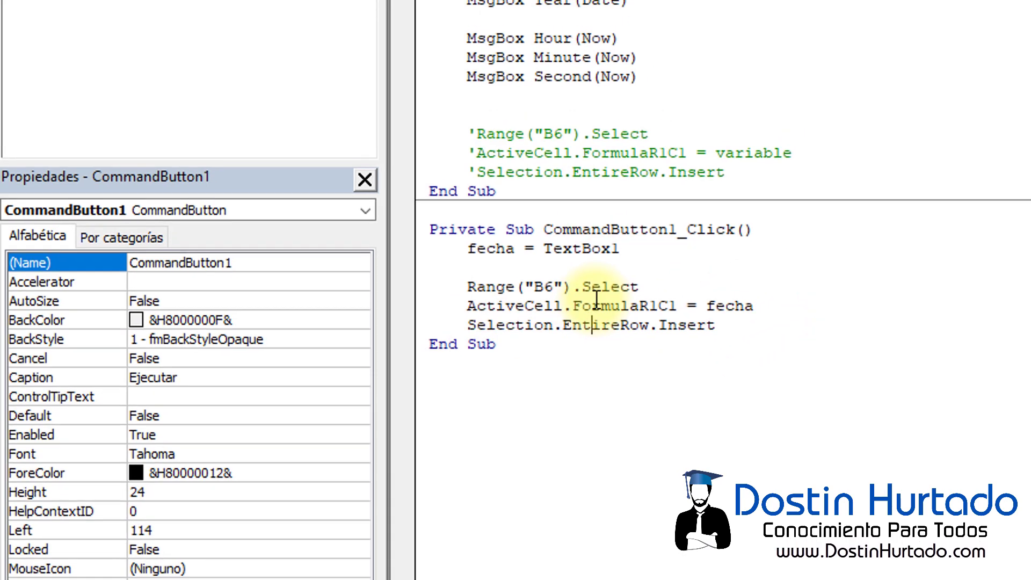
{"action": "left_click", "coordinate": [189, 42]}
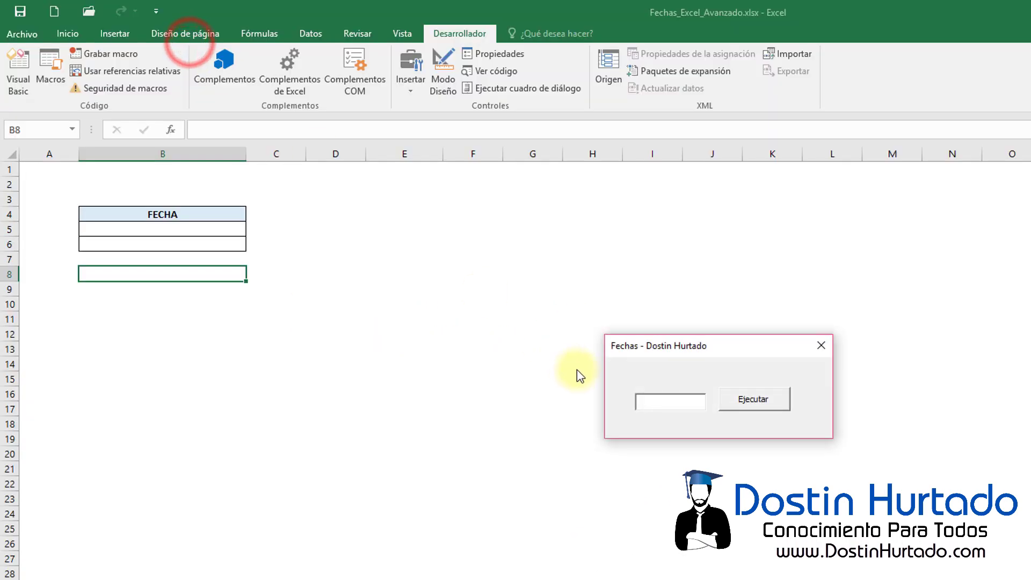
Submit 9/04/2018 on the Fechas form, which lands as 4/09/2018 under FECHA, then close it.
{"action": "type", "text": "9"}
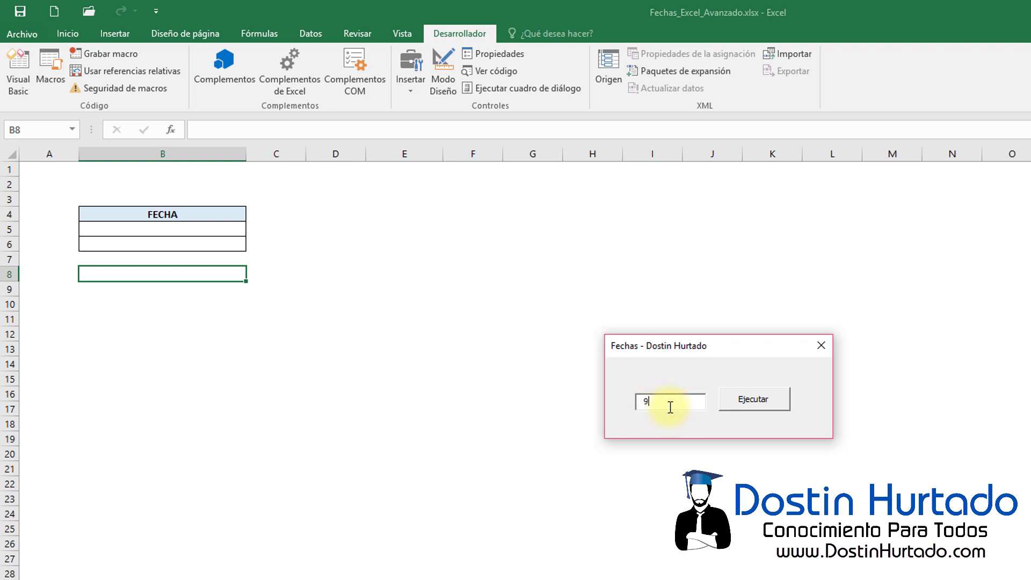
{"action": "type", "text": "/04/2018"}
{"action": "left_click", "coordinate": [743, 403]}
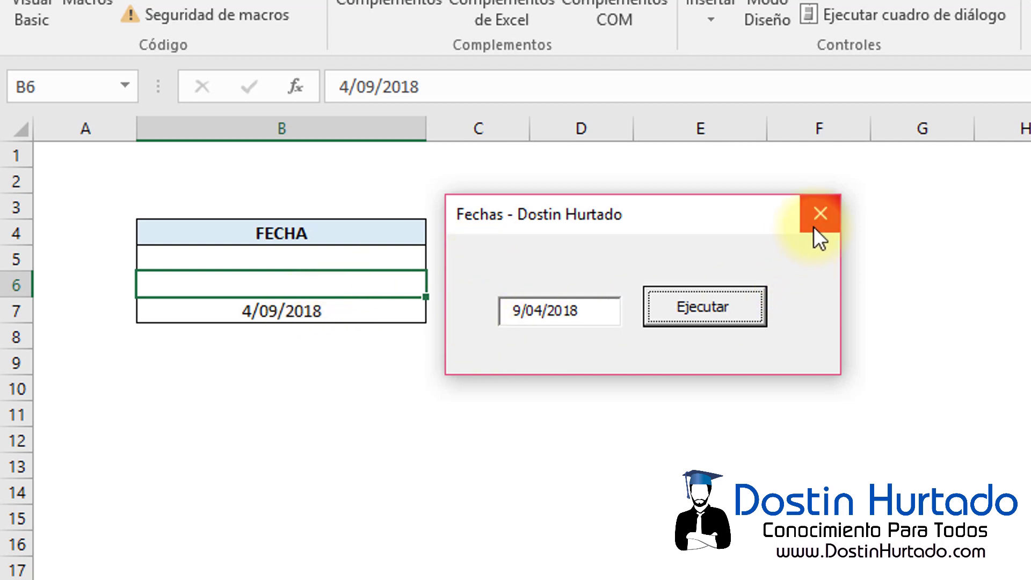
{"action": "mouse_move", "coordinate": [589, 309]}
{"action": "left_mouse_down"}
{"action": "mouse_move", "coordinate": [502, 310]}
{"action": "mouse_move", "coordinate": [588, 316]}
{"action": "mouse_move", "coordinate": [523, 316]}
{"action": "left_mouse_up"}
{"action": "left_click", "coordinate": [580, 307]}
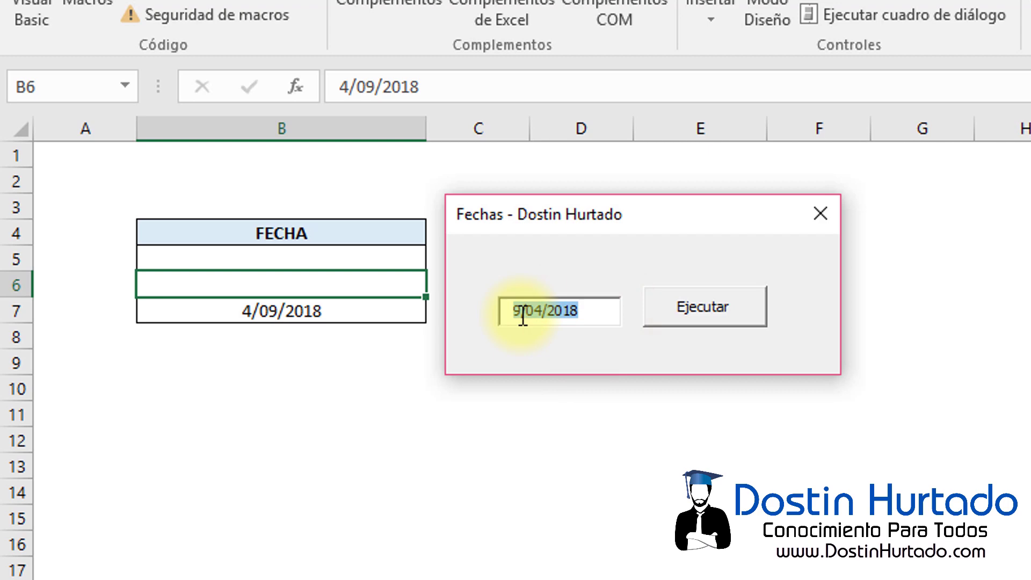
{"action": "left_click", "coordinate": [821, 213]}
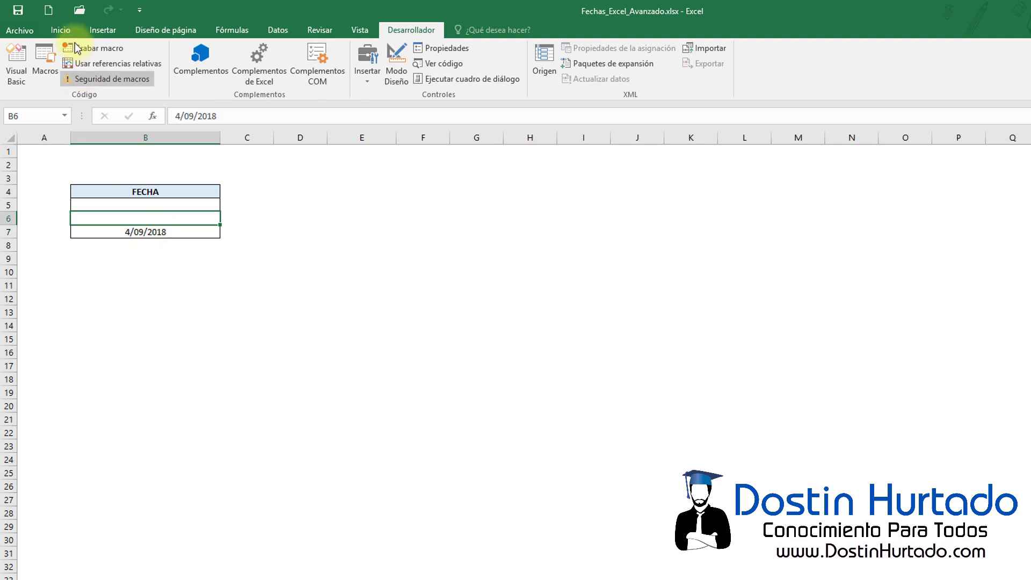
On the Inicio tab, confirm B7's 4/09/2018 uses the Fecha number format, leaving it unchanged.
{"action": "left_click", "coordinate": [60, 30]}
{"action": "left_click", "coordinate": [253, 404]}
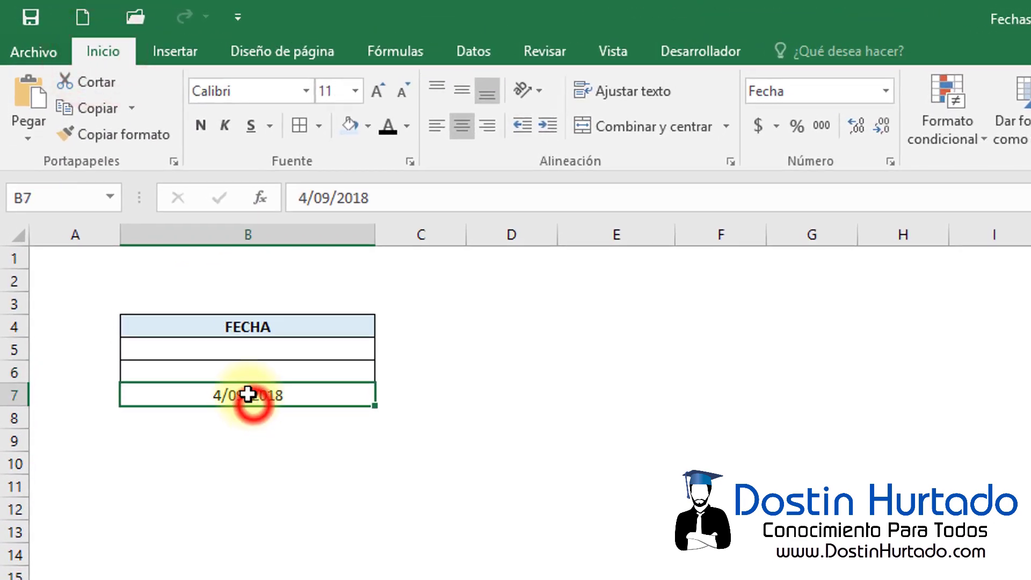
{"action": "left_click", "coordinate": [787, 90]}
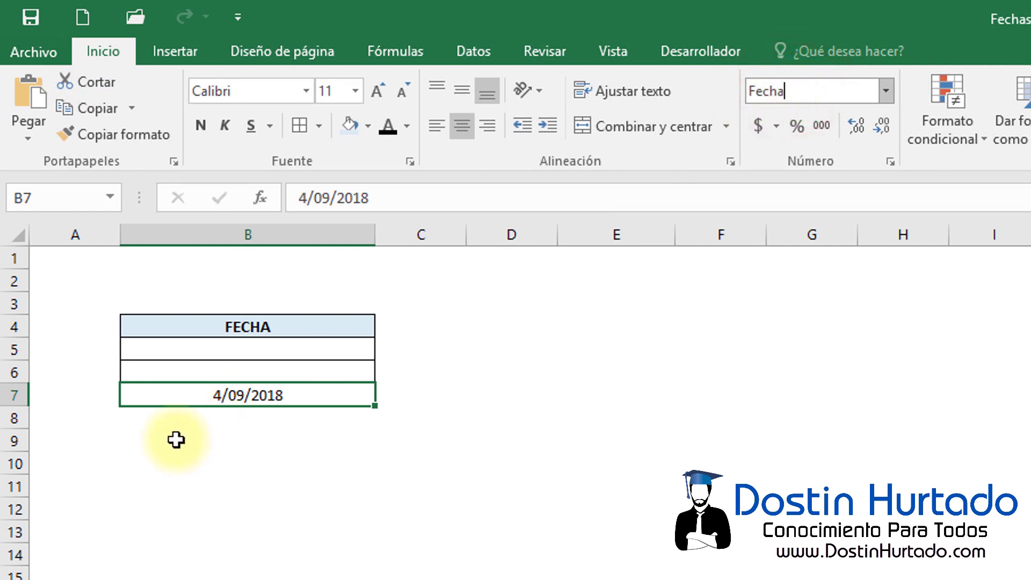
{"action": "left_click", "coordinate": [250, 414]}
{"action": "double_click", "coordinate": [277, 395]}
{"action": "left_click_drag", "start_coordinate": [299, 394], "coordinate": [218, 395]}
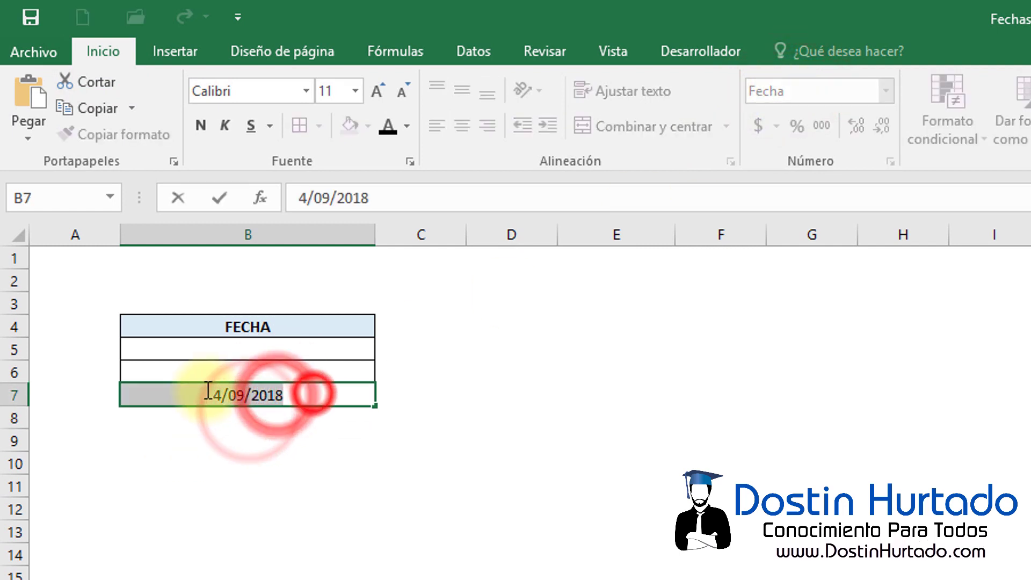
{"action": "key", "text": "Escape"}
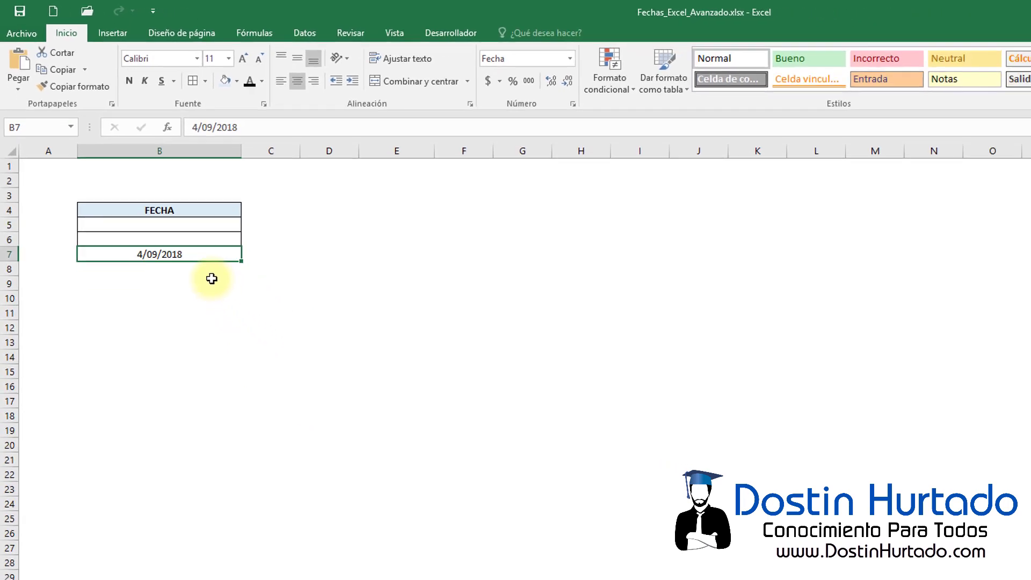
Add the declaration Dim fecha As Date above fecha = TextBox1 in CommandButton1_Click.
{"action": "key", "text": "alt+F11"}
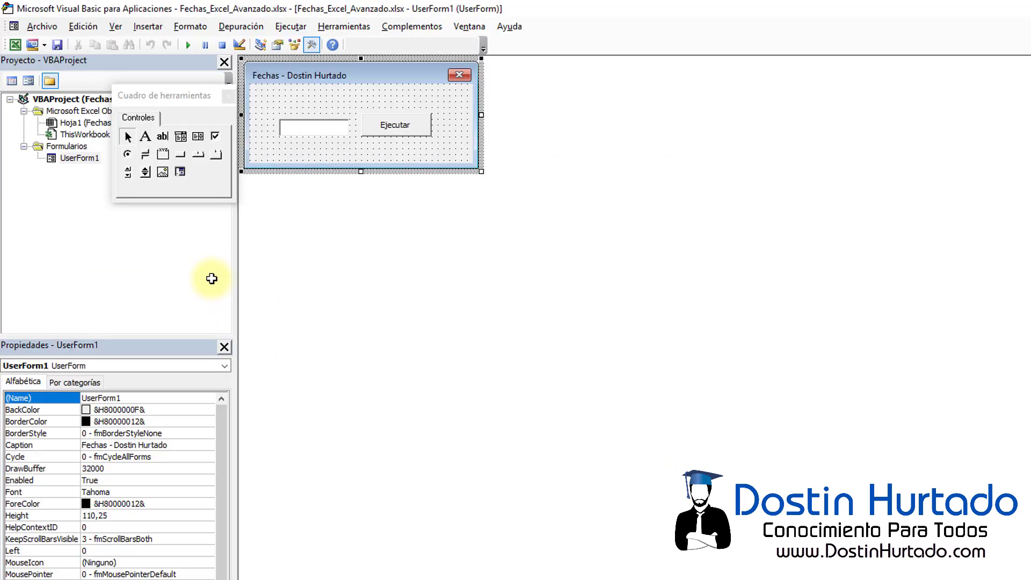
{"action": "double_click", "coordinate": [396, 133]}
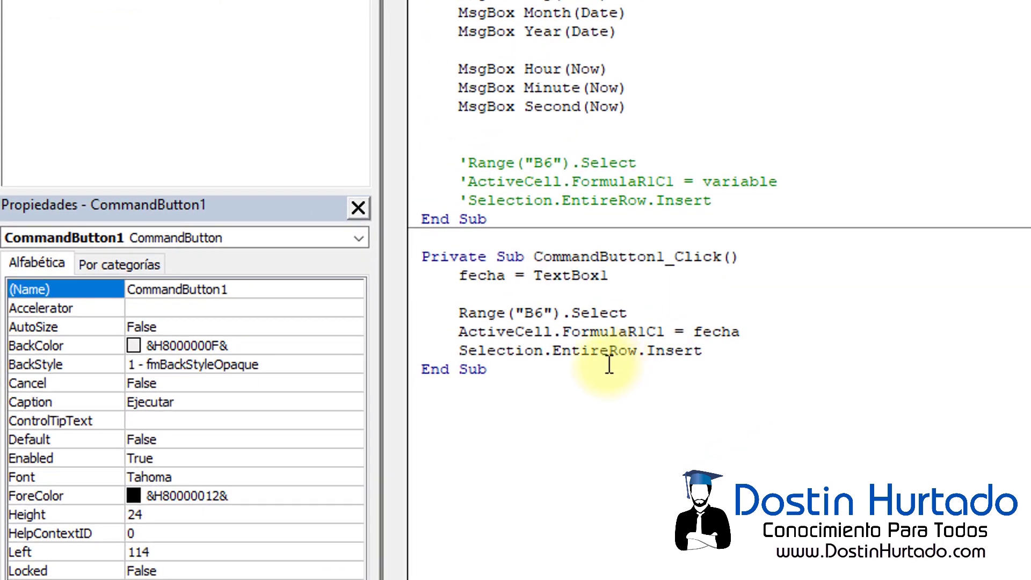
{"action": "left_click", "coordinate": [458, 274]}
{"action": "key", "text": "Return"}
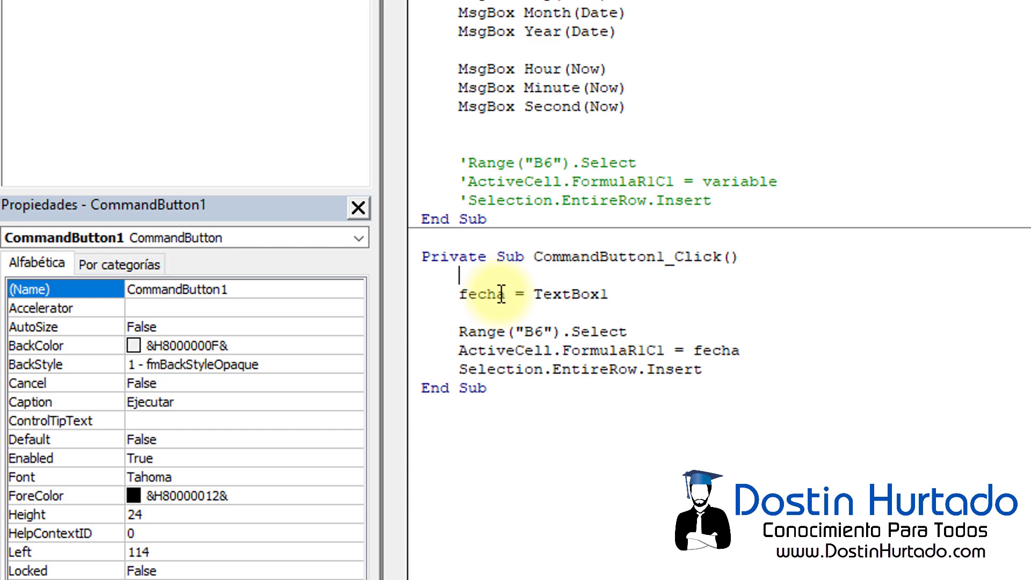
{"action": "type", "text": "dimfecha"}
{"action": "type", "text": " as"}
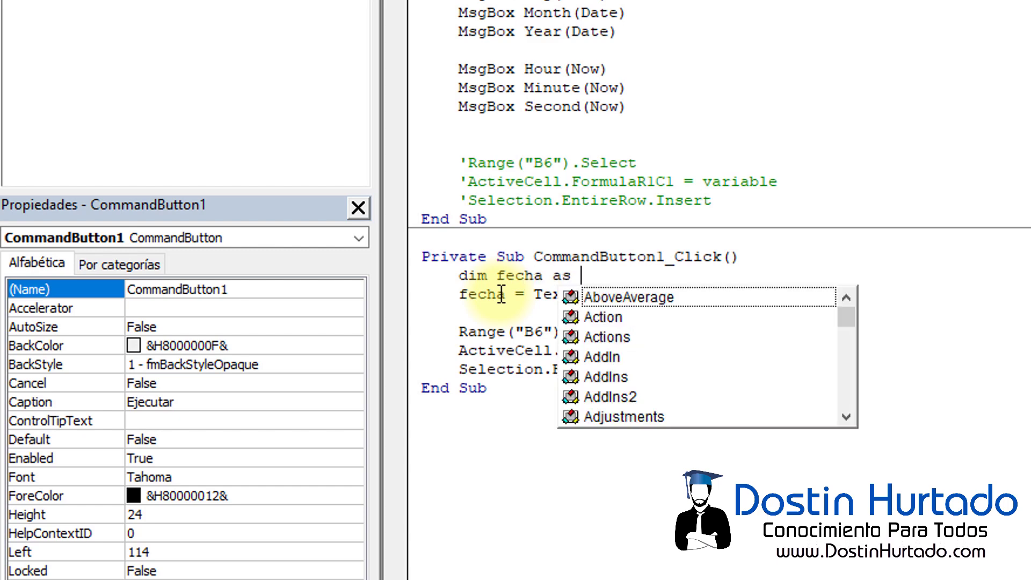
{"action": "type", "text": " date"}
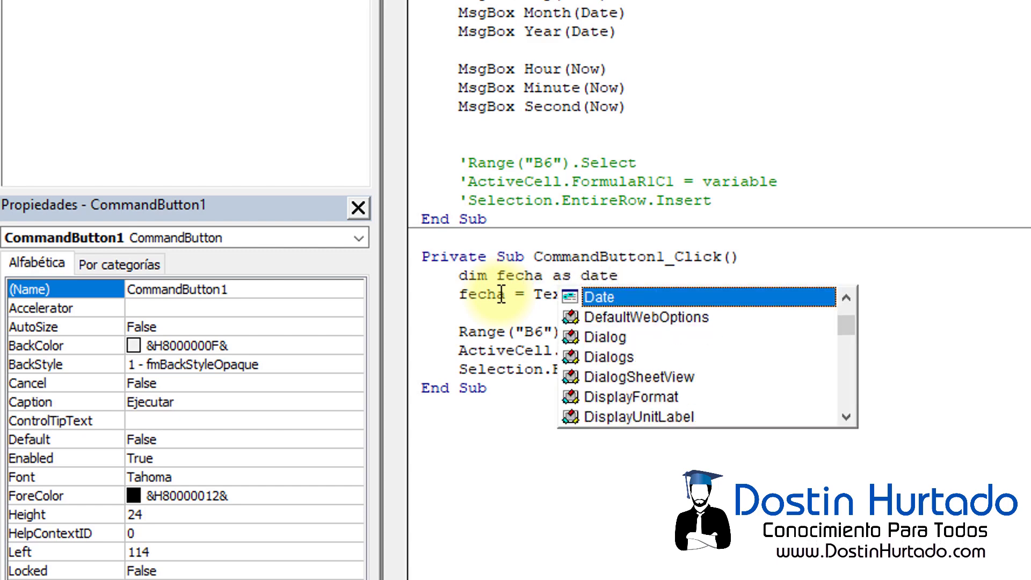
{"action": "key", "text": "Tab"}
{"action": "left_click", "coordinate": [624, 326]}
Review the Dim fecha As Date declaration and the fecha = TextBox1 assignment, then run the userform.
{"action": "double_click", "coordinate": [471, 276]}
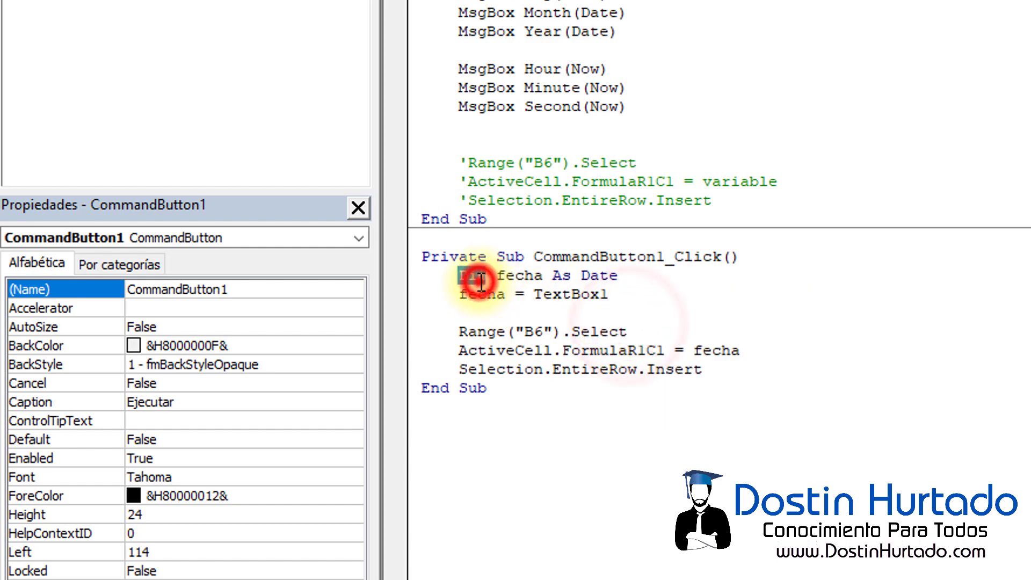
{"action": "double_click", "coordinate": [598, 275]}
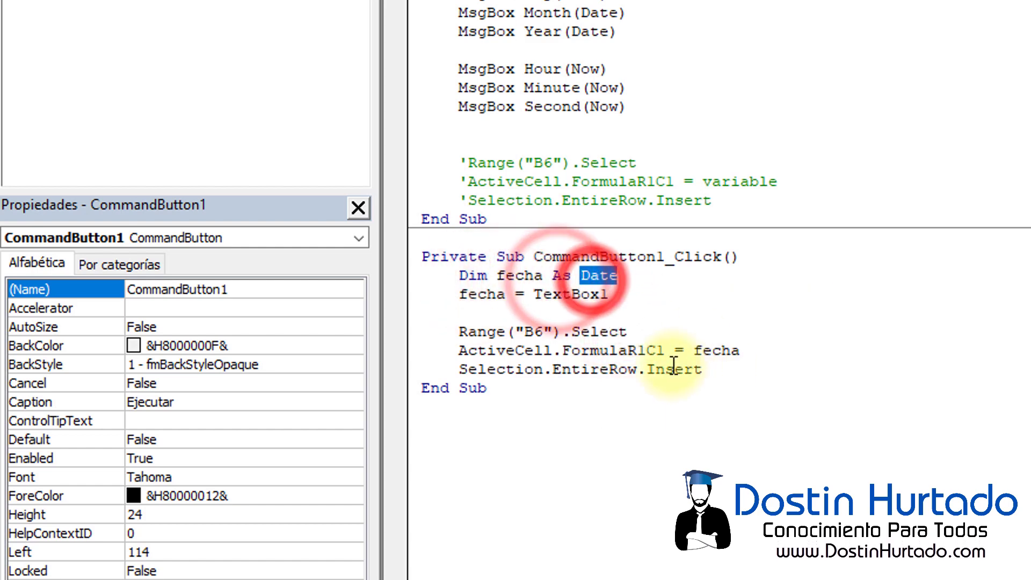
{"action": "left_click", "coordinate": [698, 312]}
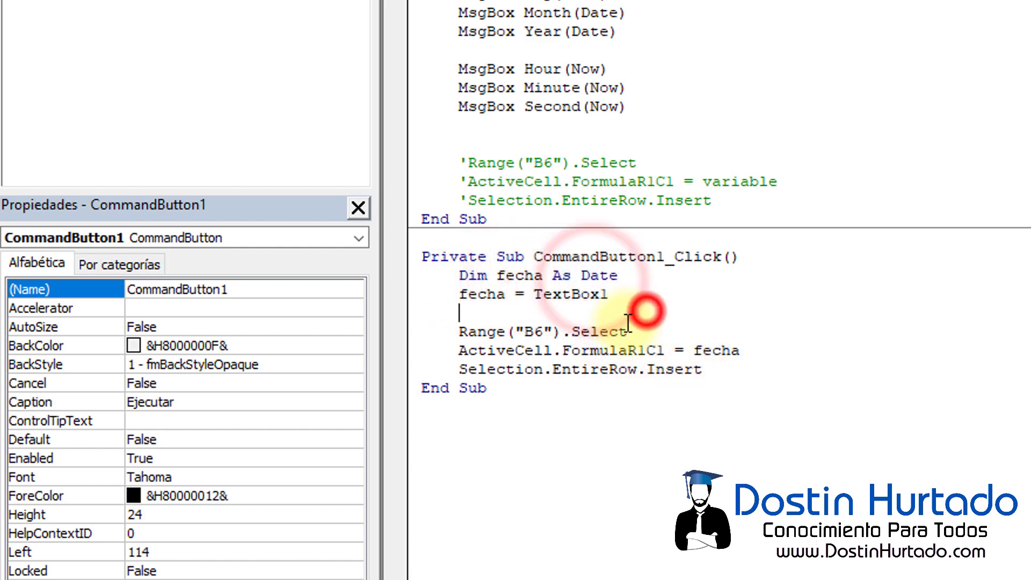
{"action": "double_click", "coordinate": [468, 295]}
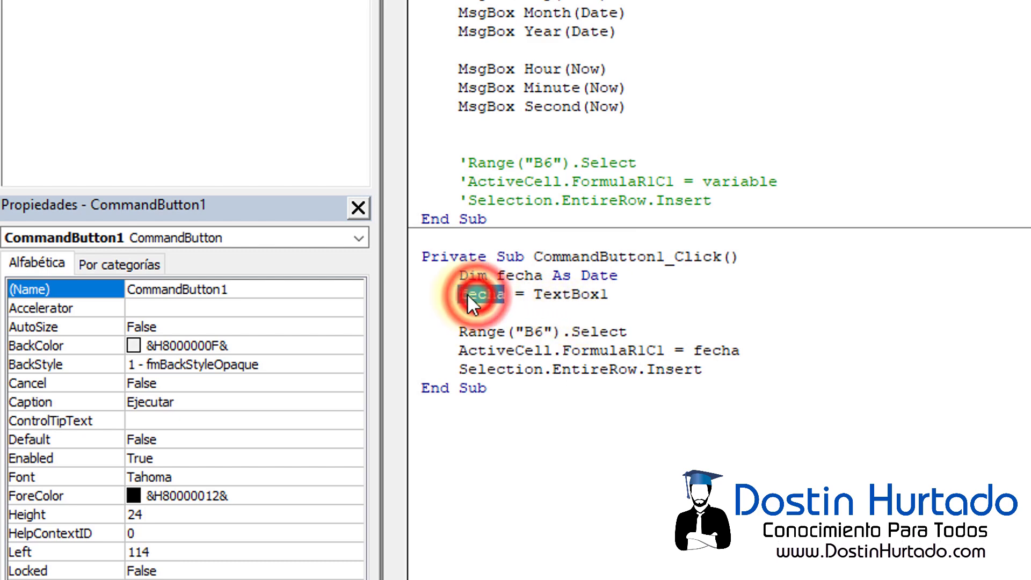
{"action": "left_click", "coordinate": [585, 301]}
{"action": "double_click", "coordinate": [623, 294]}
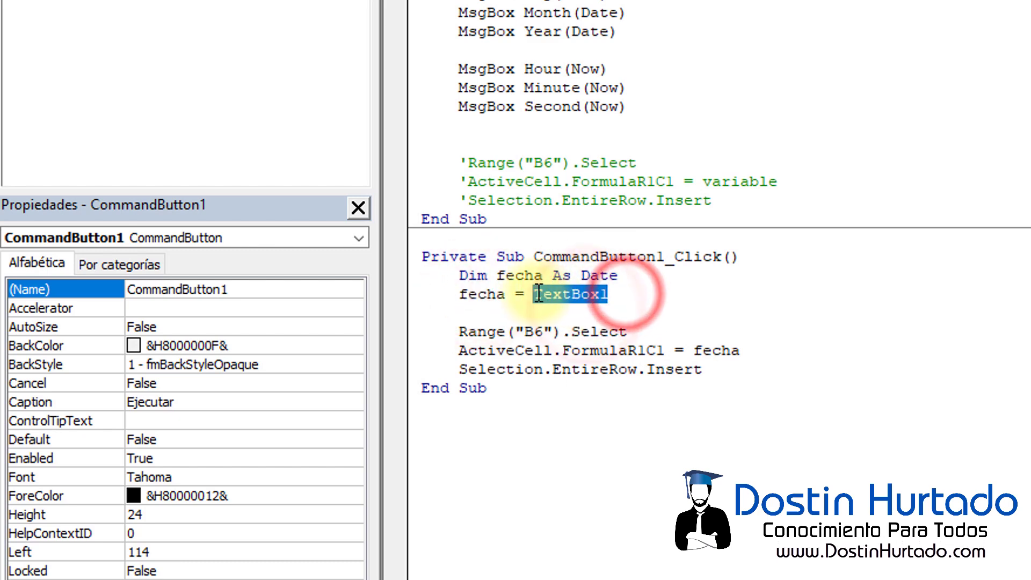
{"action": "left_click", "coordinate": [561, 296]}
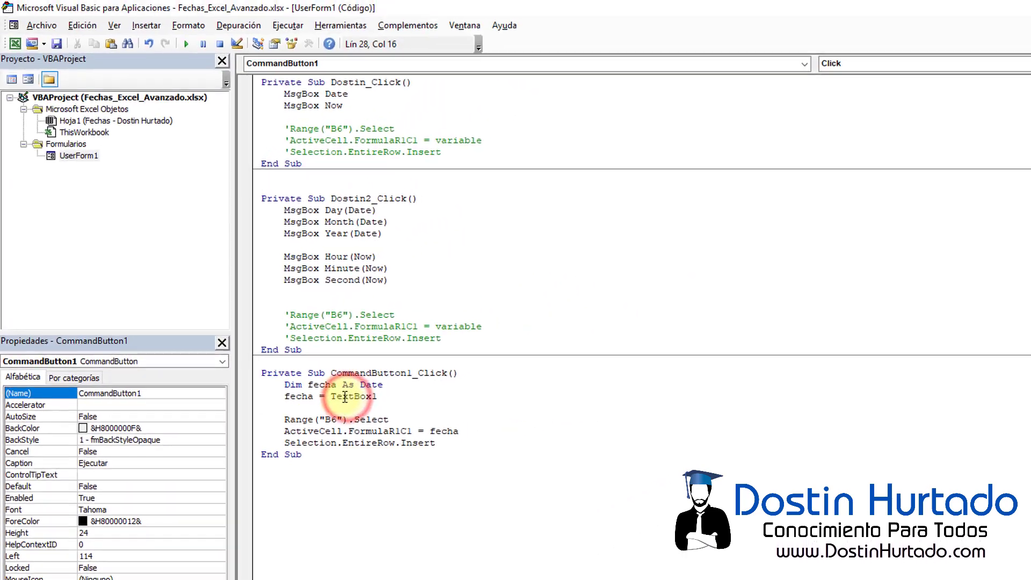
{"action": "left_click", "coordinate": [187, 48]}
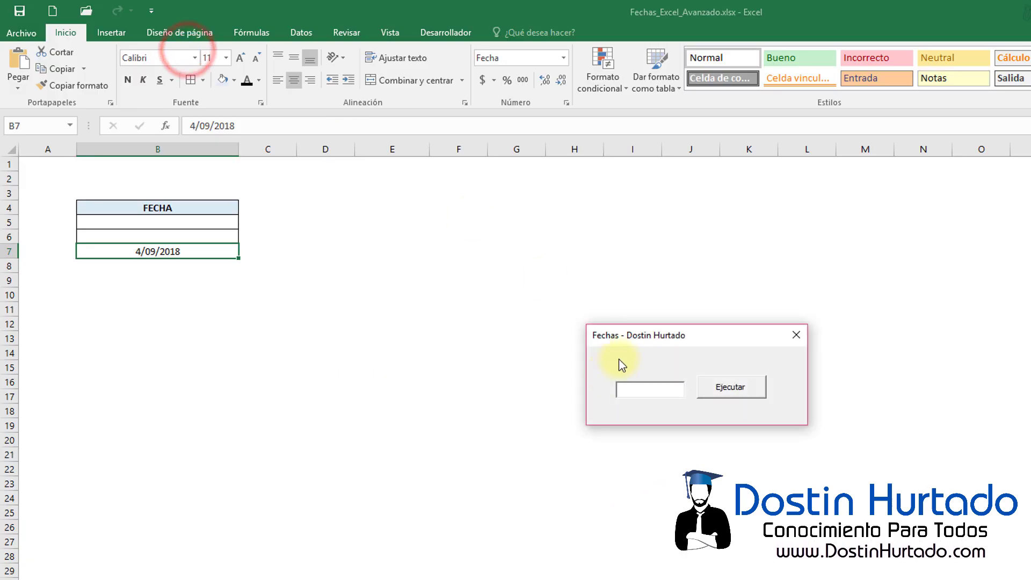
Submit 9/04/2018 through the form into B7, then close the running form.
{"action": "left_click_drag", "start_coordinate": [635, 334], "coordinate": [291, 180]}
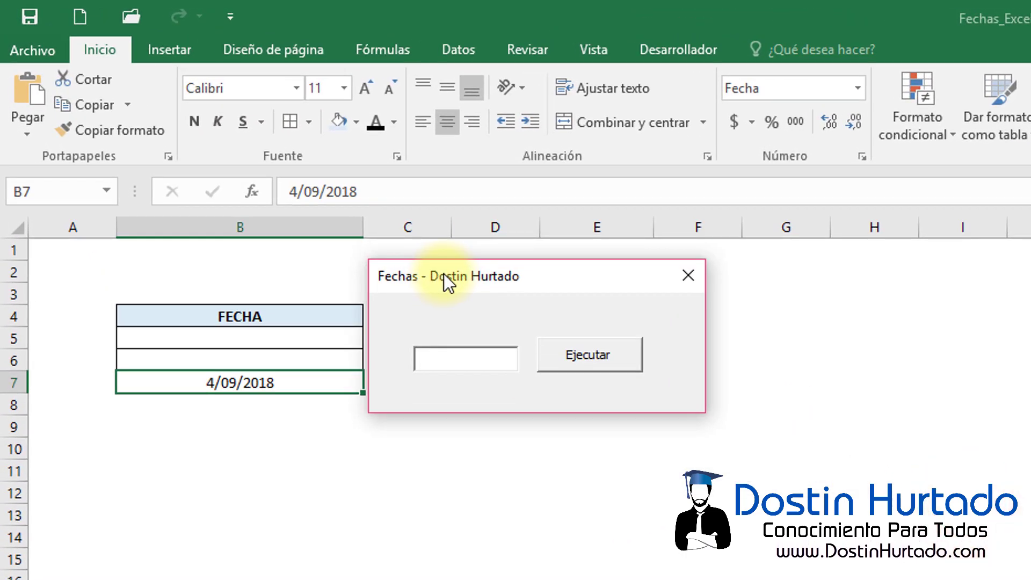
{"action": "type", "text": "9/04/201"}
{"action": "type", "text": "8"}
{"action": "left_click", "coordinate": [581, 353]}
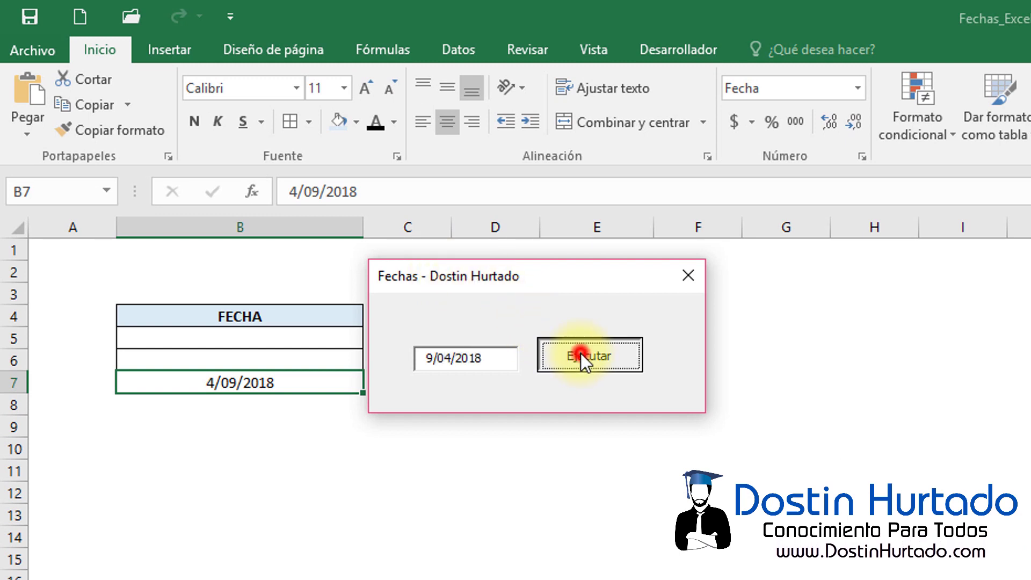
{"action": "left_click_drag", "start_coordinate": [466, 280], "coordinate": [372, 305]}
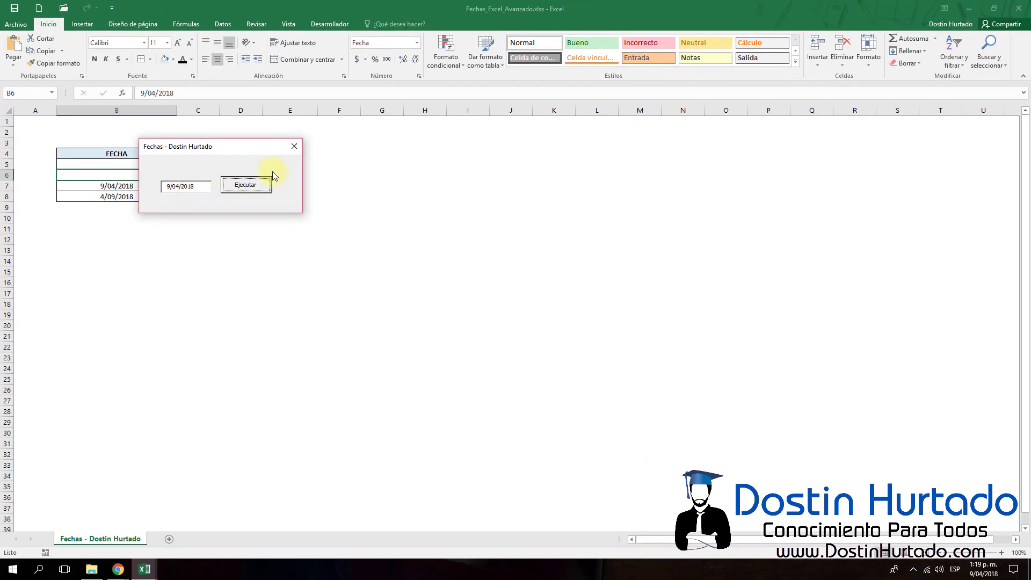
{"action": "key", "text": "alt+F11"}
{"action": "left_click", "coordinate": [294, 146]}
{"action": "mouse_move", "coordinate": [117, 570]}
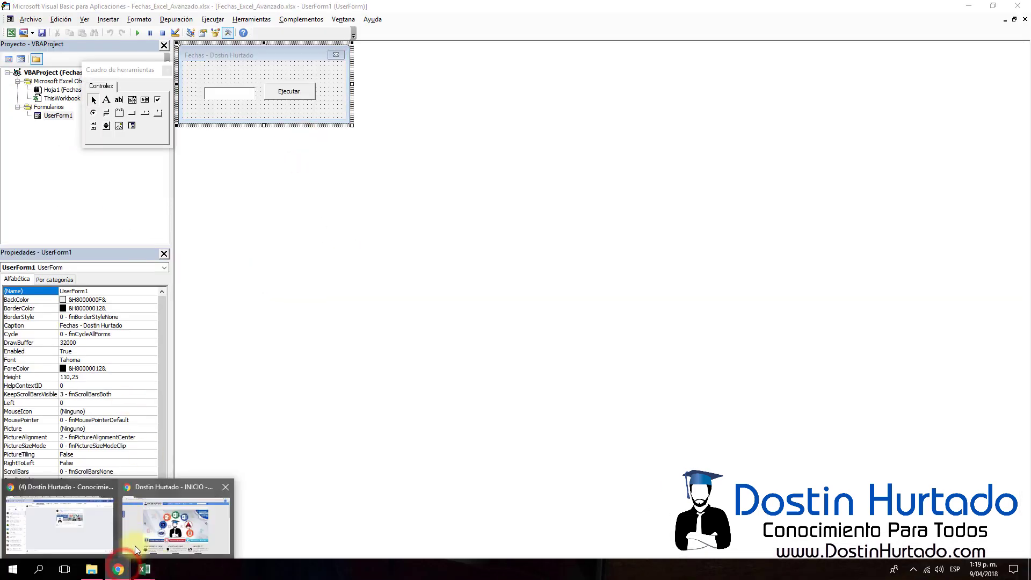
Compare the Fecha-formatted dates 9/04/2018 in B7 and 4/09/2018 in B8.
{"action": "left_click", "coordinate": [89, 533]}
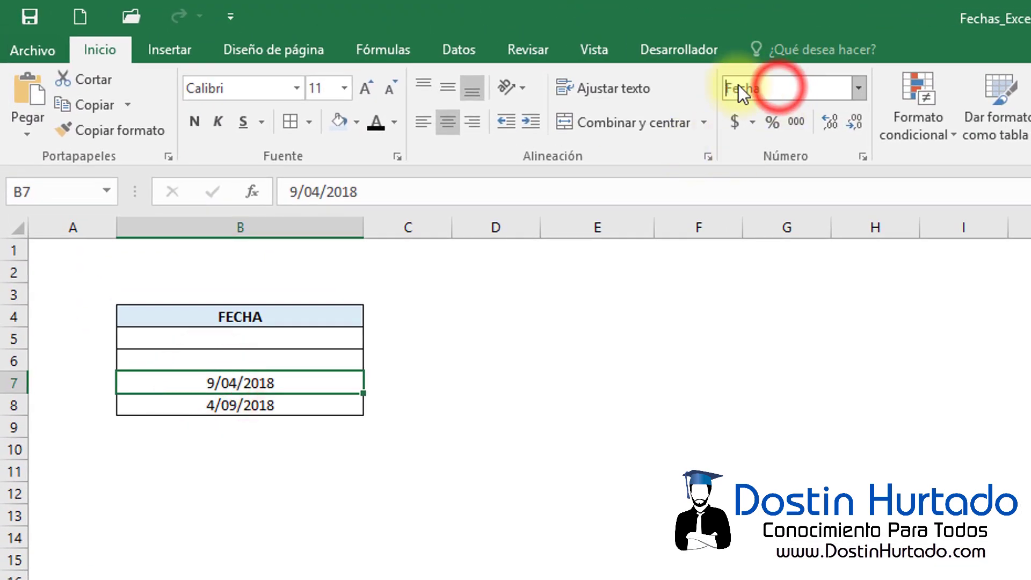
{"action": "left_click_drag", "start_coordinate": [738, 86], "coordinate": [763, 94]}
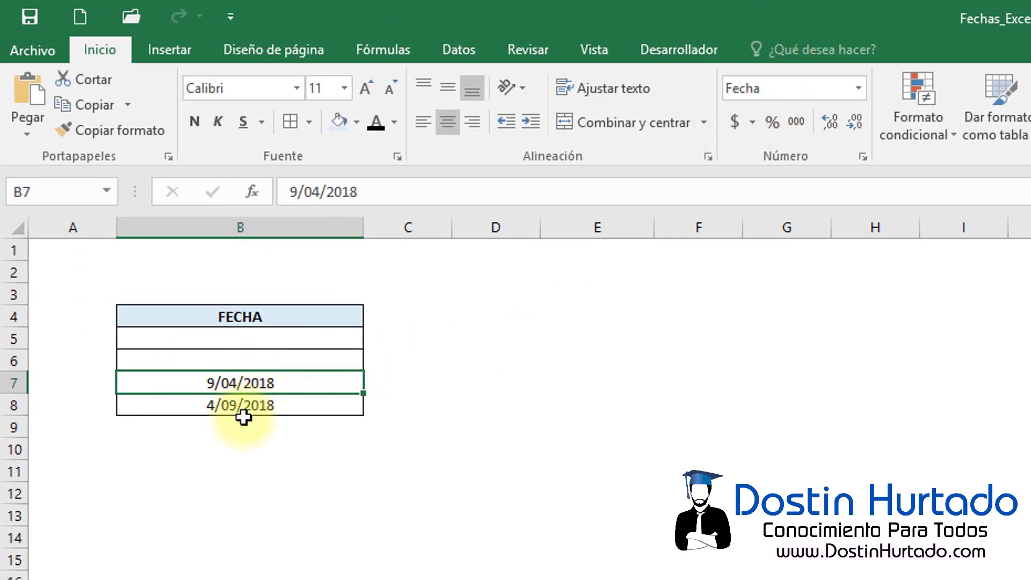
{"action": "left_click", "coordinate": [255, 403]}
{"action": "left_click", "coordinate": [269, 385]}
{"action": "left_click", "coordinate": [266, 405]}
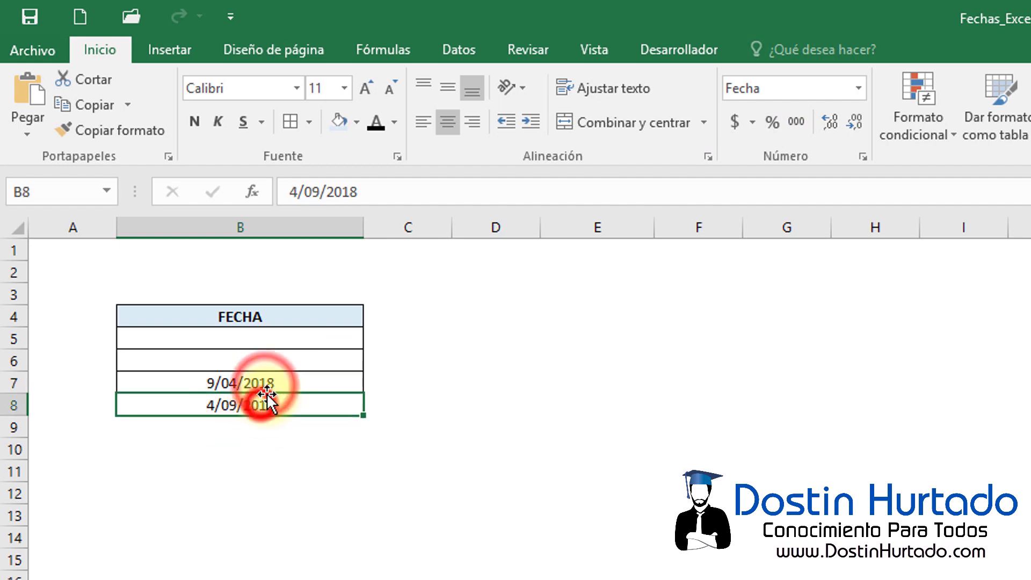
{"action": "left_click", "coordinate": [299, 381]}
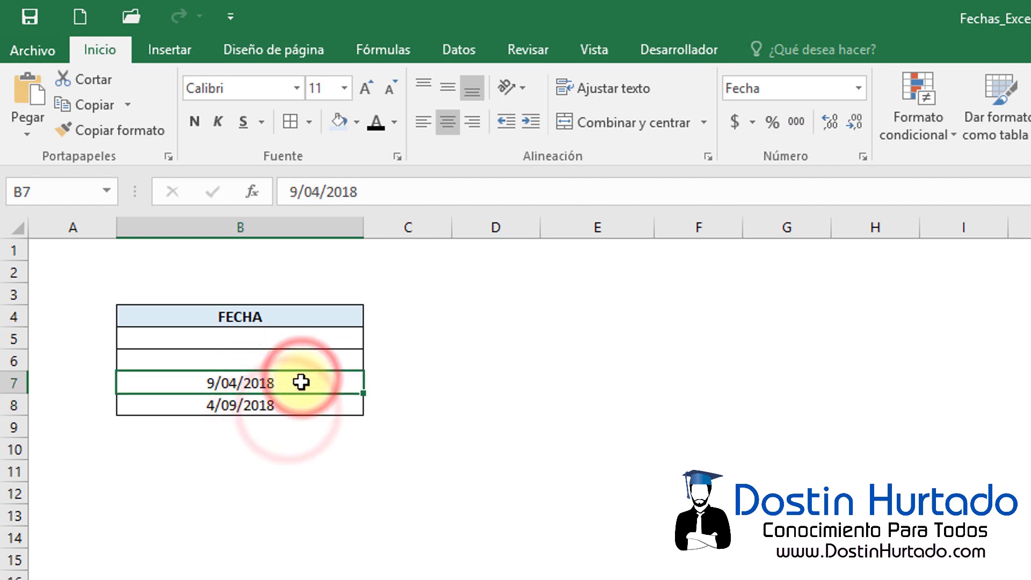
{"action": "key", "text": "alt+Tab"}
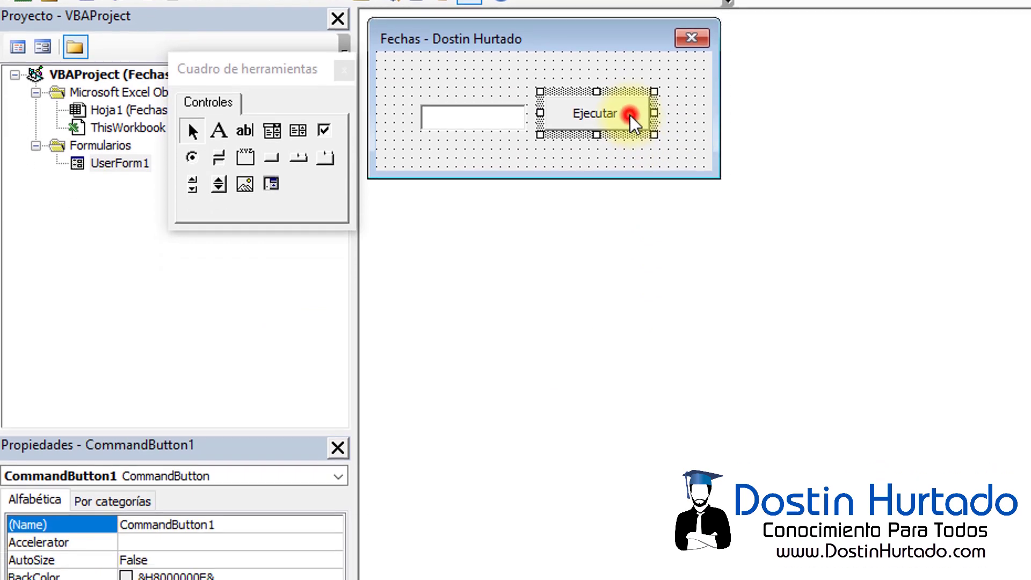
Change Ejecutar's assignment to fecha = DateValue(TextBox1) and review each part of the line.
{"action": "double_click", "coordinate": [626, 119]}
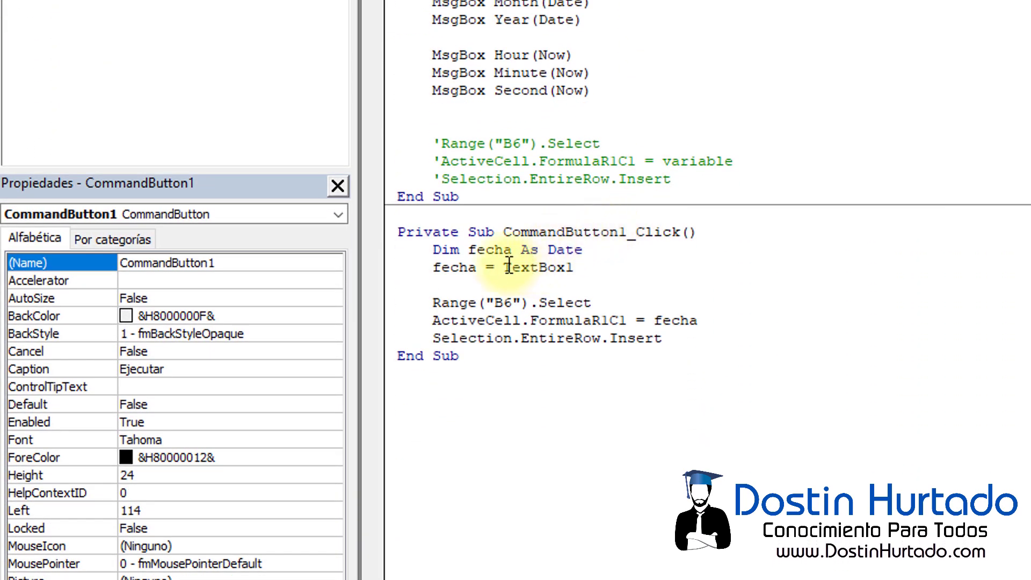
{"action": "left_click_drag", "start_coordinate": [505, 267], "coordinate": [575, 267]}
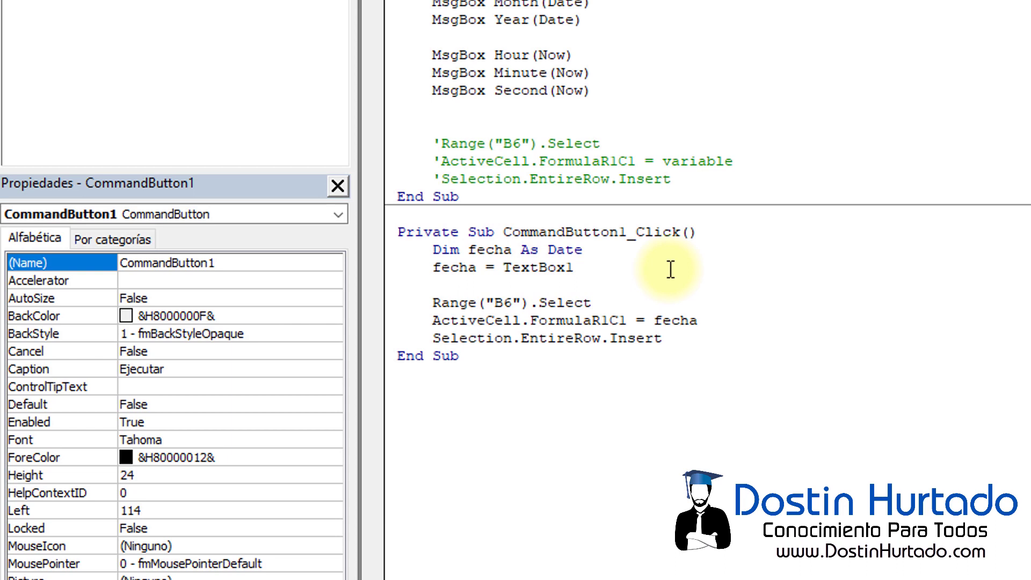
{"action": "type", "text": "datevalue"}
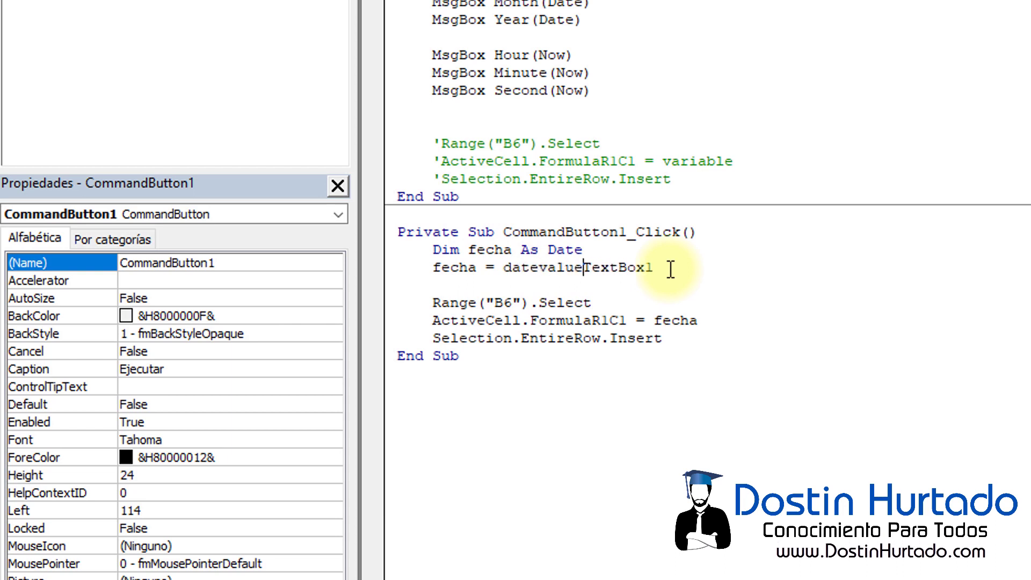
{"action": "type", "text": "("}
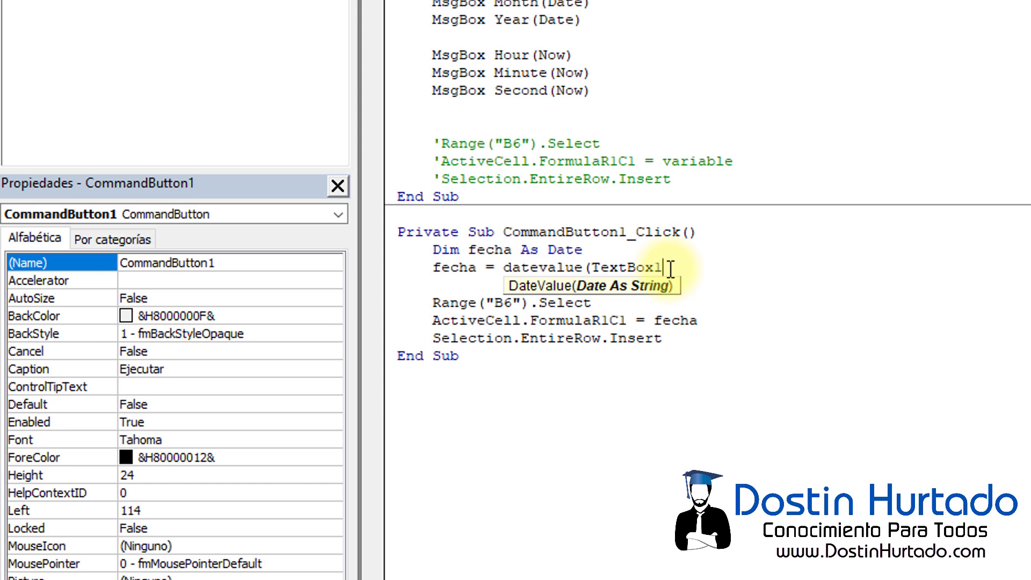
{"action": "type", "text": ")"}
{"action": "left_click_drag", "start_coordinate": [538, 267], "coordinate": [582, 271]}
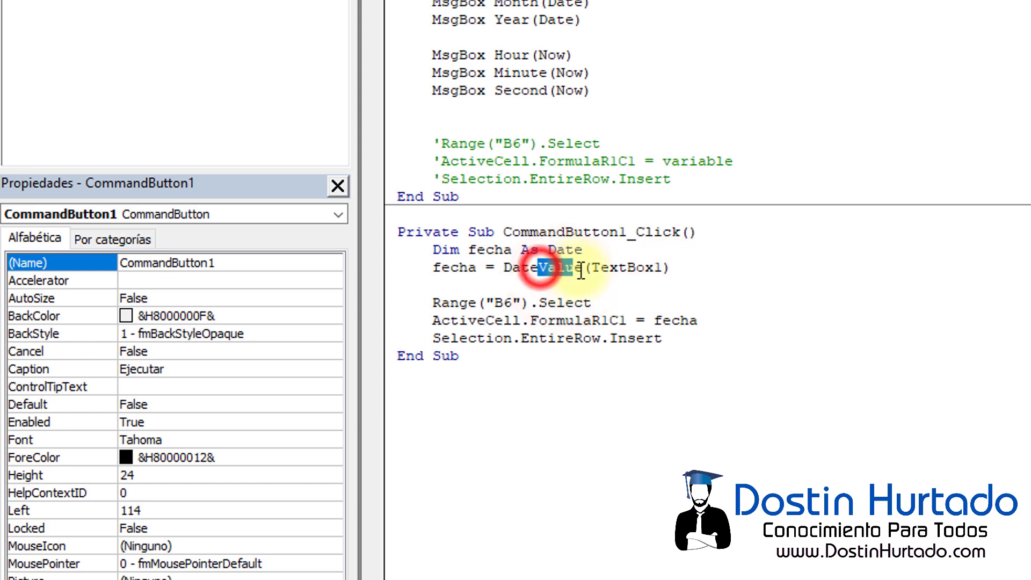
{"action": "left_click_drag", "start_coordinate": [504, 268], "coordinate": [662, 271]}
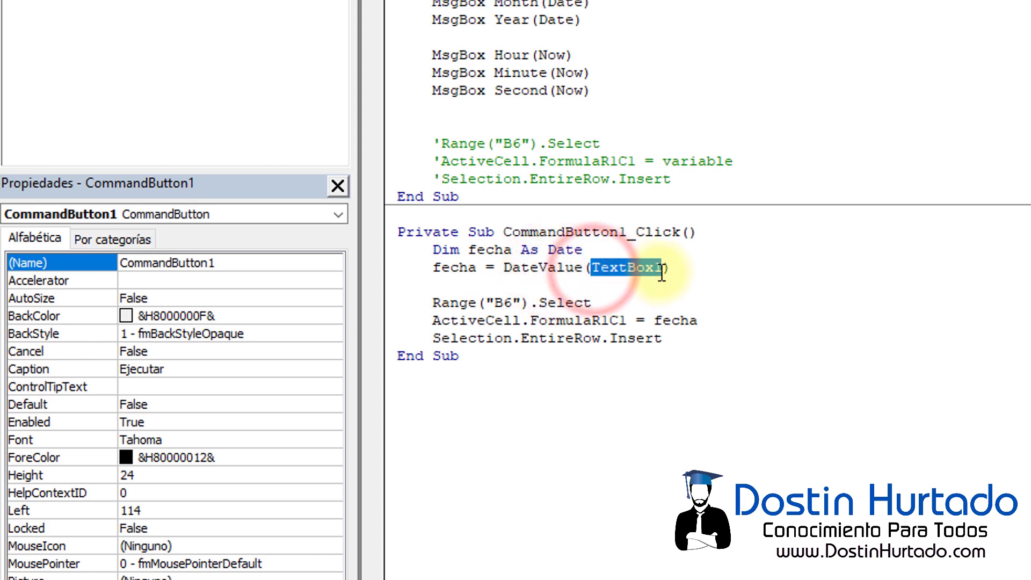
{"action": "left_click", "coordinate": [604, 267]}
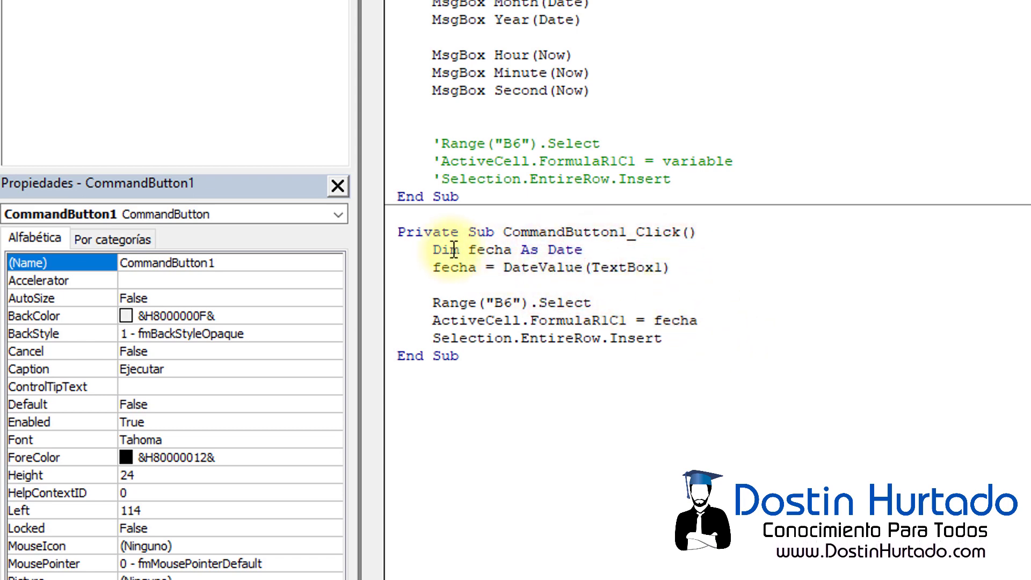
{"action": "mouse_move", "coordinate": [434, 249]}
{"action": "left_mouse_down"}
{"action": "mouse_move", "coordinate": [582, 249]}
{"action": "mouse_move", "coordinate": [659, 270]}
{"action": "left_mouse_up"}
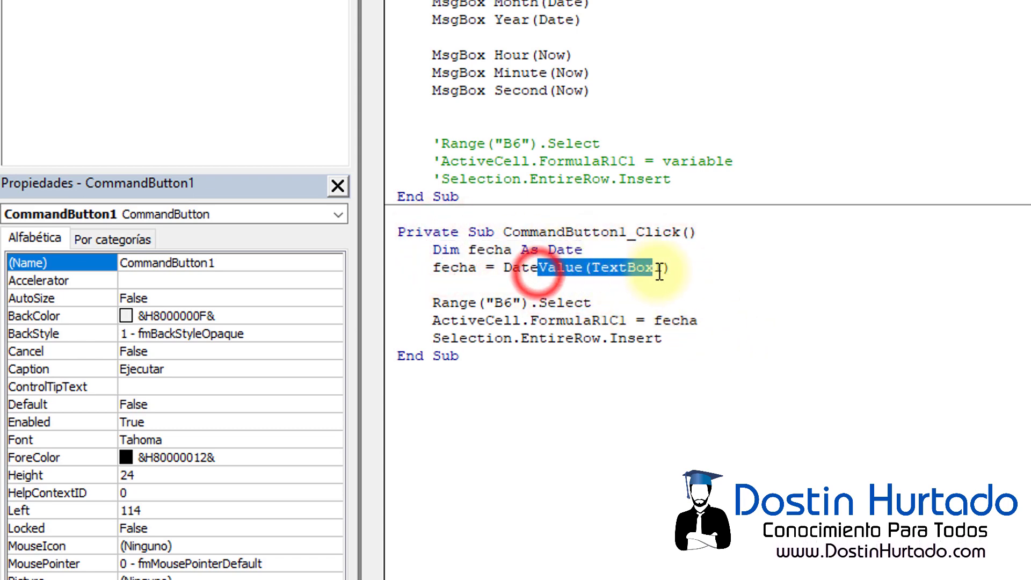
{"action": "left_click_drag", "start_coordinate": [475, 268], "coordinate": [438, 271]}
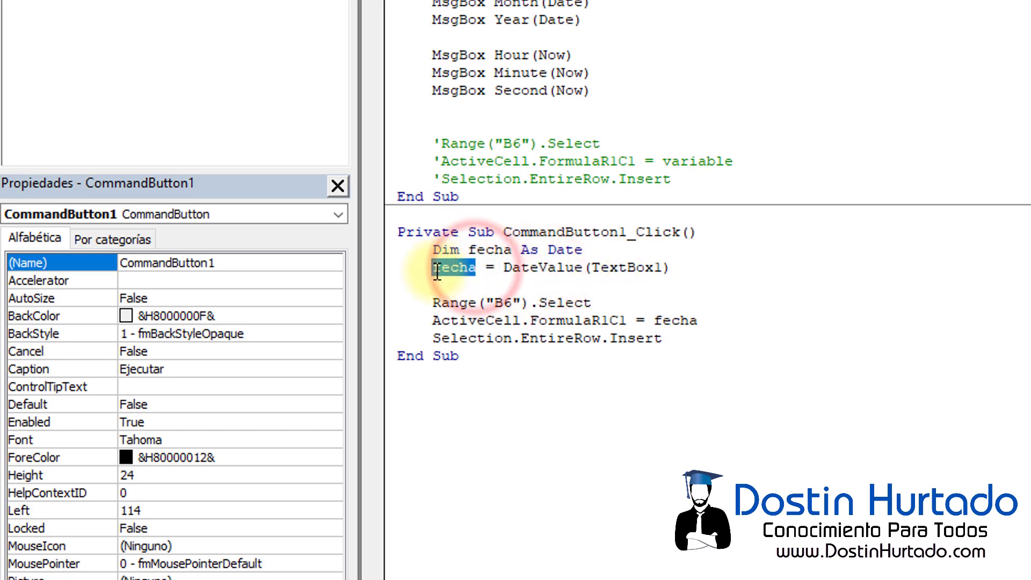
{"action": "double_click", "coordinate": [675, 321]}
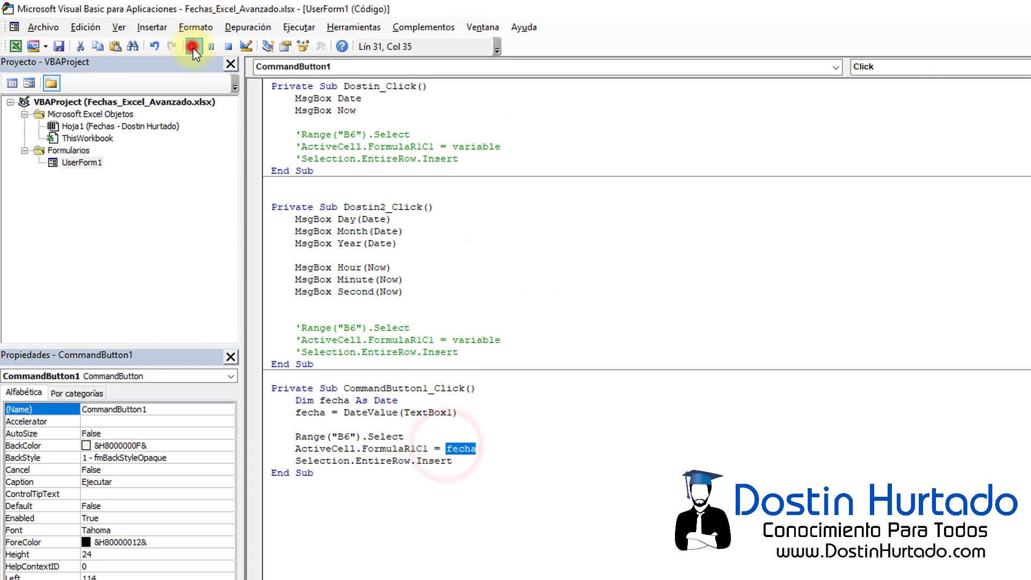
Run the form with the DateValue code and submit 9/04/2018 to the sheet.
{"action": "left_click", "coordinate": [193, 47]}
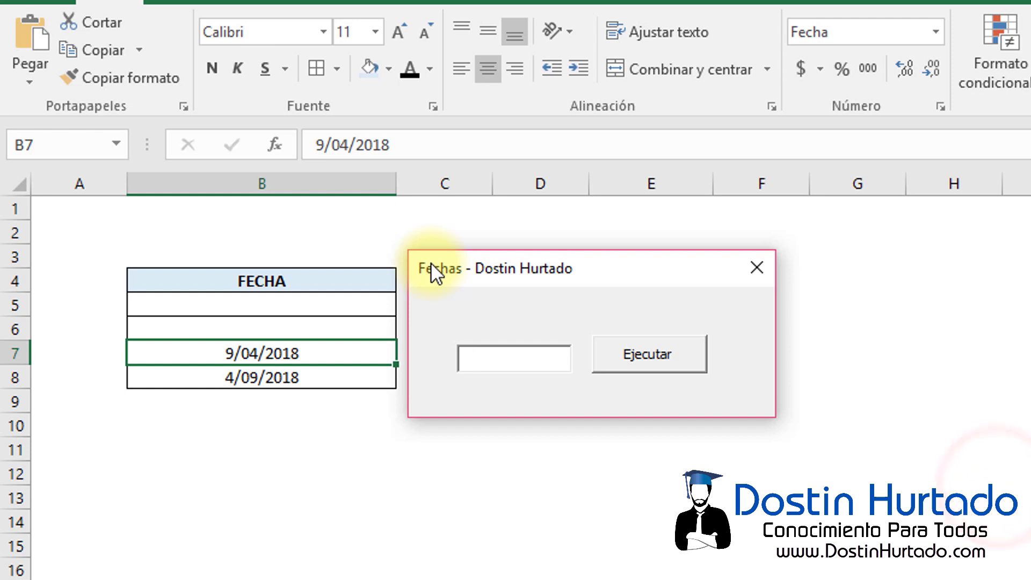
{"action": "type", "text": "9/04/"}
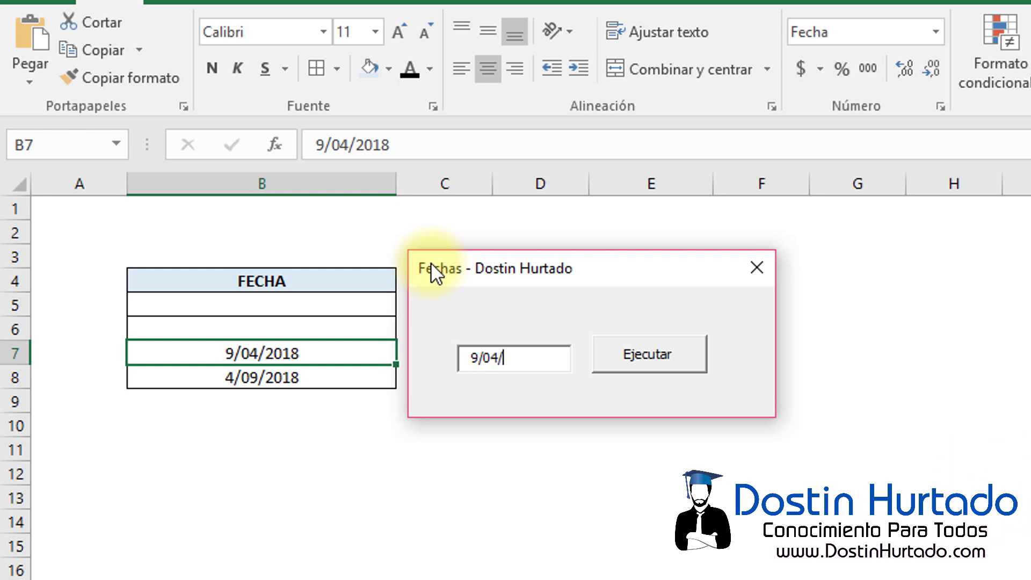
{"action": "type", "text": "2018"}
{"action": "left_click", "coordinate": [642, 353]}
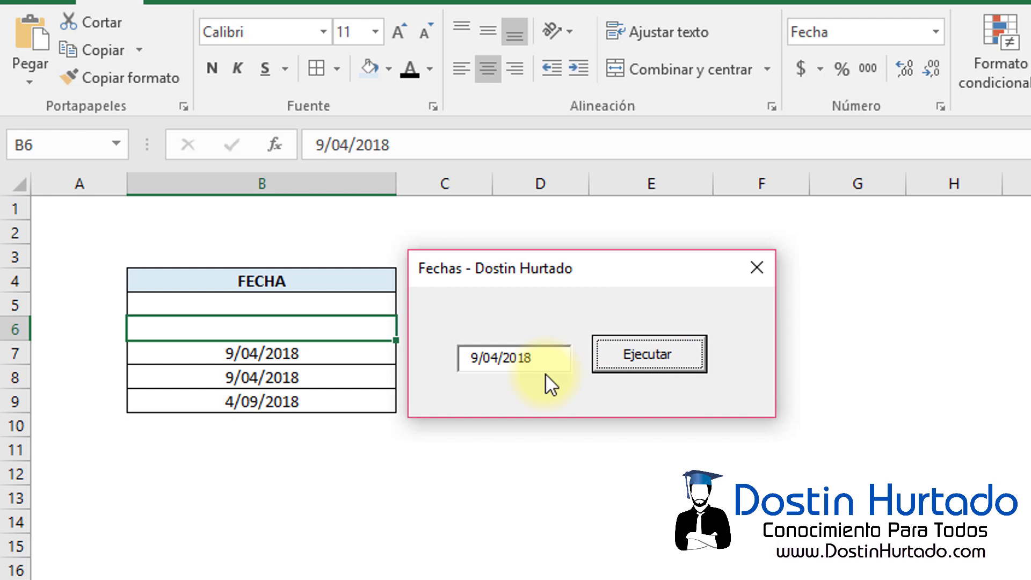
Replace the entry with '9 de abril del 2018' and submit it, raising runtime error 13.
{"action": "left_click", "coordinate": [557, 357]}
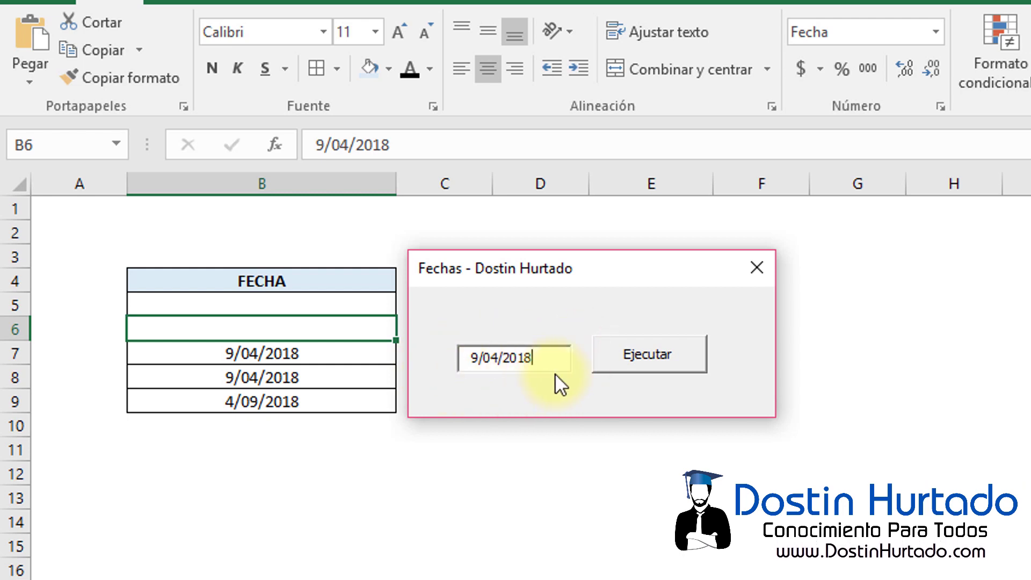
{"action": "left_click_drag", "start_coordinate": [535, 357], "coordinate": [461, 359]}
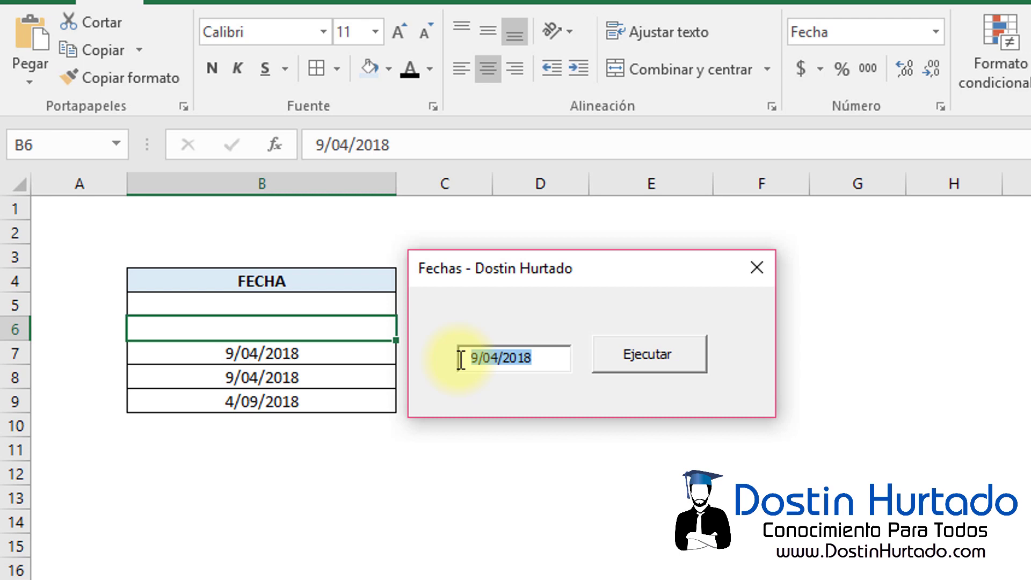
{"action": "type", "text": "9"}
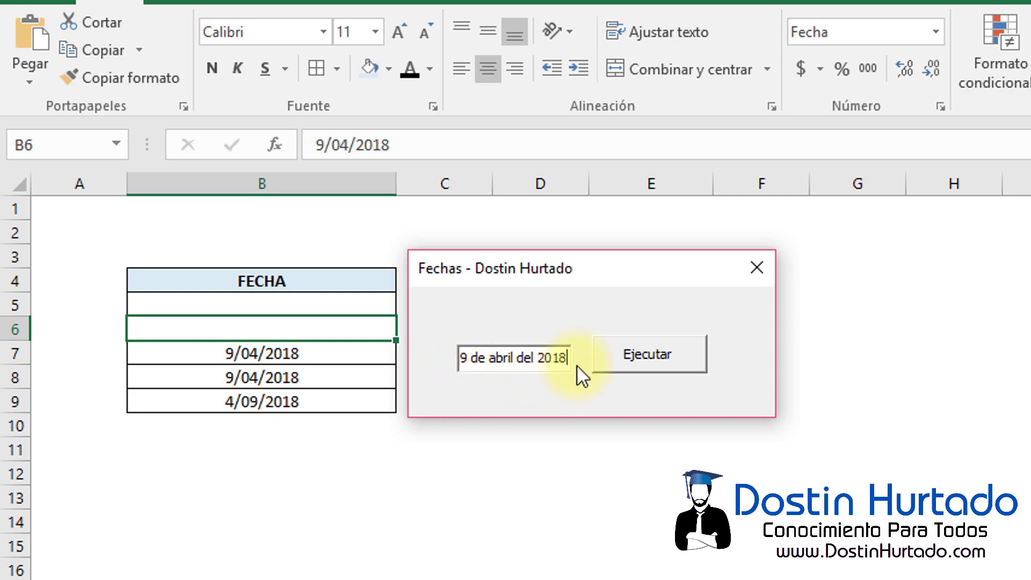
{"action": "left_click", "coordinate": [596, 355]}
Debug the type mismatch by checking TextBox1 and fecha on the DateValue line, then reset execution.
{"action": "left_click", "coordinate": [817, 326]}
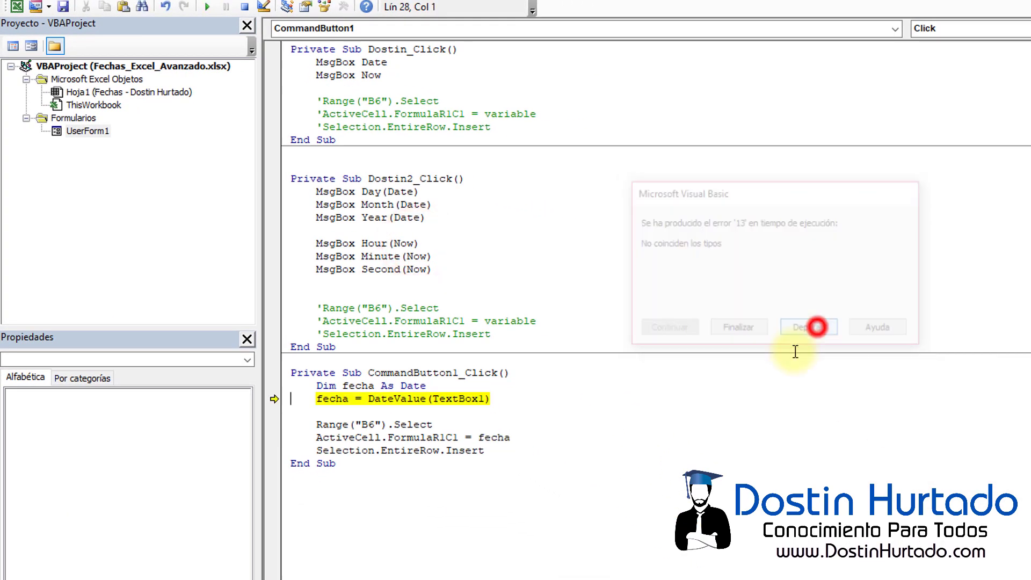
{"action": "left_click", "coordinate": [441, 402]}
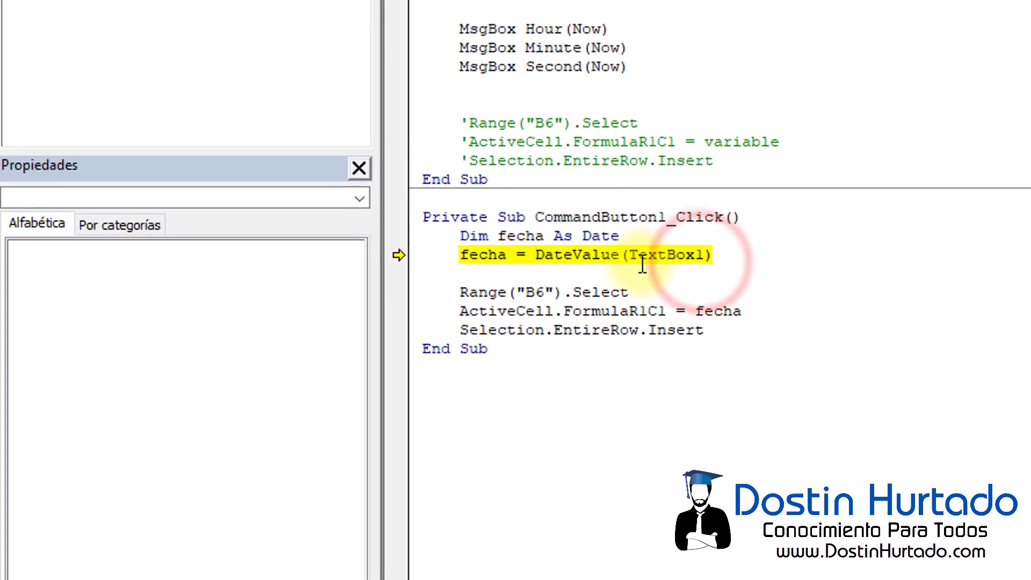
{"action": "mouse_move", "coordinate": [666, 254]}
{"action": "left_click_drag", "start_coordinate": [635, 252], "coordinate": [697, 258]}
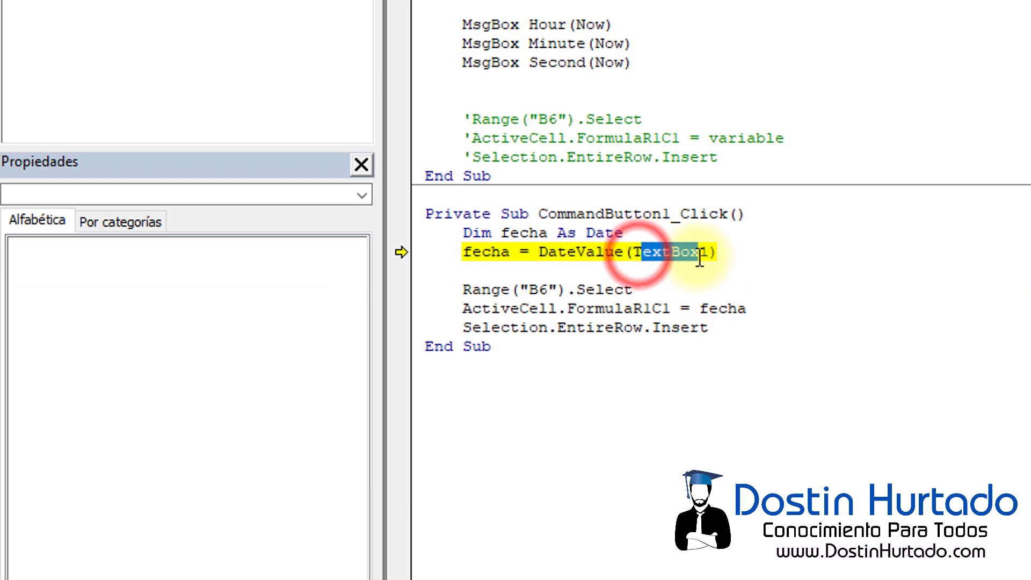
{"action": "left_click_drag", "start_coordinate": [534, 253], "coordinate": [631, 259]}
{"action": "left_click", "coordinate": [628, 259]}
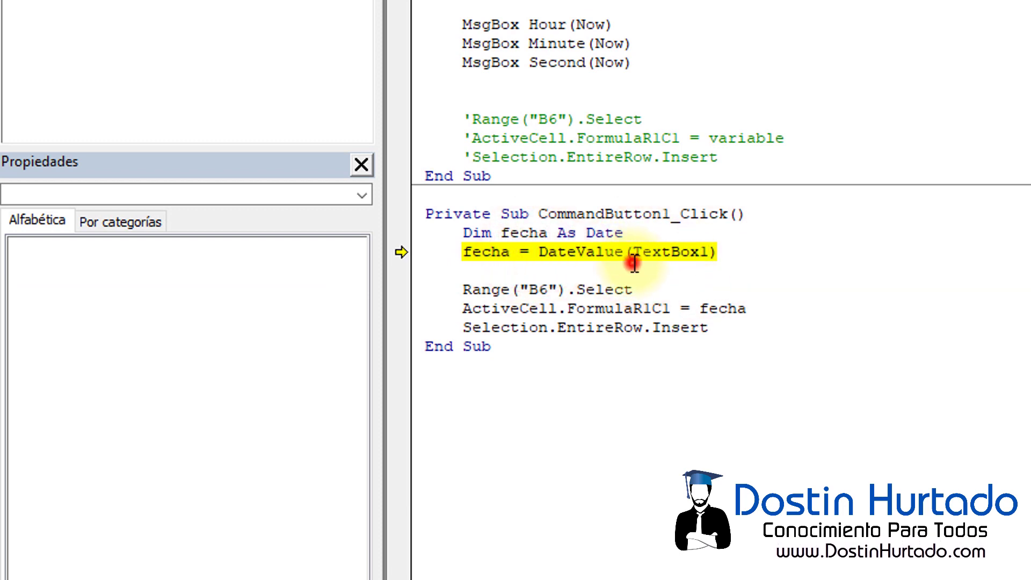
{"action": "left_click_drag", "start_coordinate": [726, 253], "coordinate": [659, 257]}
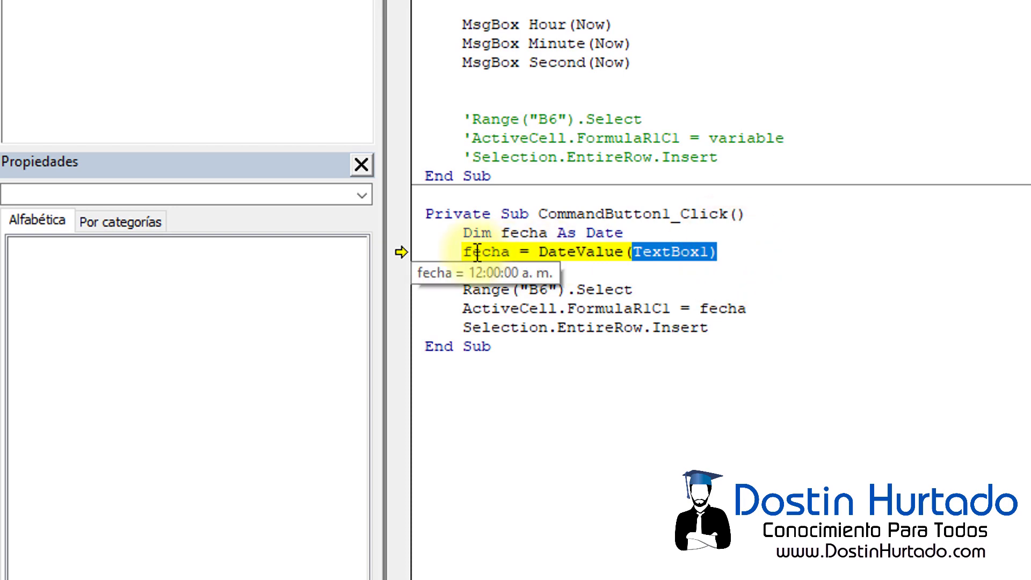
{"action": "left_click_drag", "start_coordinate": [462, 253], "coordinate": [500, 253]}
{"action": "left_click_drag", "start_coordinate": [588, 233], "coordinate": [623, 233]}
{"action": "left_click", "coordinate": [648, 232]}
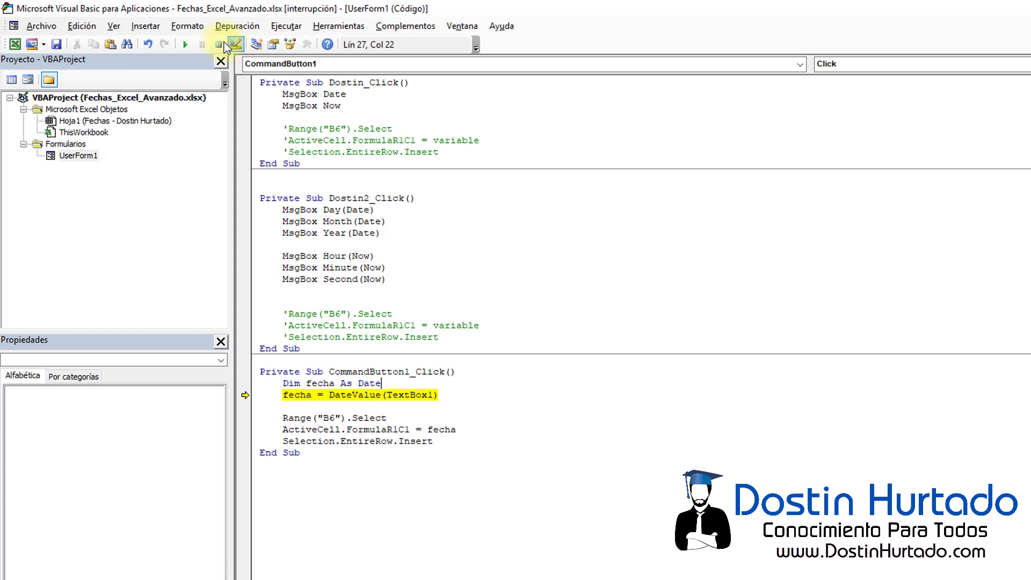
{"action": "left_click", "coordinate": [219, 44]}
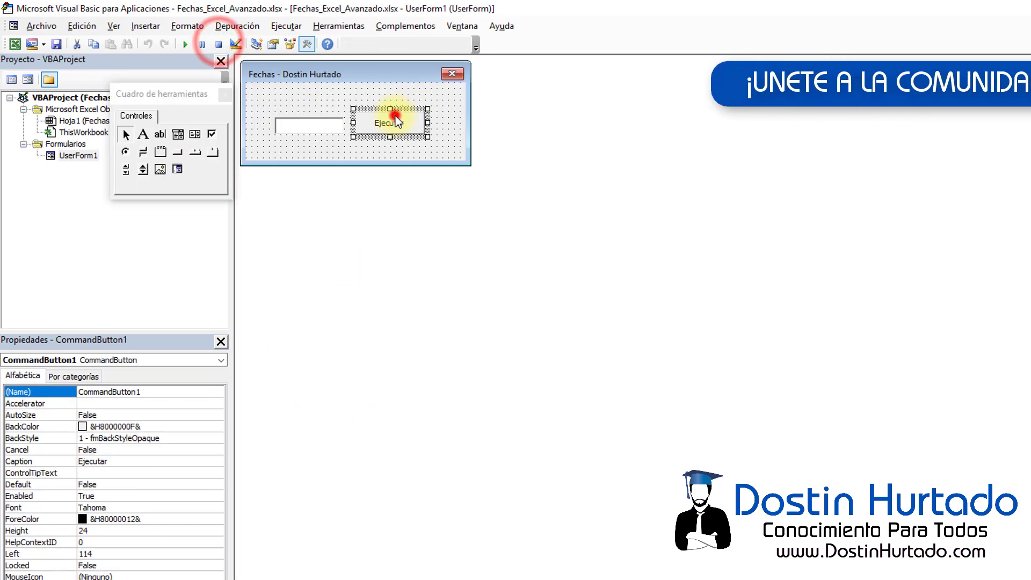
Duplicate the CommandButton1_Click procedure below itself and rename the original to Dostin3_Click.
{"action": "double_click", "coordinate": [395, 114]}
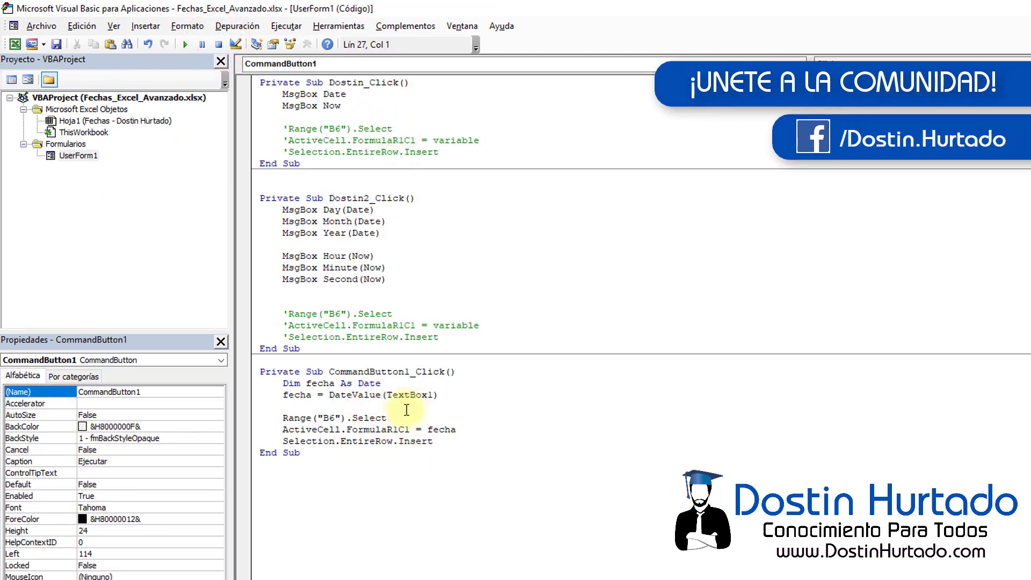
{"action": "left_click", "coordinate": [361, 481]}
{"action": "key", "text": "shift+Up"}
{"action": "key", "text": "shift+Up"}
{"action": "key", "text": "shift+Up"}
{"action": "key", "text": "shift+Up"}
{"action": "key", "text": "shift+Up"}
{"action": "key", "text": "shift+Up"}
{"action": "key", "text": "ctrl+c"}
{"action": "left_click", "coordinate": [361, 481]}
{"action": "key", "text": "ctrl+v"}
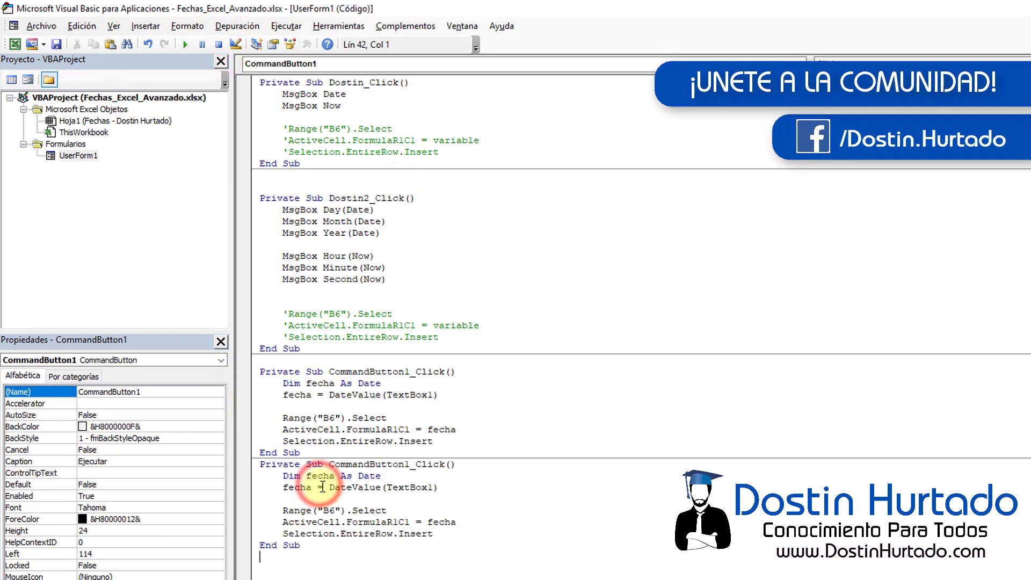
{"action": "left_click", "coordinate": [333, 454]}
{"action": "key", "text": "Return"}
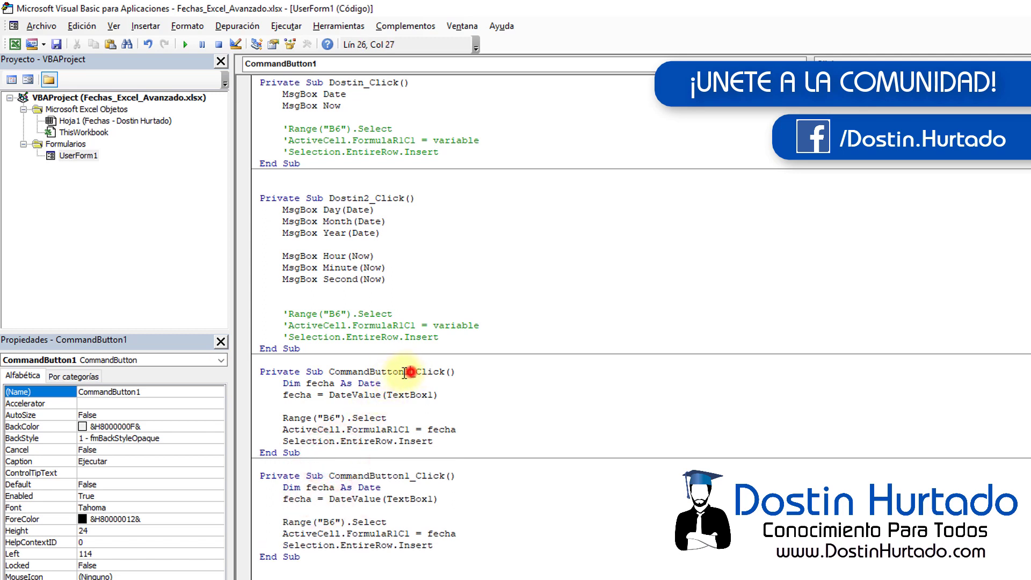
{"action": "double_click", "coordinate": [405, 372]}
{"action": "type", "text": "Dos"}
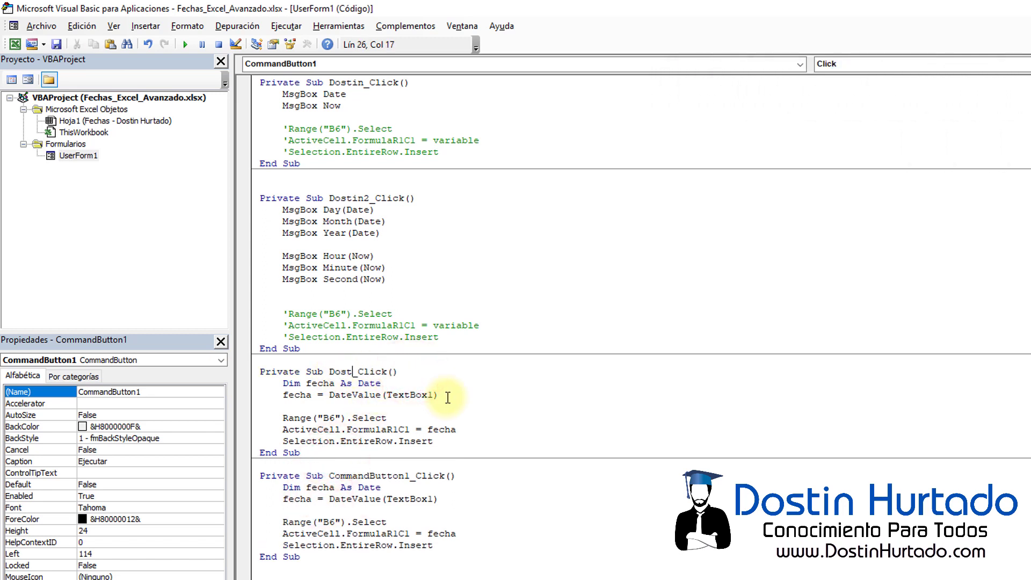
{"action": "type", "text": "in3"}
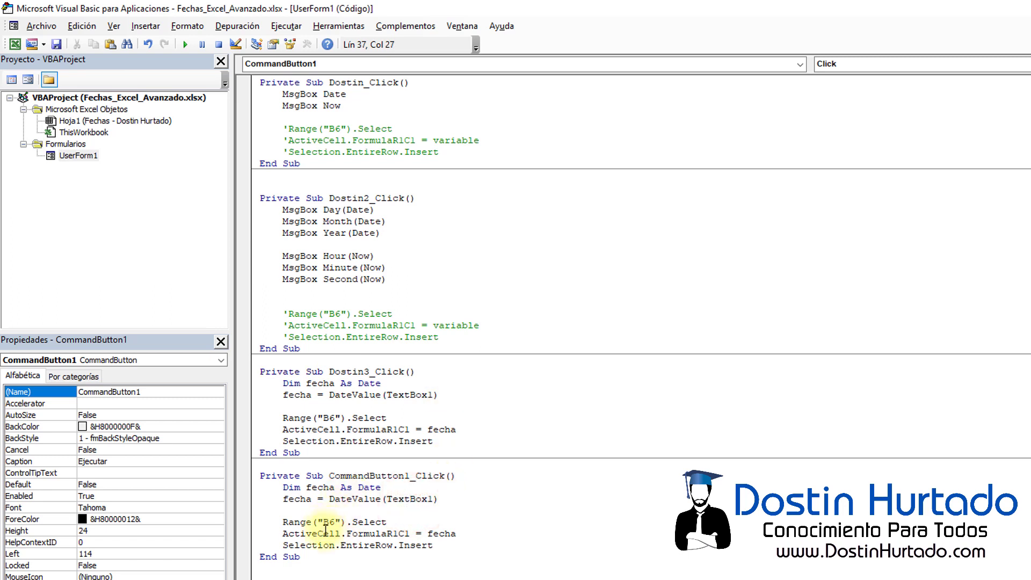
Move the CommandButton1_Click copy to line 1, with blank lines after it.
{"action": "left_click_drag", "start_coordinate": [327, 556], "coordinate": [255, 476]}
{"action": "key", "text": "Delete"}
{"action": "left_click", "coordinate": [254, 83]}
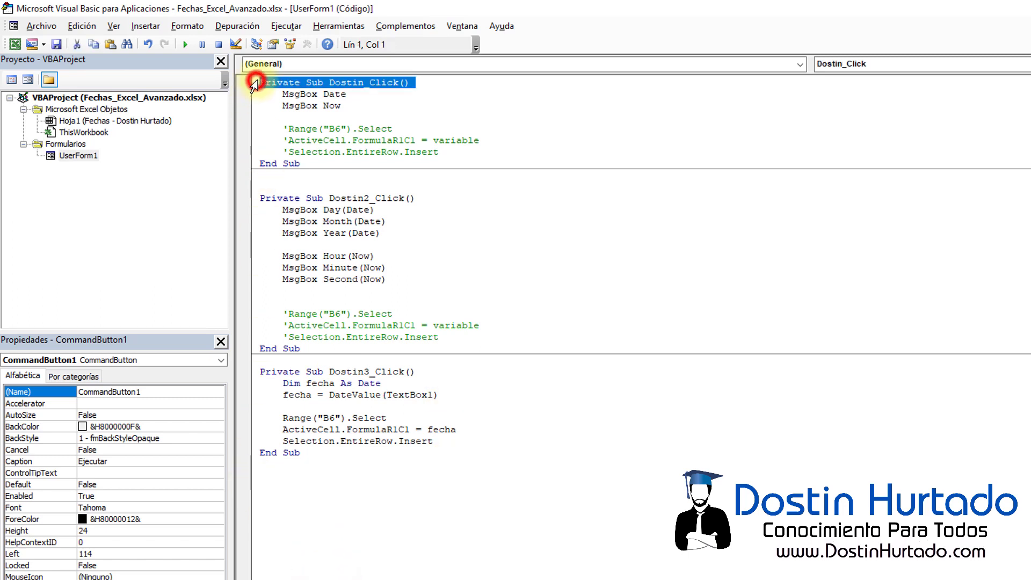
{"action": "key", "text": "Return"}
{"action": "key", "text": "Up"}
{"action": "key", "text": "ctrl+v"}
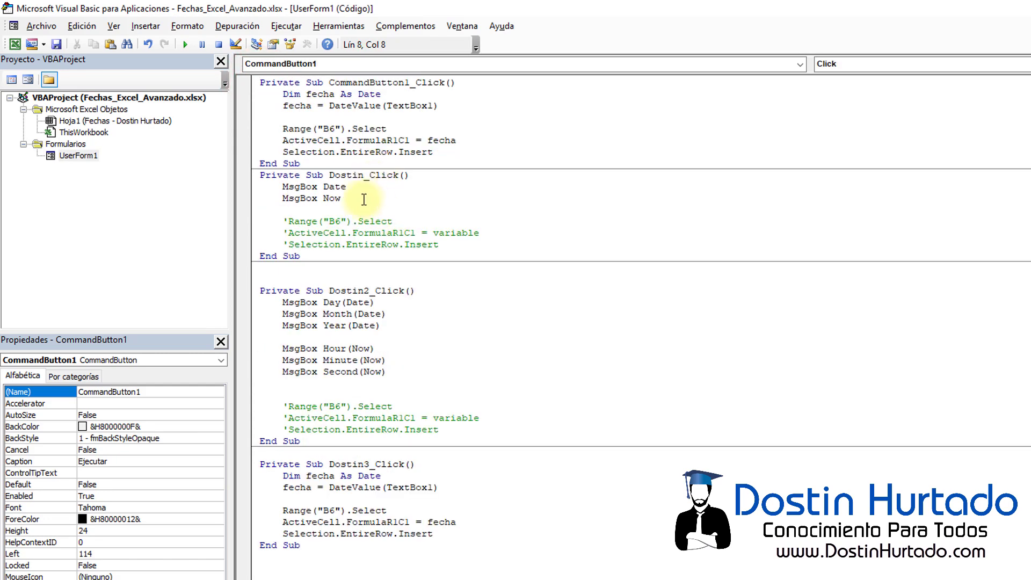
{"action": "key", "text": "Return"}
{"action": "key", "text": "Return"}
{"action": "key", "text": "Return"}
{"action": "key", "text": "Return"}
{"action": "left_click_drag", "start_coordinate": [261, 293], "coordinate": [392, 433]}
{"action": "left_click", "coordinate": [480, 371]}
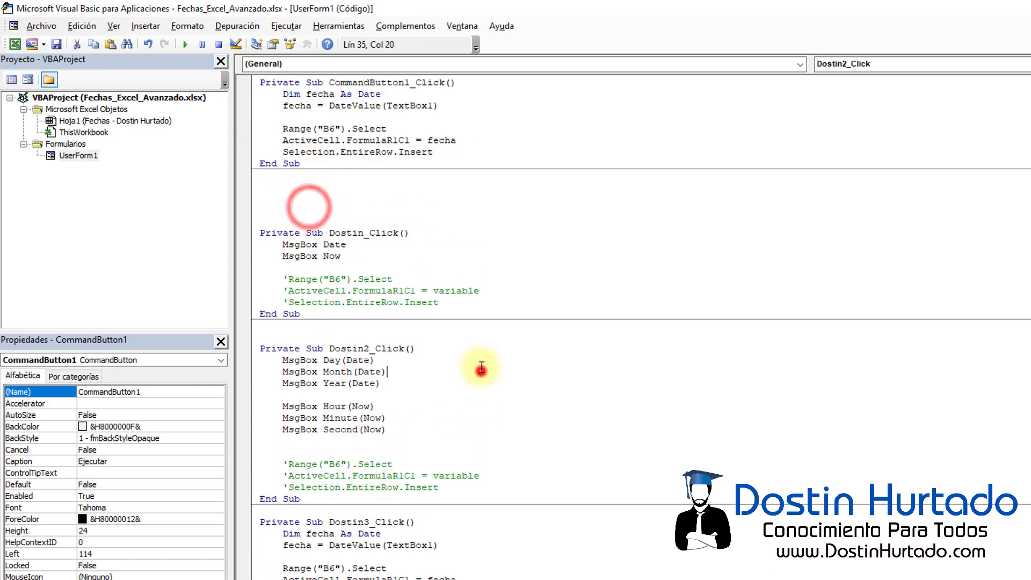
{"action": "left_click", "coordinate": [394, 165]}
{"action": "left_click_drag", "start_coordinate": [432, 155], "coordinate": [258, 82]}
{"action": "left_click", "coordinate": [363, 129]}
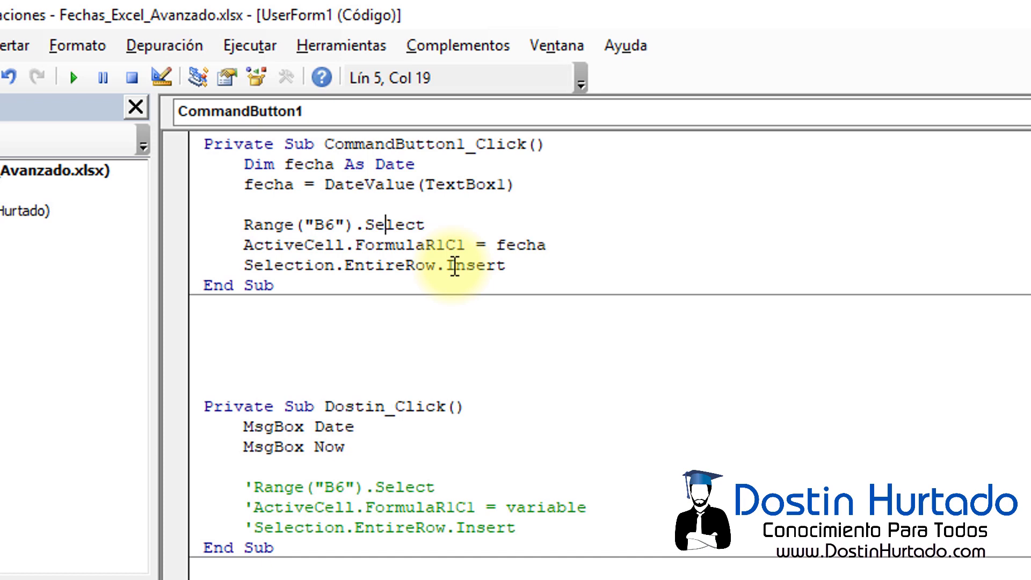
Delete the three sheet-writing lines and add a blank line above the DateValue assignment.
{"action": "left_click_drag", "start_coordinate": [508, 265], "coordinate": [145, 171]}
{"action": "key", "text": "Delete"}
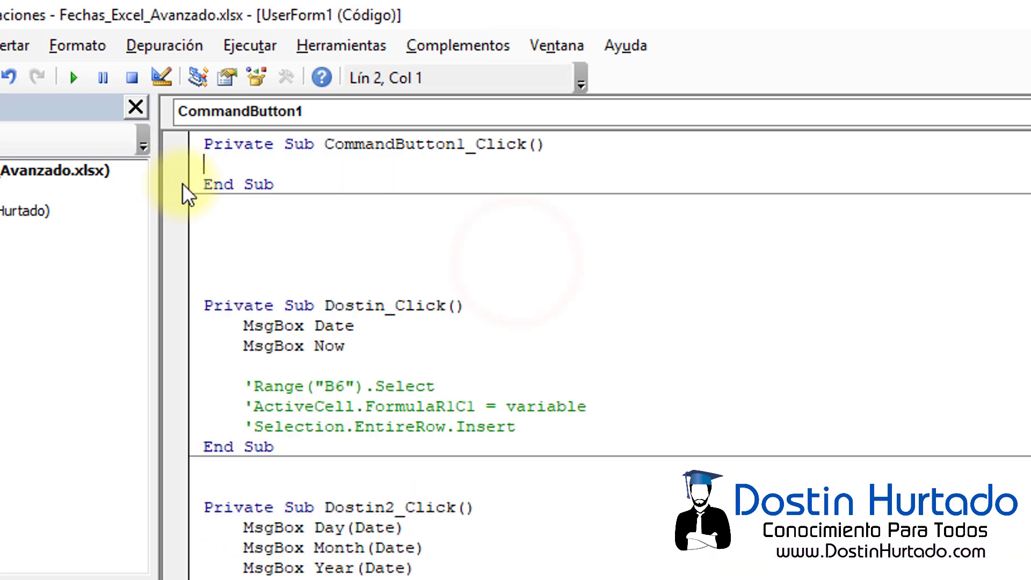
{"action": "key", "text": "ctrl+z"}
{"action": "left_click", "coordinate": [304, 164]}
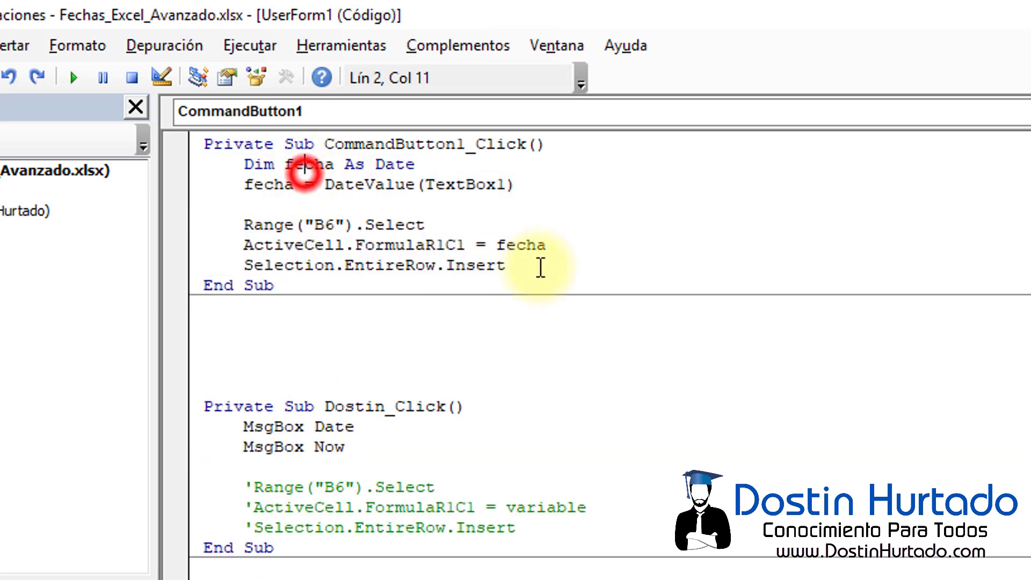
{"action": "left_click_drag", "start_coordinate": [537, 265], "coordinate": [157, 197]}
{"action": "key", "text": "Delete"}
{"action": "left_click", "coordinate": [320, 185]}
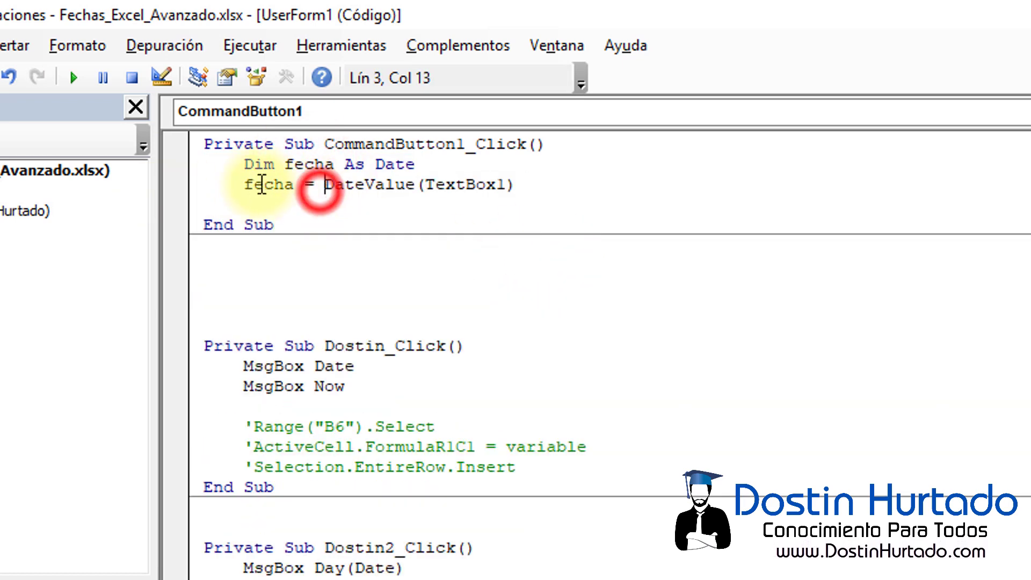
{"action": "left_click", "coordinate": [245, 184]}
{"action": "key", "text": "Return"}
{"action": "key", "text": "Return"}
{"action": "key", "text": "Return"}
{"action": "key", "text": "Return"}
{"action": "left_click", "coordinate": [281, 199]}
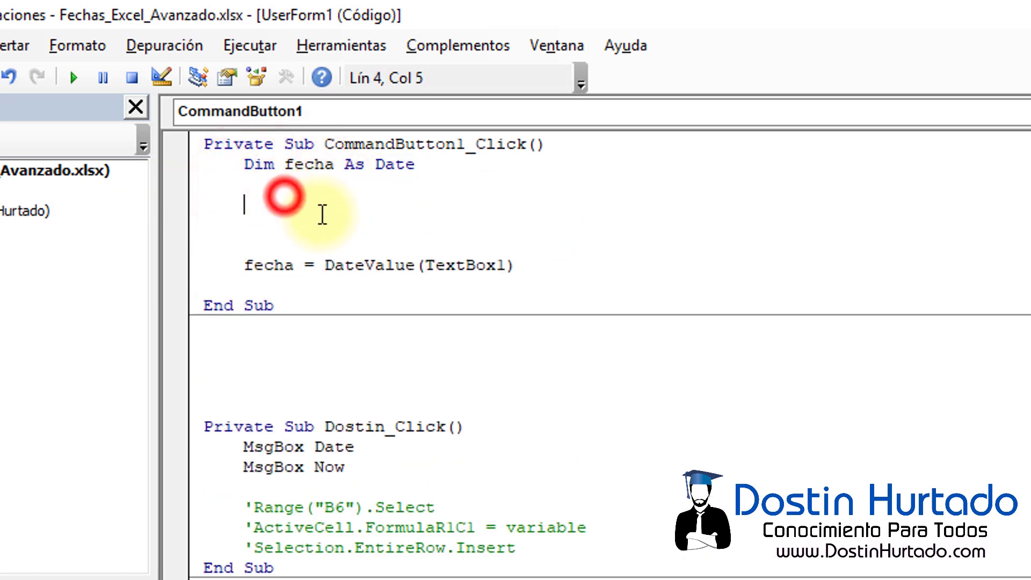
Write the condition line If IsDate(TextBox1) Then, with an indented line inside.
{"action": "double_click", "coordinate": [314, 165]}
{"action": "left_click_drag", "start_coordinate": [426, 165], "coordinate": [295, 164]}
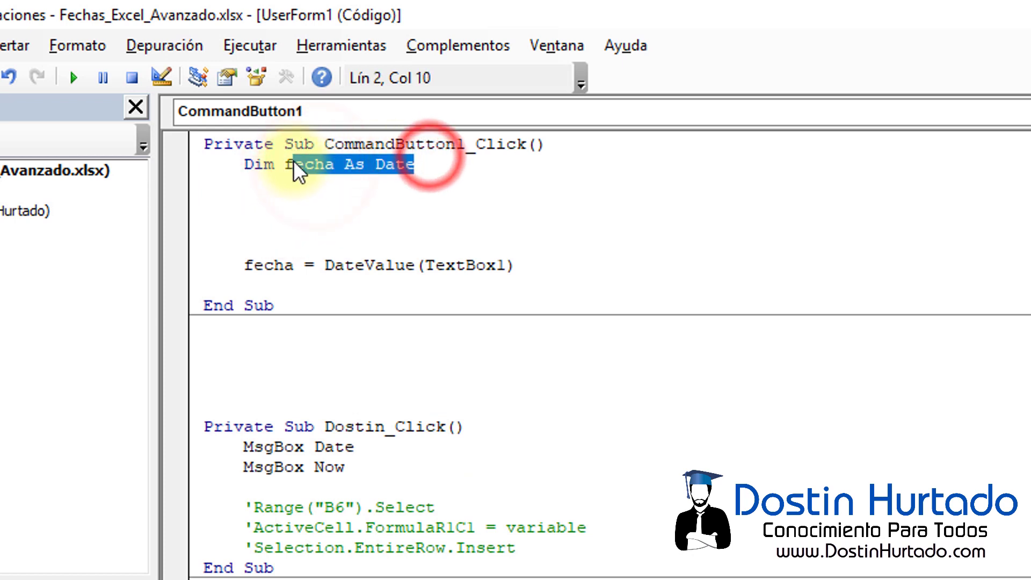
{"action": "left_click", "coordinate": [298, 164]}
{"action": "left_click", "coordinate": [279, 208]}
{"action": "type", "text": "if"}
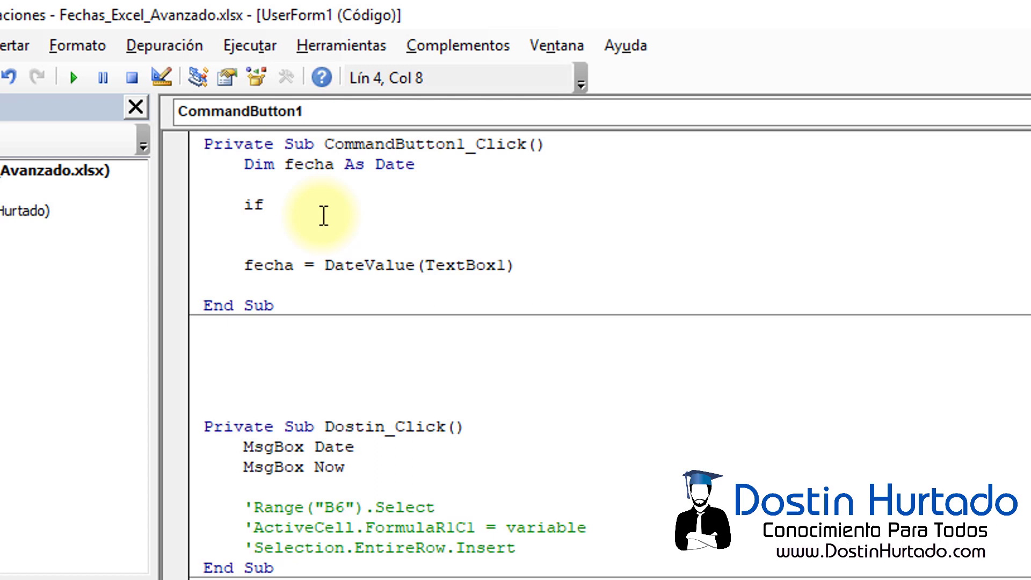
{"action": "left_click", "coordinate": [491, 259]}
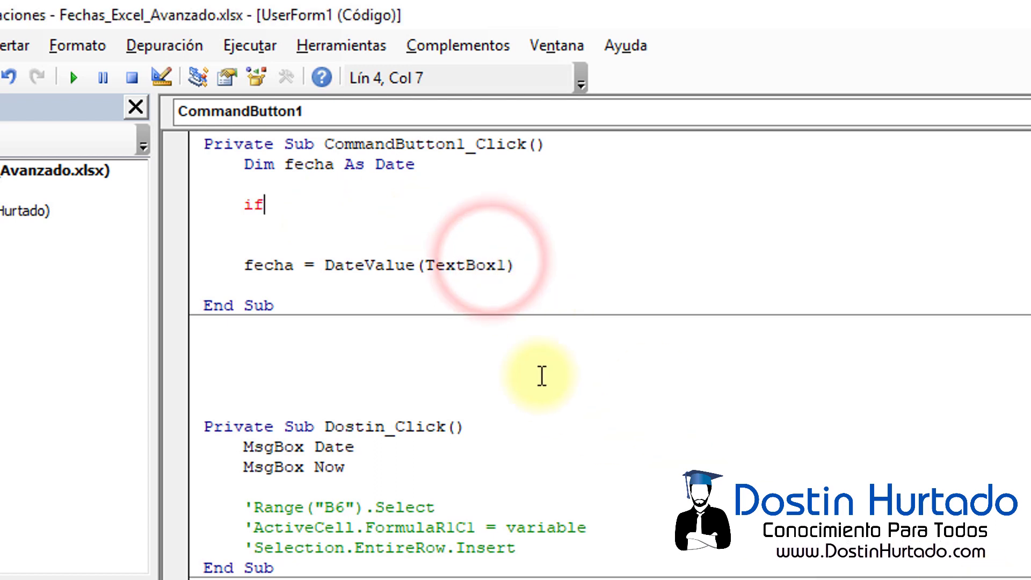
{"action": "double_click", "coordinate": [477, 265]}
{"action": "left_click", "coordinate": [340, 207]}
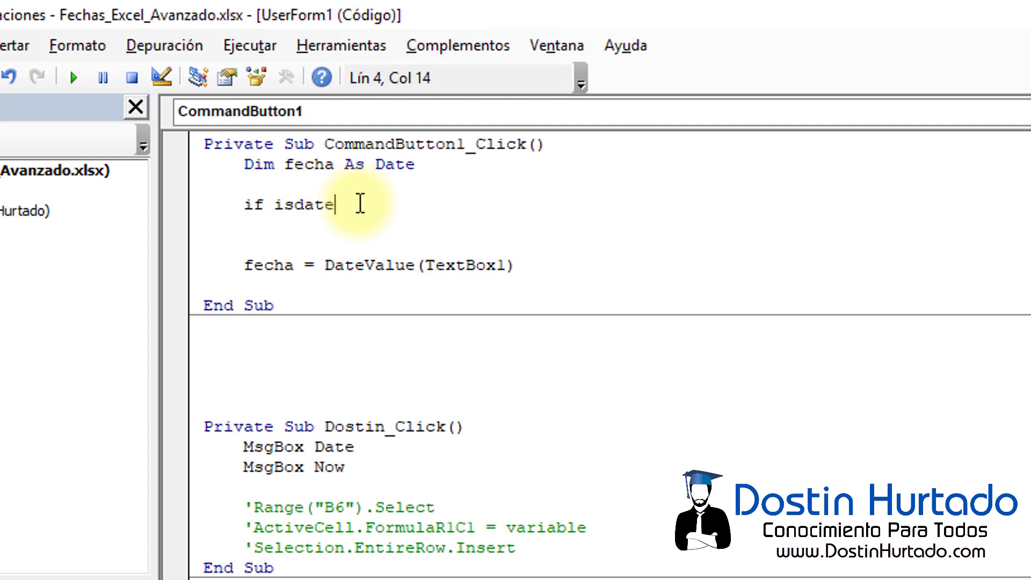
{"action": "type", "text": "(textbox1"}
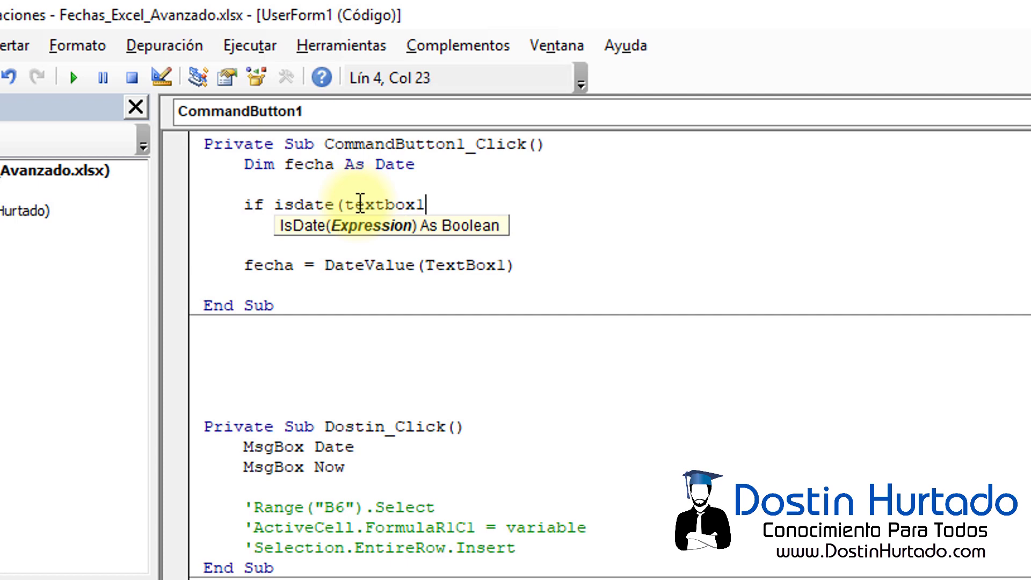
{"action": "type", "text": ")"}
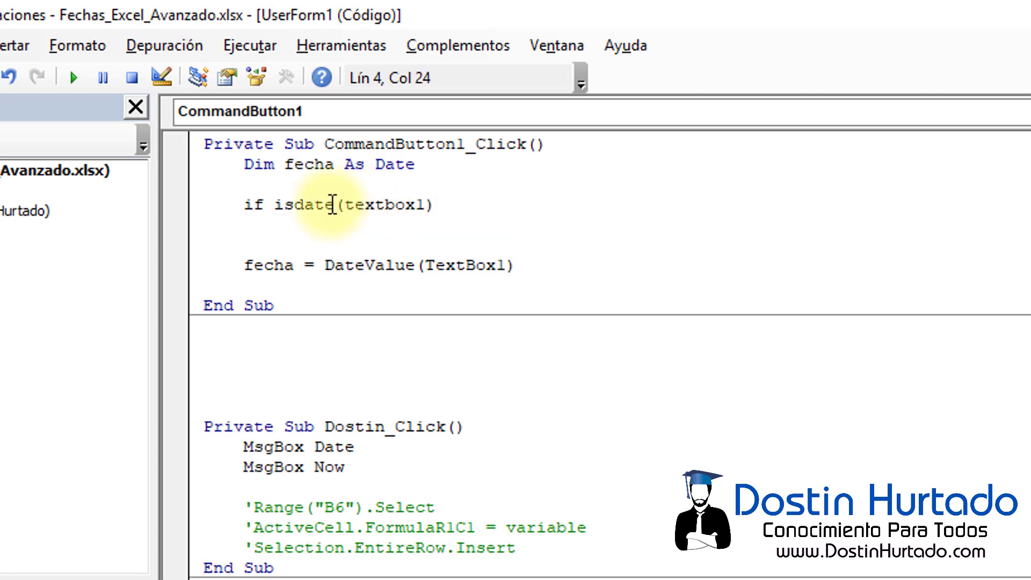
{"action": "double_click", "coordinate": [290, 207]}
{"action": "left_click", "coordinate": [451, 207]}
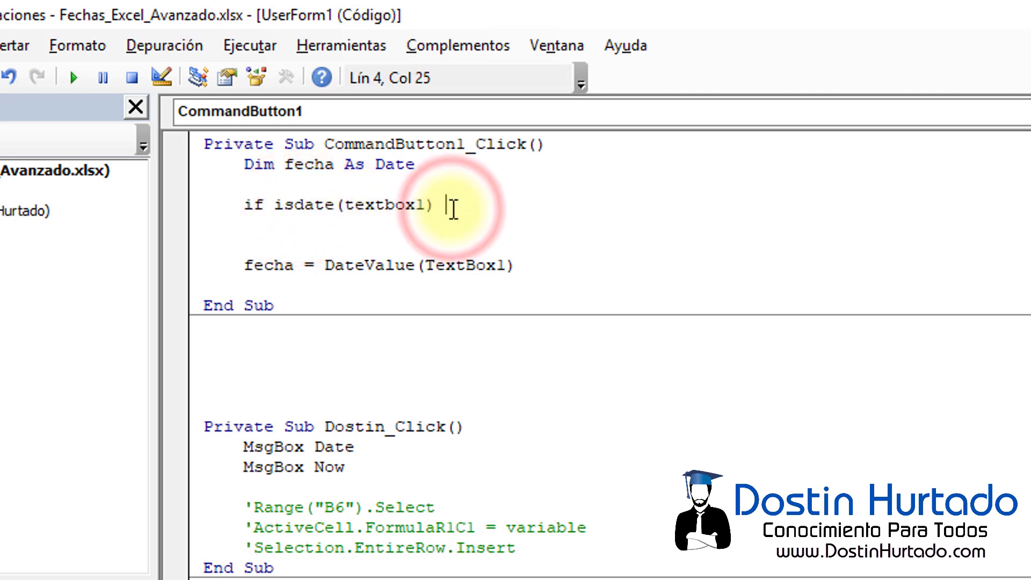
{"action": "type", "text": "Then"}
{"action": "key", "text": "Return"}
{"action": "key", "text": "Tab"}
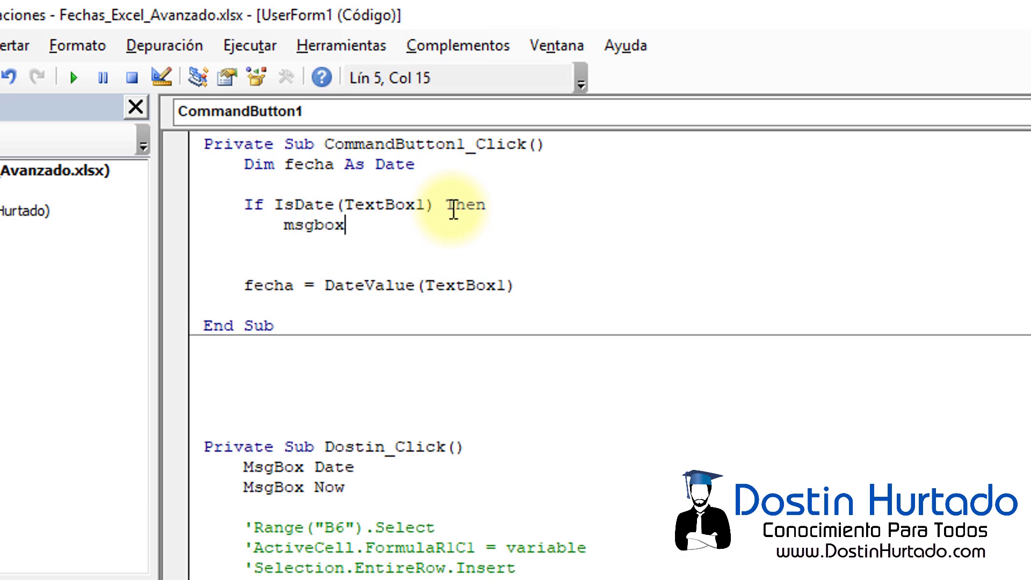
{"action": "type", "text": "msgbox \"Es corr"}
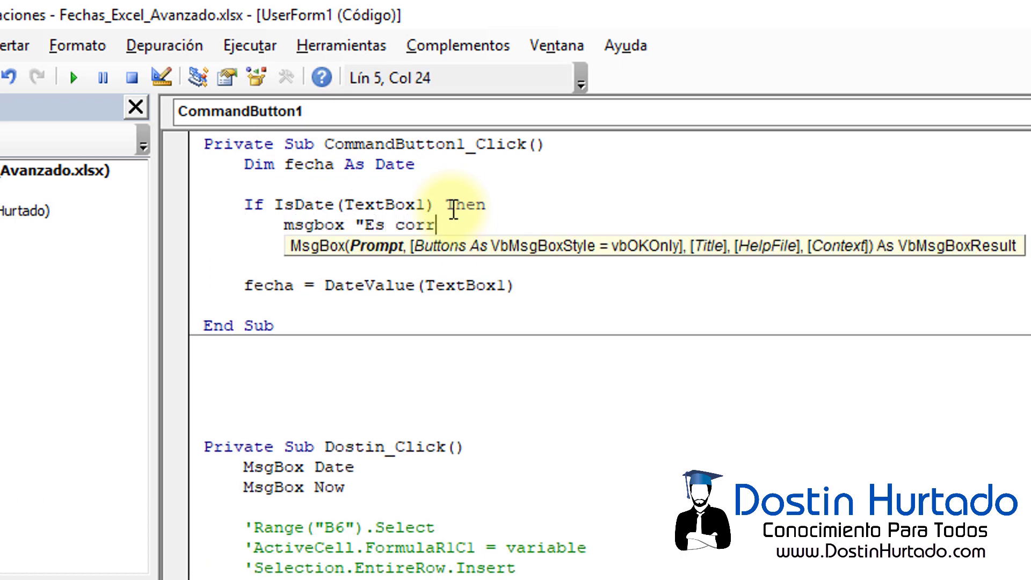
Add correct-date and incorrect-date MsgBox lines in the Then and Else branches, closing with End If.
{"action": "type", "text": "e"}
{"action": "key", "text": "ctrl+shift+Left"}
{"action": "key", "text": "ctrl+shift+Left"}
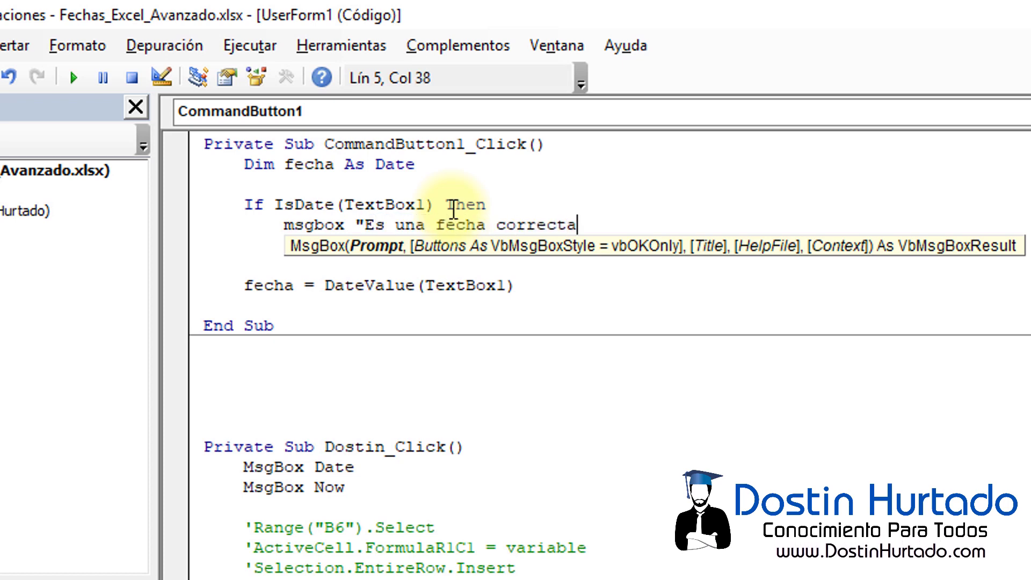
{"action": "key", "text": "Return"}
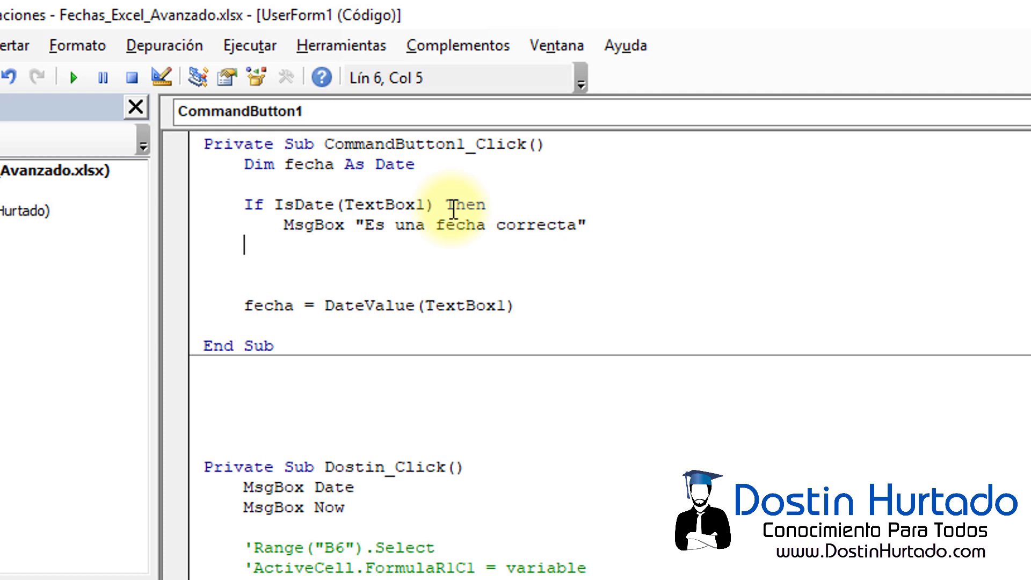
{"action": "type", "text": "else"}
{"action": "key", "text": "Return"}
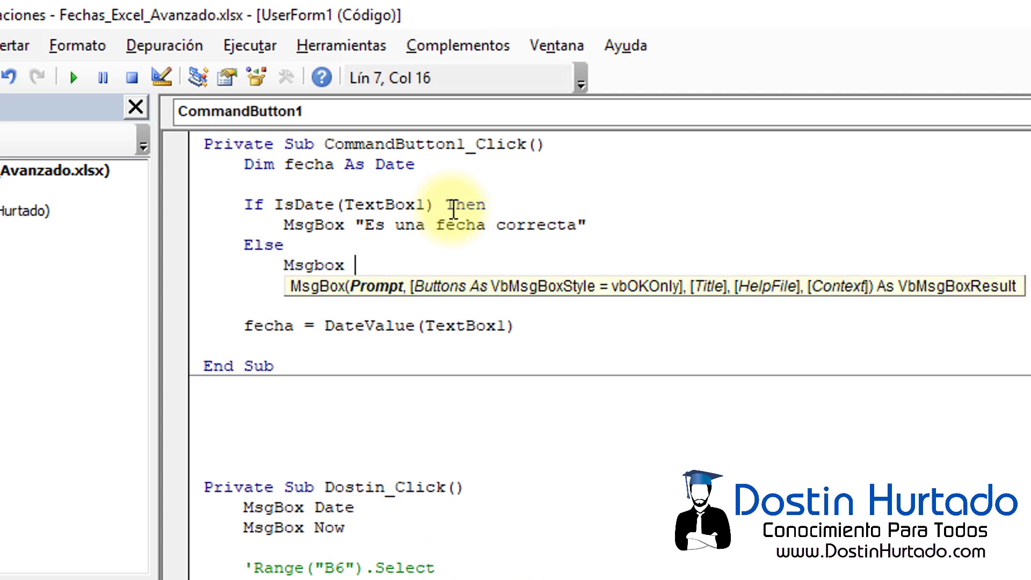
{"action": "type", "text": "\"NO es una fecha cor"}
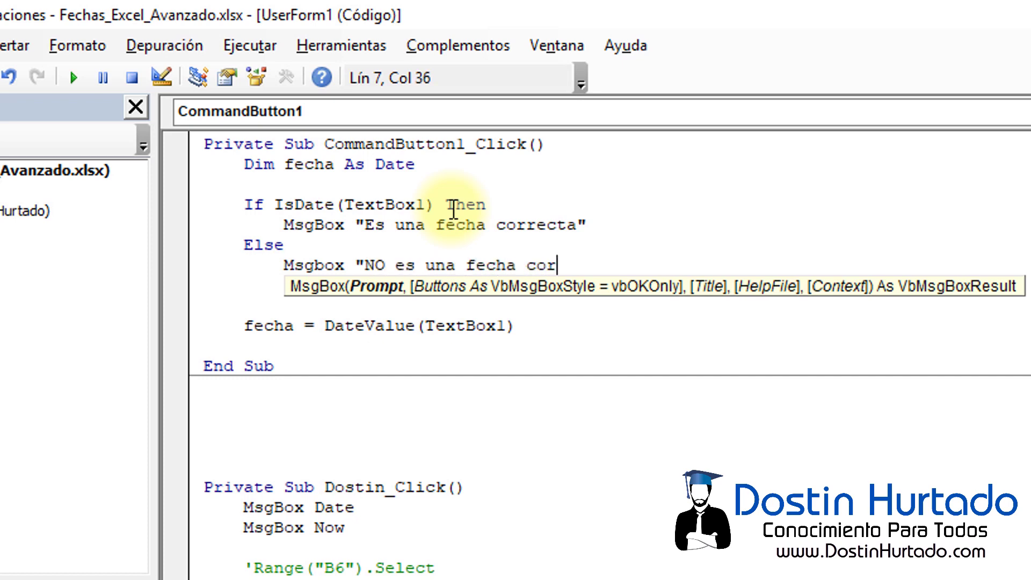
{"action": "type", "text": "recta"}
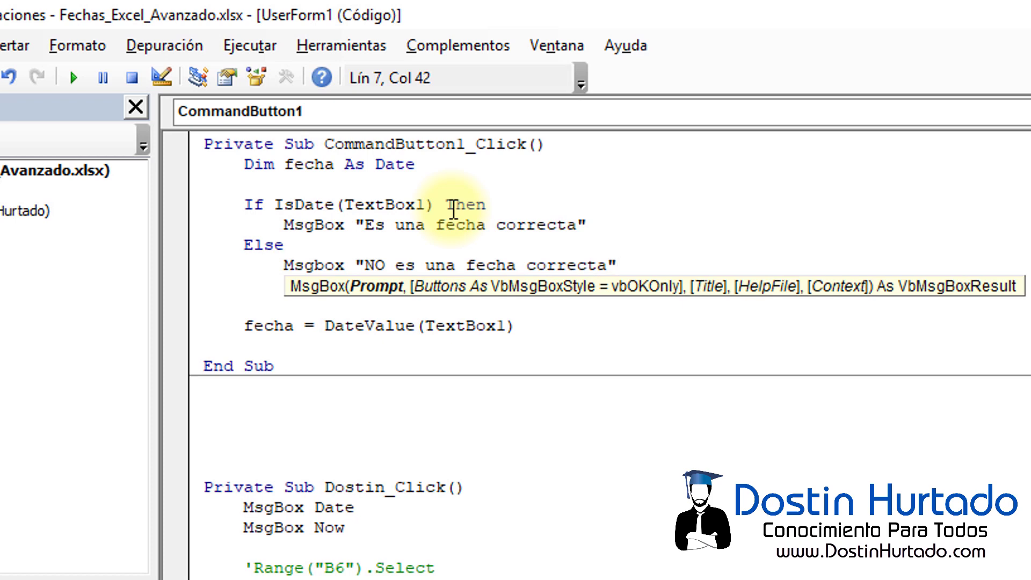
{"action": "key", "text": "Escape"}
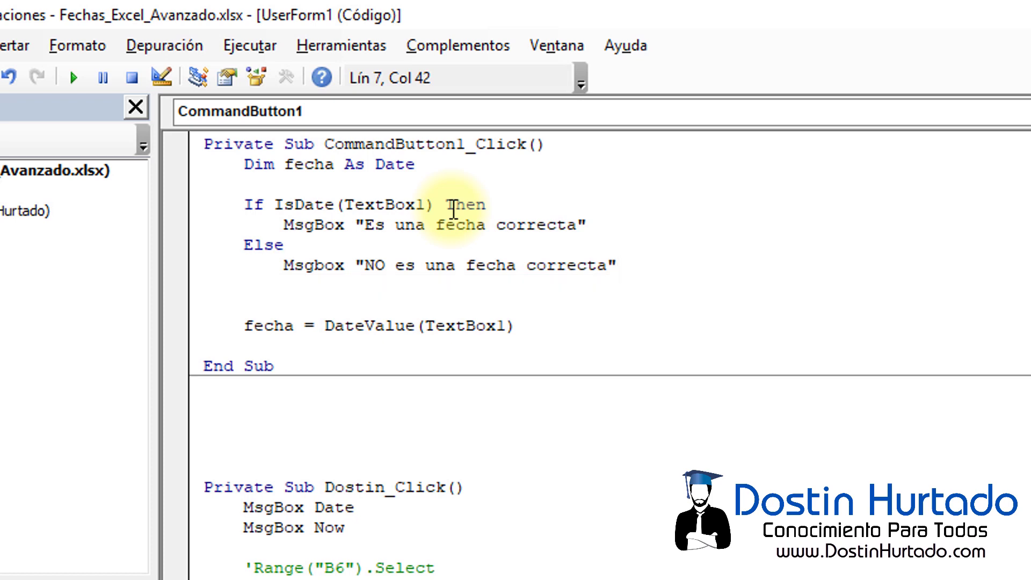
{"action": "key", "text": "Return"}
{"action": "type", "text": "end if"}
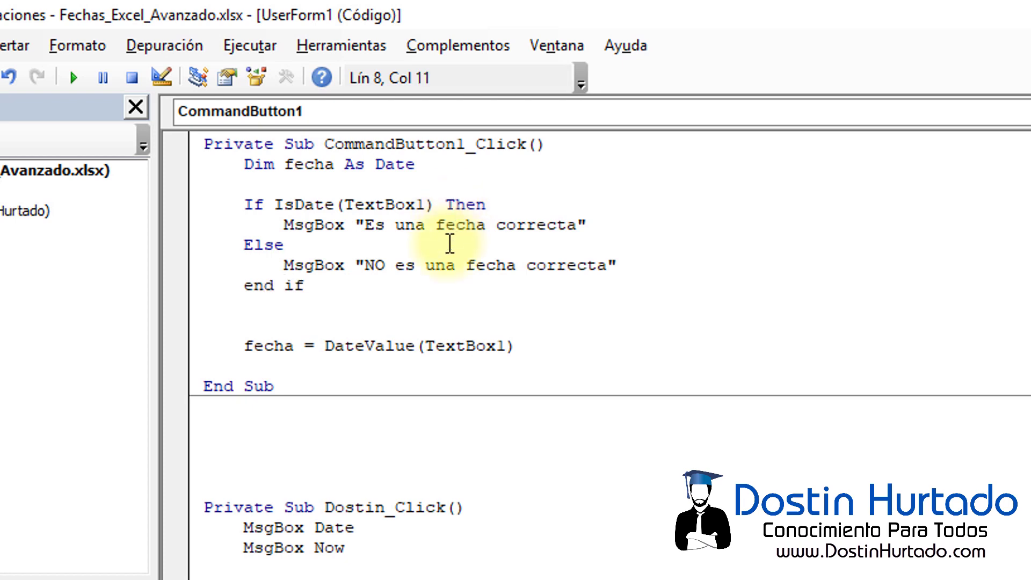
{"action": "left_click", "coordinate": [406, 346]}
Comment out the DateValue line and run the form to test it.
{"action": "left_click", "coordinate": [245, 346]}
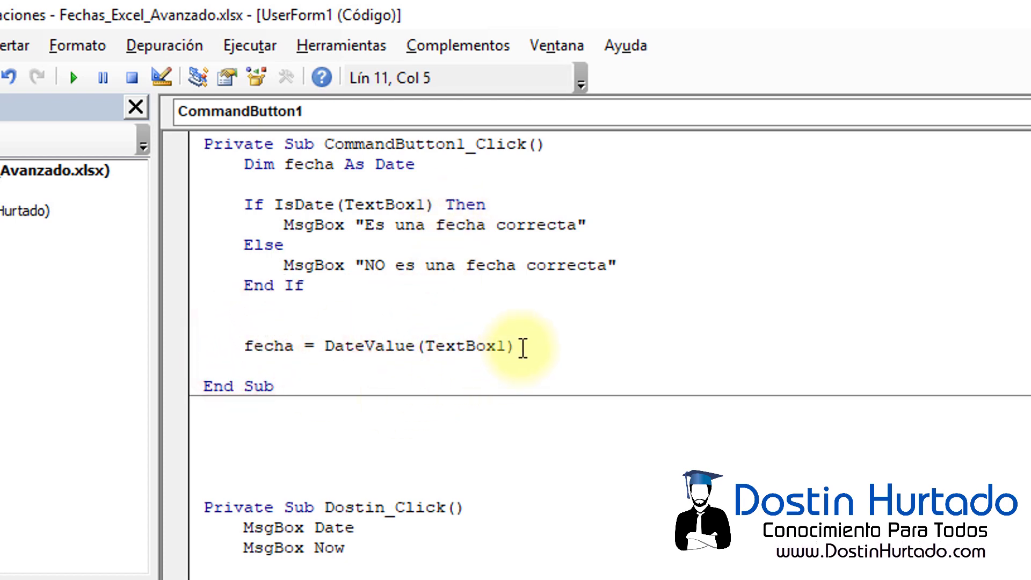
{"action": "type", "text": "'"}
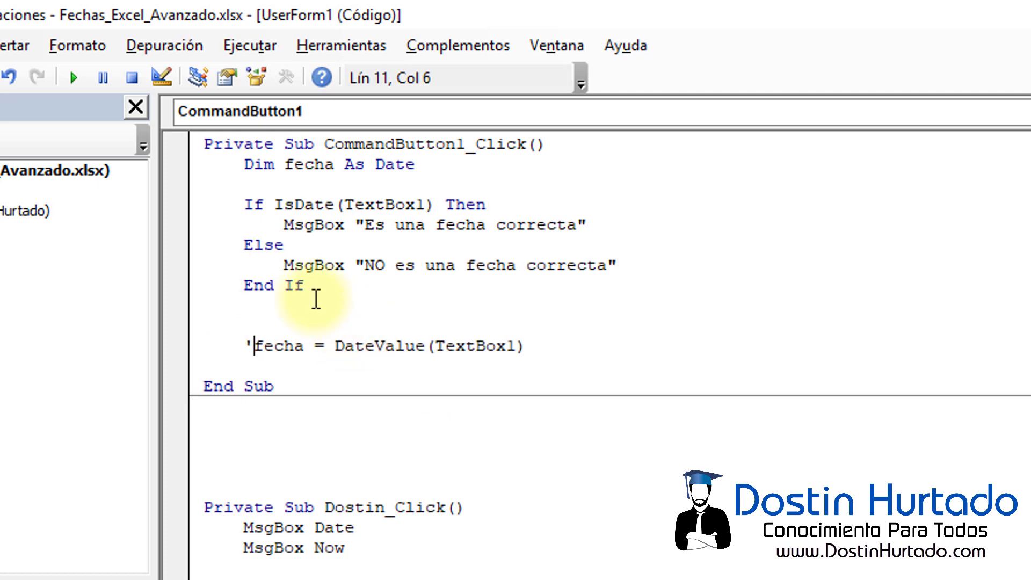
{"action": "left_click", "coordinate": [284, 206]}
{"action": "left_click", "coordinate": [237, 166]}
{"action": "double_click", "coordinate": [298, 165]}
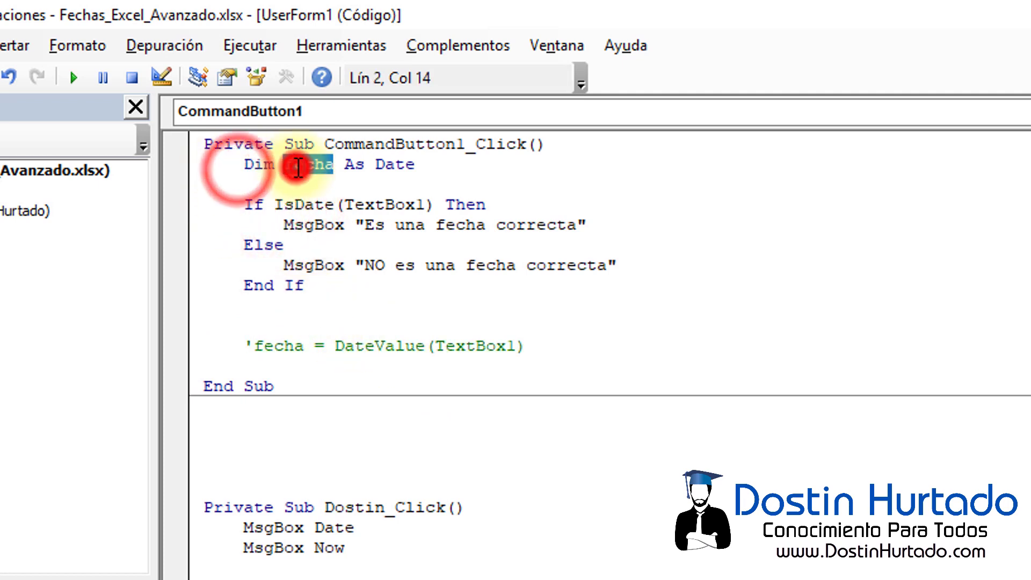
{"action": "left_click", "coordinate": [290, 184]}
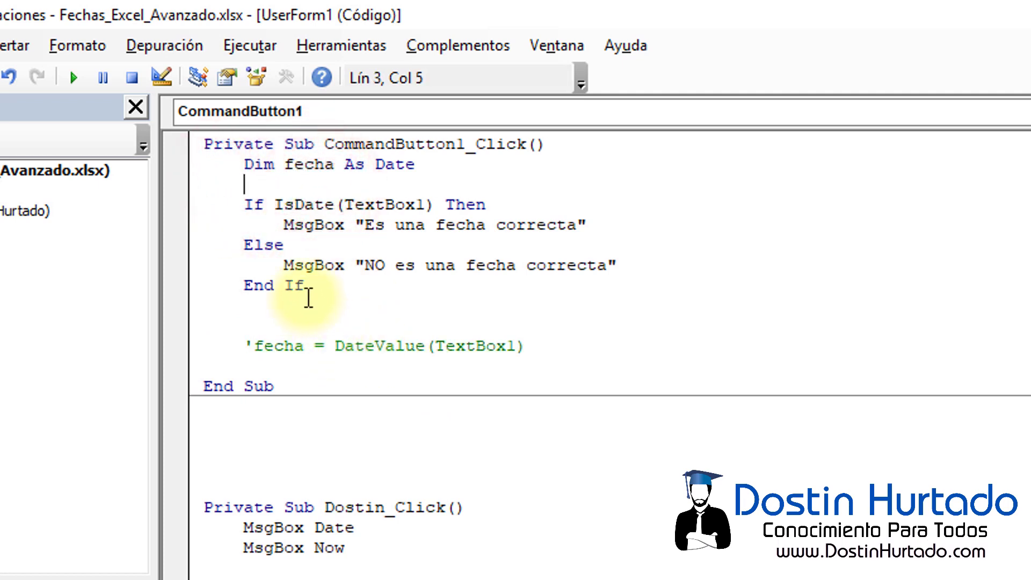
{"action": "double_click", "coordinate": [286, 205]}
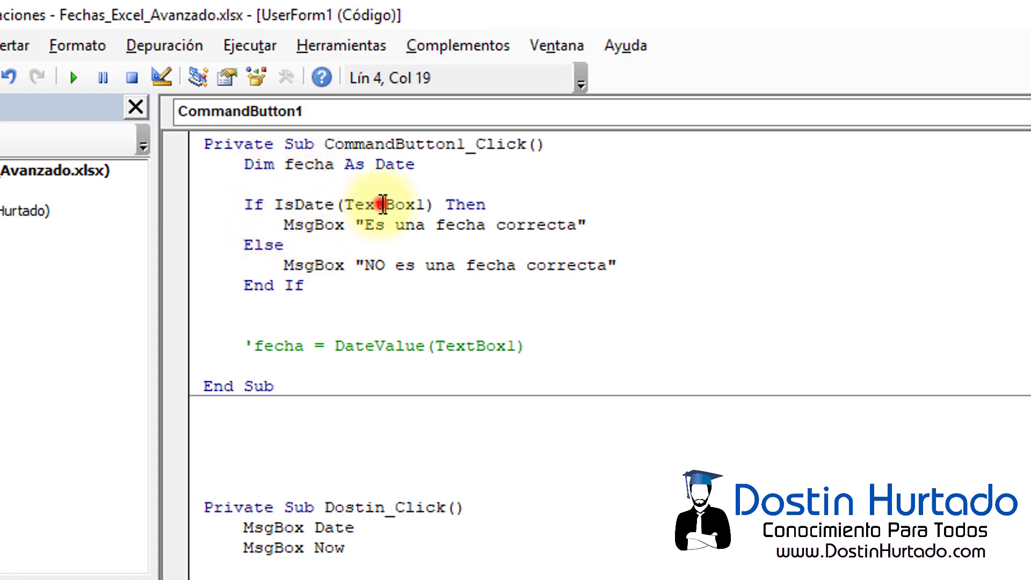
{"action": "double_click", "coordinate": [376, 205]}
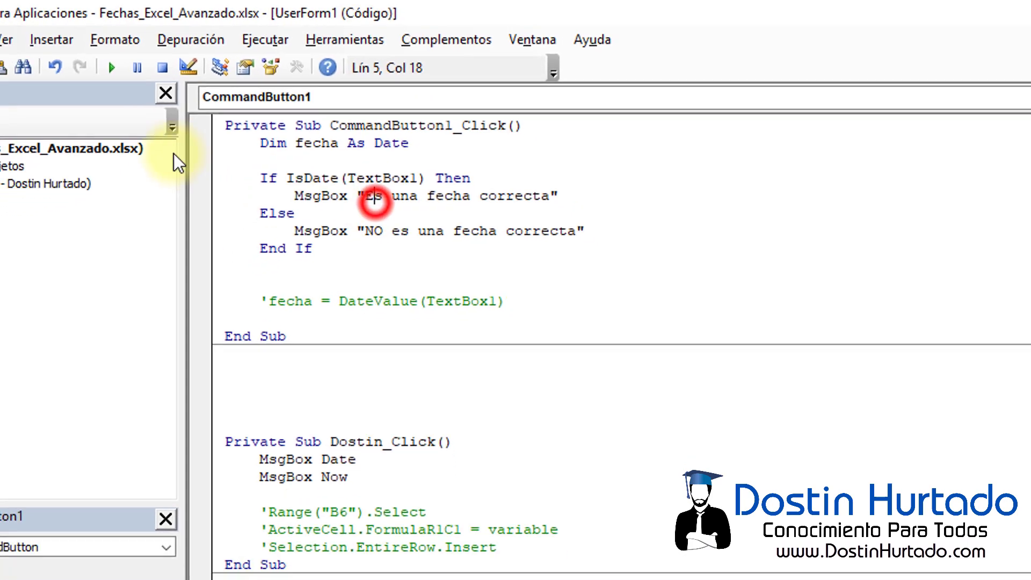
{"action": "left_click", "coordinate": [188, 45]}
Enter 9/04/2018 in the form and confirm it is accepted as a valid date.
{"action": "left_click_drag", "start_coordinate": [668, 349], "coordinate": [318, 212]}
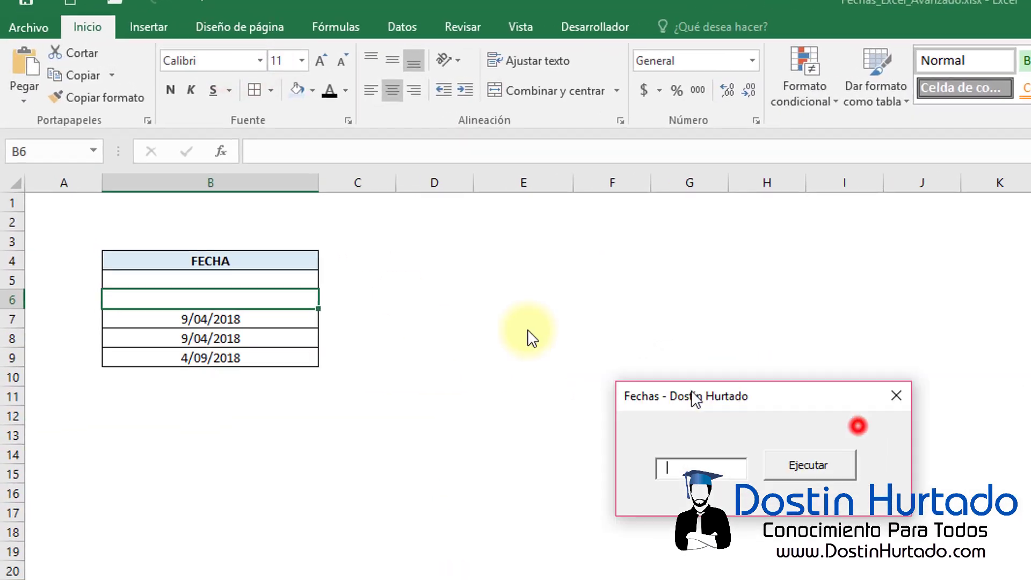
{"action": "type", "text": "9"}
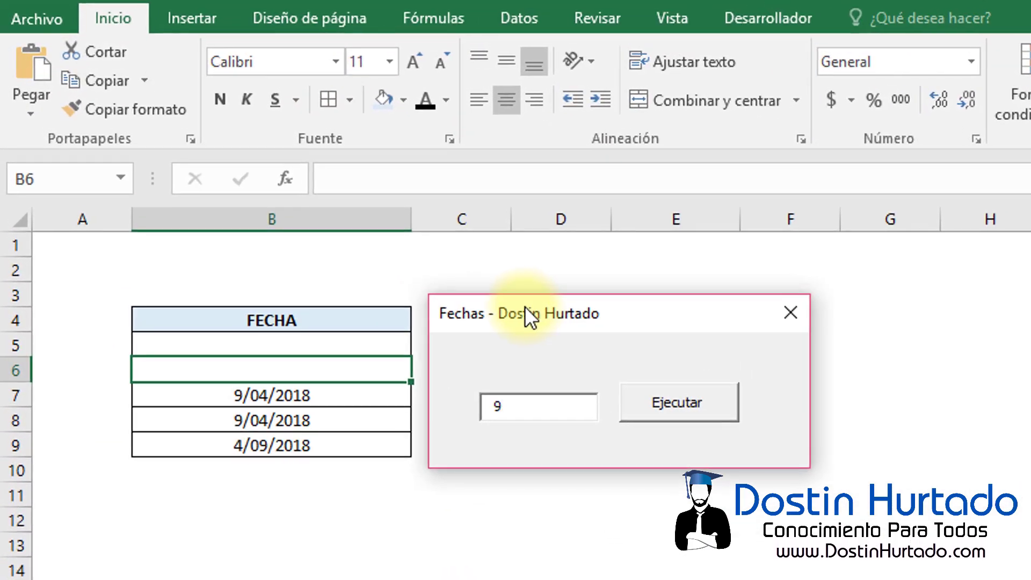
{"action": "type", "text": "/04/20"}
{"action": "type", "text": "18"}
{"action": "left_click", "coordinate": [653, 402]}
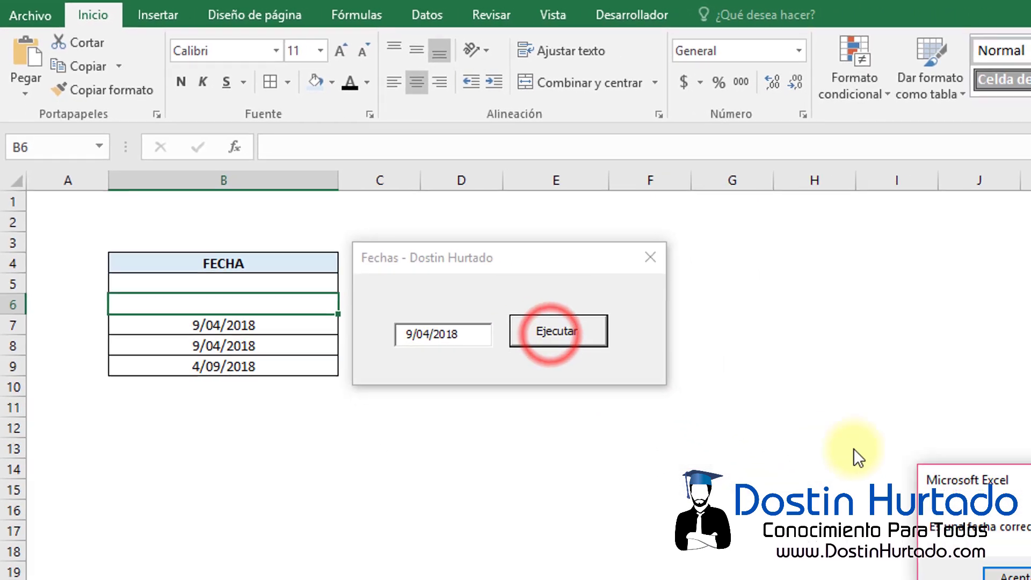
{"action": "left_click_drag", "start_coordinate": [893, 449], "coordinate": [473, 226]}
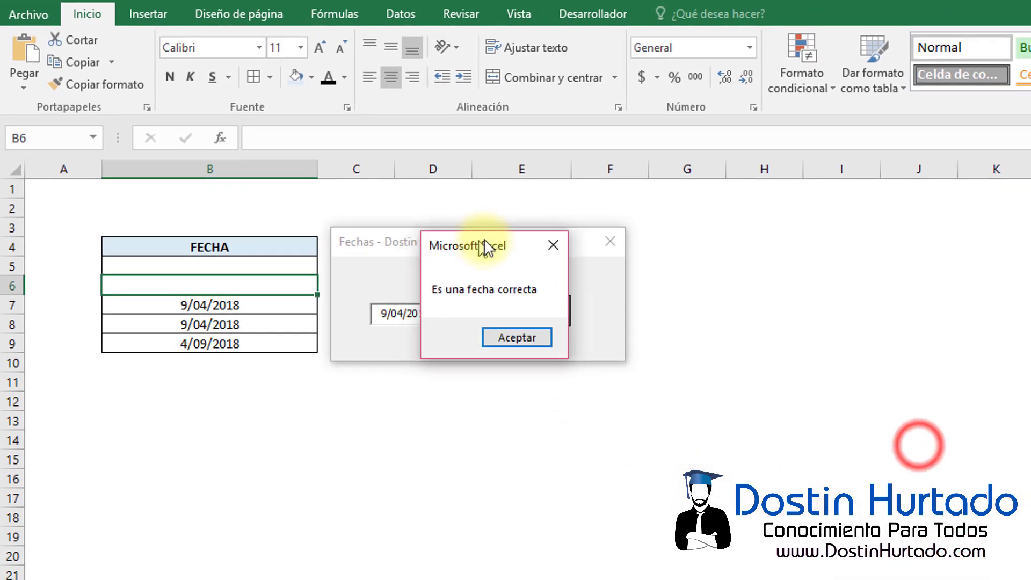
{"action": "left_click", "coordinate": [529, 338]}
Append 'asdasd' to see the invalid-date message, then close the form and reopen the button code.
{"action": "left_click", "coordinate": [437, 314]}
{"action": "type", "text": "asdasd"}
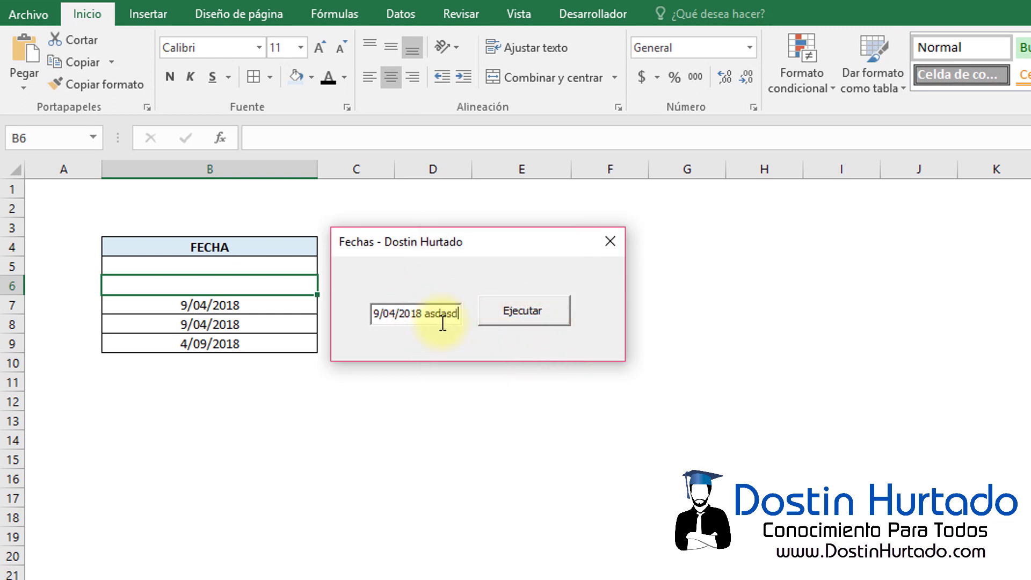
{"action": "left_click", "coordinate": [507, 316]}
{"action": "left_click_drag", "start_coordinate": [913, 461], "coordinate": [491, 263]}
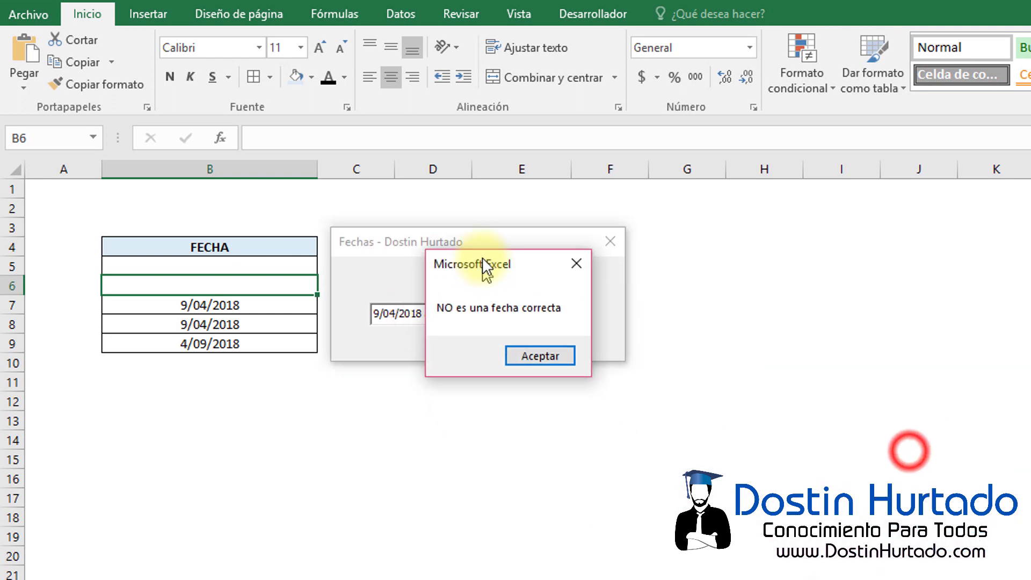
{"action": "left_click", "coordinate": [581, 251]}
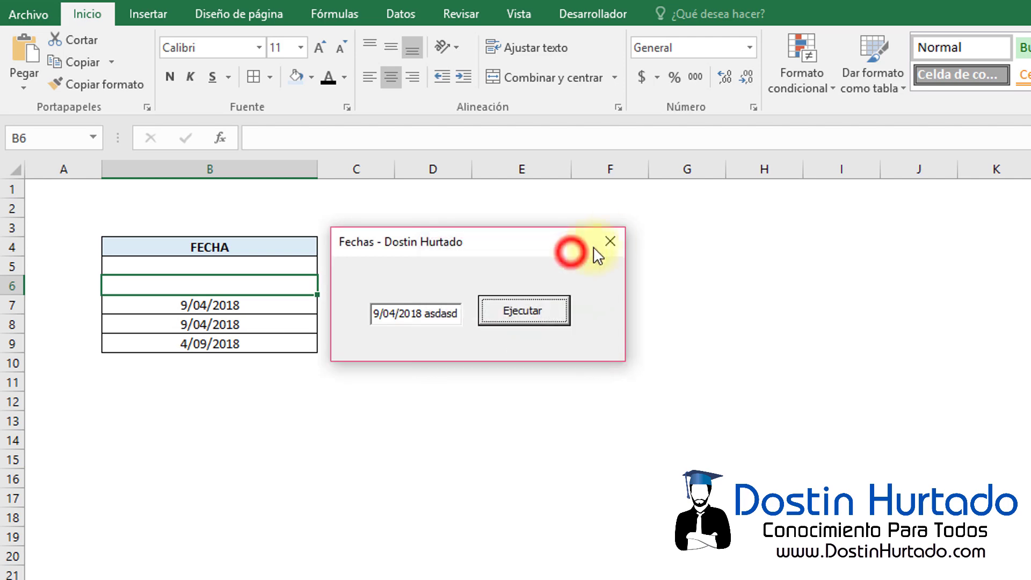
{"action": "left_click", "coordinate": [610, 241]}
{"action": "double_click", "coordinate": [548, 136]}
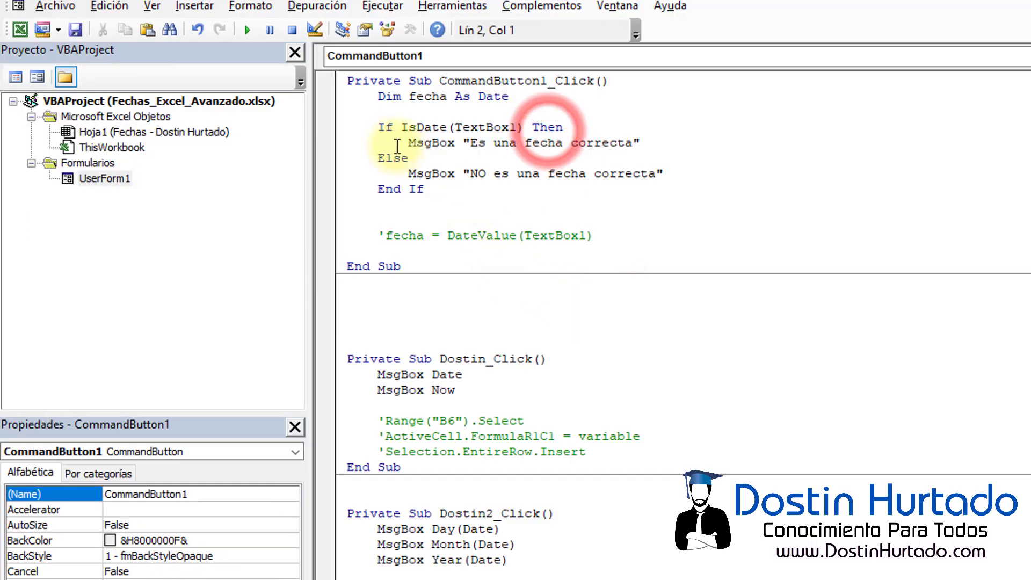
Replace the valid-date message in the Then branch with the copied fecha = DateValue(TextBox1) line.
{"action": "left_click_drag", "start_coordinate": [392, 143], "coordinate": [642, 143]}
{"action": "left_click", "coordinate": [602, 173]}
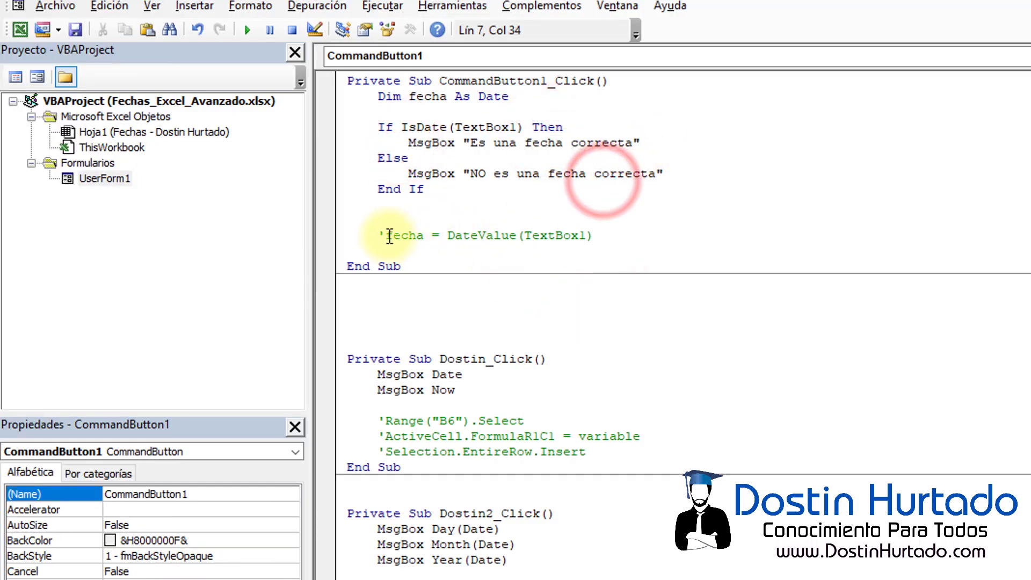
{"action": "left_click_drag", "start_coordinate": [386, 235], "coordinate": [592, 235]}
{"action": "key", "text": "ctrl+c"}
{"action": "left_click", "coordinate": [647, 144]}
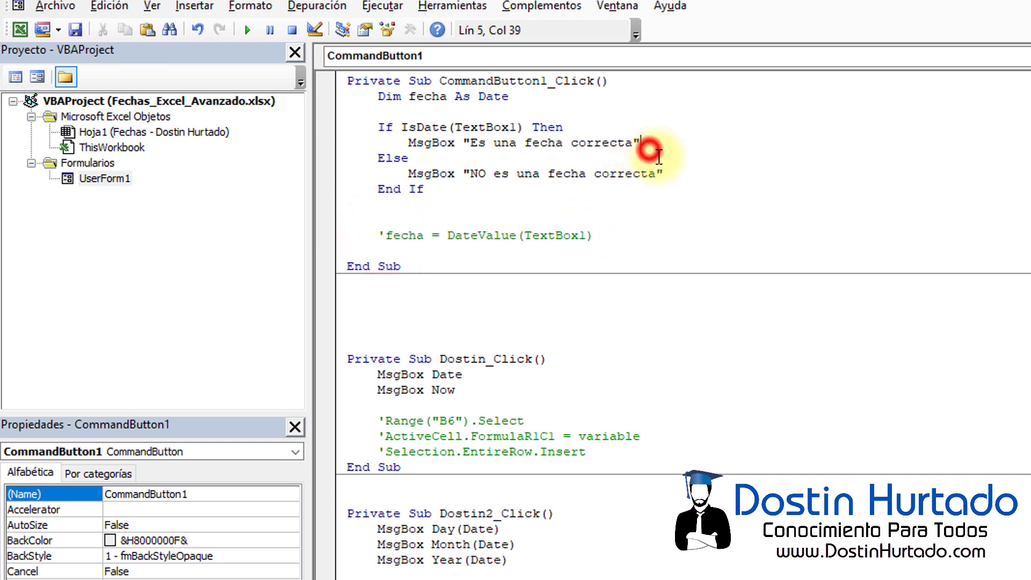
{"action": "key", "text": "Return"}
{"action": "key", "text": "ctrl+v"}
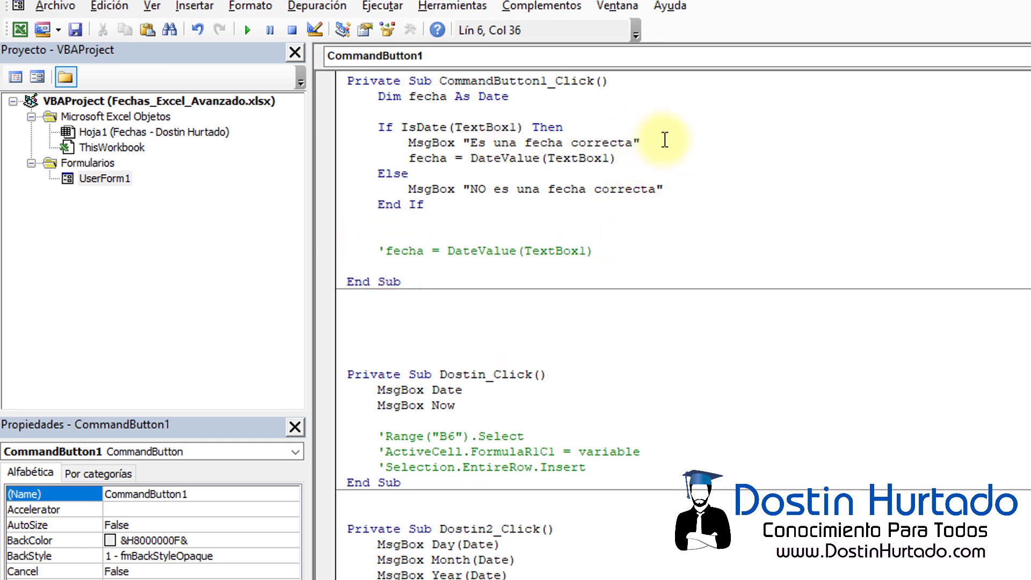
{"action": "left_click_drag", "start_coordinate": [639, 143], "coordinate": [349, 143]}
{"action": "key", "text": "Delete"}
{"action": "key", "text": "BackSpace"}
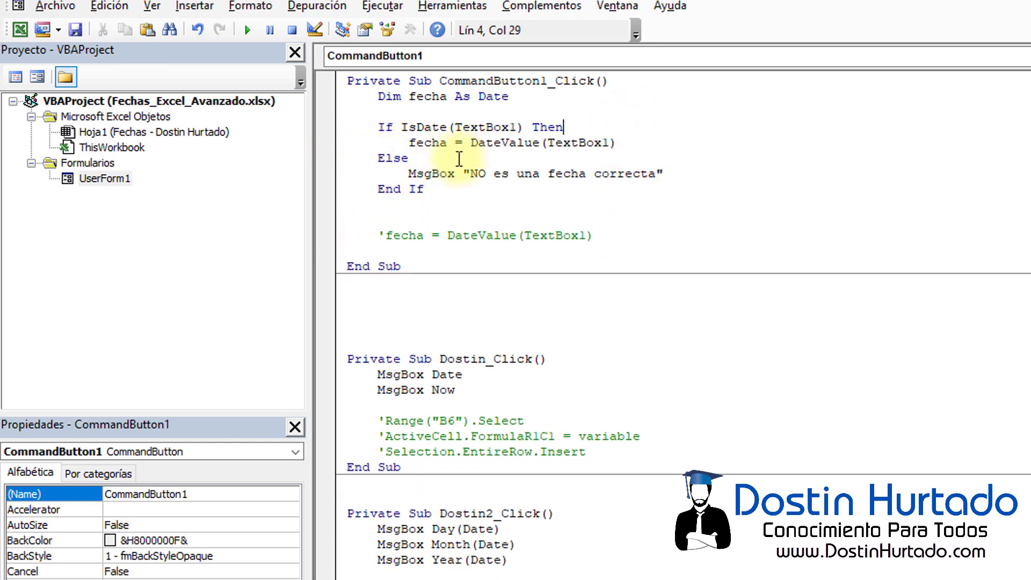
{"action": "left_click", "coordinate": [502, 142]}
{"action": "double_click", "coordinate": [577, 142]}
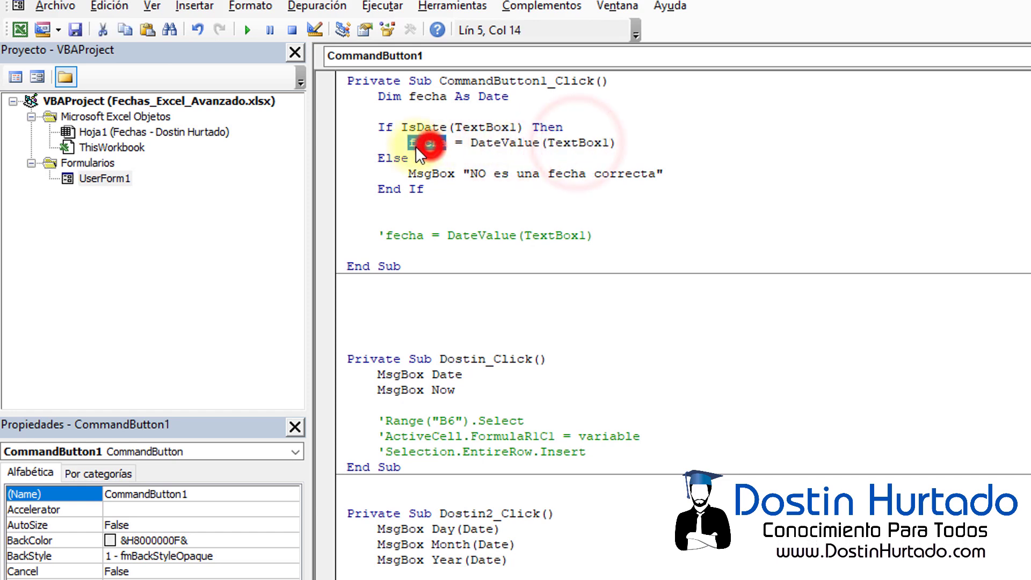
{"action": "left_click", "coordinate": [423, 143]}
{"action": "left_click", "coordinate": [574, 143]}
{"action": "double_click", "coordinate": [574, 142]}
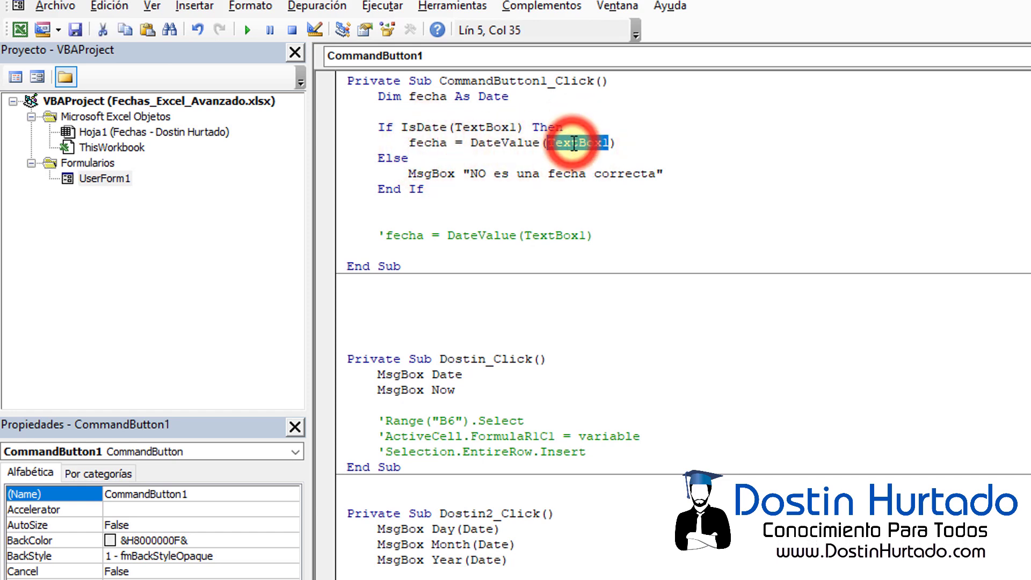
{"action": "left_click", "coordinate": [642, 142]}
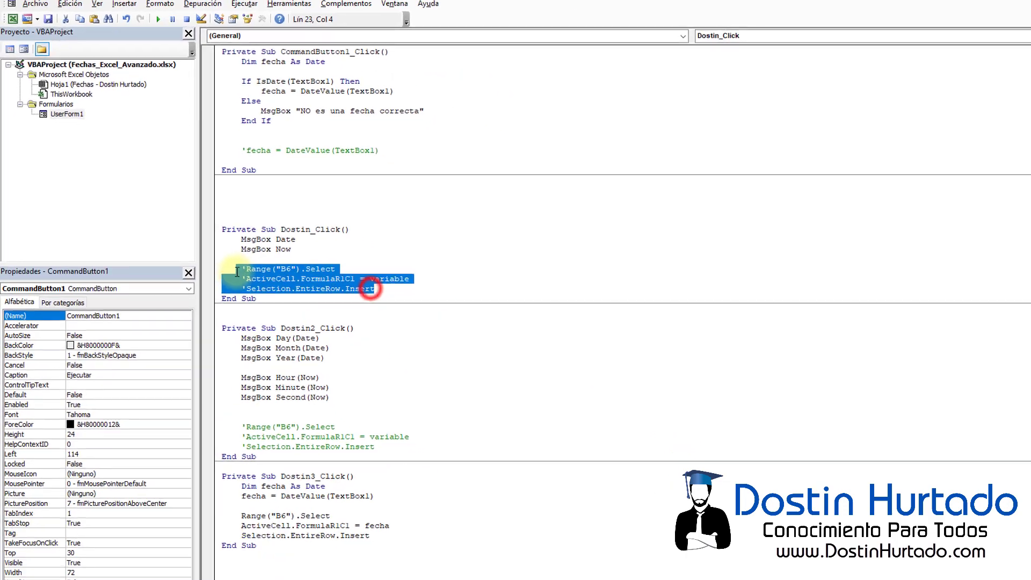
Paste the Range("B6").Select, ActiveCell.FormulaR1C1 = fecha and EntireRow.Insert lines from Dostin3_Click, indented.
{"action": "left_click_drag", "start_coordinate": [374, 529], "coordinate": [239, 510]}
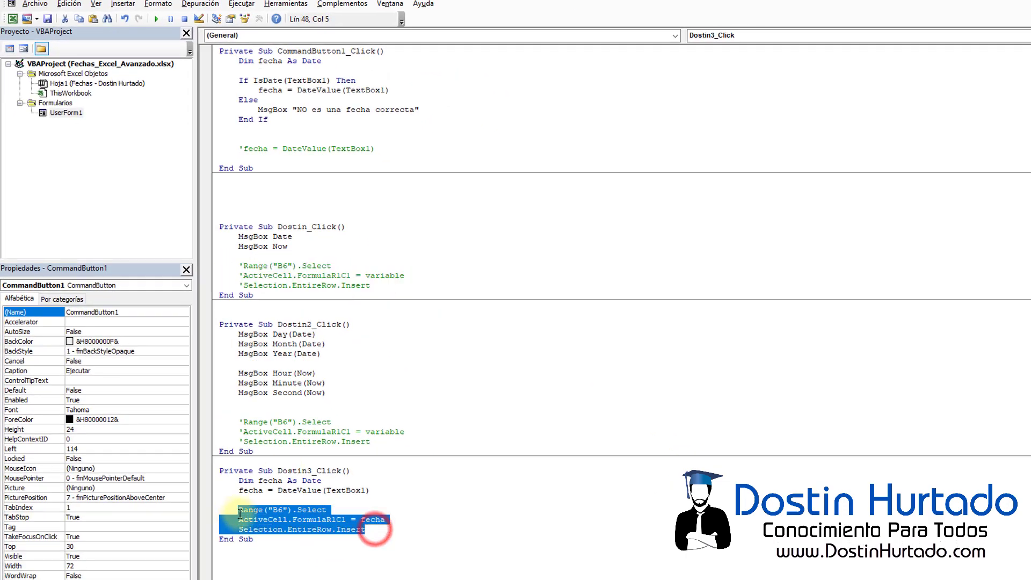
{"action": "left_click", "coordinate": [405, 92]}
{"action": "key", "text": "Return"}
{"action": "key", "text": "ctrl+v"}
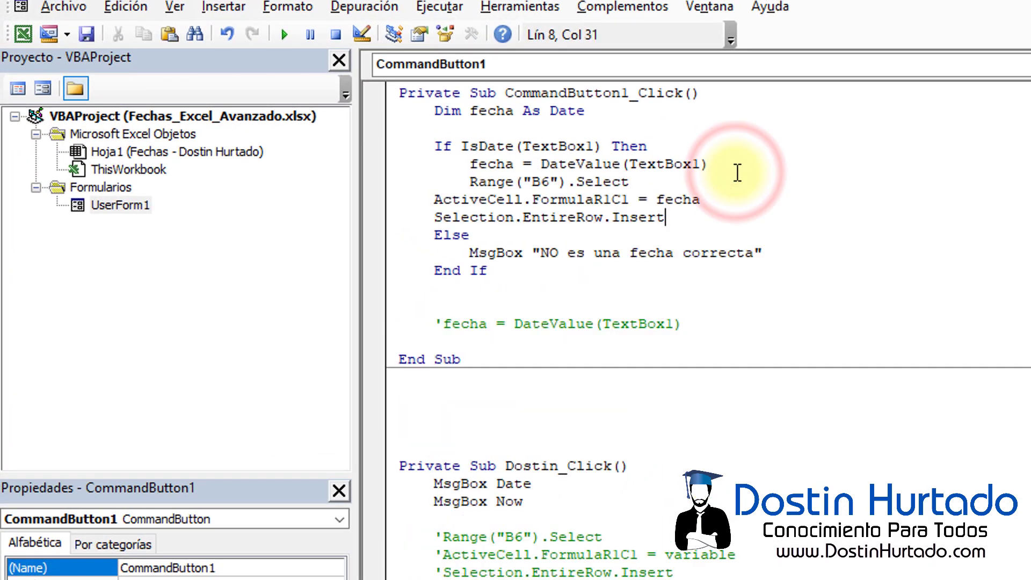
{"action": "double_click", "coordinate": [491, 164]}
{"action": "left_click", "coordinate": [435, 195]}
{"action": "key", "text": "Tab"}
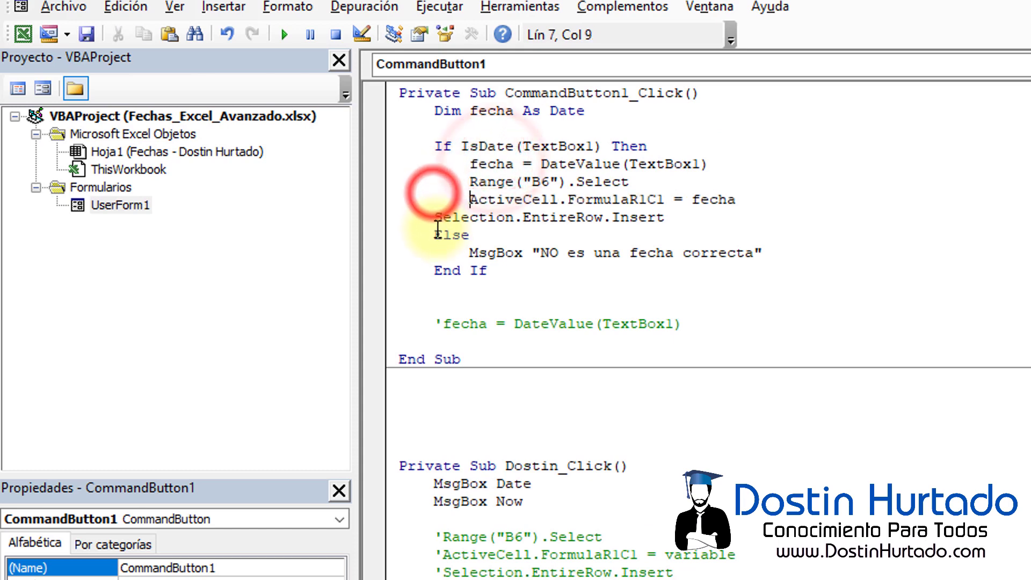
{"action": "left_click", "coordinate": [433, 217]}
{"action": "key", "text": "Tab"}
{"action": "left_click", "coordinate": [713, 226]}
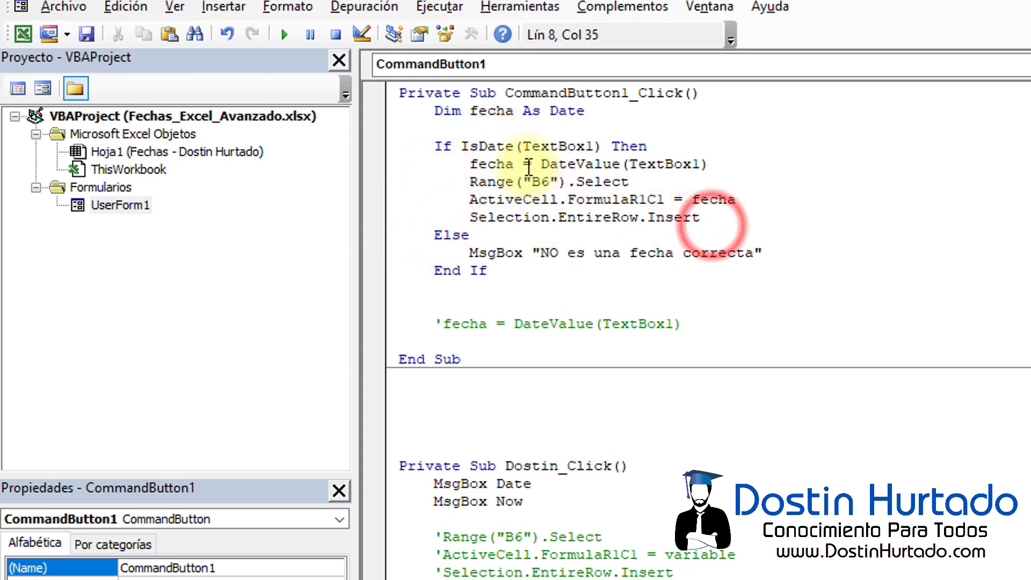
{"action": "left_click_drag", "start_coordinate": [461, 164], "coordinate": [712, 217]}
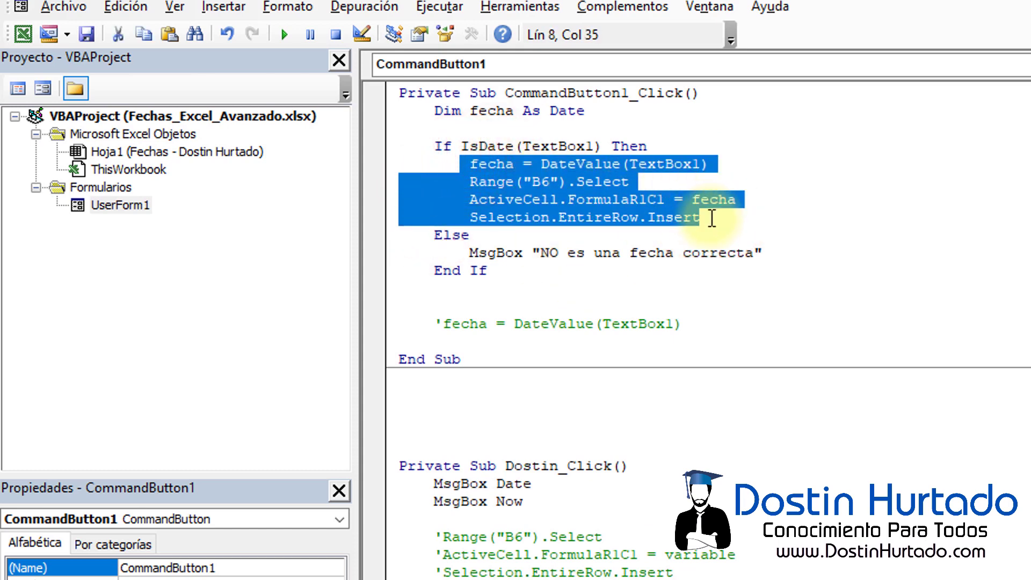
{"action": "left_click", "coordinate": [678, 217]}
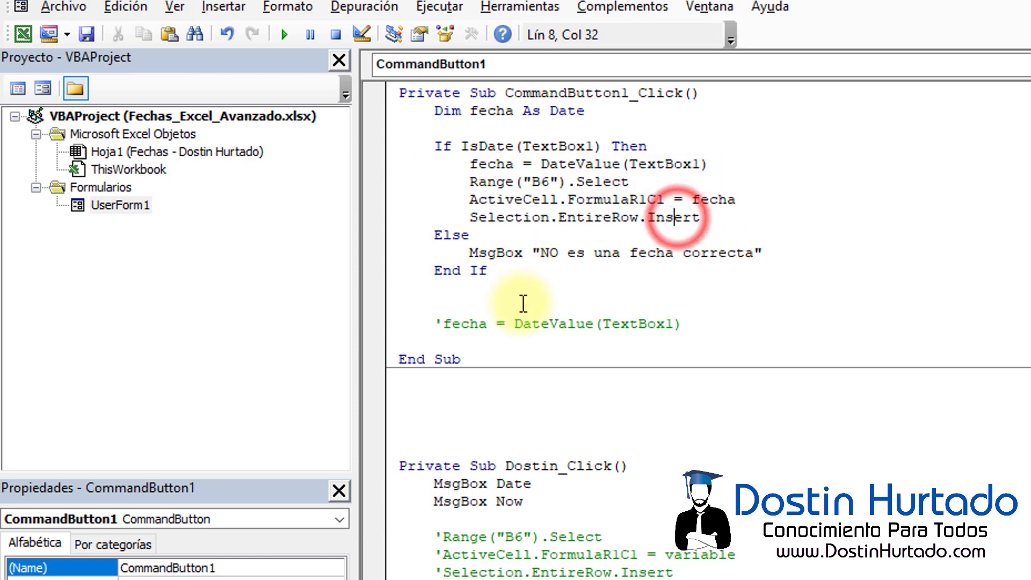
{"action": "left_click_drag", "start_coordinate": [515, 308], "coordinate": [392, 93]}
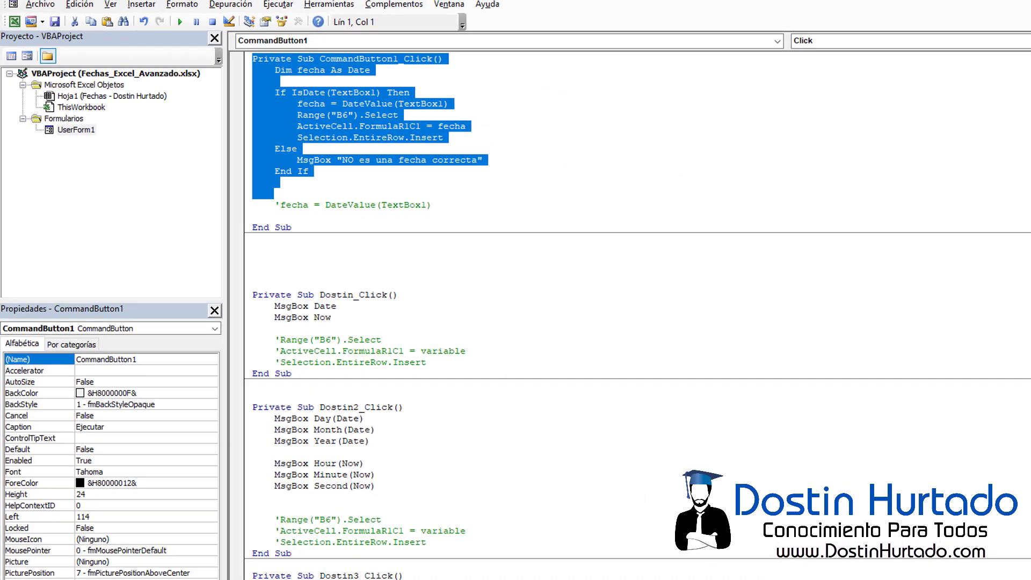
{"action": "left_click_drag", "start_coordinate": [251, 538], "coordinate": [186, 458]}
Run the form and confirm the text 'asdasdasd' is rejected as an invalid date.
{"action": "left_click", "coordinate": [344, 497]}
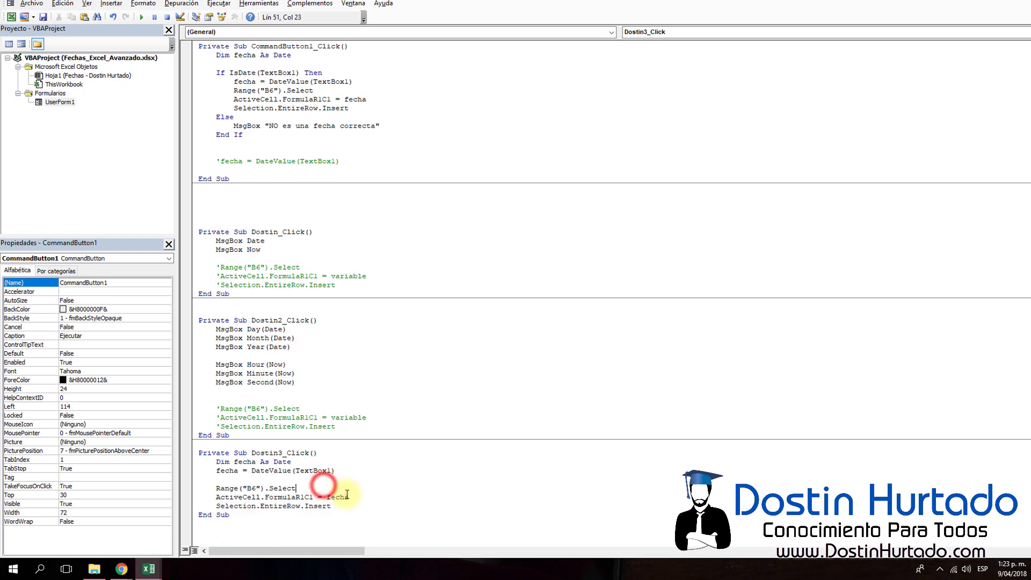
{"action": "left_click", "coordinate": [142, 18]}
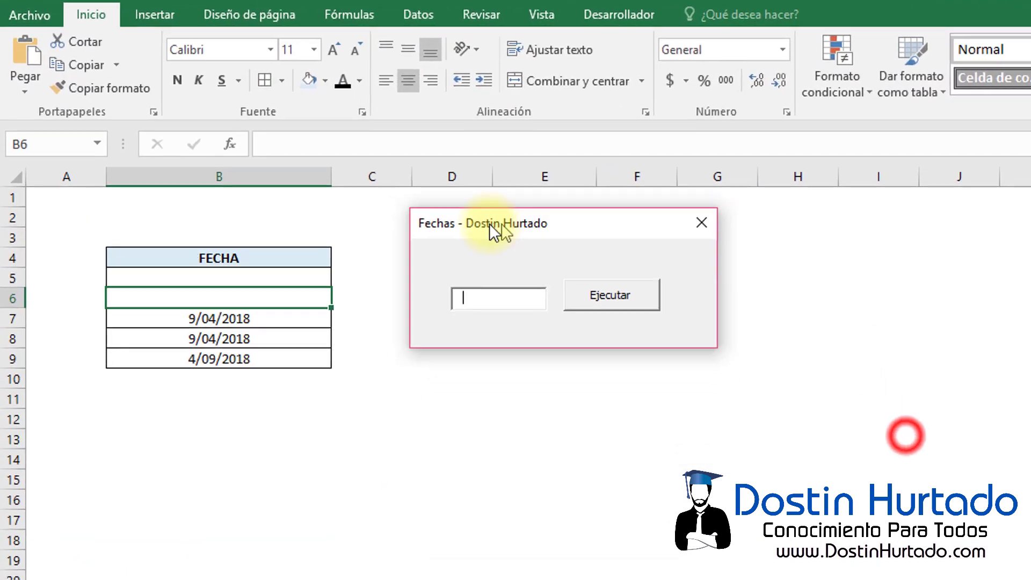
{"action": "type", "text": "asdasdasd"}
{"action": "left_click", "coordinate": [559, 333]}
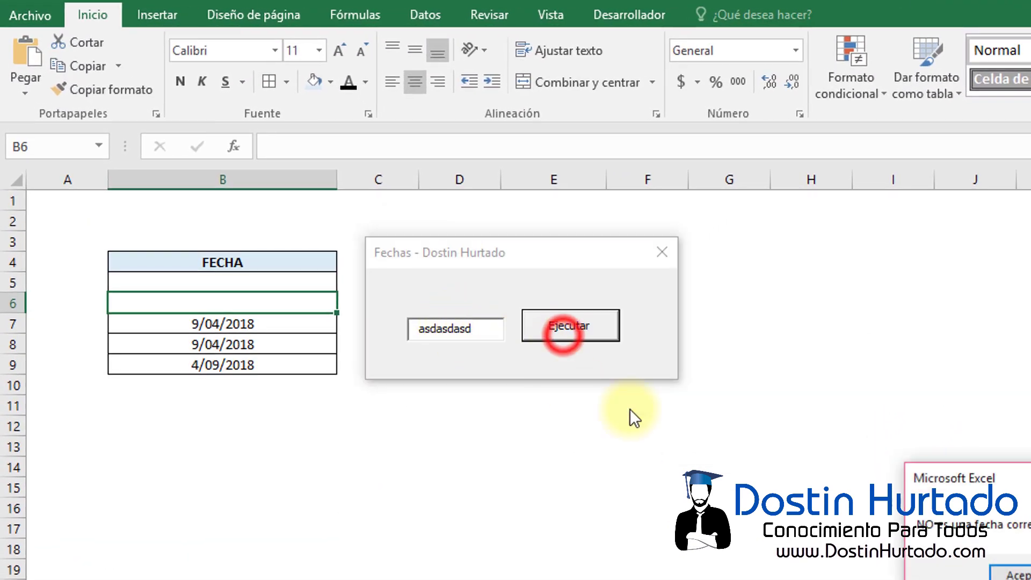
{"action": "left_click", "coordinate": [585, 349]}
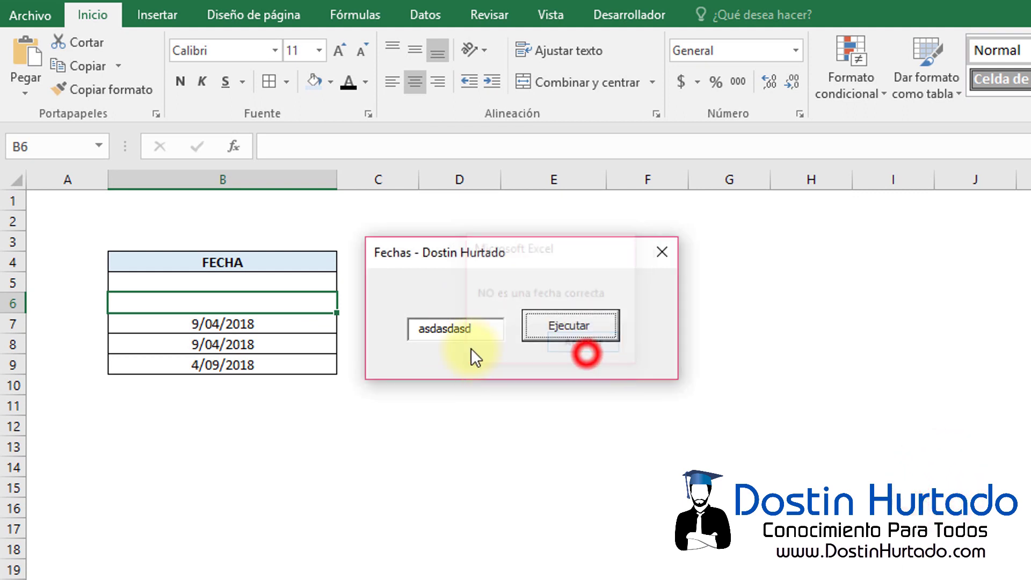
Submit 9/abril/2018 four times to add 9/04/2018 rows in column B.
{"action": "left_click_drag", "start_coordinate": [483, 330], "coordinate": [399, 318]}
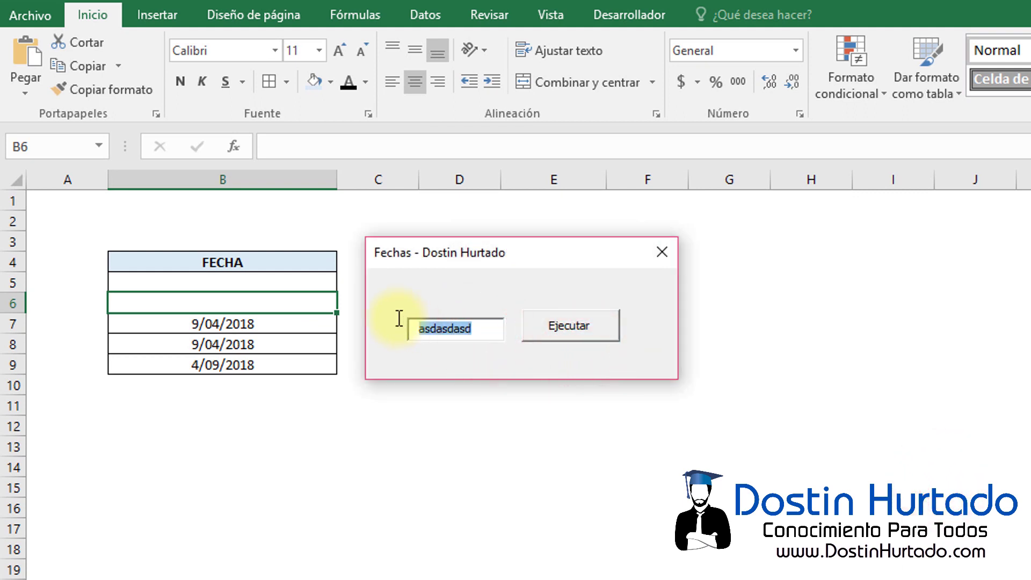
{"action": "type", "text": "9/abril/2018"}
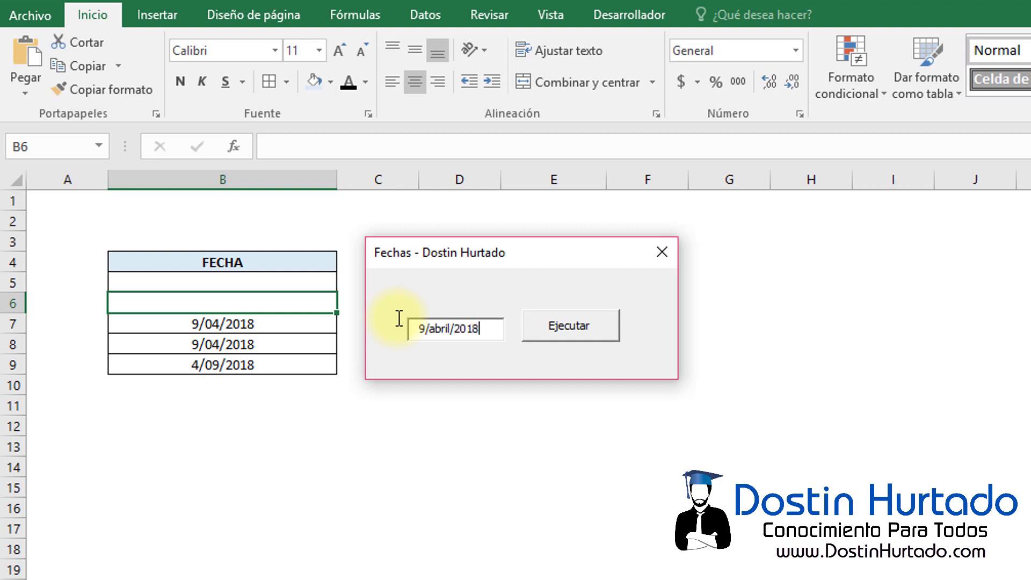
{"action": "left_click", "coordinate": [602, 330]}
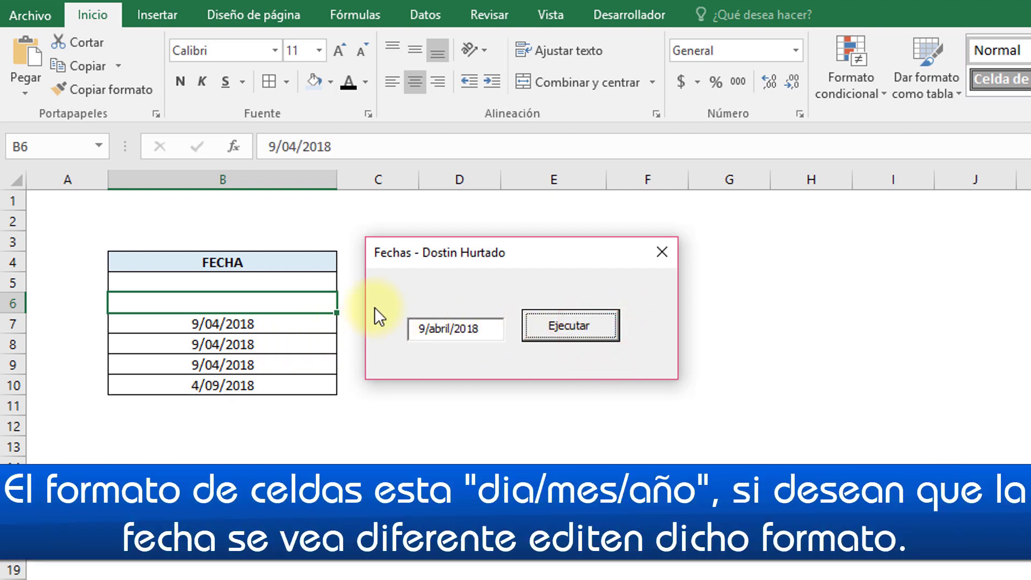
{"action": "left_click_drag", "start_coordinate": [401, 250], "coordinate": [355, 252]}
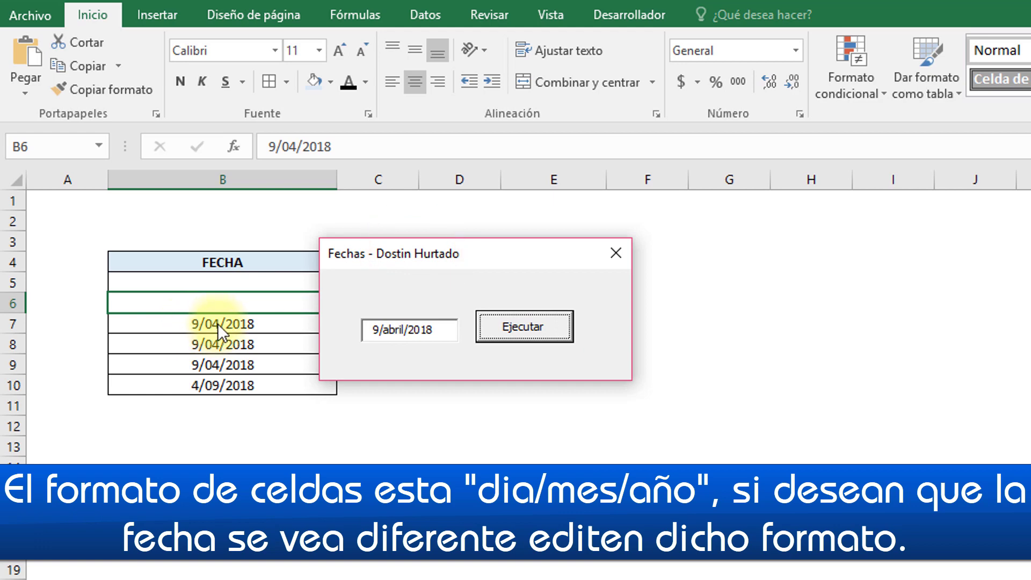
{"action": "left_click", "coordinate": [508, 320]}
{"action": "left_click", "coordinate": [508, 320]}
{"action": "left_click", "coordinate": [508, 320]}
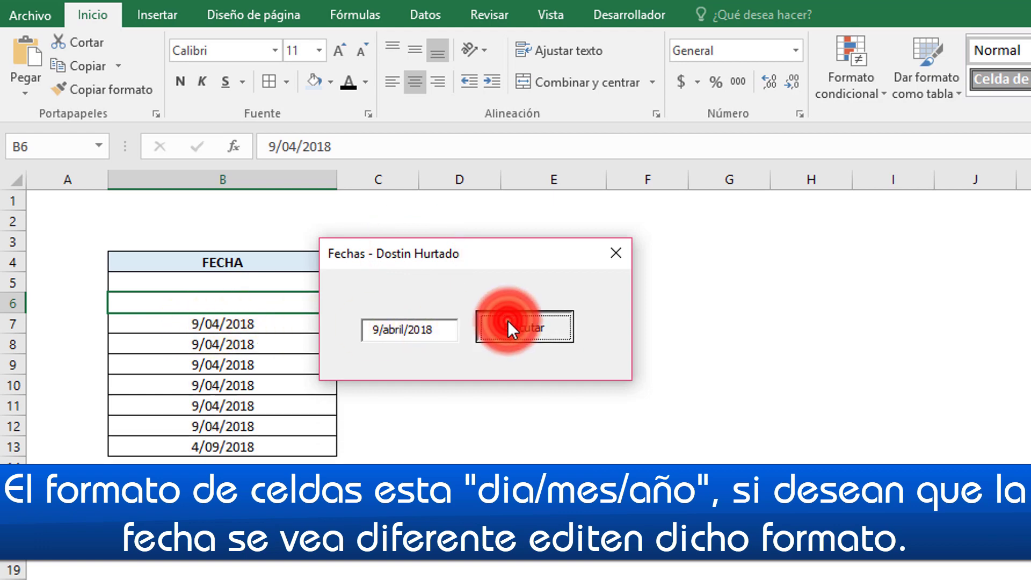
{"action": "left_click", "coordinate": [507, 320]}
{"action": "left_click", "coordinate": [507, 321]}
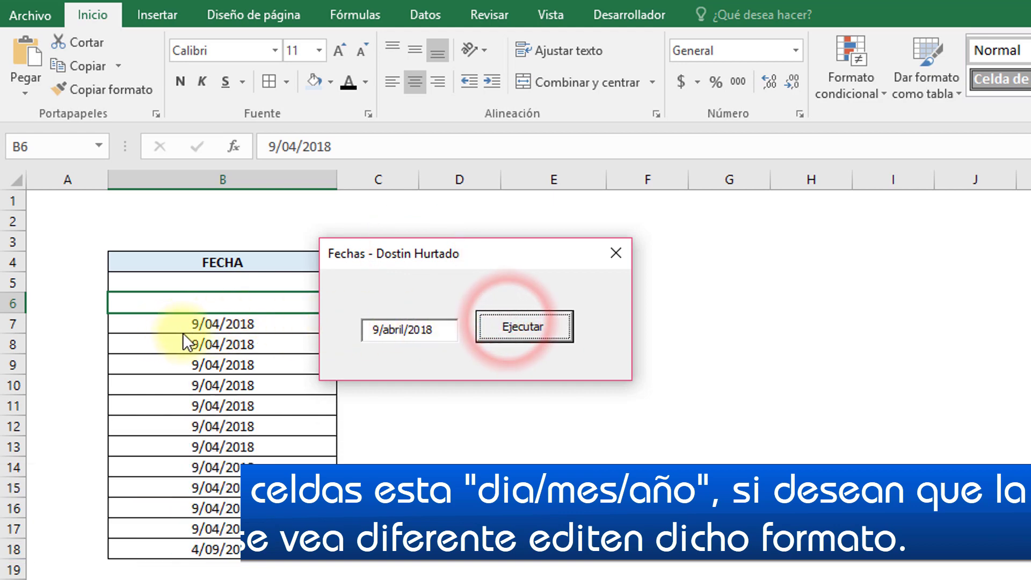
Submit the month-first date abril/9/2018 twice, then close the form and reopen the button's code.
{"action": "left_click_drag", "start_coordinate": [429, 330], "coordinate": [387, 339]}
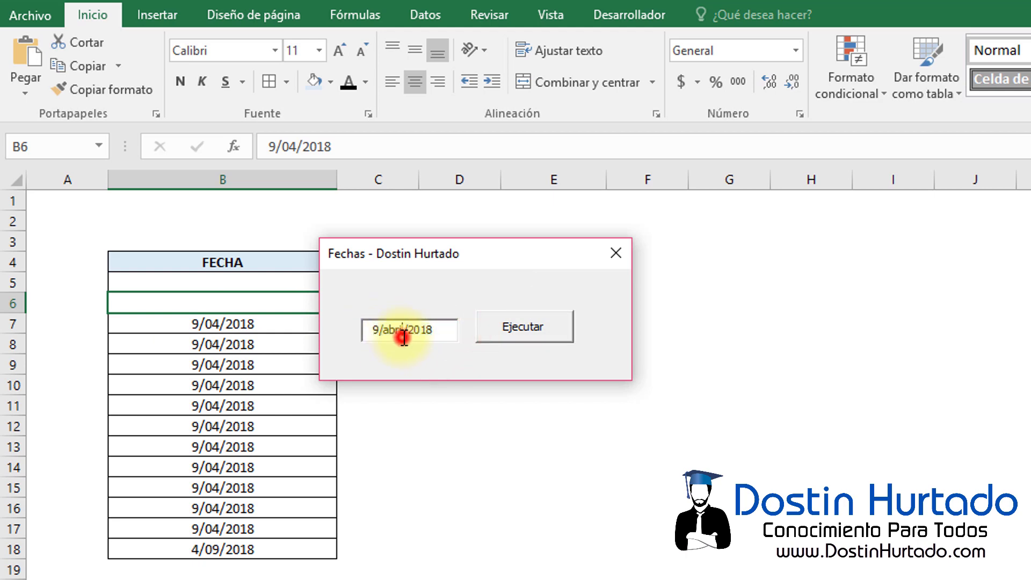
{"action": "left_click_drag", "start_coordinate": [403, 338], "coordinate": [272, 332]}
{"action": "type", "text": "abril"}
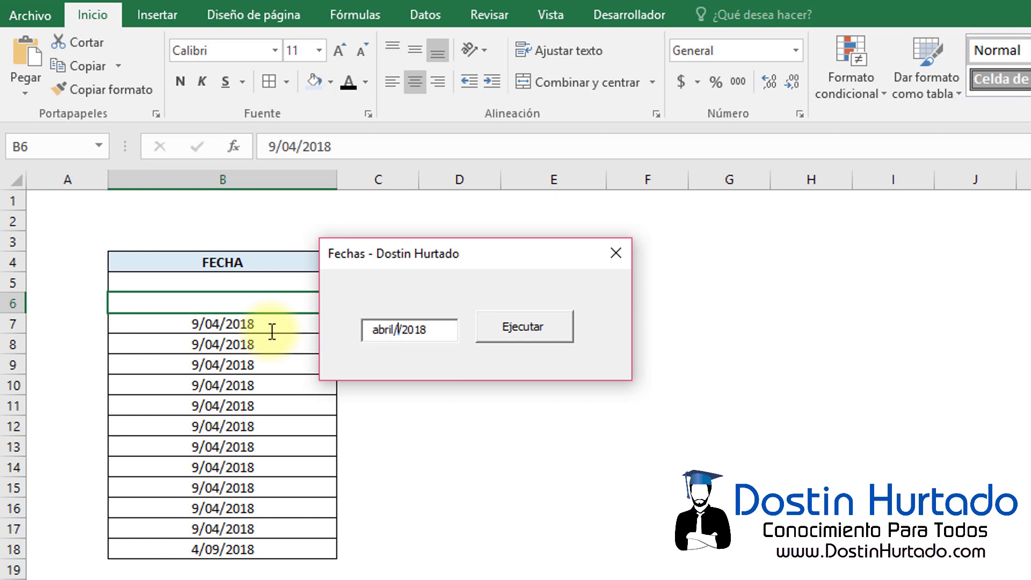
{"action": "type", "text": "9"}
{"action": "left_click", "coordinate": [514, 337]}
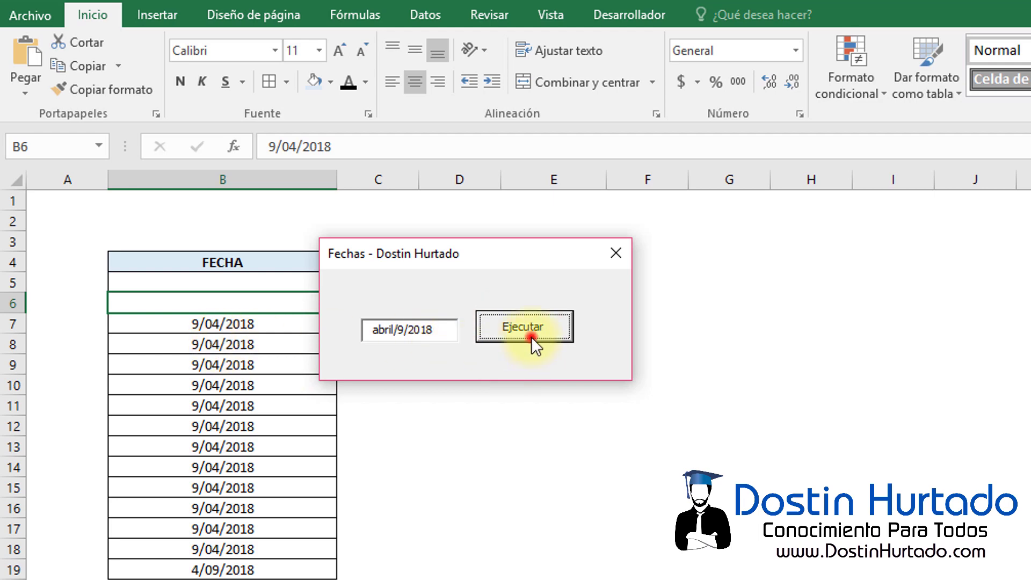
{"action": "left_click", "coordinate": [532, 337]}
{"action": "left_click", "coordinate": [616, 253]}
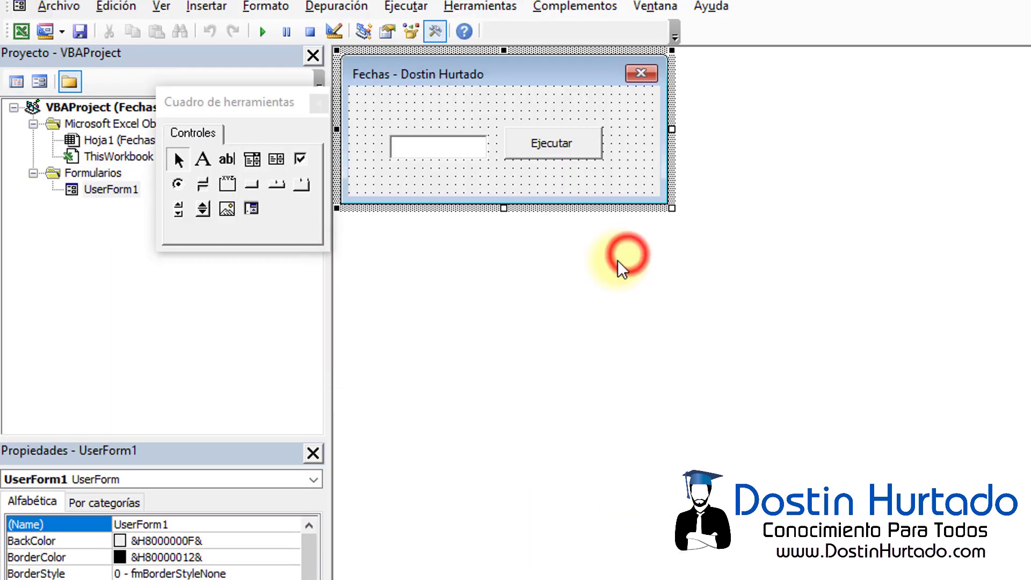
{"action": "double_click", "coordinate": [553, 145]}
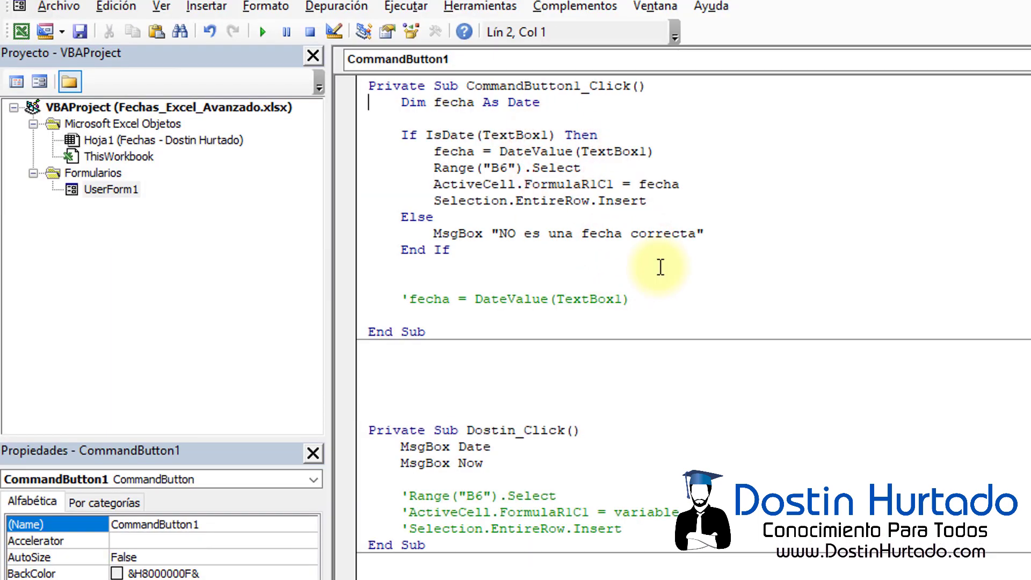
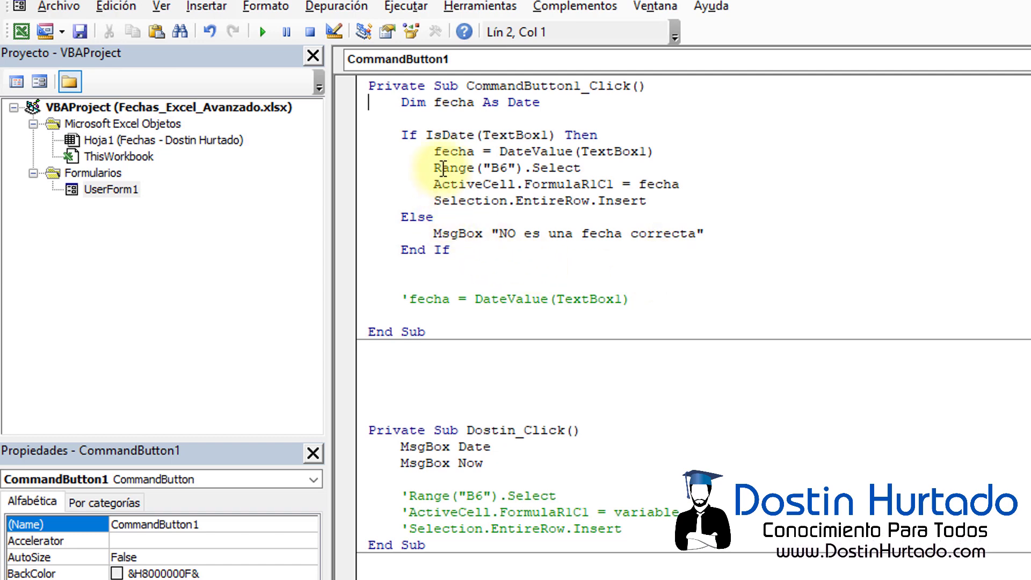
Highlight the date conversion lines and the IsDate check in the existing code.
{"action": "left_click_drag", "start_coordinate": [435, 151], "coordinate": [561, 205]}
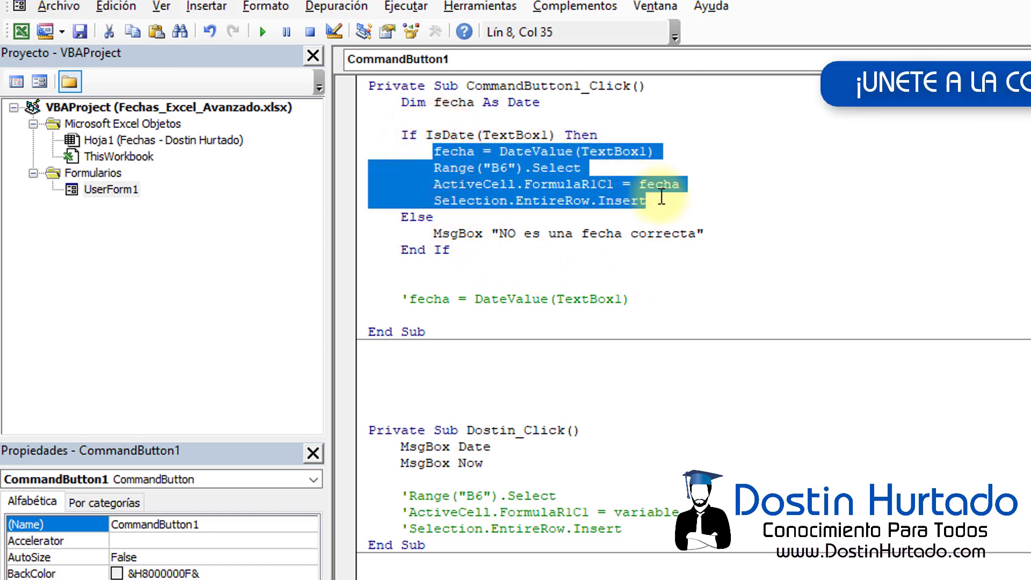
{"action": "left_click", "coordinate": [507, 134]}
{"action": "left_click_drag", "start_coordinate": [416, 135], "coordinate": [532, 135]}
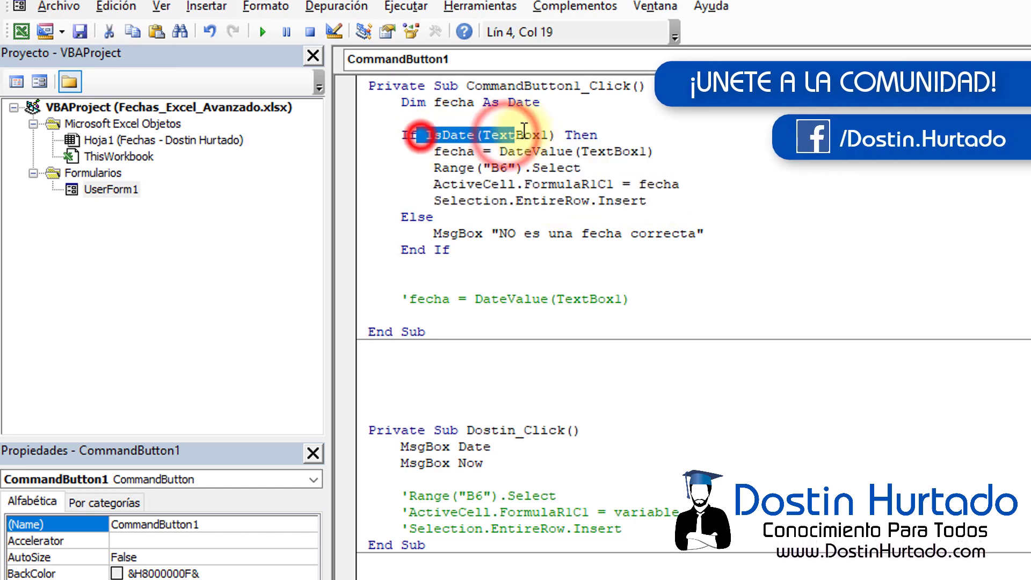
{"action": "left_click", "coordinate": [532, 149]}
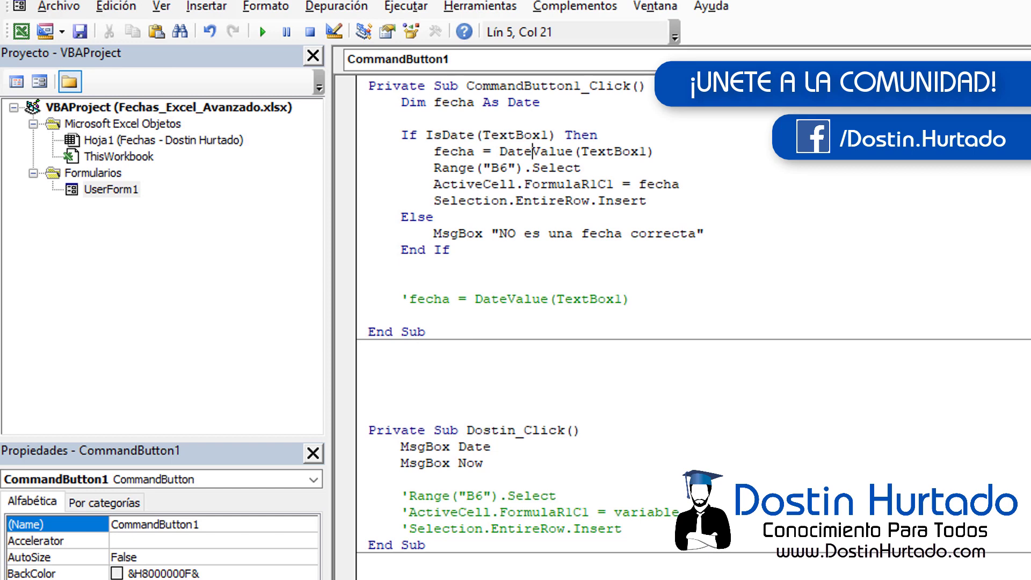
Copy the whole CommandButton1_Click procedure and paste a duplicate beside the original.
{"action": "left_click_drag", "start_coordinate": [424, 332], "coordinate": [335, 94]}
{"action": "key", "text": "ctrl+c"}
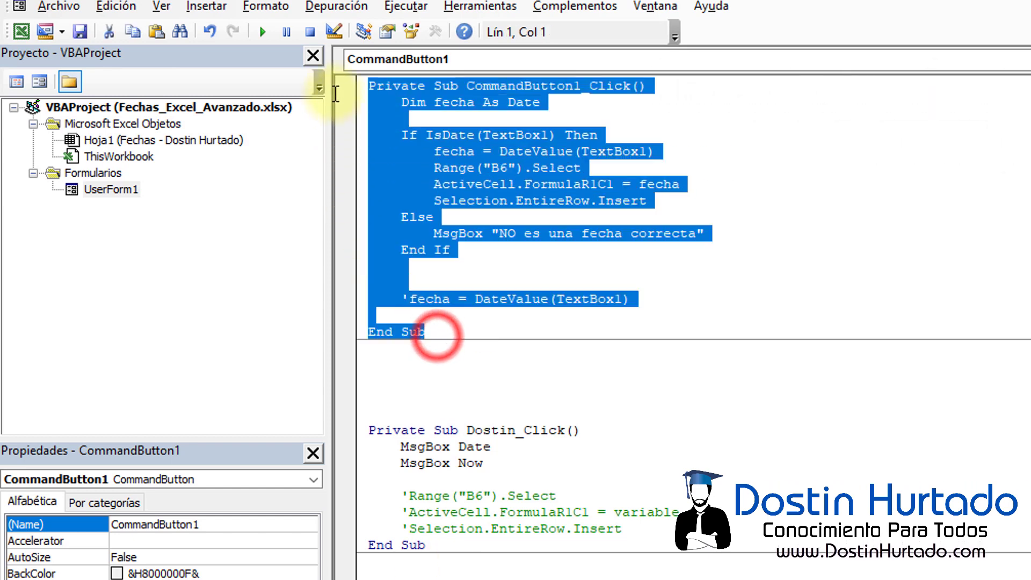
{"action": "left_click", "coordinate": [376, 87]}
{"action": "left_click", "coordinate": [368, 87]}
{"action": "key", "text": "Return"}
{"action": "key", "text": "Return"}
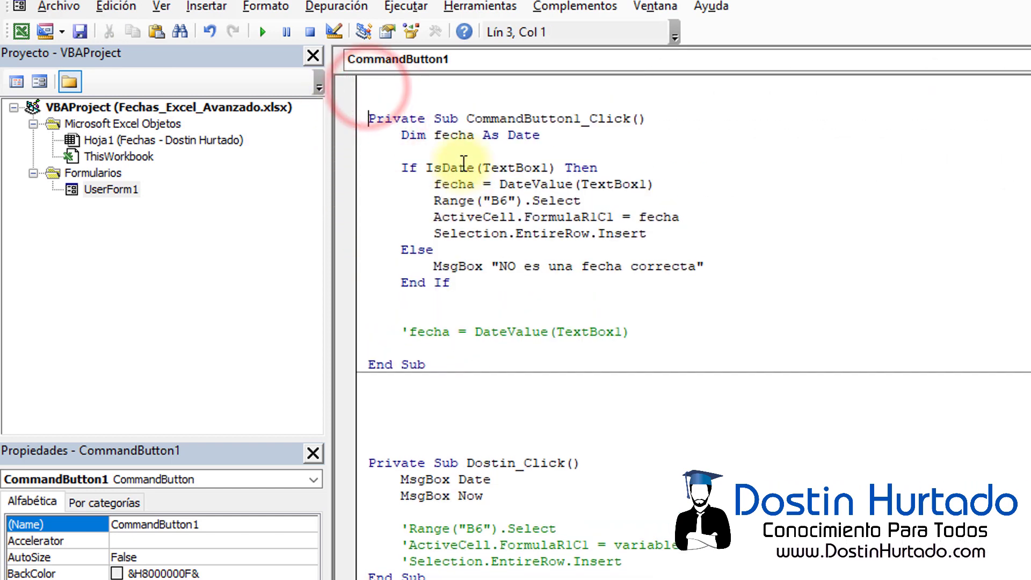
{"action": "key", "text": "ctrl+v"}
{"action": "key", "text": "Return"}
Rename the copied procedure's header from CommandButton1_Click to dostin10_Click.
{"action": "left_click", "coordinate": [581, 381]}
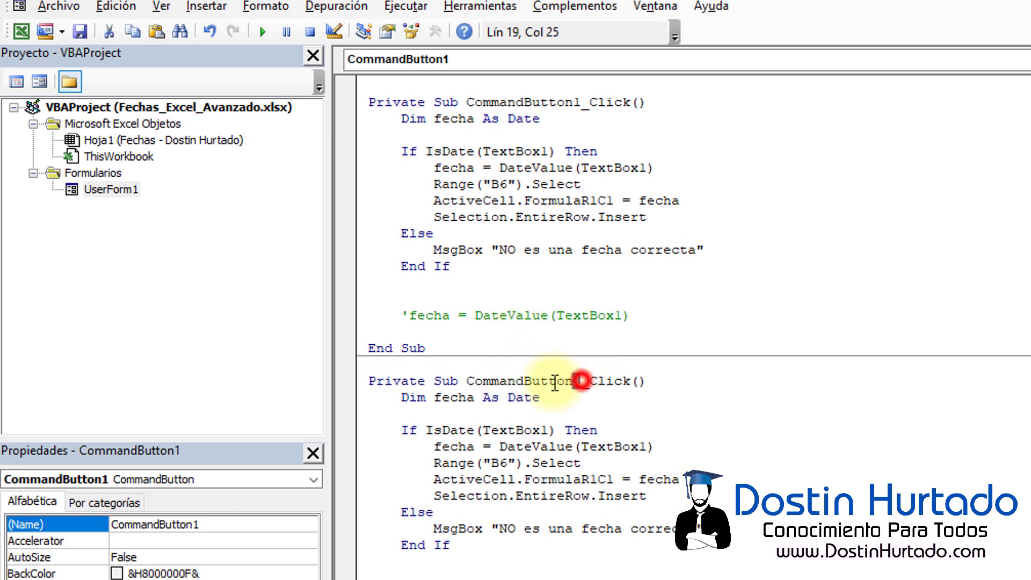
{"action": "left_click_drag", "start_coordinate": [555, 382], "coordinate": [466, 381]}
{"action": "type", "text": "dostin 10"}
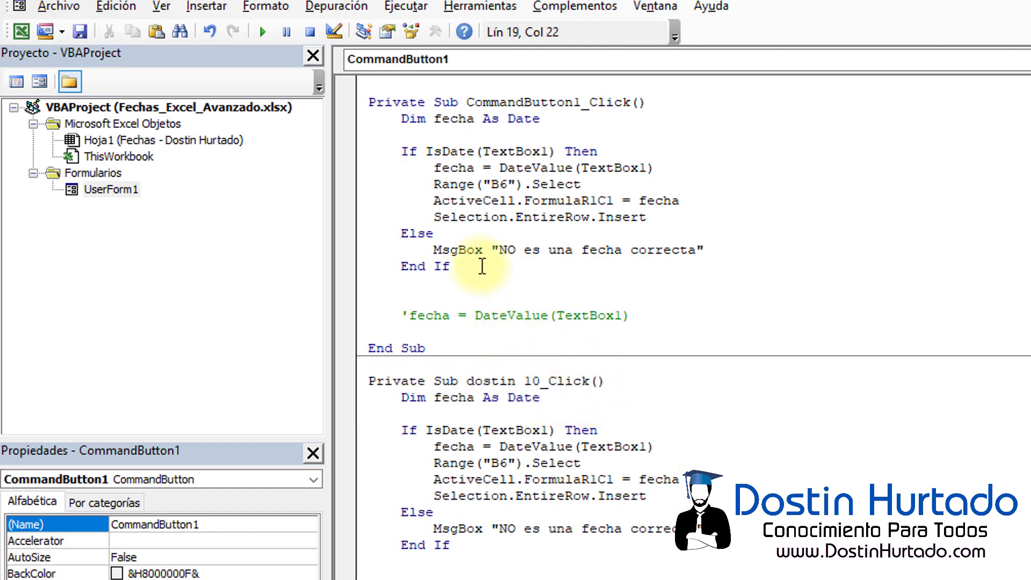
{"action": "left_click", "coordinate": [517, 381]}
{"action": "key", "text": "Delete"}
Delete all body lines of the original CommandButton1_Click procedure.
{"action": "left_click", "coordinate": [543, 291]}
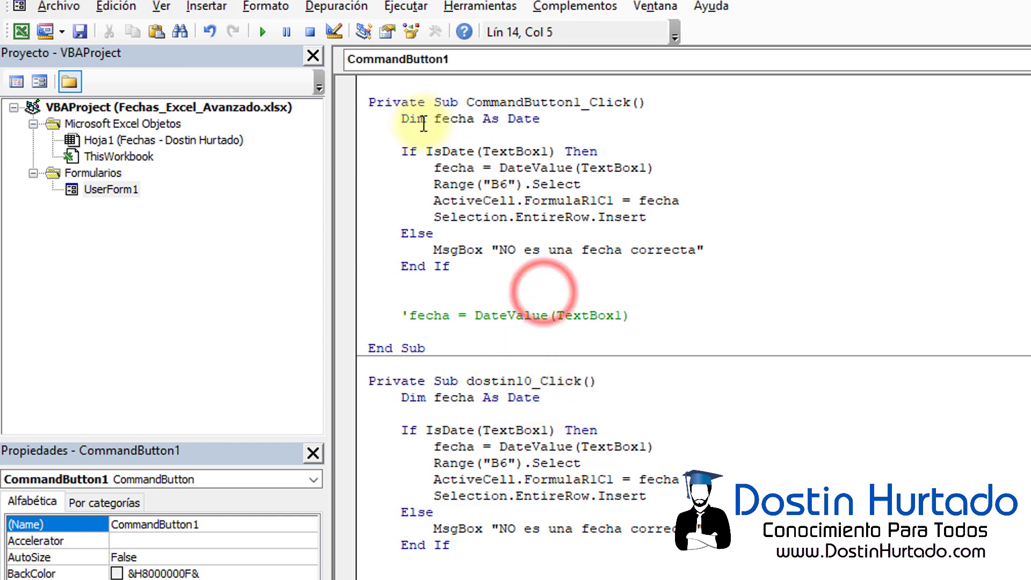
{"action": "mouse_move", "coordinate": [396, 119]}
{"action": "left_mouse_down"}
{"action": "mouse_move", "coordinate": [686, 276]}
{"action": "mouse_move", "coordinate": [712, 312]}
{"action": "left_mouse_up"}
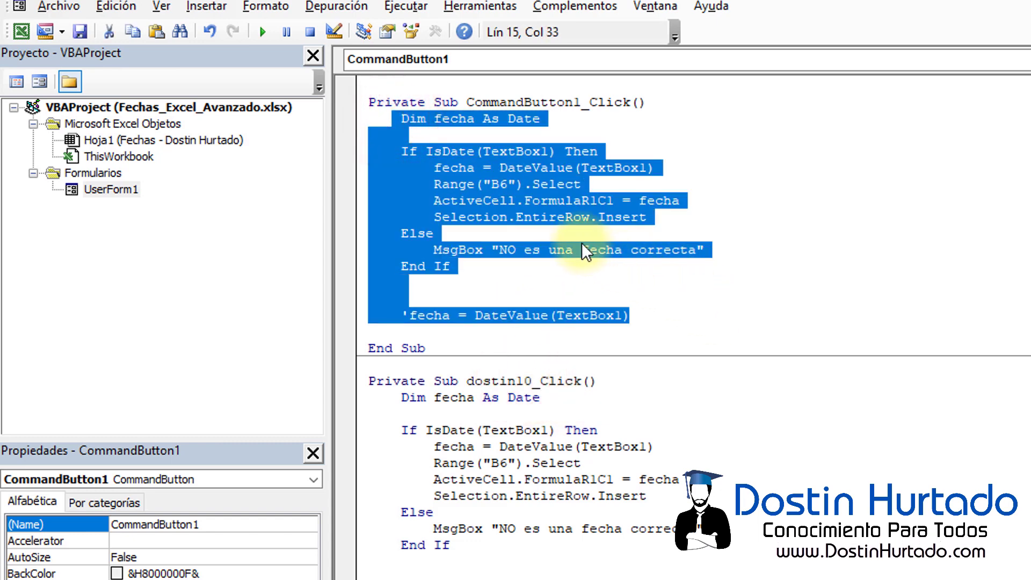
{"action": "key", "text": "Delete"}
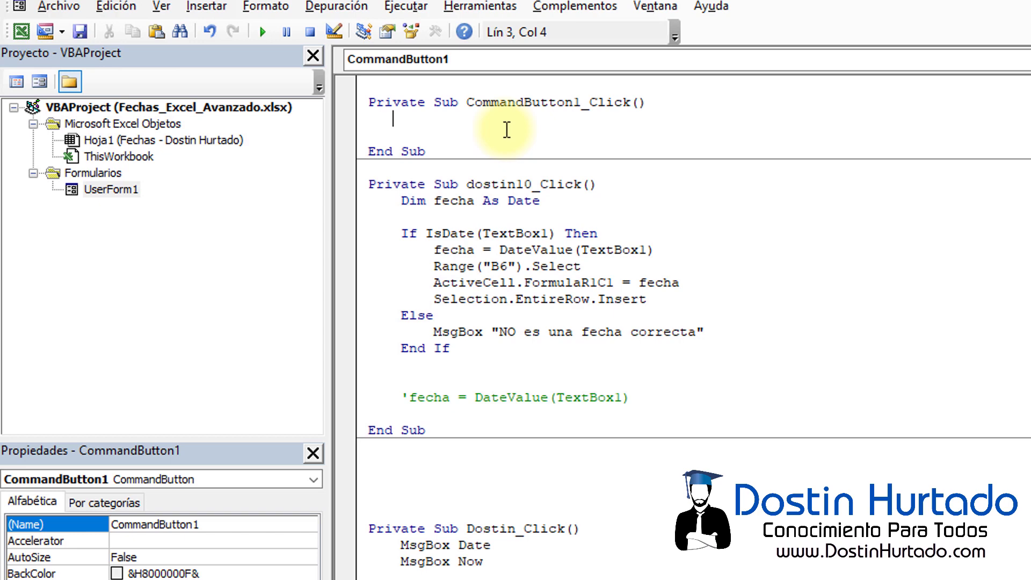
Write MsgBox DateAdd("d", 30, Date) as the body of CommandButton1_Click.
{"action": "type", "text": "msgbo"}
{"action": "type", "text": "x da"}
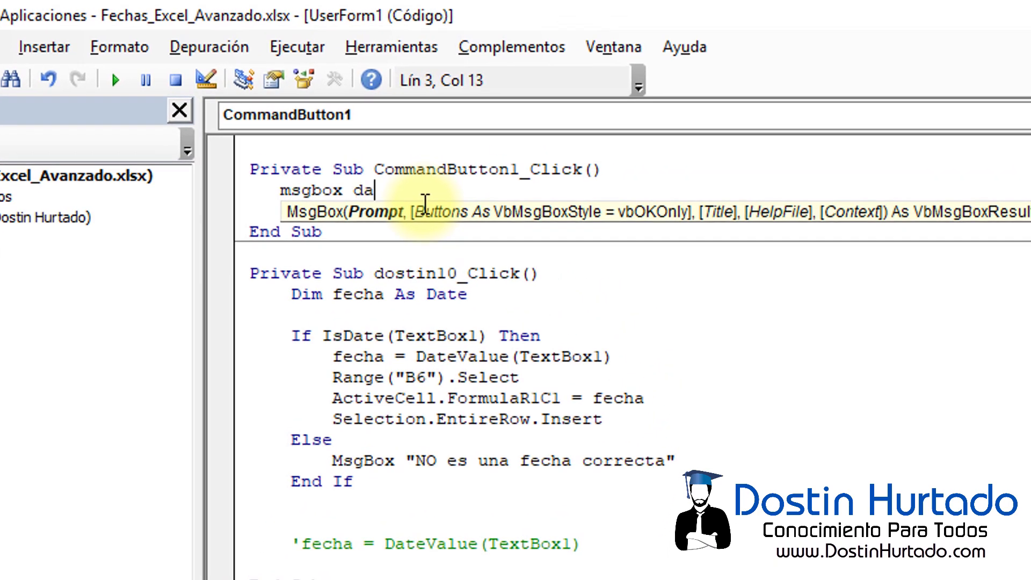
{"action": "type", "text": "teadd"}
{"action": "type", "text": "("}
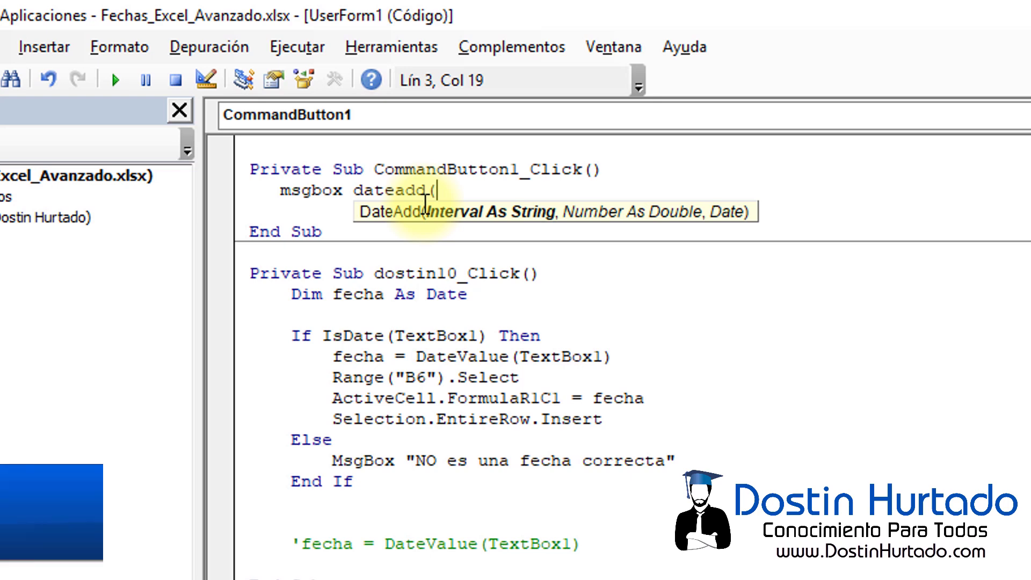
{"action": "type", "text": "\"d"}
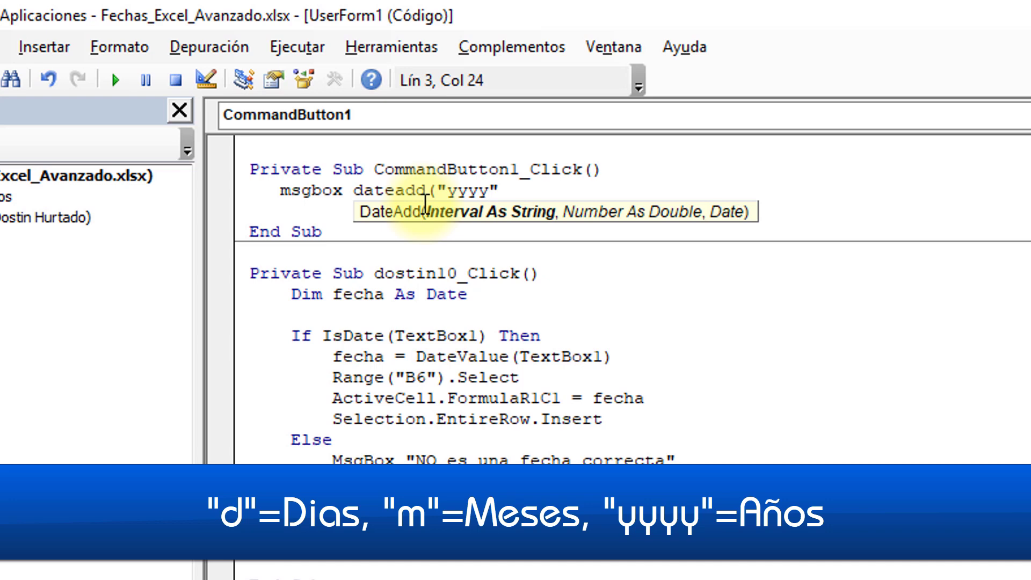
{"action": "key", "text": "BackSpace"}
{"action": "key", "text": "BackSpace"}
{"action": "key", "text": "BackSpace"}
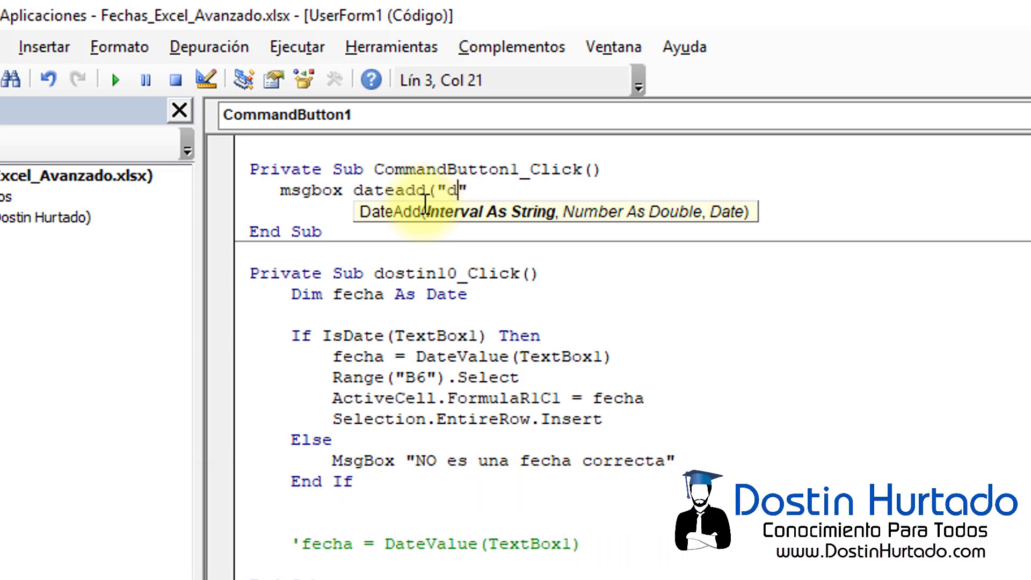
{"action": "key", "text": "Right"}
{"action": "type", "text": ","}
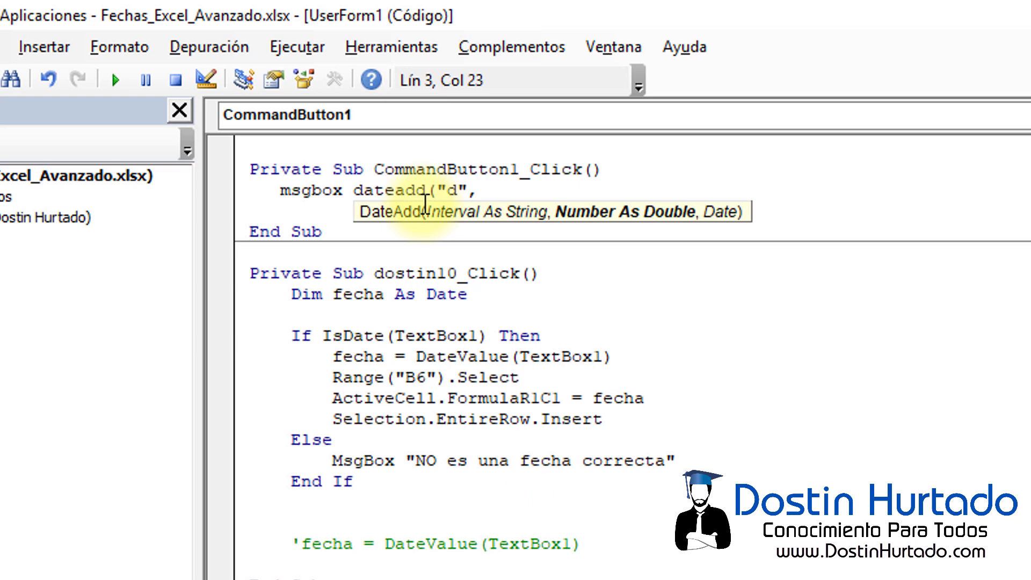
{"action": "type", "text": "30,date"}
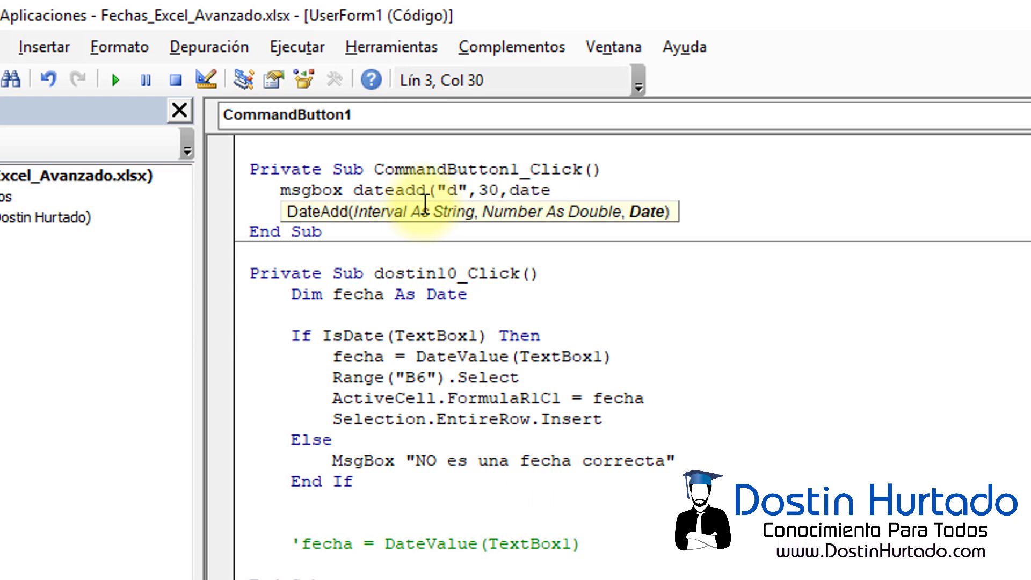
{"action": "type", "text": ")"}
{"action": "left_click", "coordinate": [417, 249]}
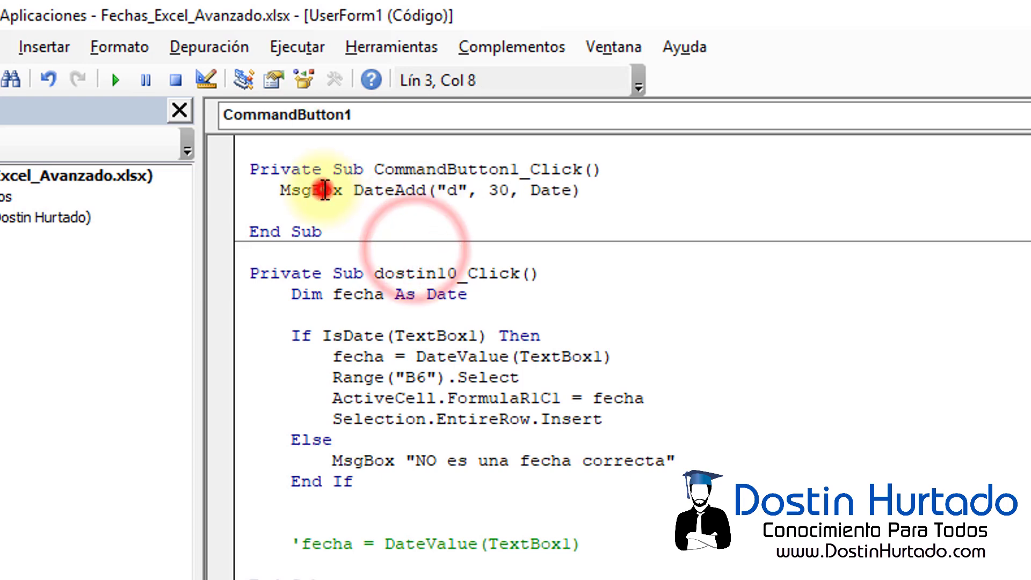
{"action": "double_click", "coordinate": [301, 191]}
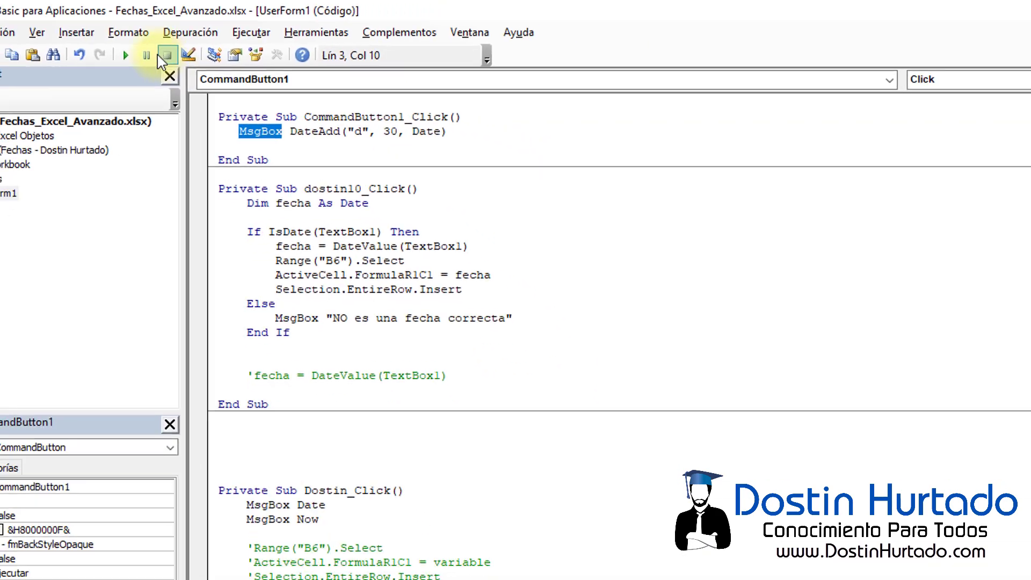
Run the Fechas form, confirm Ejecutar shows 9/05/2018, then close the message and form.
{"action": "left_click", "coordinate": [116, 79]}
{"action": "left_click", "coordinate": [584, 341]}
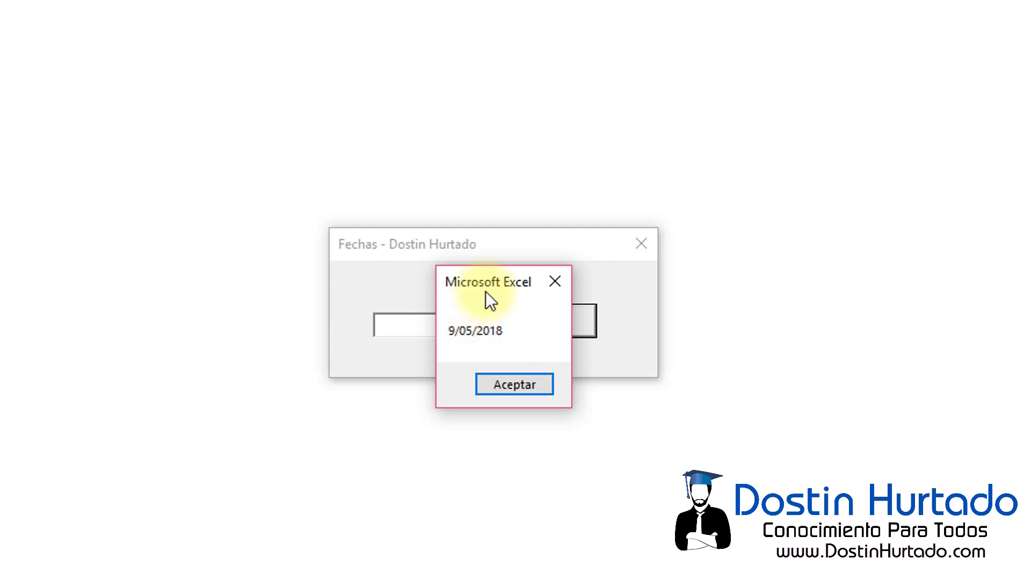
{"action": "left_click_drag", "start_coordinate": [486, 281], "coordinate": [473, 251]}
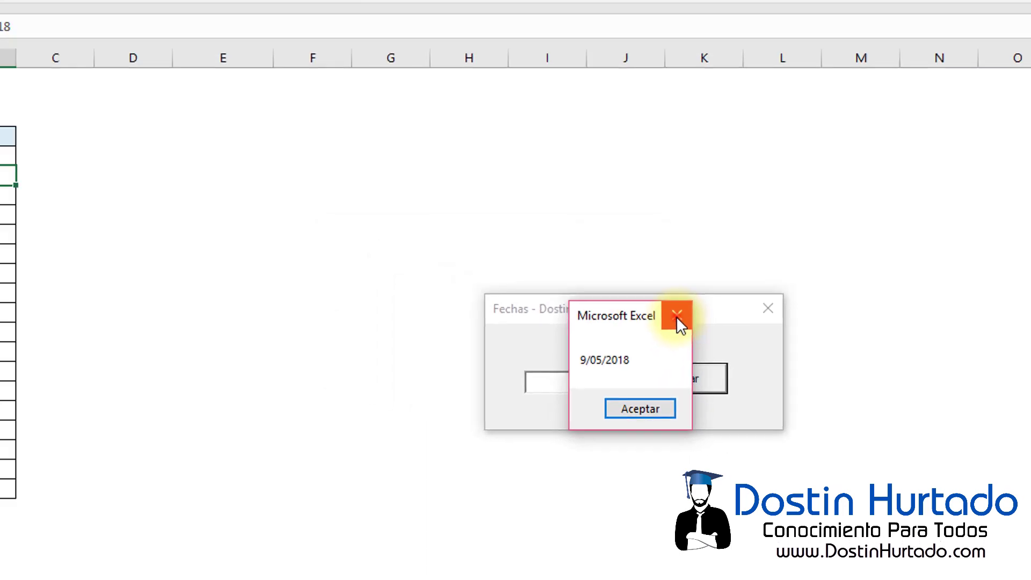
{"action": "left_click", "coordinate": [842, 402]}
{"action": "left_click", "coordinate": [922, 396]}
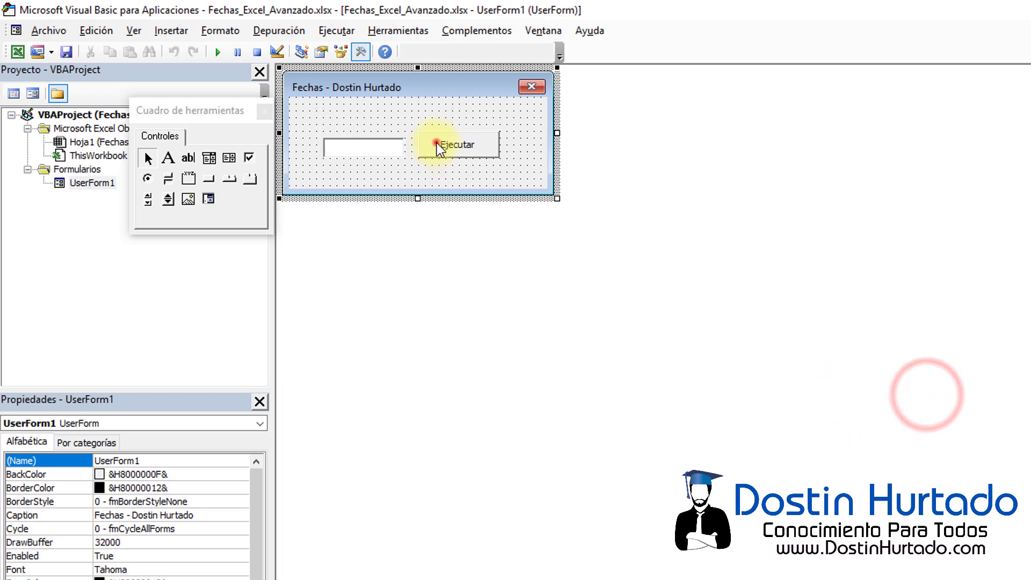
Change the DateAdd call to add one month: MsgBox DateAdd("m", 1, Date).
{"action": "double_click", "coordinate": [436, 144]}
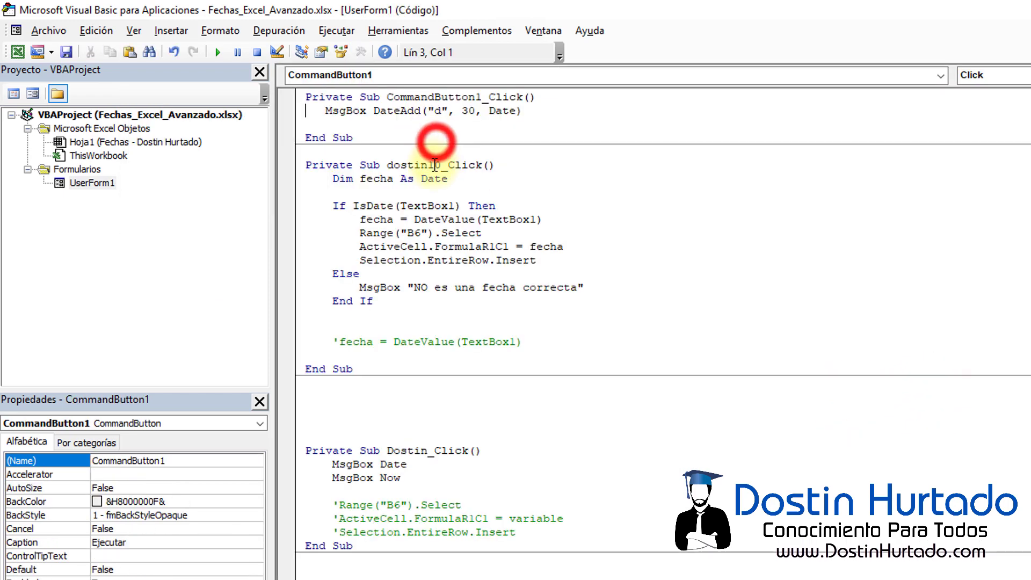
{"action": "key", "text": "Delete"}
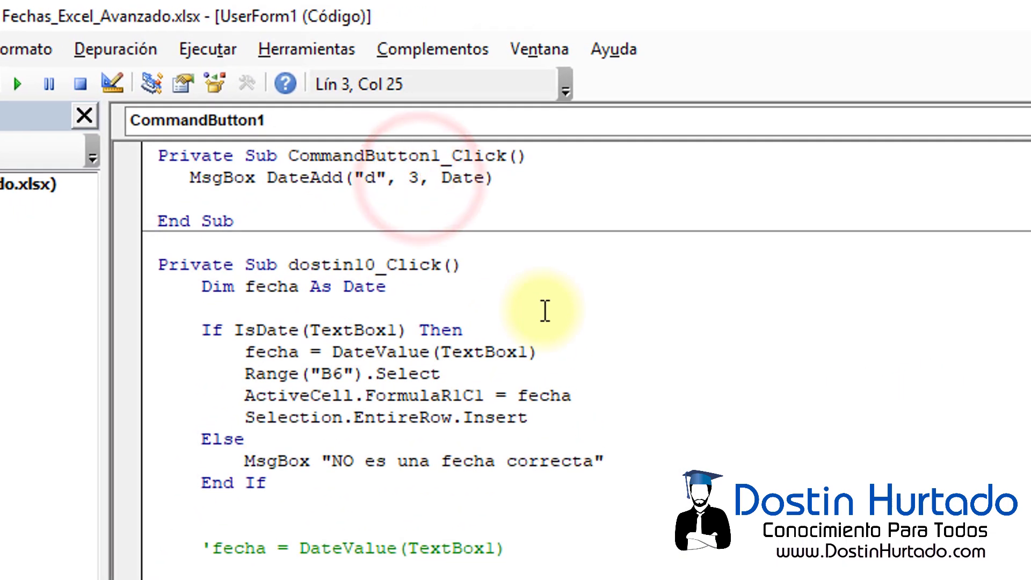
{"action": "key", "text": "BackSpace"}
{"action": "type", "text": "1"}
{"action": "left_click", "coordinate": [378, 177]}
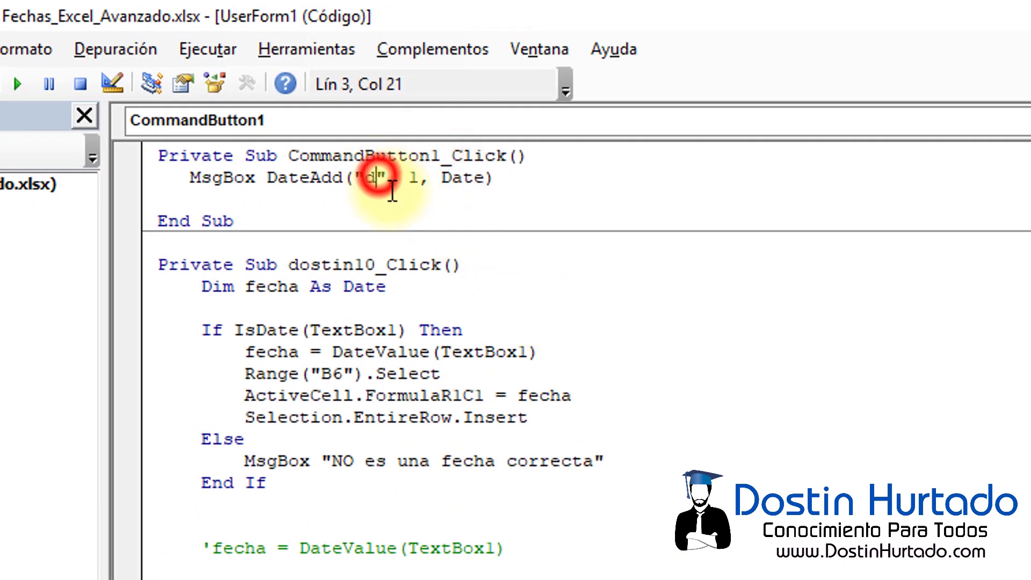
{"action": "key", "text": "BackSpace"}
{"action": "type", "text": "m"}
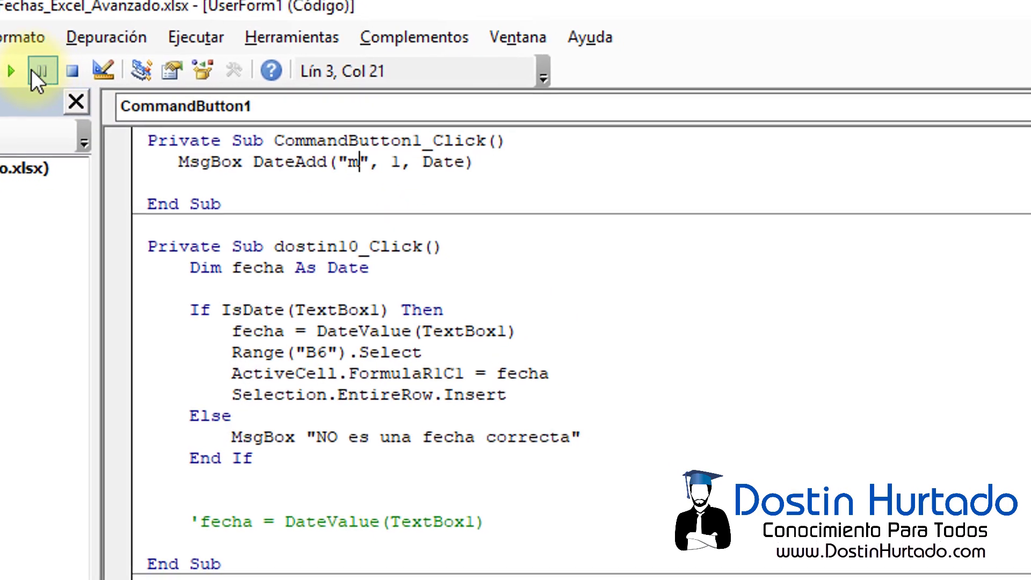
Test the one-month result on the running form, then close it and reopen the button's code.
{"action": "left_click", "coordinate": [17, 84]}
{"action": "left_click", "coordinate": [579, 334]}
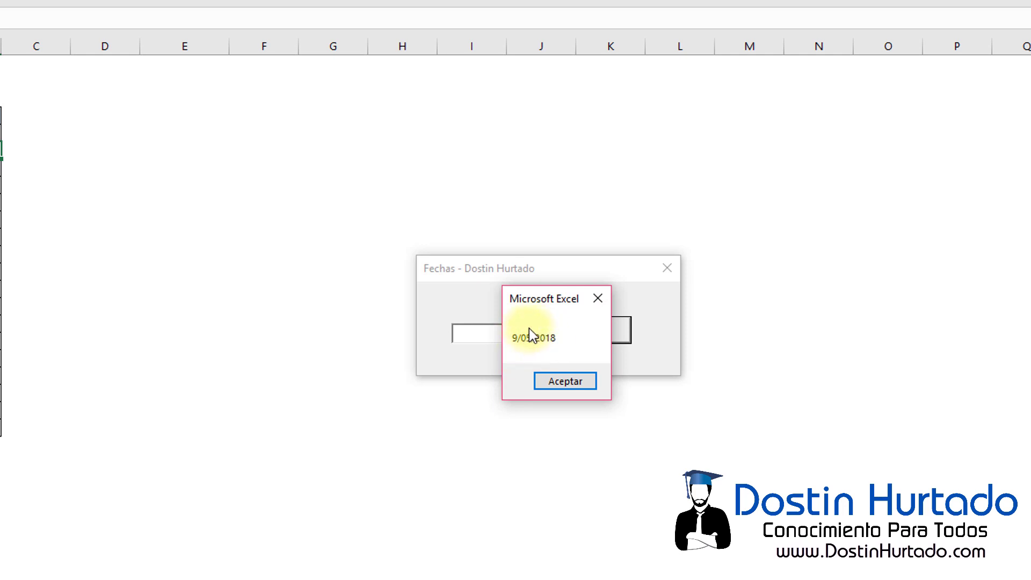
{"action": "left_click", "coordinate": [603, 309]}
{"action": "left_click", "coordinate": [773, 317]}
{"action": "double_click", "coordinate": [484, 144]}
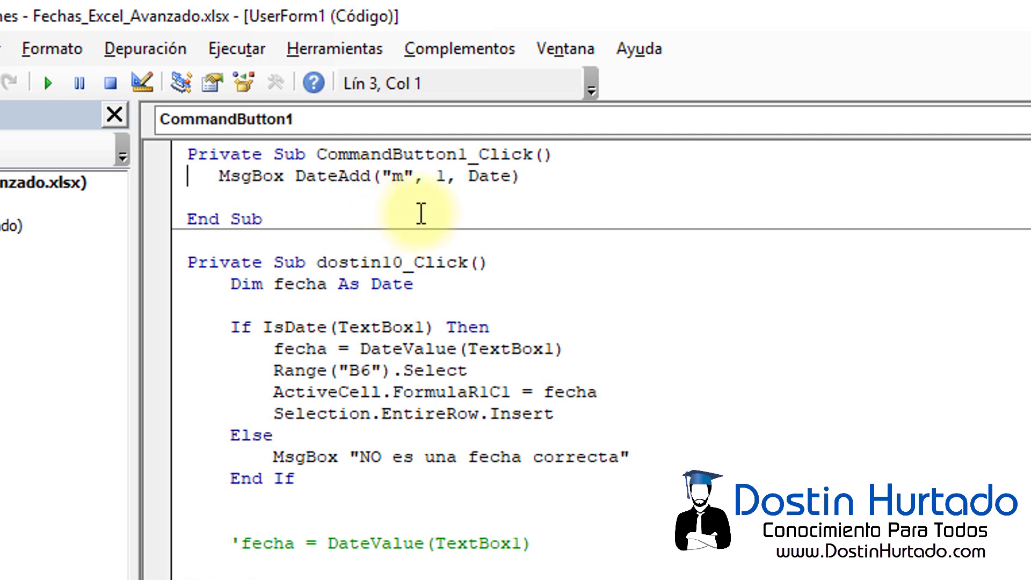
Replace the fixed 1 in DateAdd with TextBox1.
{"action": "left_click", "coordinate": [449, 176]}
{"action": "double_click", "coordinate": [443, 175]}
{"action": "type", "text": "textbox"}
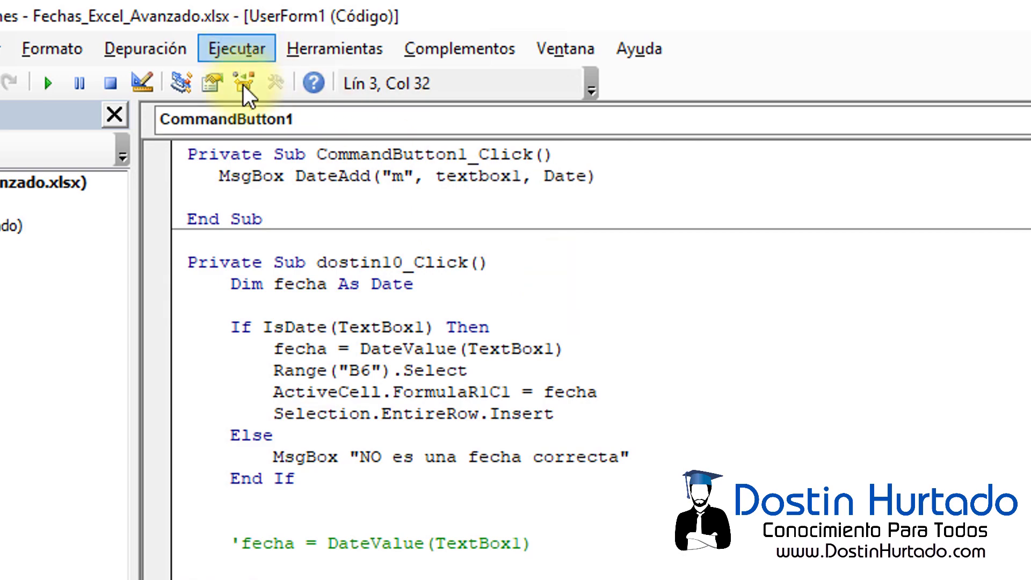
{"action": "left_click", "coordinate": [263, 214]}
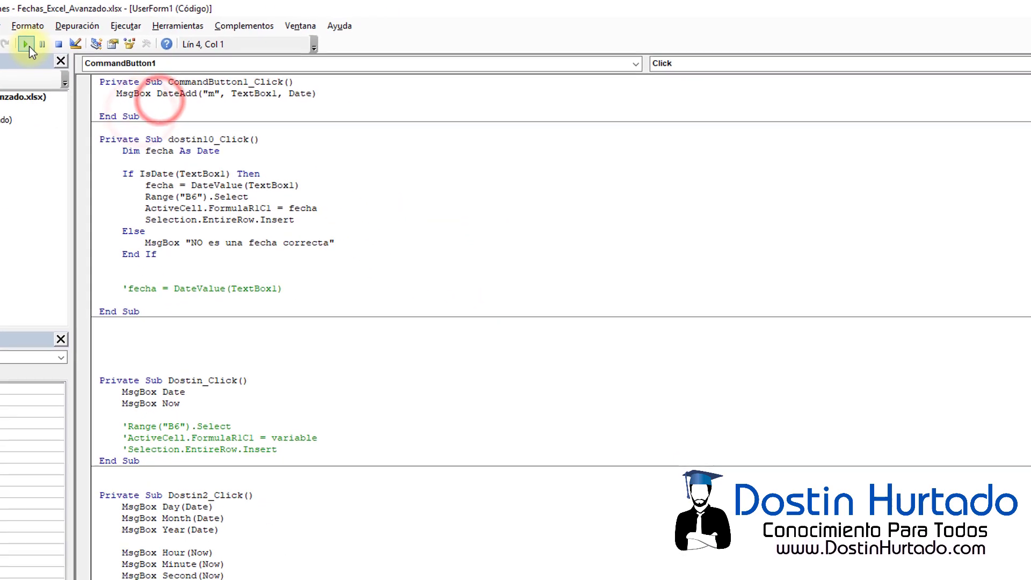
Test the form with 1 (9/05/2018) and 2 (9/06/2018), then close it.
{"action": "left_click", "coordinate": [29, 47]}
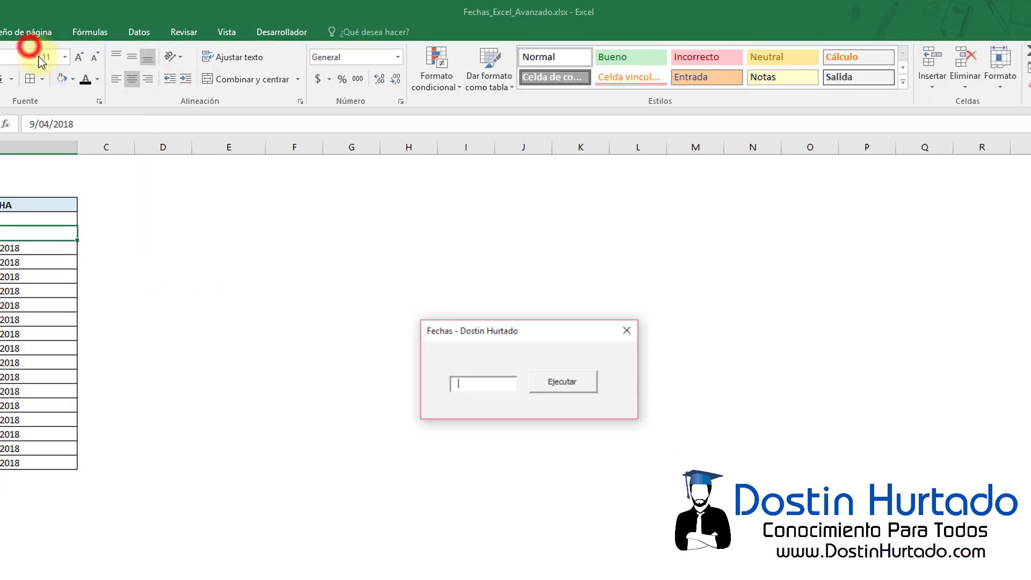
{"action": "left_click", "coordinate": [372, 318]}
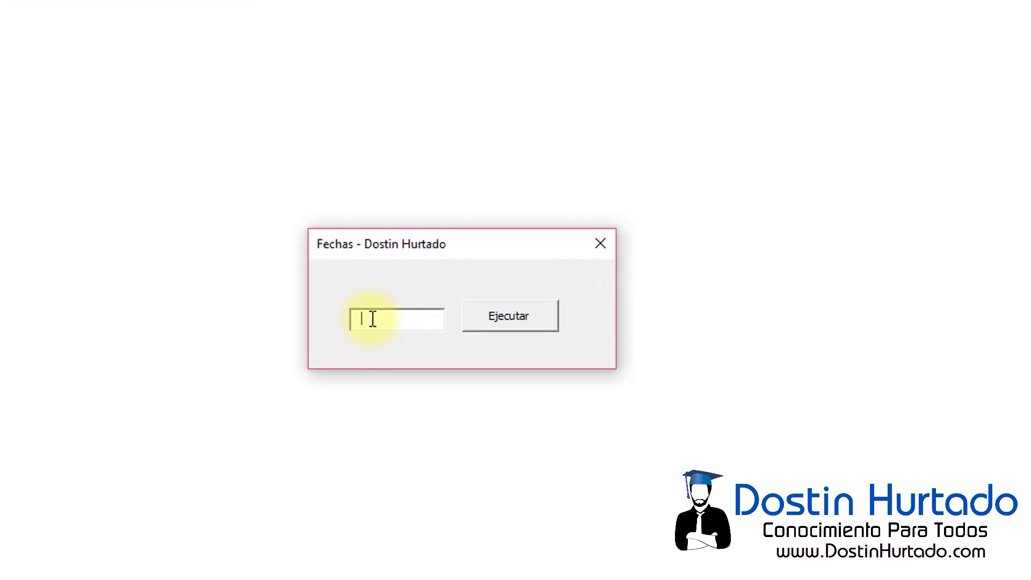
{"action": "type", "text": "1"}
{"action": "left_click", "coordinate": [493, 322]}
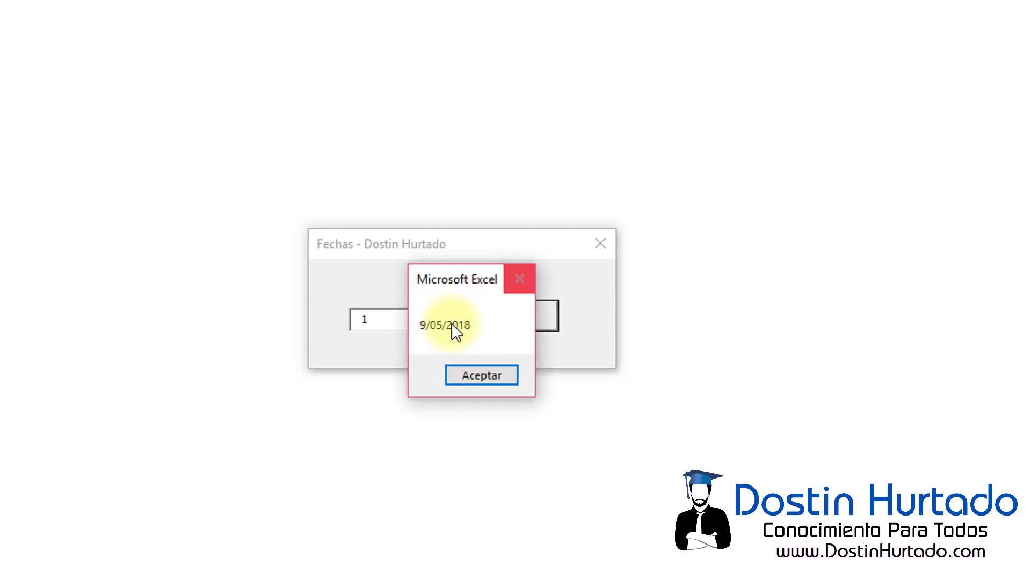
{"action": "left_click", "coordinate": [520, 278]}
{"action": "double_click", "coordinate": [368, 321]}
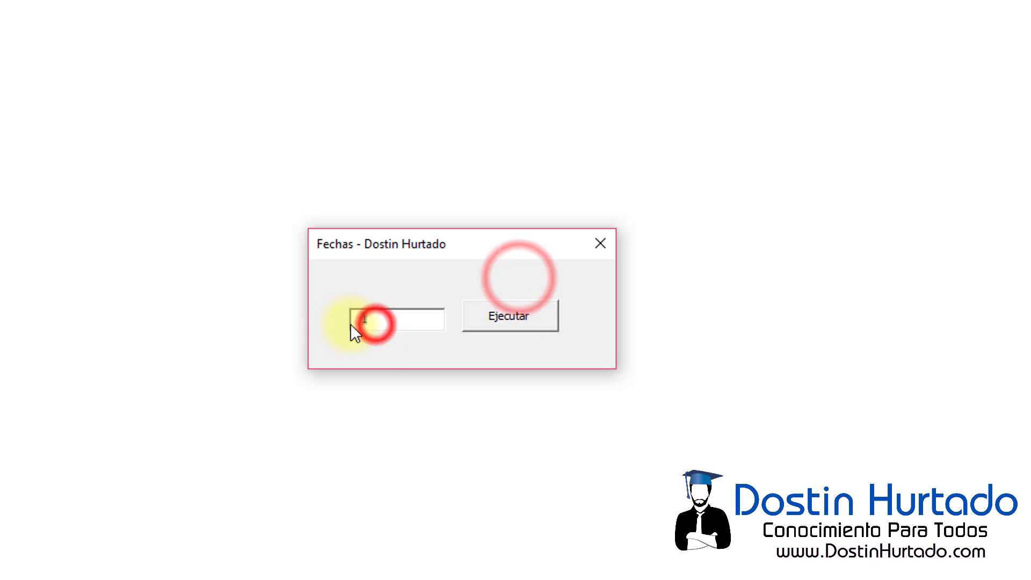
{"action": "type", "text": "2"}
{"action": "left_click", "coordinate": [502, 324]}
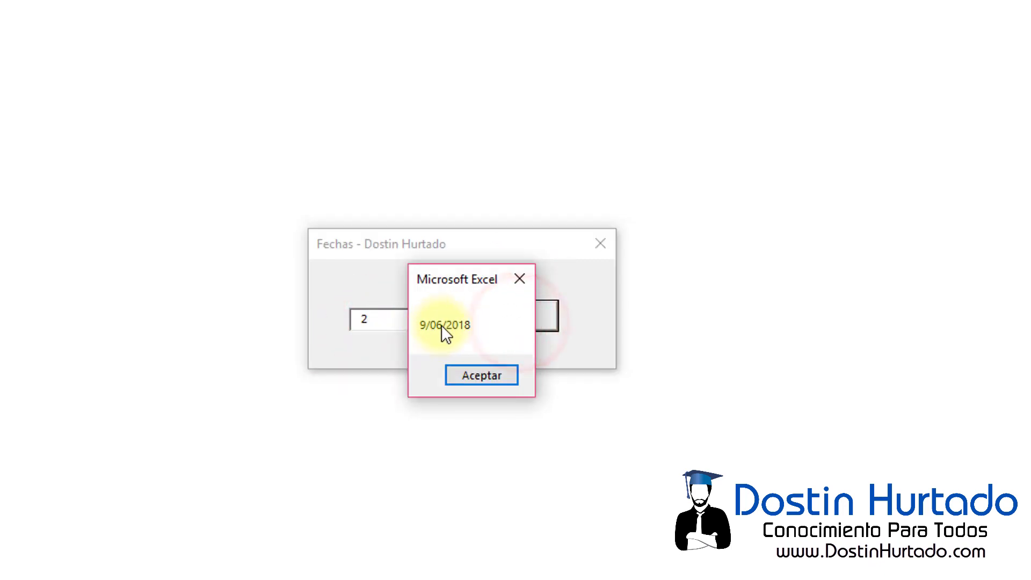
{"action": "left_click", "coordinate": [516, 280]}
{"action": "left_click", "coordinate": [640, 262]}
Switch the DateAdd interval in the button's code from "m" to "d".
{"action": "double_click", "coordinate": [552, 168]}
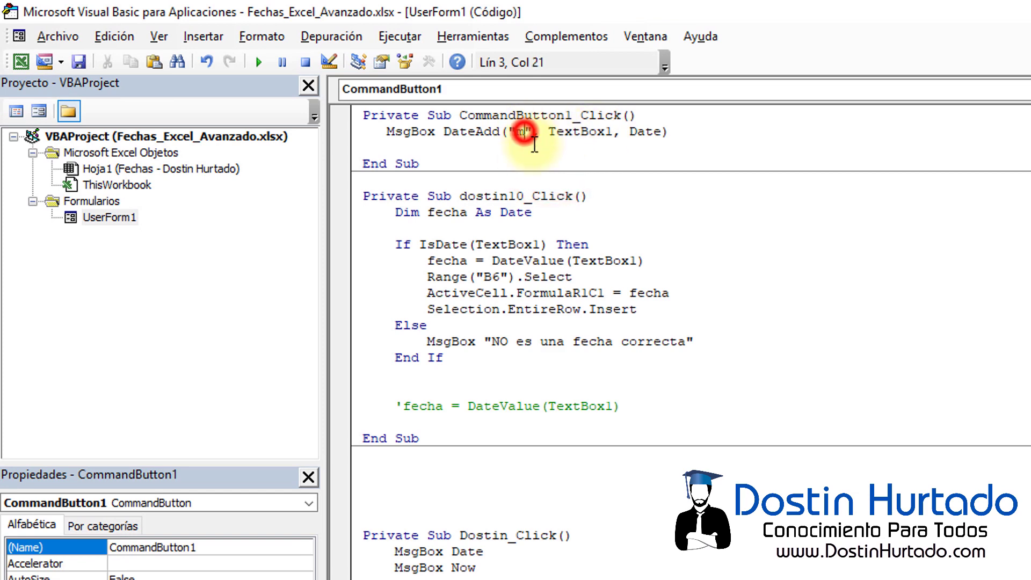
{"action": "key", "text": "BackSpace"}
{"action": "type", "text": "d"}
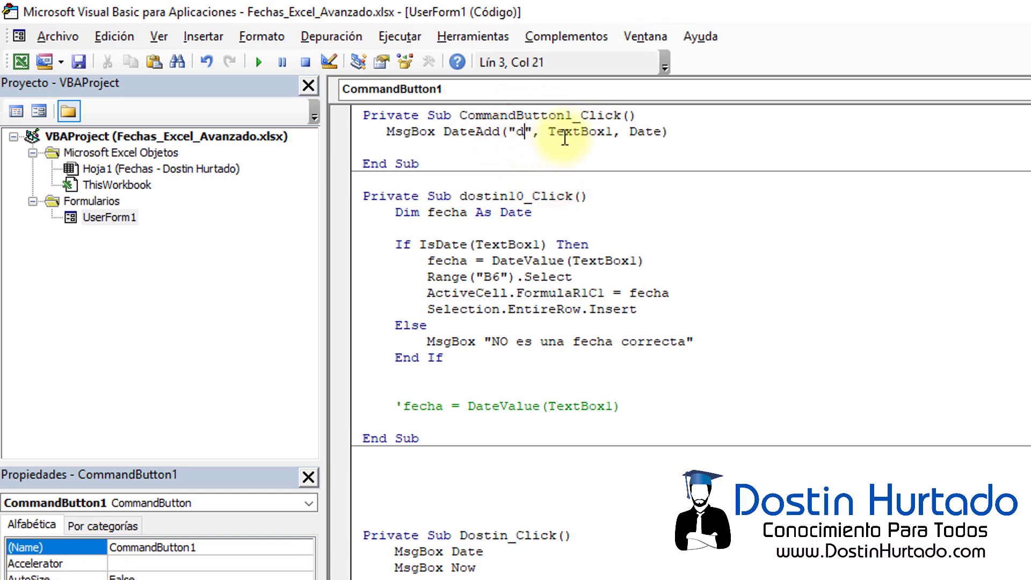
{"action": "left_click", "coordinate": [258, 62]}
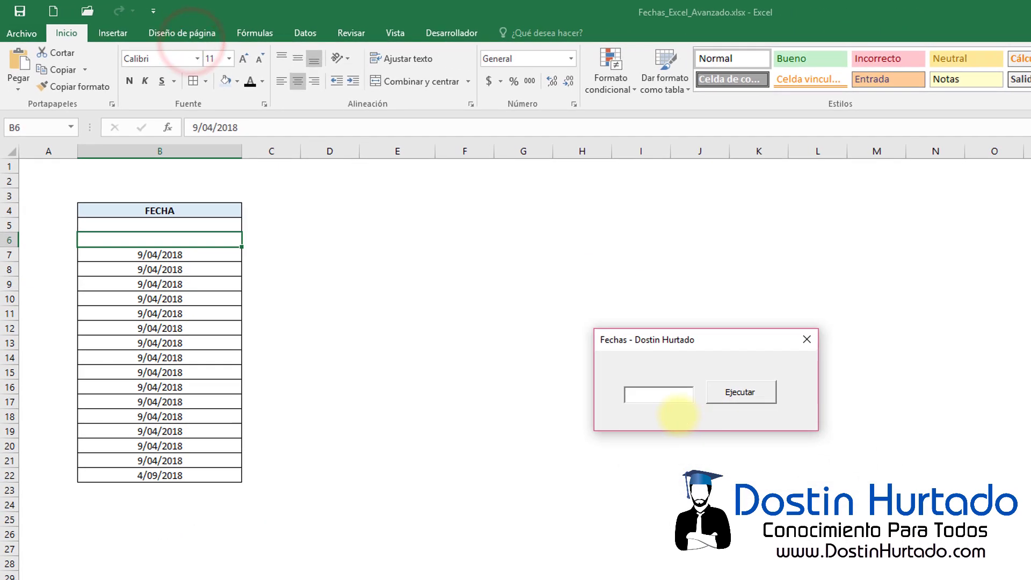
{"action": "type", "text": "asdasd"}
{"action": "left_click", "coordinate": [721, 396]}
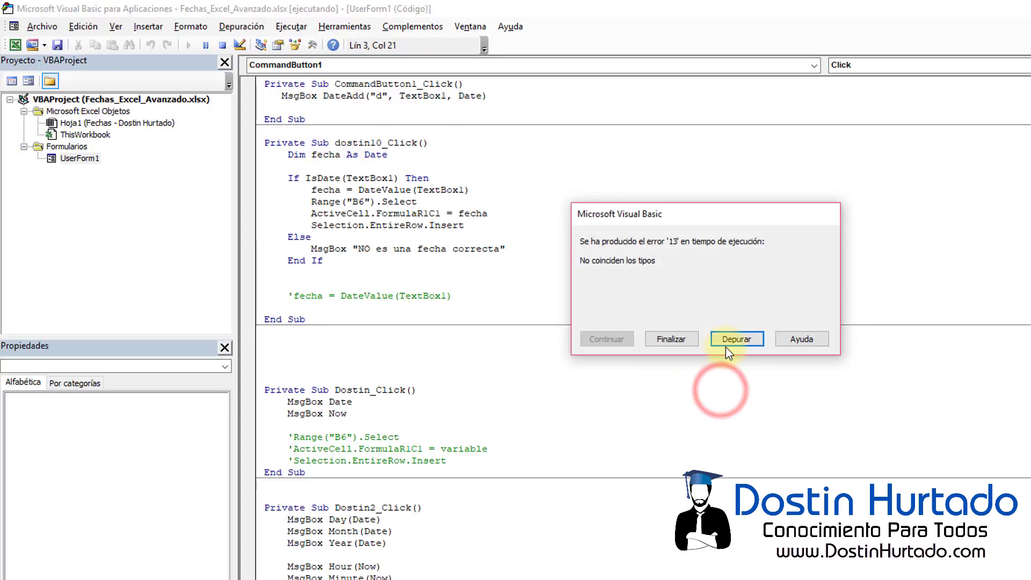
{"action": "left_click", "coordinate": [740, 339]}
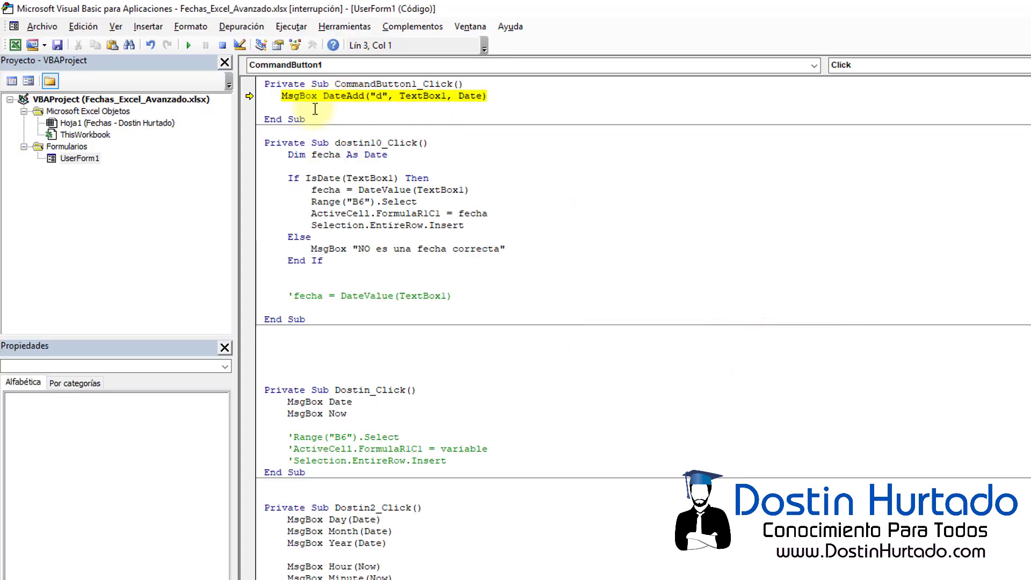
{"action": "left_click", "coordinate": [222, 44]}
{"action": "left_click", "coordinate": [381, 123]}
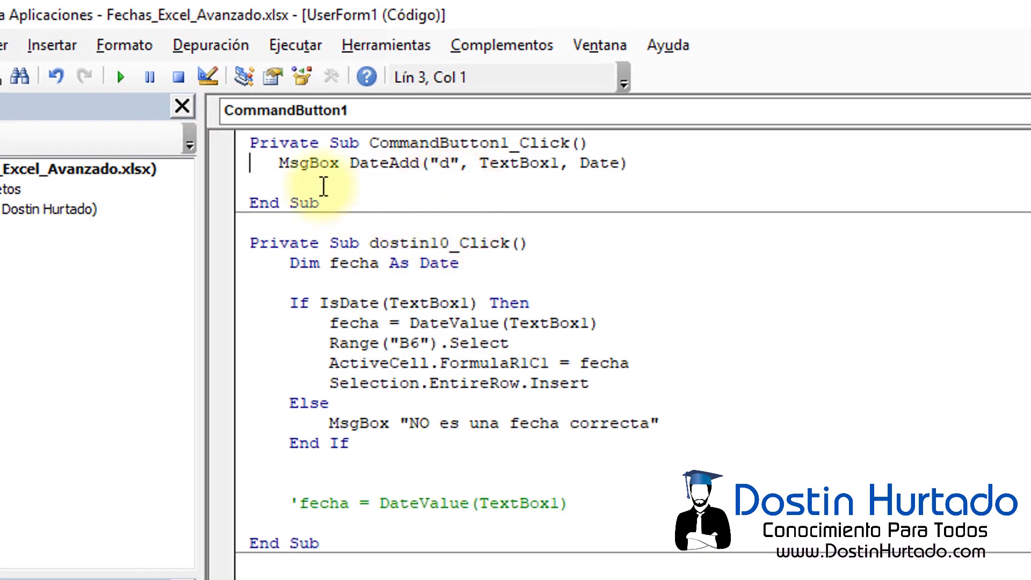
Add an If IsNumeric(TextBox1) Then line above the DateAdd MsgBox.
{"action": "left_click", "coordinate": [252, 163]}
{"action": "key", "text": "Return"}
{"action": "key", "text": "Up"}
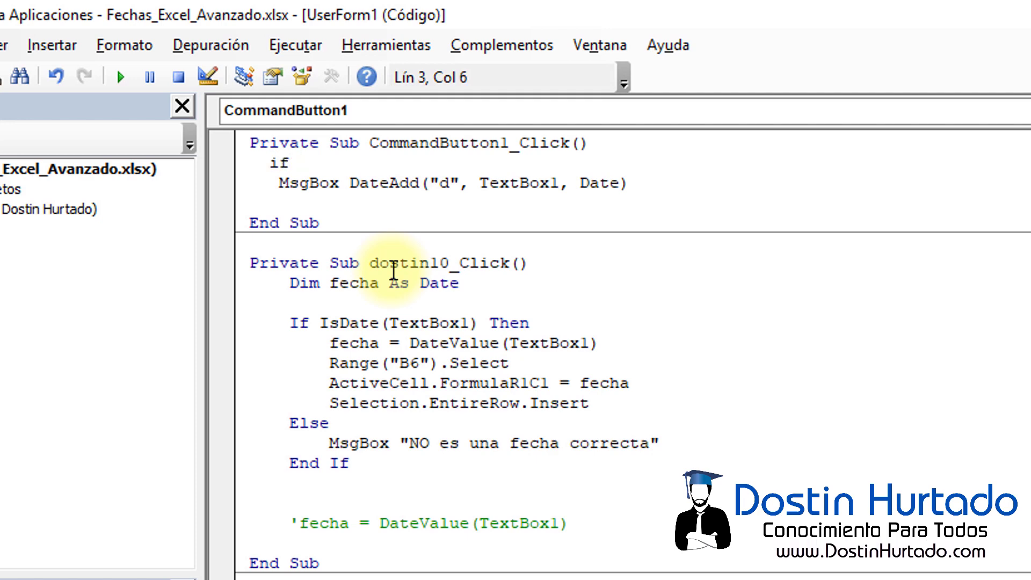
{"action": "type", "text": "isnumeric"}
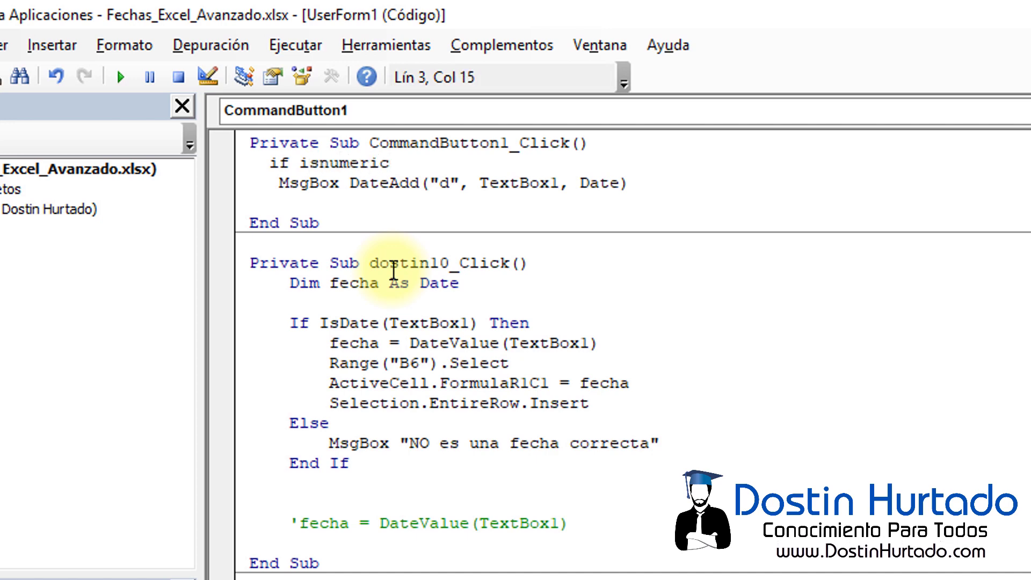
{"action": "type", "text": "(textb"}
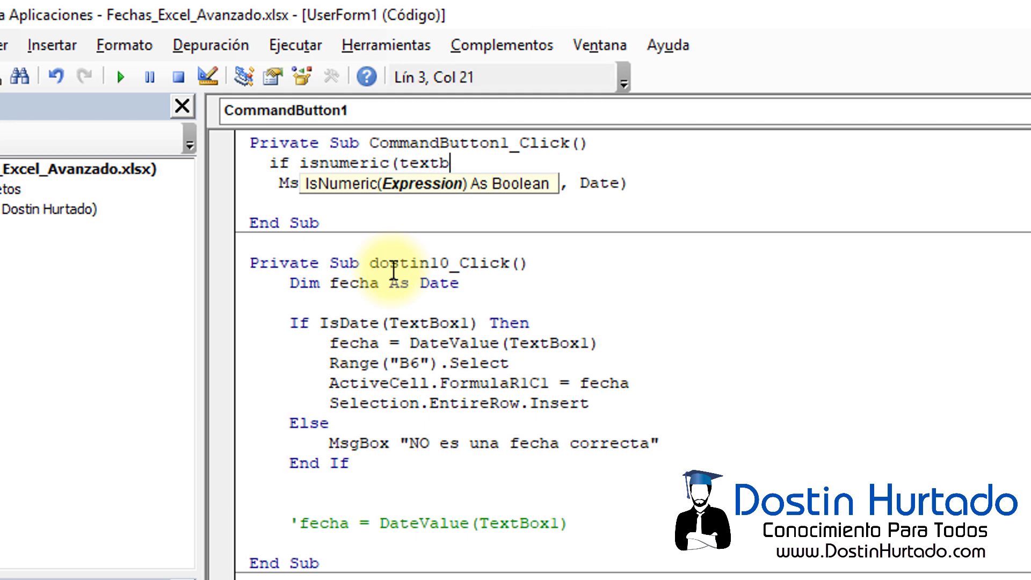
{"action": "type", "text": "ox1) Then"}
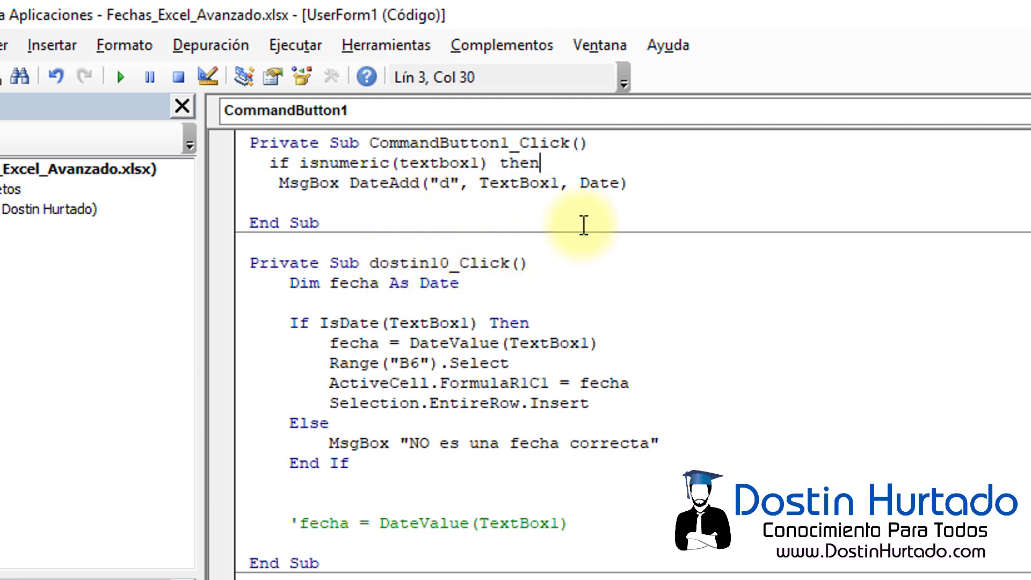
Add an Else line after the MsgBox and indent the If block lines.
{"action": "key", "text": "Home"}
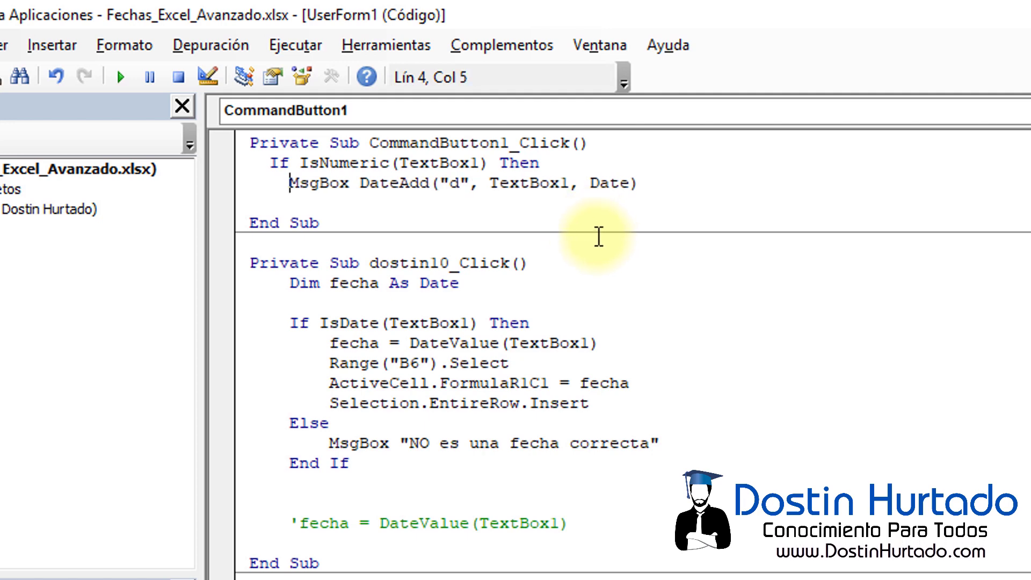
{"action": "left_click", "coordinate": [675, 179]}
{"action": "key", "text": "Return"}
{"action": "type", "text": "else"}
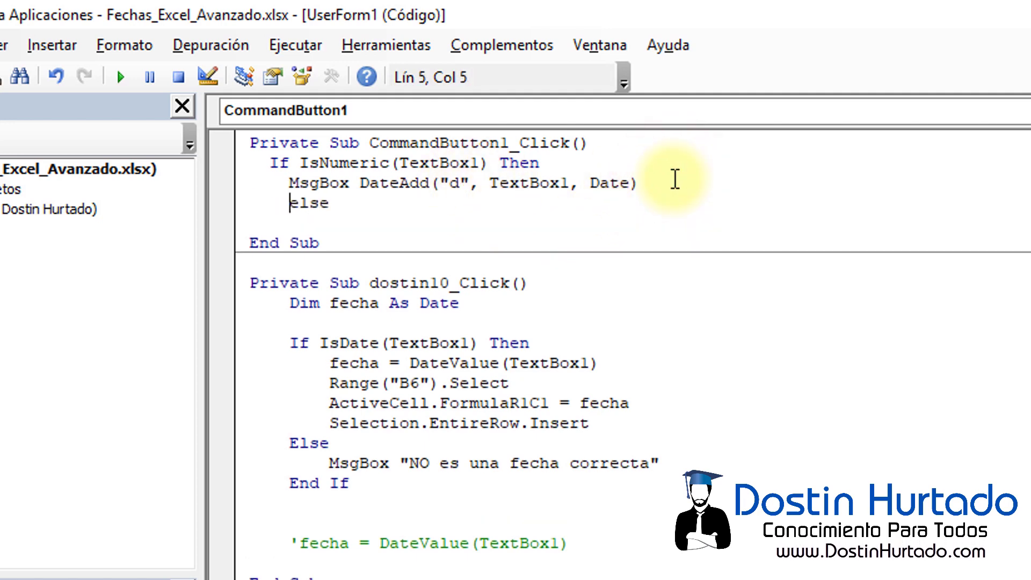
{"action": "key", "text": "Up"}
{"action": "key", "text": "Tab"}
{"action": "key", "text": "Down"}
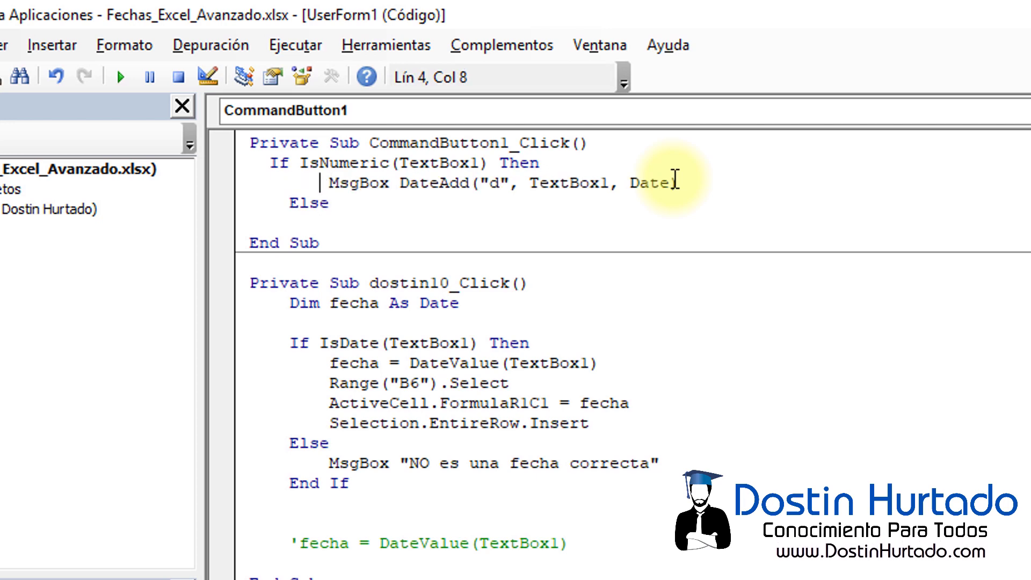
{"action": "key", "text": "Home"}
{"action": "key", "text": "BackSpace"}
{"action": "key", "text": "BackSpace"}
{"action": "key", "text": "Tab"}
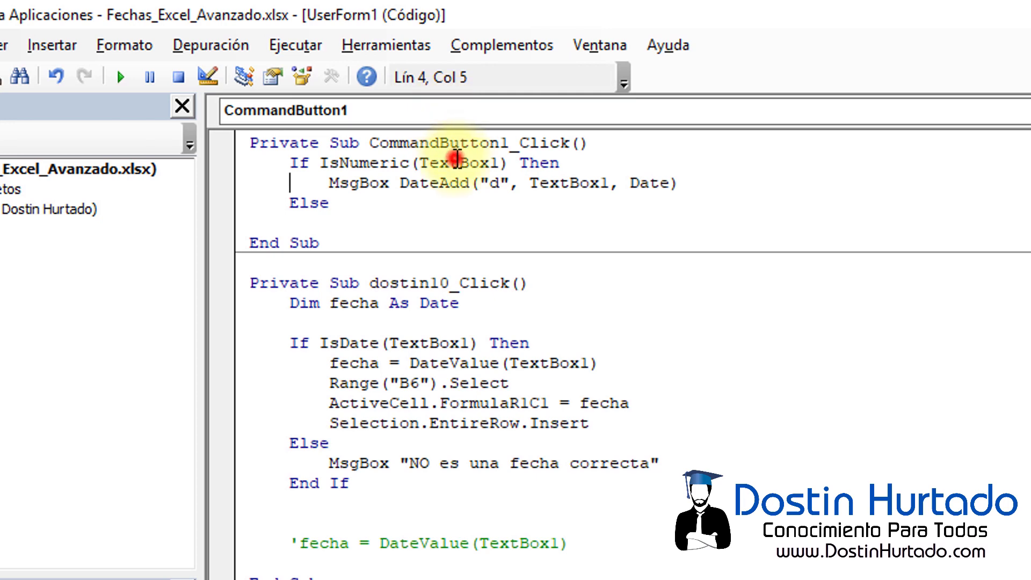
{"action": "double_click", "coordinate": [457, 162]}
{"action": "double_click", "coordinate": [352, 161]}
{"action": "double_click", "coordinate": [540, 163]}
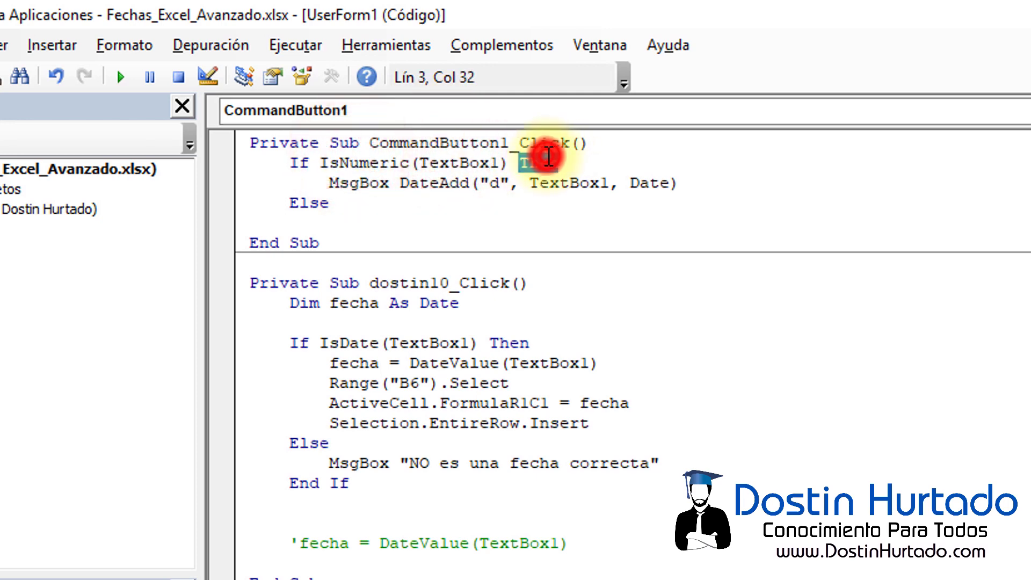
Under Else, add MsgBox "Ingrese un numero valido" and close the block with End If.
{"action": "left_click", "coordinate": [323, 182]}
{"action": "key", "text": "shift+End"}
{"action": "left_click", "coordinate": [345, 203]}
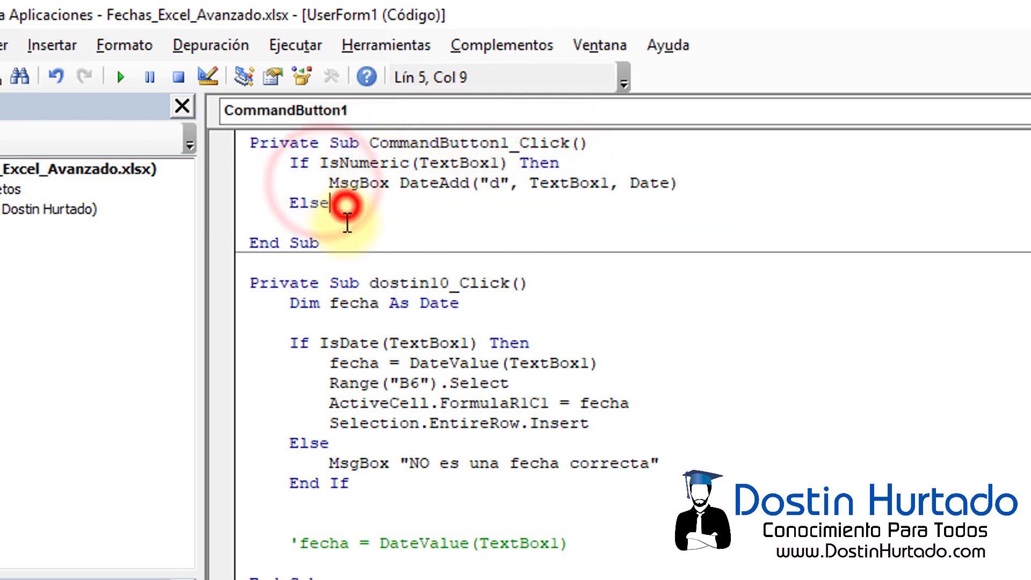
{"action": "key", "text": "Down"}
{"action": "key", "text": "Tab"}
{"action": "type", "text": "ms"}
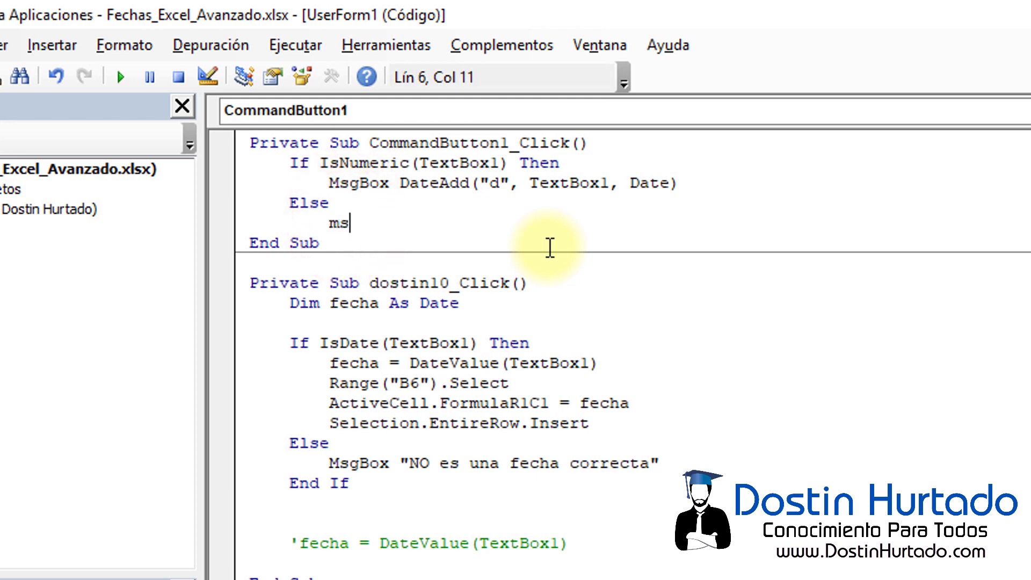
{"action": "type", "text": "gbox \"Ingr"}
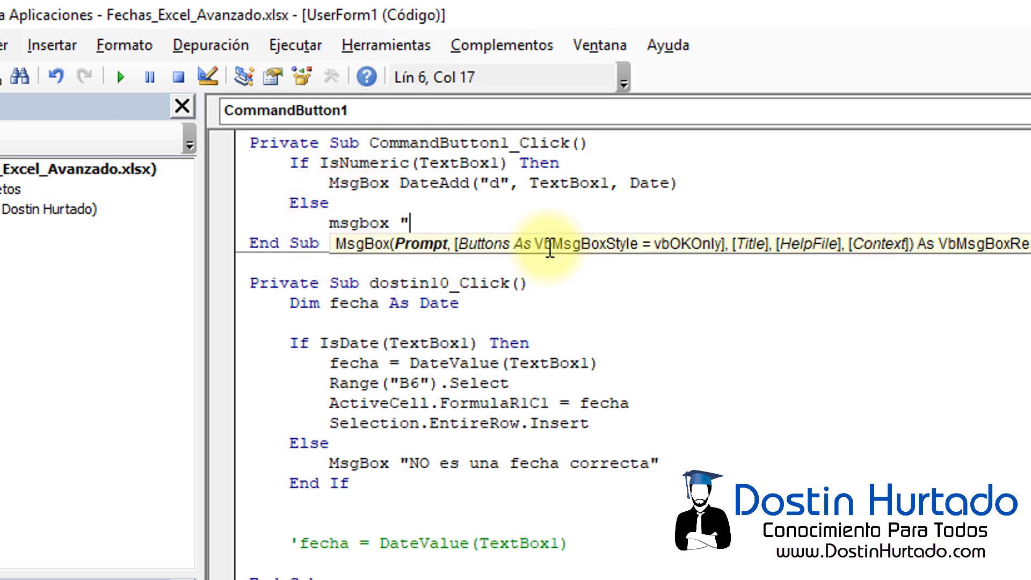
{"action": "type", "text": "ese un numero valido\""}
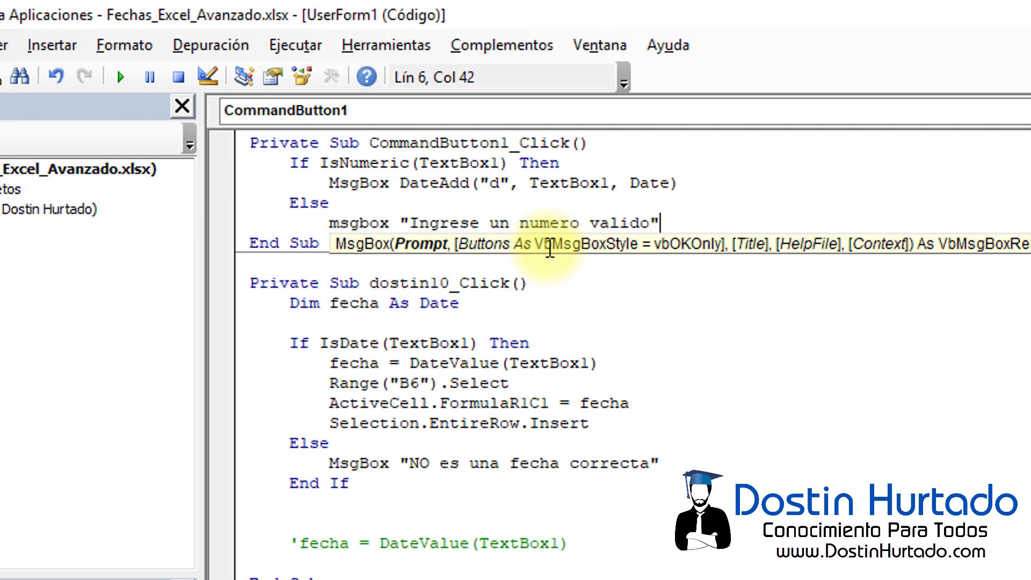
{"action": "key", "text": "Return"}
{"action": "type", "text": "endif"}
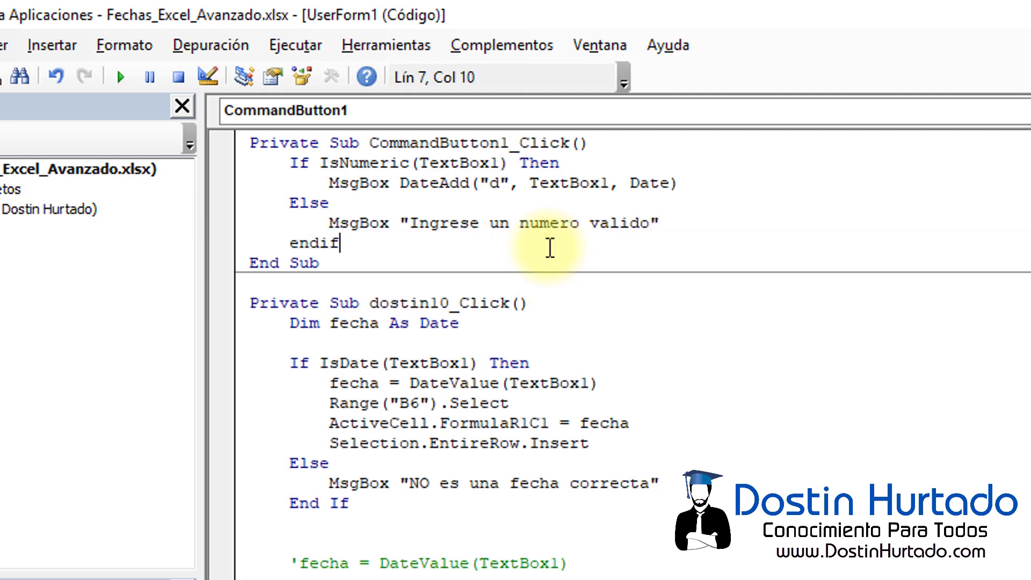
{"action": "left_click", "coordinate": [320, 244]}
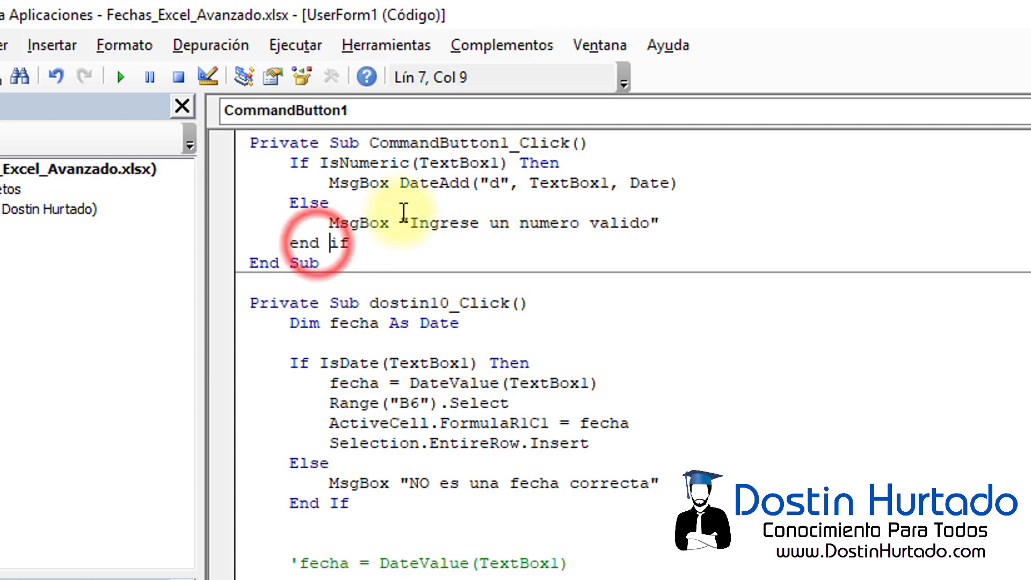
{"action": "left_click", "coordinate": [329, 204]}
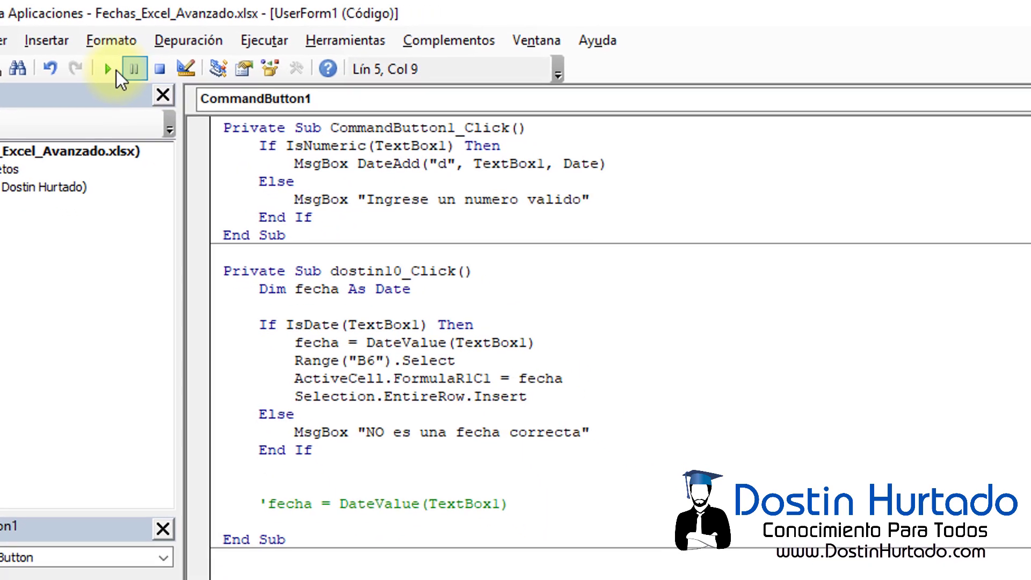
{"action": "left_click", "coordinate": [116, 71]}
{"action": "type", "text": "asdasd"}
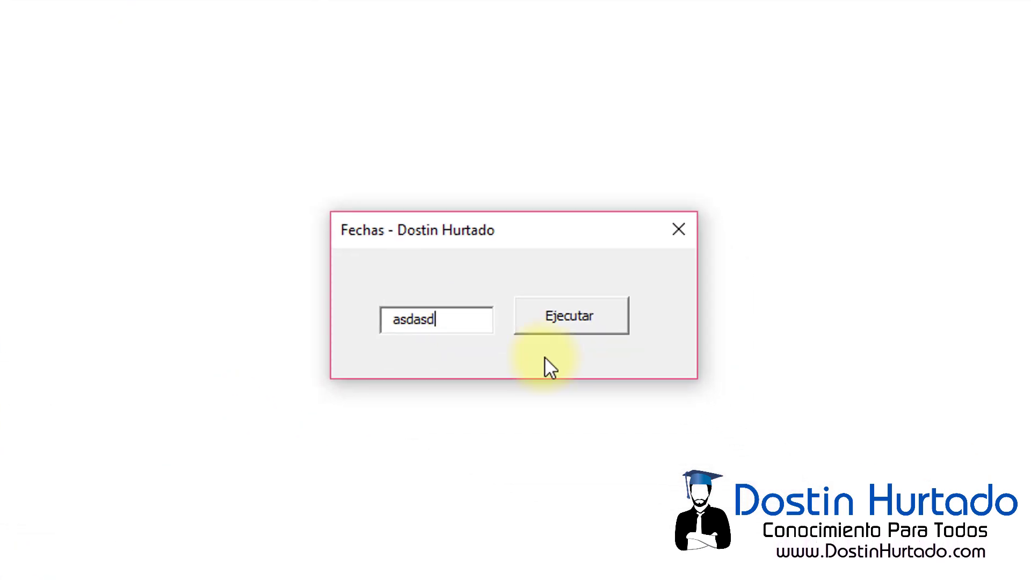
{"action": "left_click", "coordinate": [575, 329]}
{"action": "left_click", "coordinate": [562, 383]}
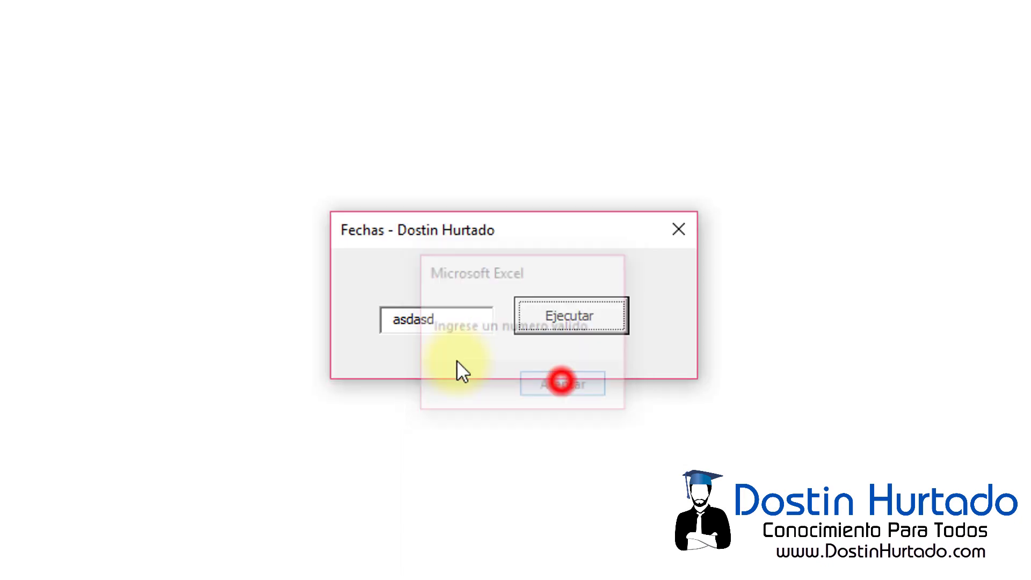
{"action": "double_click", "coordinate": [456, 317]}
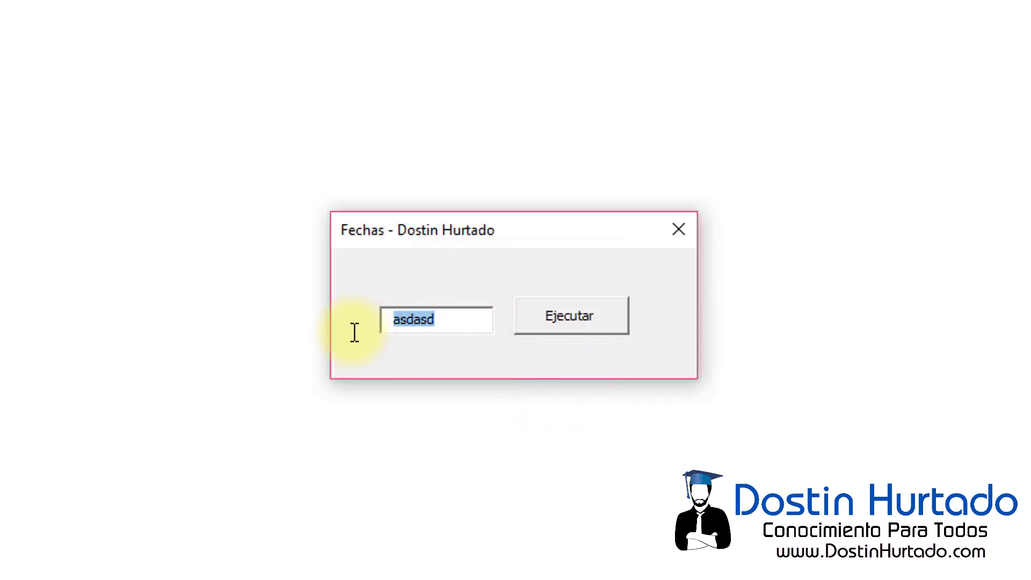
{"action": "type", "text": "30"}
{"action": "left_click", "coordinate": [567, 320]}
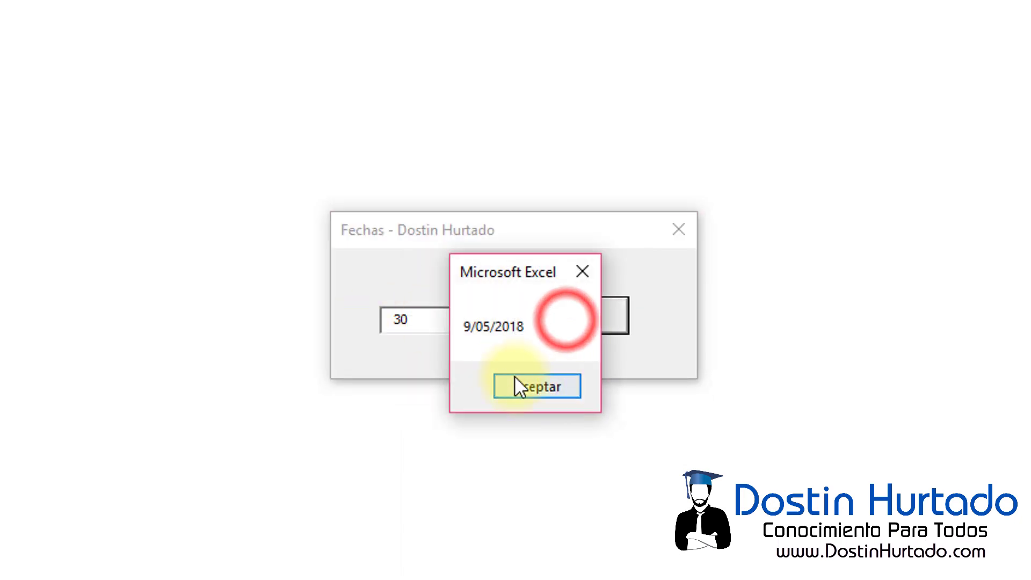
{"action": "left_click", "coordinate": [583, 272]}
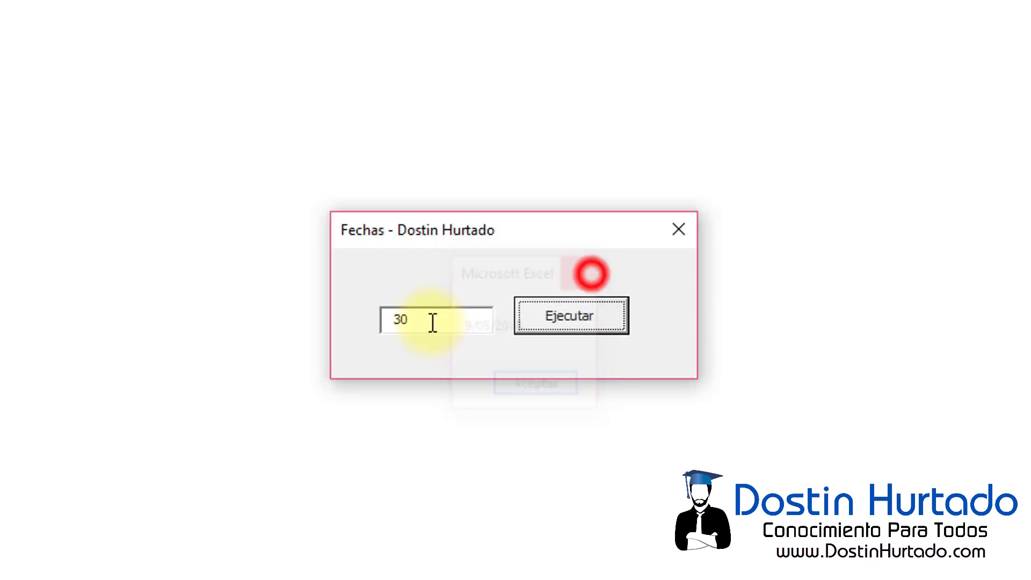
{"action": "double_click", "coordinate": [426, 320]}
{"action": "type", "text": "1"}
{"action": "left_click", "coordinate": [549, 325]}
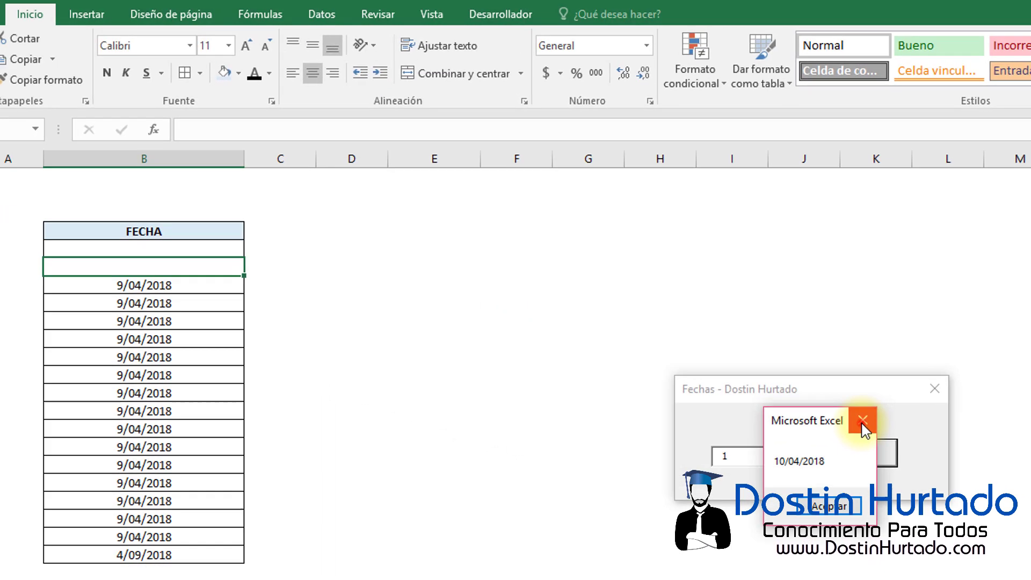
{"action": "left_click", "coordinate": [886, 434]}
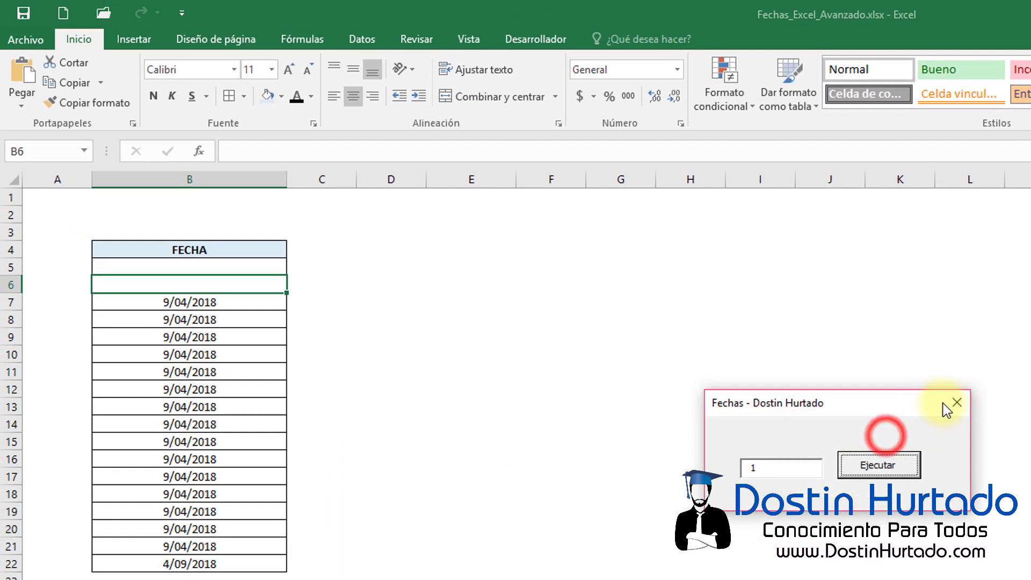
{"action": "left_click", "coordinate": [944, 404]}
{"action": "double_click", "coordinate": [472, 147]}
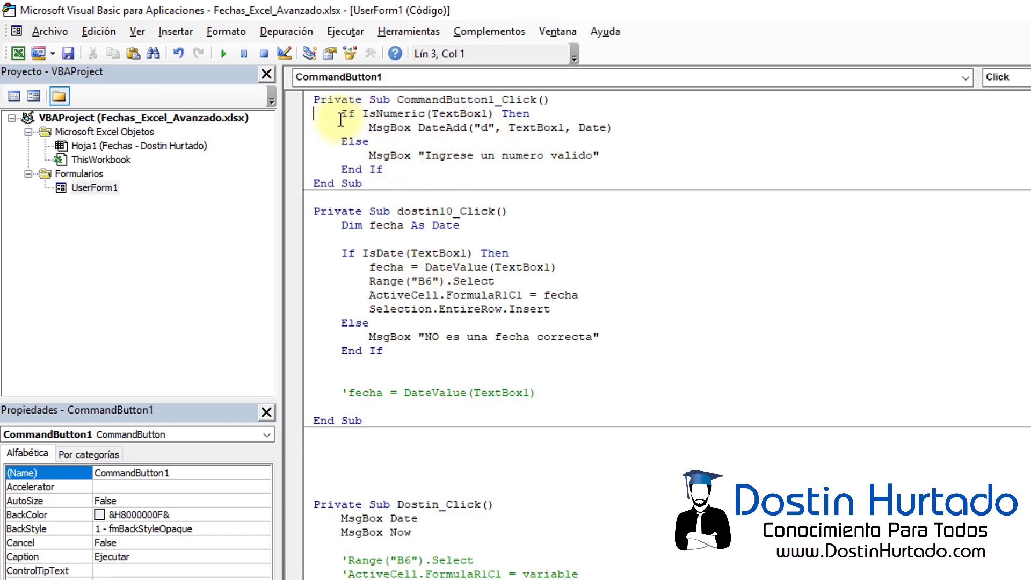
Declare Dim dias As Integer above the IsNumeric check.
{"action": "key", "text": "Return"}
{"action": "key", "text": "Up"}
{"action": "key", "text": "Tab"}
{"action": "key", "text": "Return"}
{"action": "key", "text": "Up"}
{"action": "type", "text": "d"}
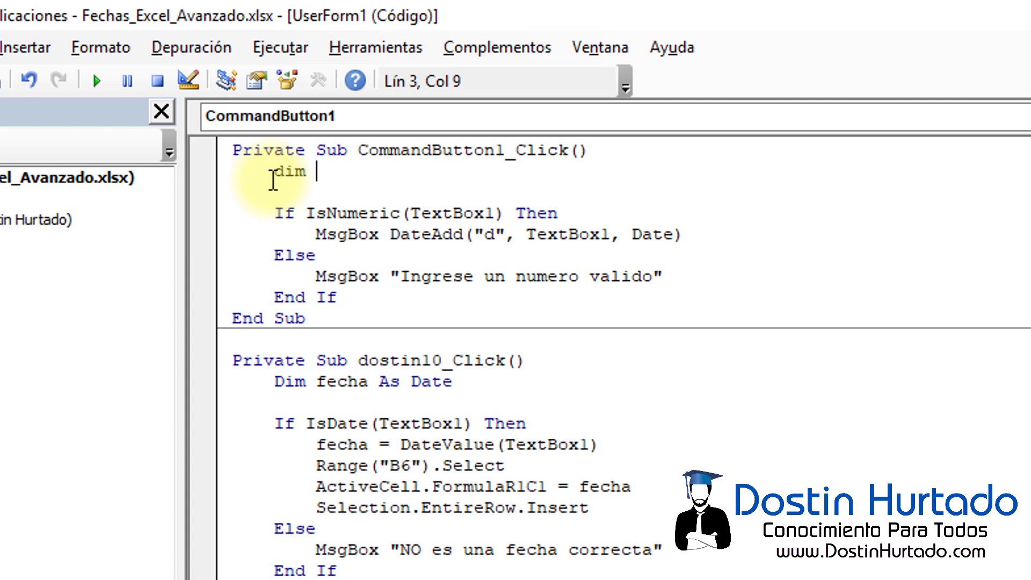
{"action": "type", "text": "ias as"}
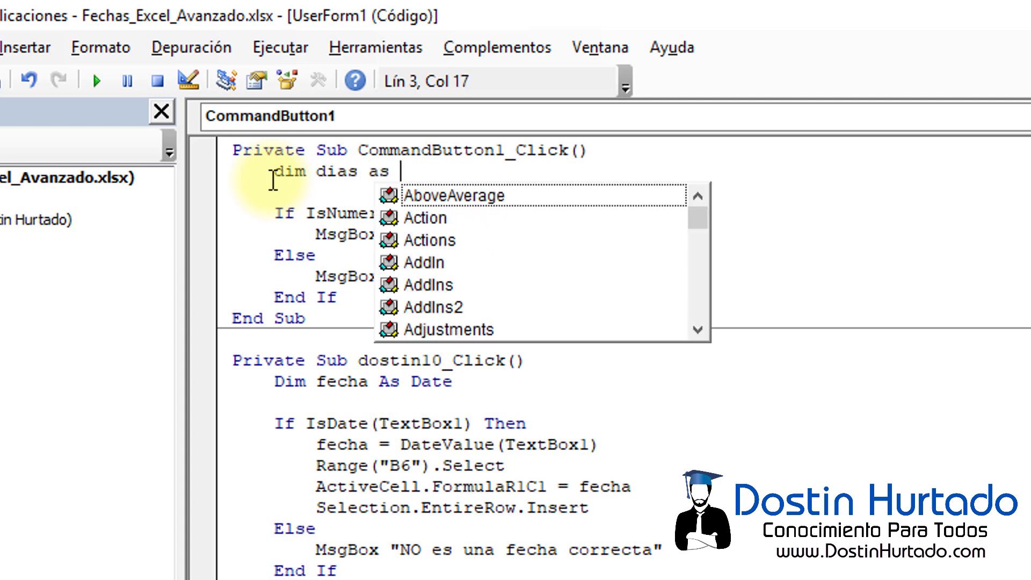
{"action": "type", "text": "inte"}
{"action": "key", "text": "Tab"}
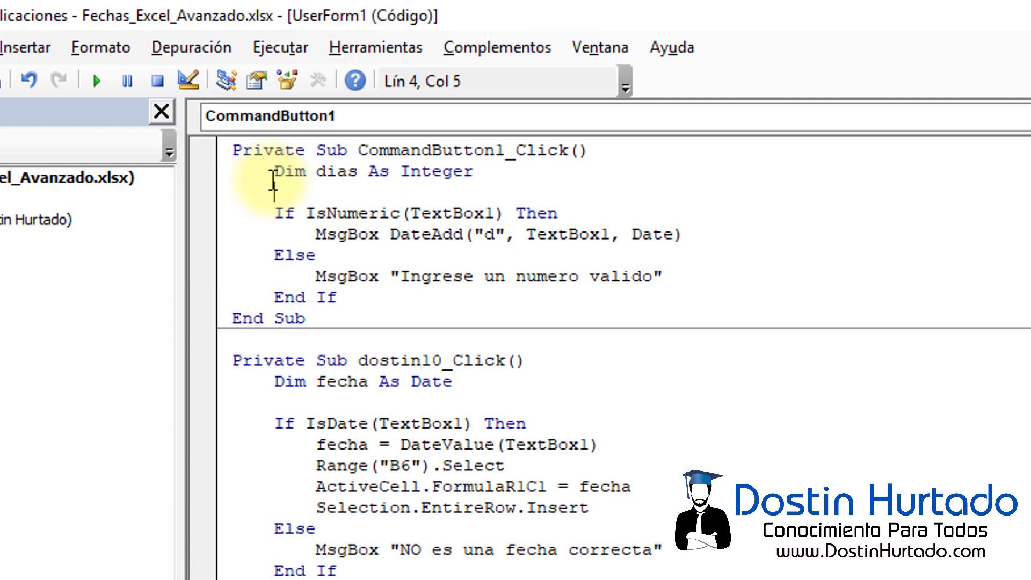
{"action": "double_click", "coordinate": [437, 172]}
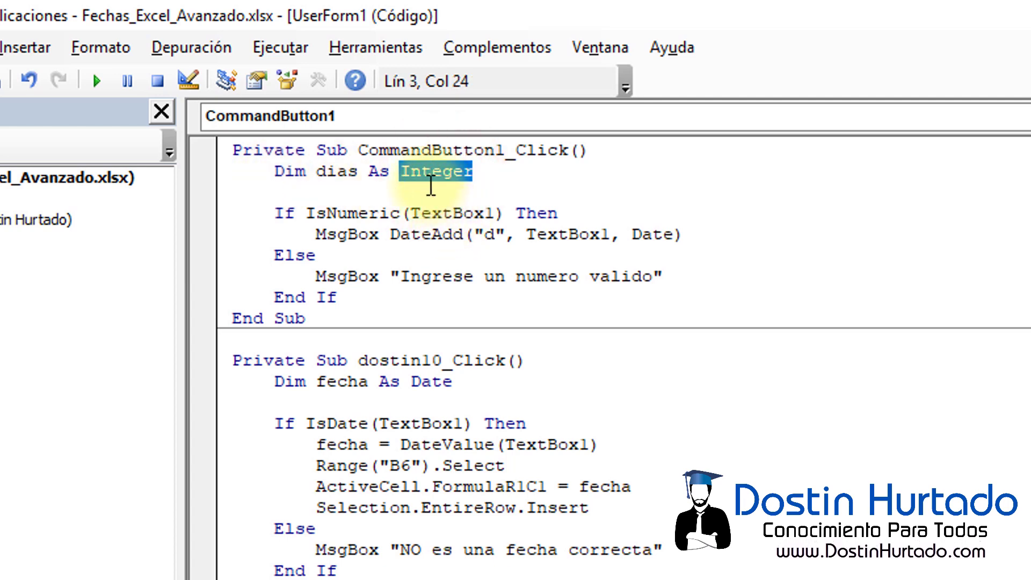
Add the line dias = Val(TextBox1) below the declaration.
{"action": "left_click", "coordinate": [406, 197]}
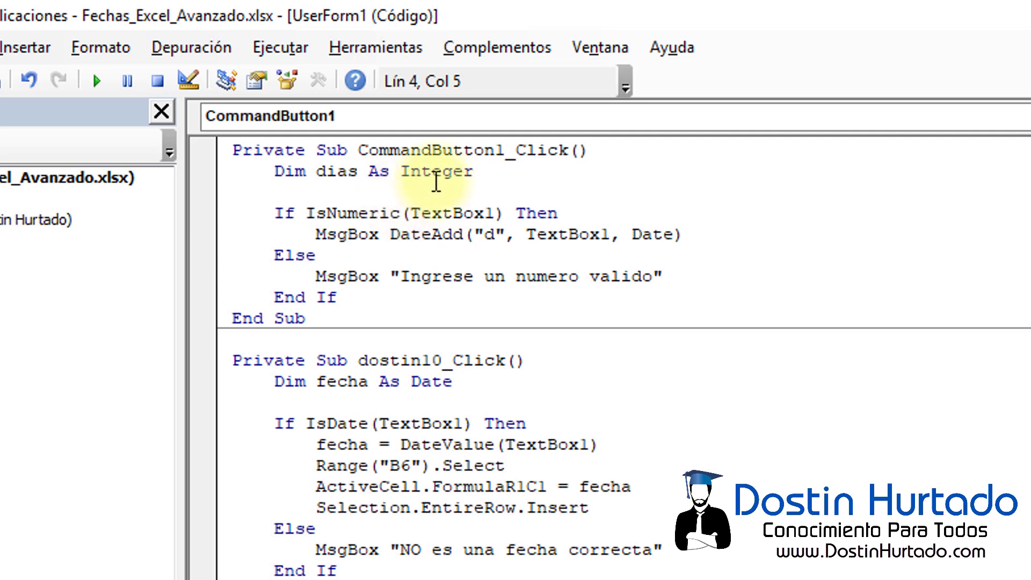
{"action": "left_click", "coordinate": [433, 173]}
{"action": "left_click", "coordinate": [331, 193]}
{"action": "type", "text": "dias = va"}
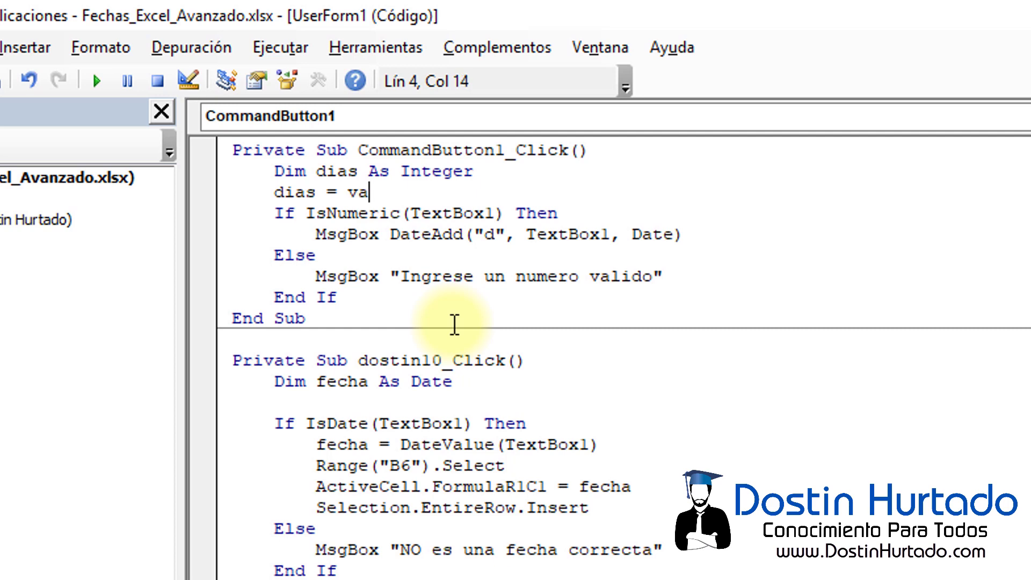
{"action": "type", "text": "l"}
{"action": "type", "text": "(textbox1"}
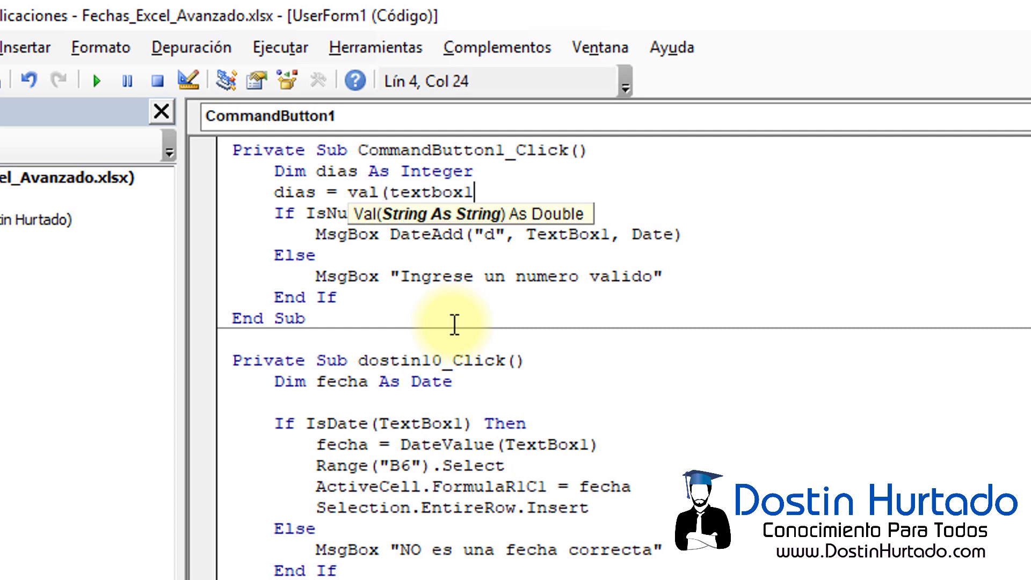
{"action": "type", "text": ")"}
{"action": "left_click", "coordinate": [444, 276]}
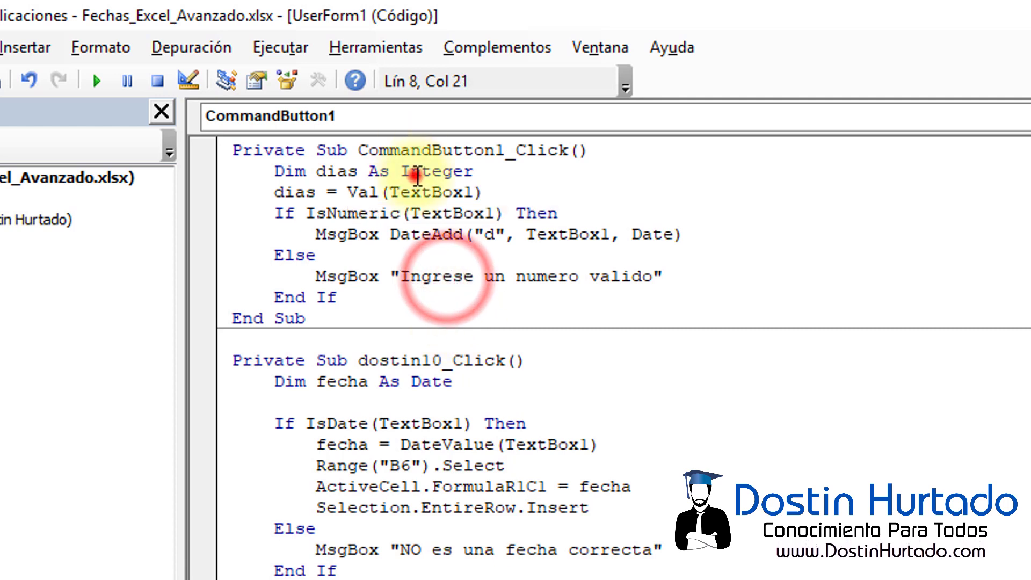
{"action": "double_click", "coordinate": [429, 191]}
Change the condition to IsNumeric(dias) and add a blank line after the Val assignment.
{"action": "left_click", "coordinate": [379, 213]}
{"action": "double_click", "coordinate": [451, 213]}
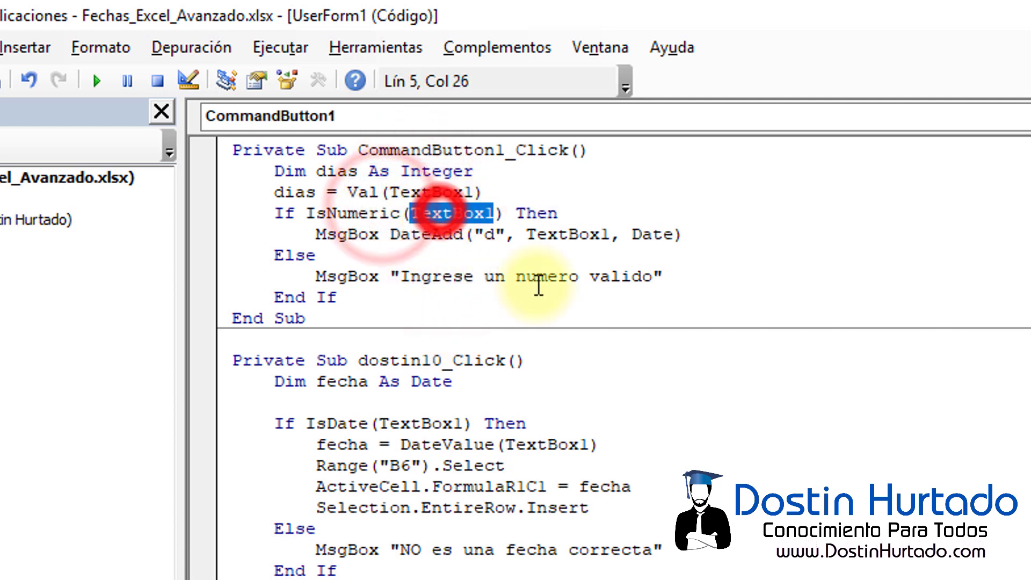
{"action": "type", "text": "dias"}
{"action": "left_click", "coordinate": [445, 299]}
{"action": "left_click", "coordinate": [433, 213]}
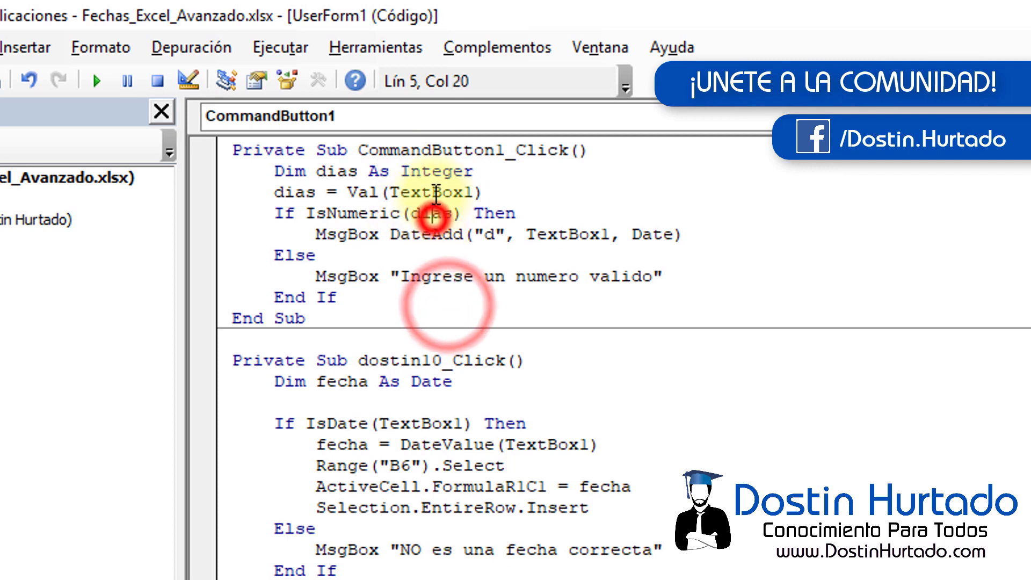
{"action": "double_click", "coordinate": [437, 193]}
{"action": "double_click", "coordinate": [427, 234]}
{"action": "double_click", "coordinate": [433, 213]}
{"action": "left_click", "coordinate": [516, 195]}
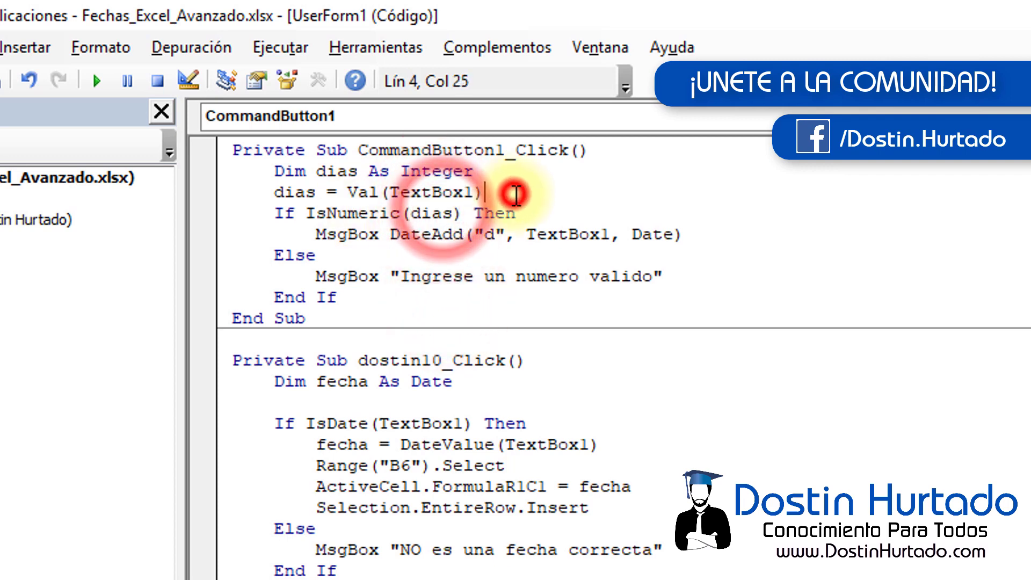
{"action": "key", "text": "Return"}
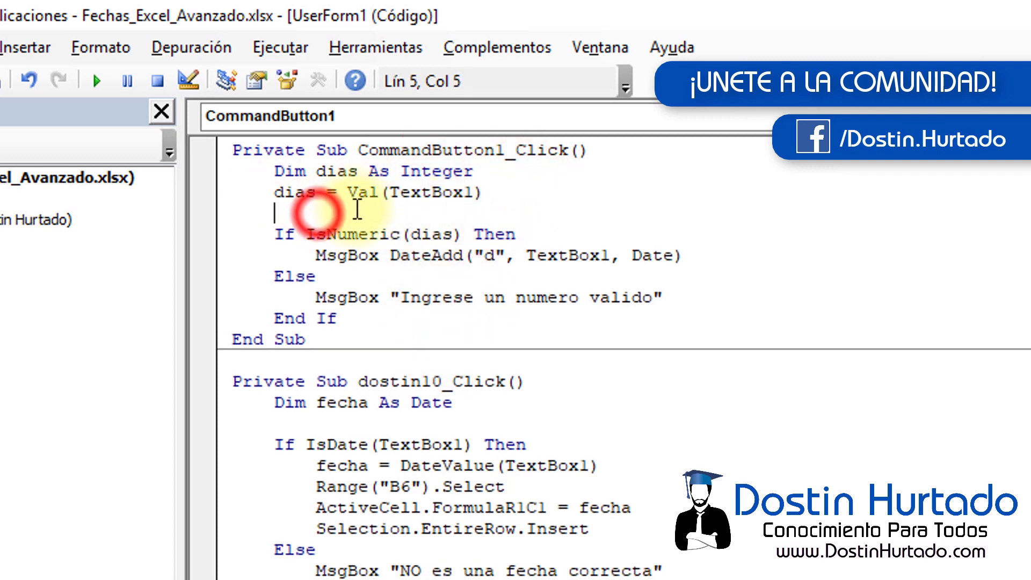
{"action": "left_click_drag", "start_coordinate": [347, 192], "coordinate": [463, 192]}
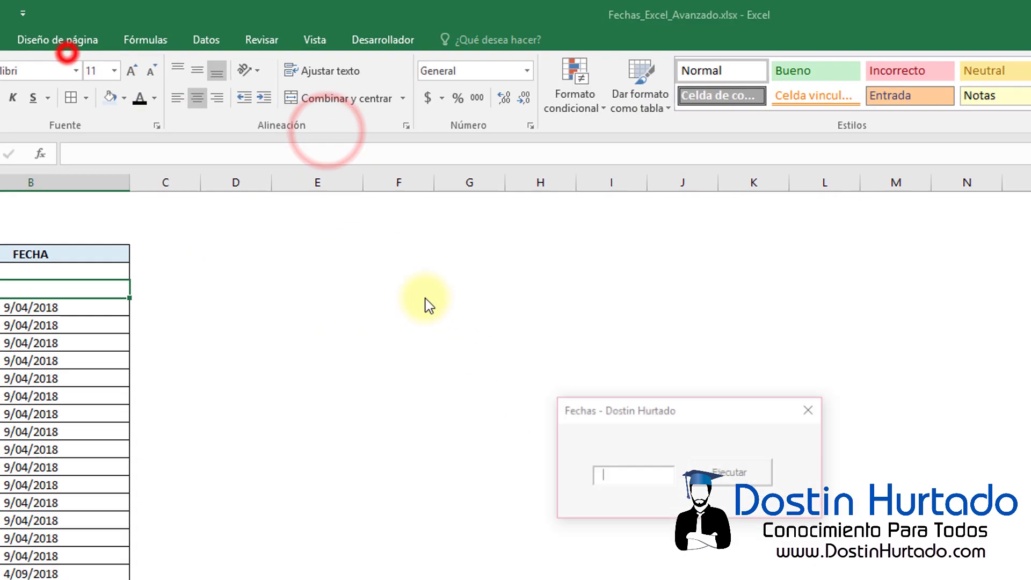
Test the form with 1 (10/04/2018), then retry with letters appended to the number.
{"action": "type", "text": "1"}
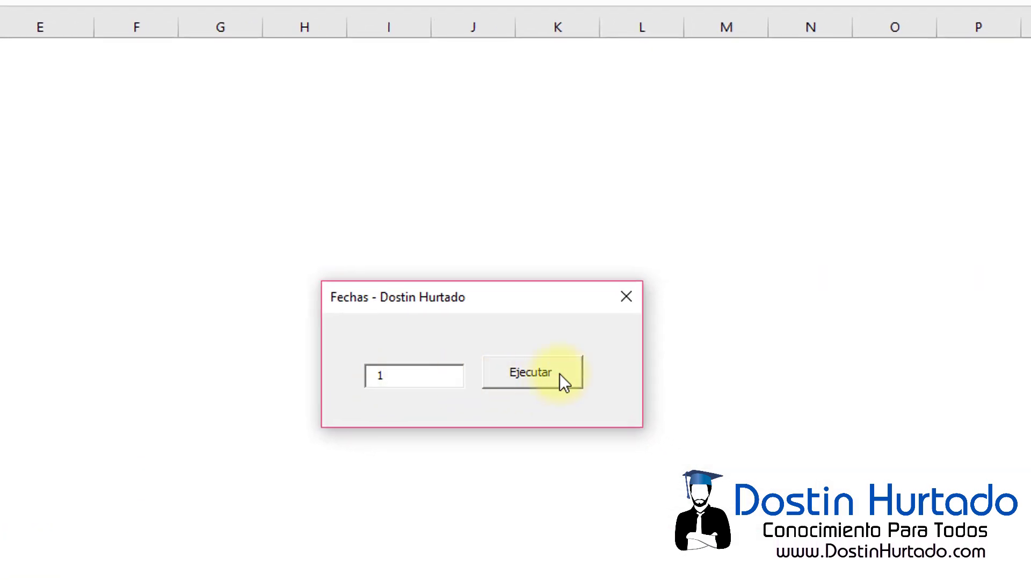
{"action": "left_click", "coordinate": [558, 372]}
{"action": "left_click", "coordinate": [541, 337]}
{"action": "left_click", "coordinate": [414, 370]}
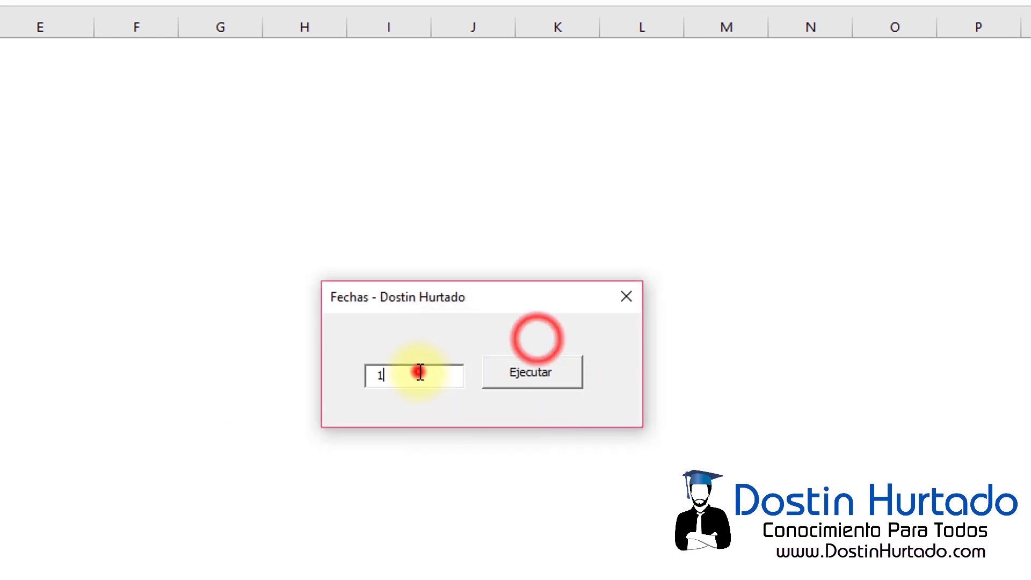
{"action": "type", "text": "a"}
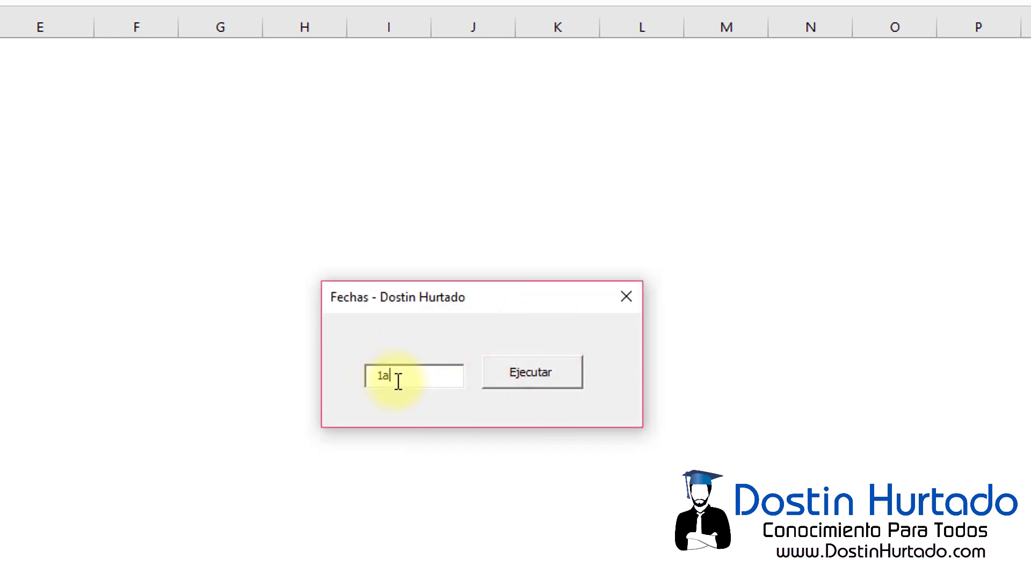
{"action": "type", "text": "sffgf"}
{"action": "left_click", "coordinate": [512, 376]}
From the debug break, replace TextBox1 with dias inside the DateAdd call.
{"action": "left_click", "coordinate": [716, 398]}
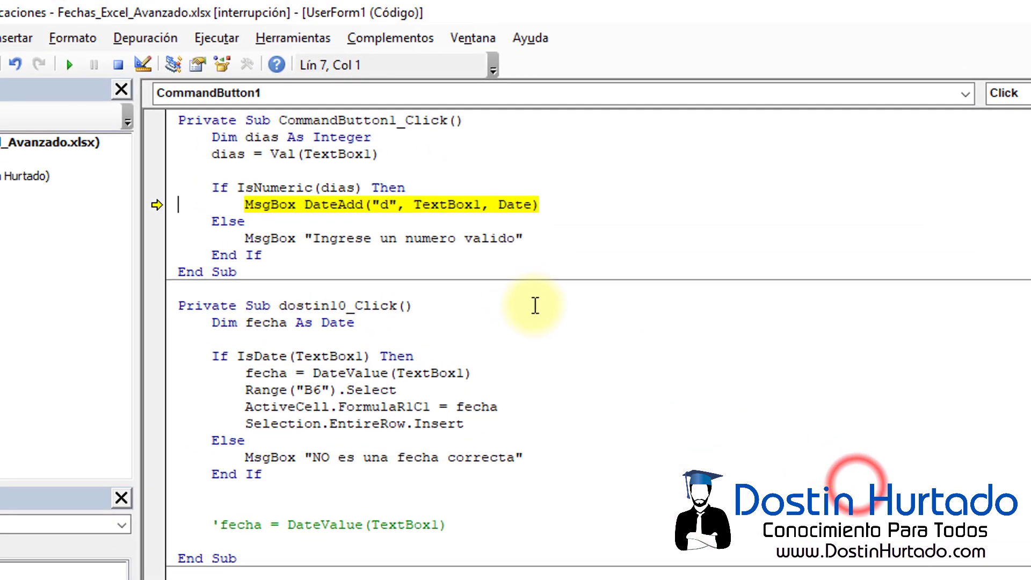
{"action": "left_click", "coordinate": [330, 207]}
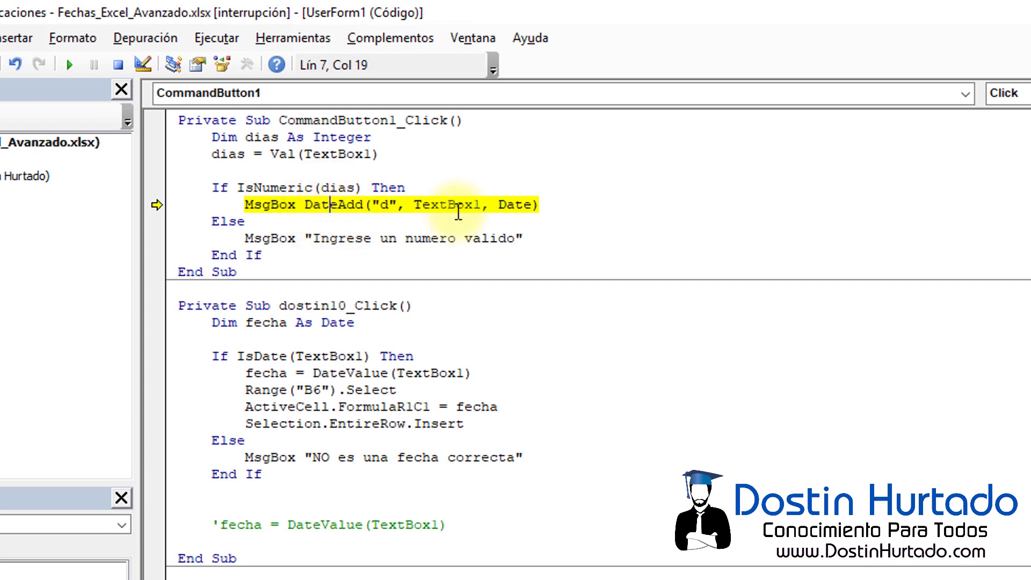
{"action": "double_click", "coordinate": [467, 205]}
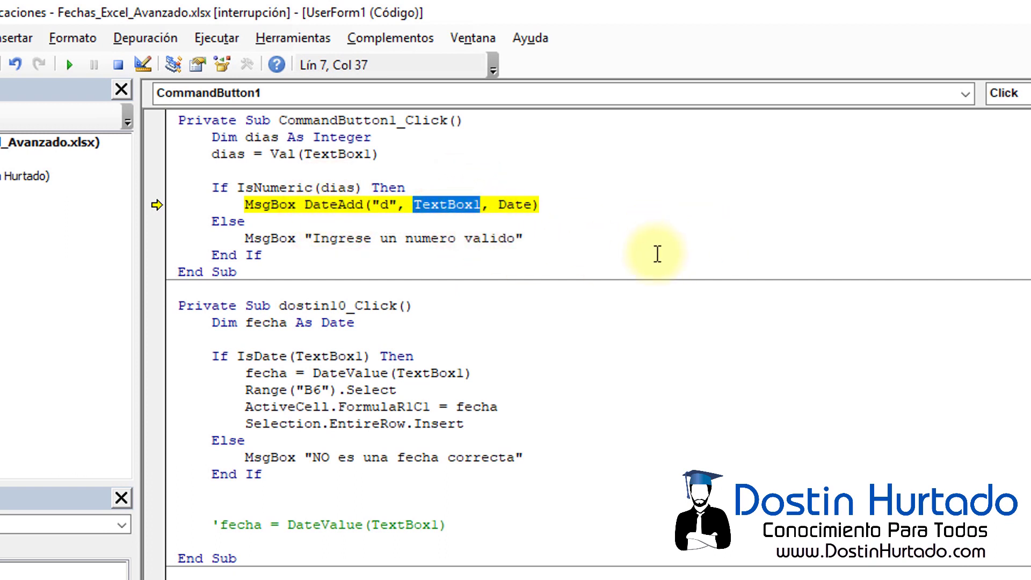
{"action": "type", "text": "dias"}
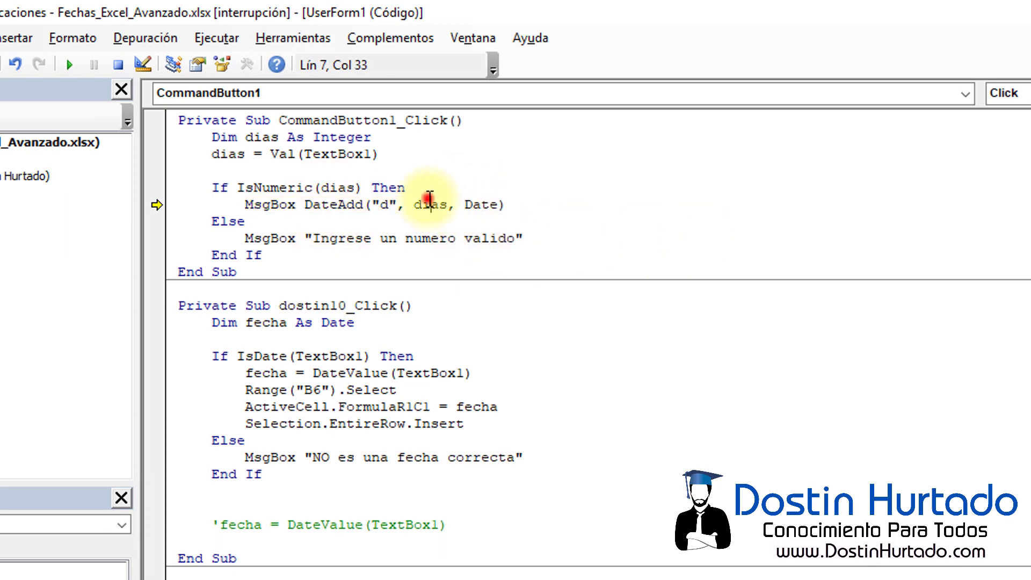
{"action": "double_click", "coordinate": [432, 204]}
{"action": "left_click", "coordinate": [238, 153]}
{"action": "double_click", "coordinate": [239, 153]}
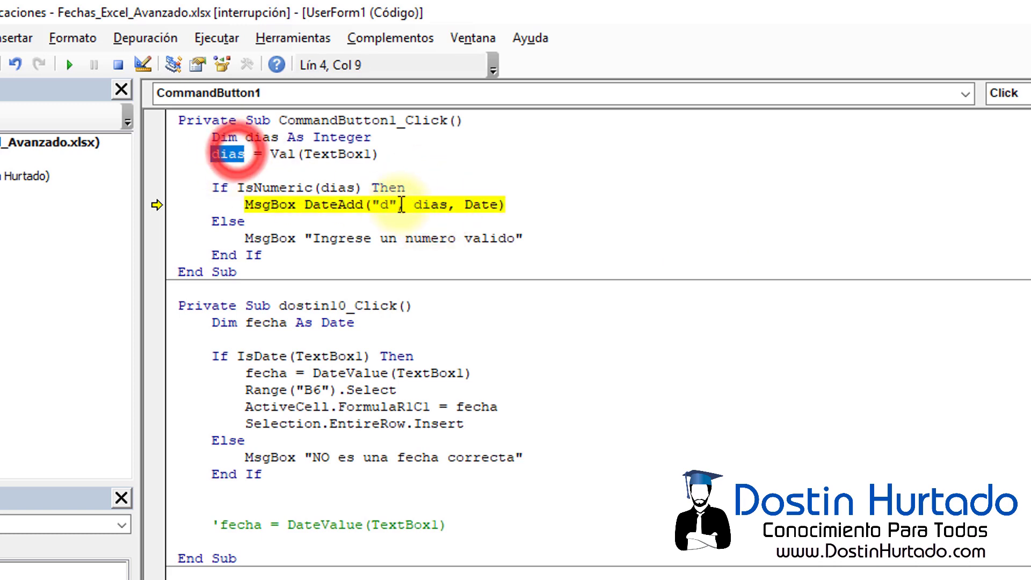
{"action": "double_click", "coordinate": [430, 204]}
Reset and rerun the form, confirming the mixed entry 1asd now returns 10/04/2018.
{"action": "left_click", "coordinate": [119, 65]}
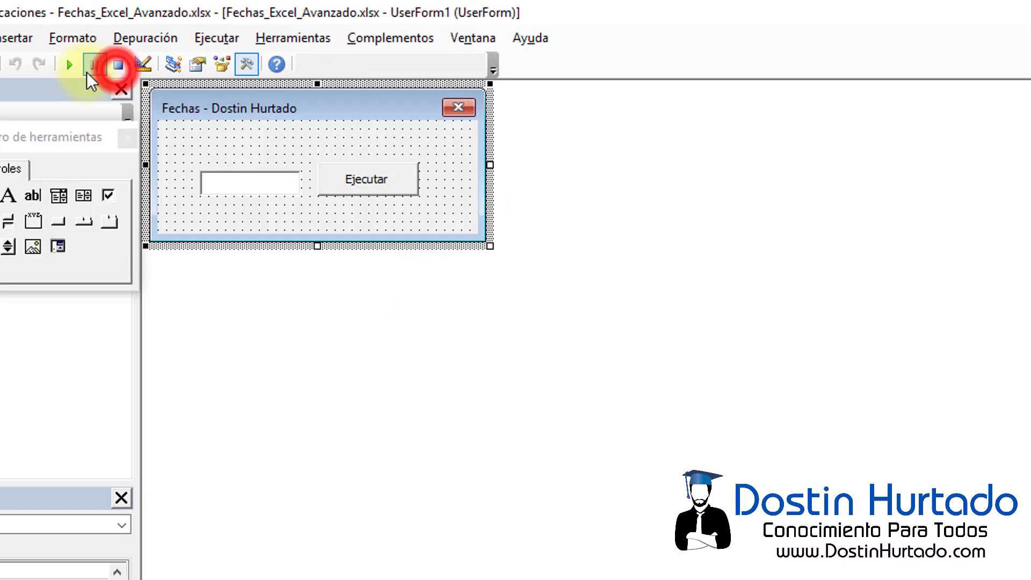
{"action": "key", "text": "F5"}
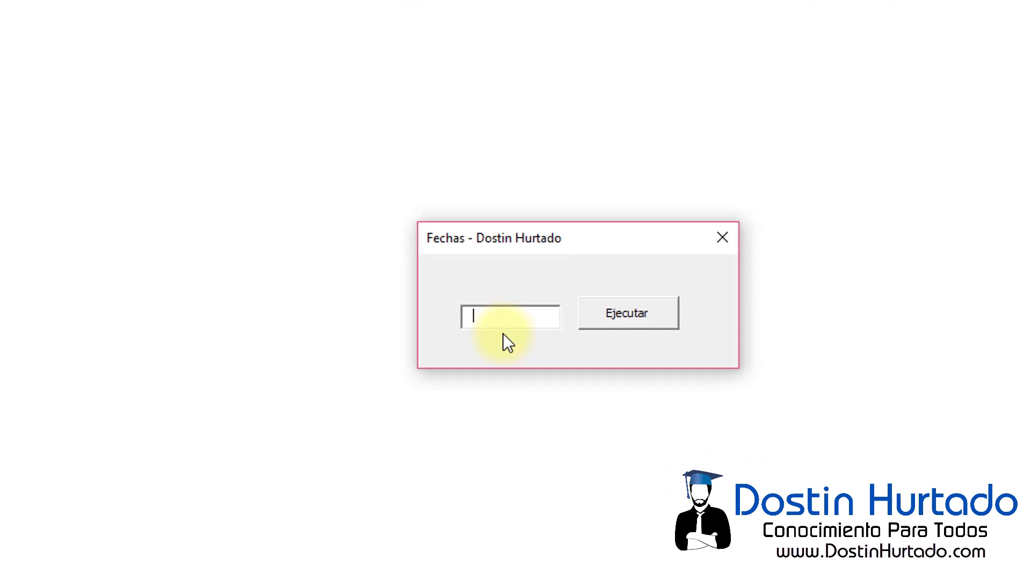
{"action": "type", "text": "1asd"}
{"action": "left_click", "coordinate": [604, 315]}
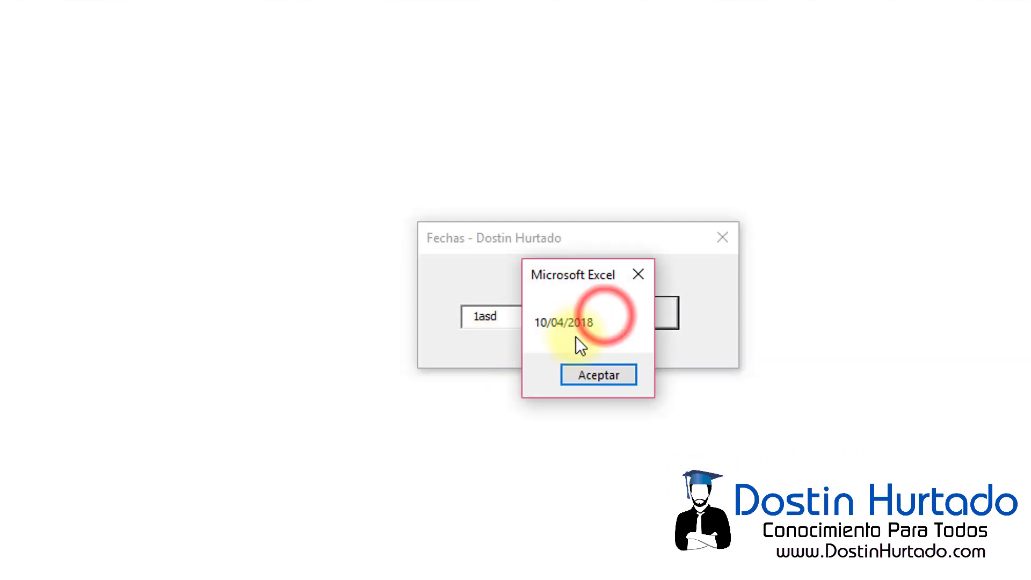
{"action": "left_click", "coordinate": [632, 277]}
Close the Fechas form and return to the Ejecutar button's CommandButton1_Click code.
{"action": "left_click", "coordinate": [895, 340]}
{"action": "double_click", "coordinate": [334, 168]}
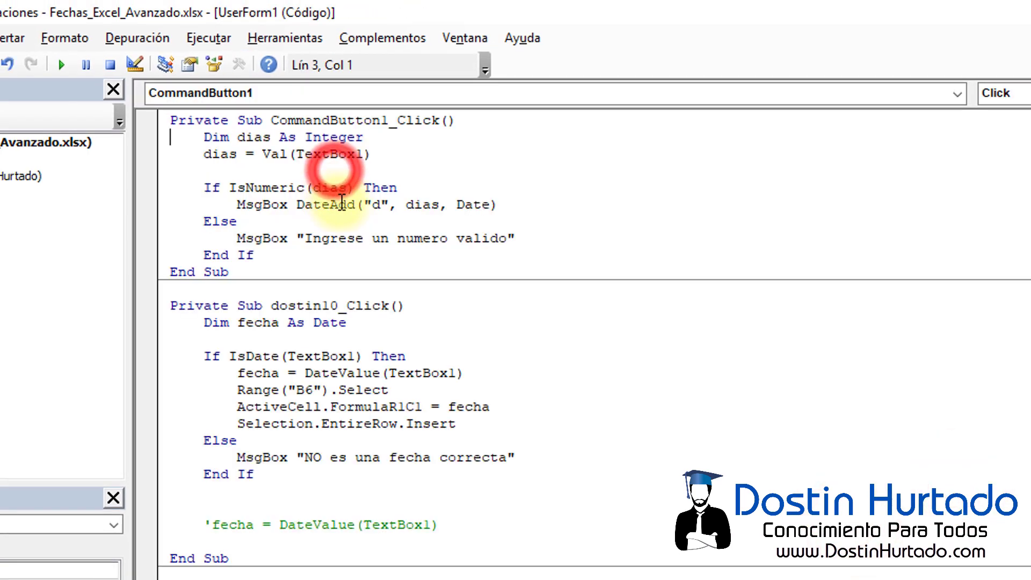
{"action": "double_click", "coordinate": [269, 154]}
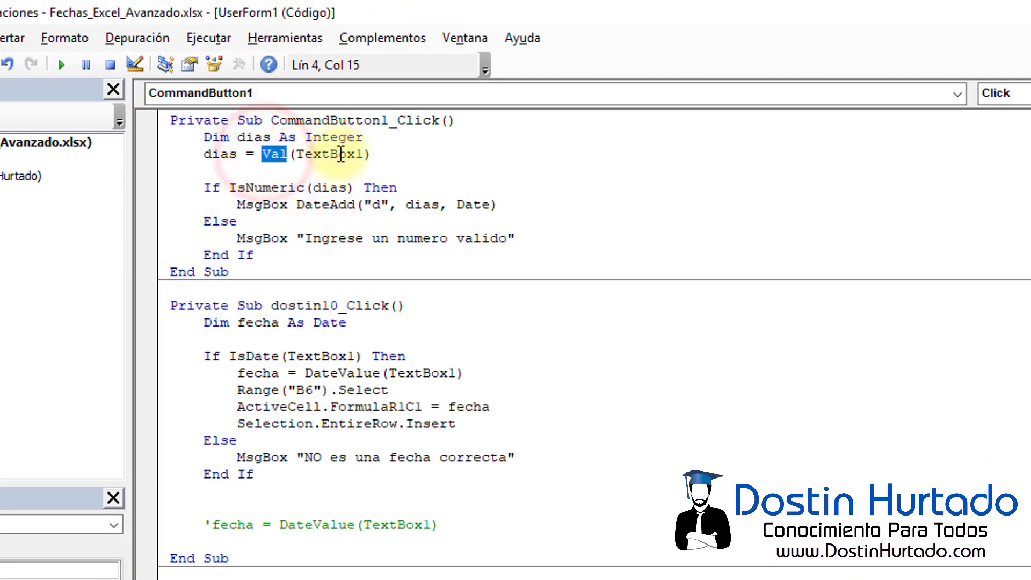
Type test text 'asdas' after Val(TextBox1), then delete it so the dias line stays unchanged.
{"action": "left_click", "coordinate": [363, 154]}
{"action": "left_click", "coordinate": [384, 153]}
{"action": "type", "text": "asdas"}
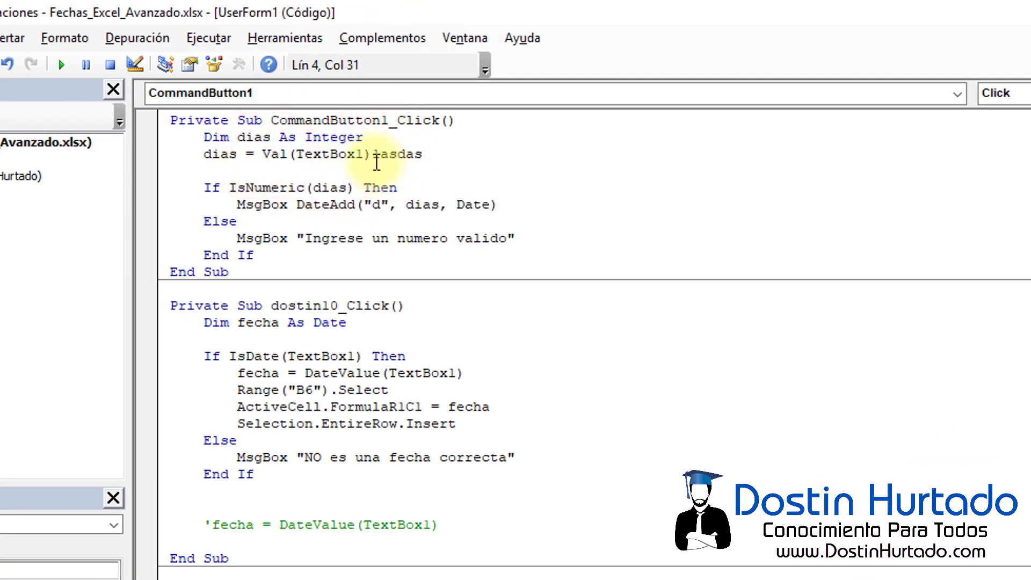
{"action": "left_click_drag", "start_coordinate": [374, 154], "coordinate": [424, 154]}
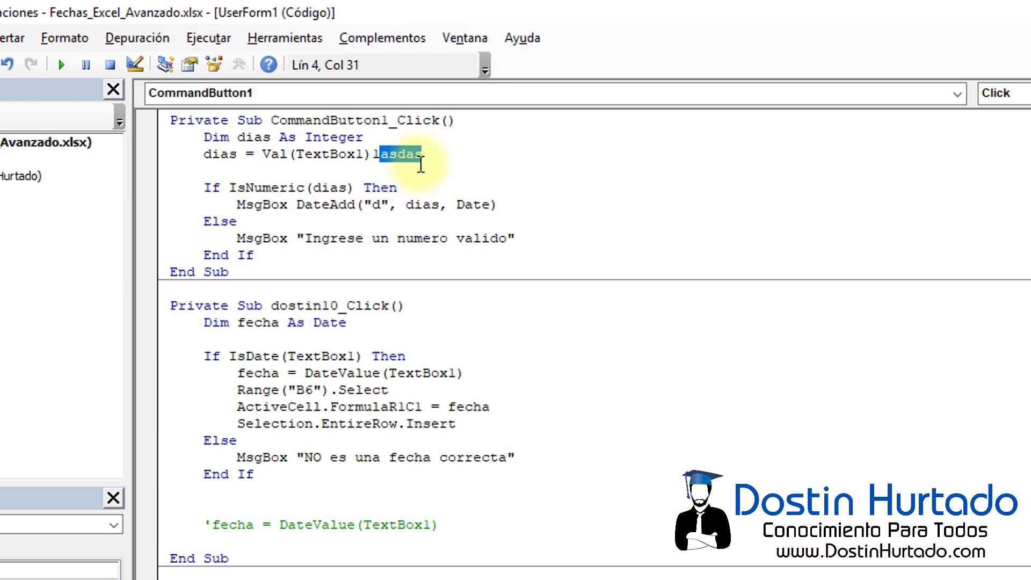
{"action": "key", "text": "BackSpace"}
{"action": "left_click_drag", "start_coordinate": [386, 156], "coordinate": [375, 155]}
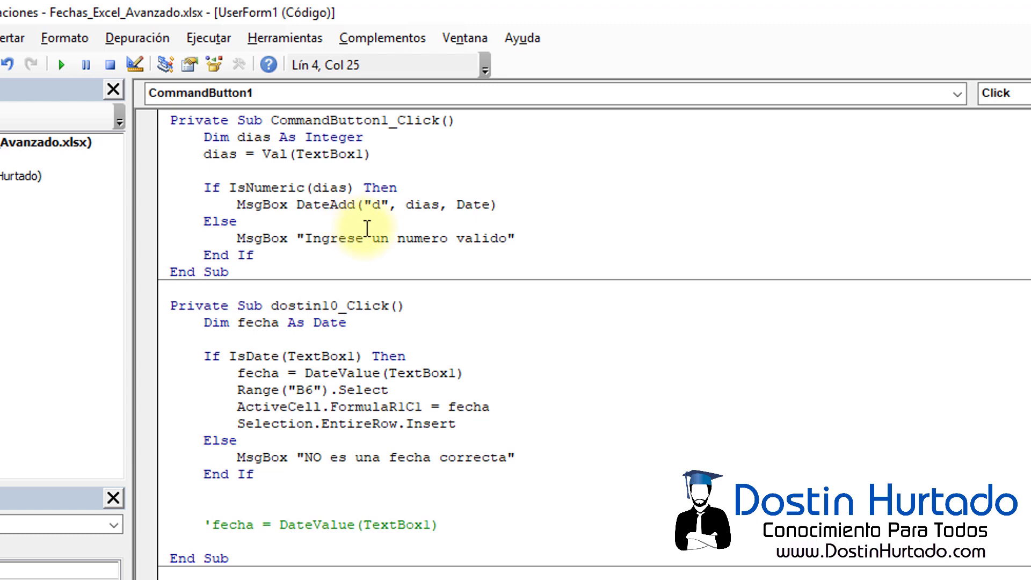
{"action": "left_click", "coordinate": [380, 238]}
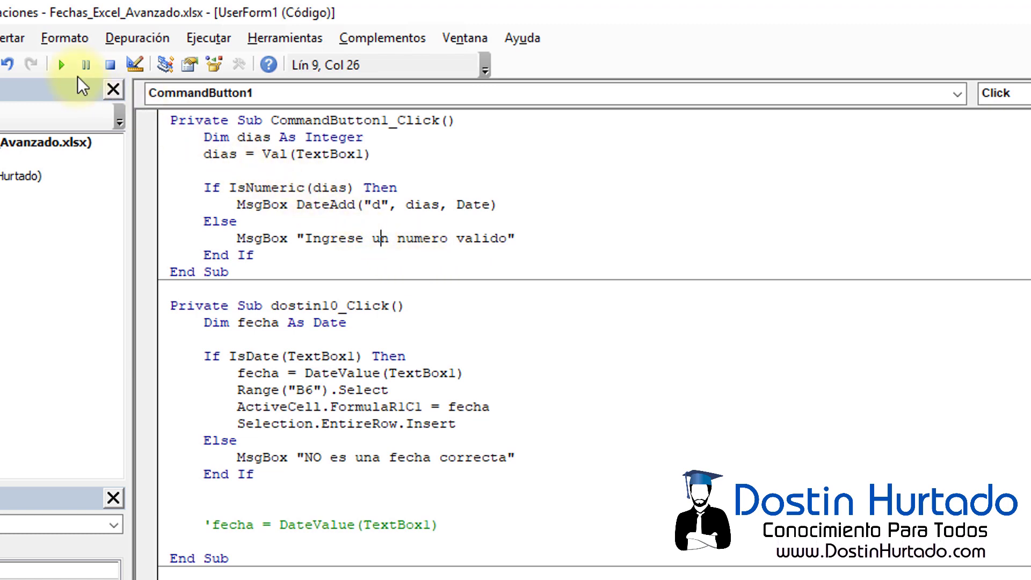
Run the Fechas form with the entry 1 and confirm the result date 10/04/2018.
{"action": "left_click", "coordinate": [61, 65]}
{"action": "type", "text": "1 dia"}
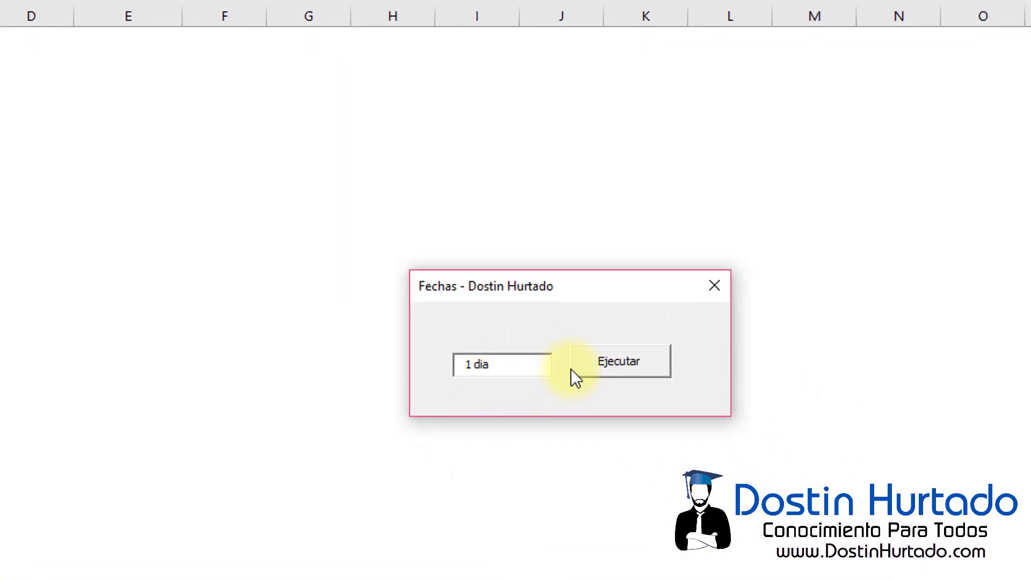
{"action": "left_click", "coordinate": [619, 363]}
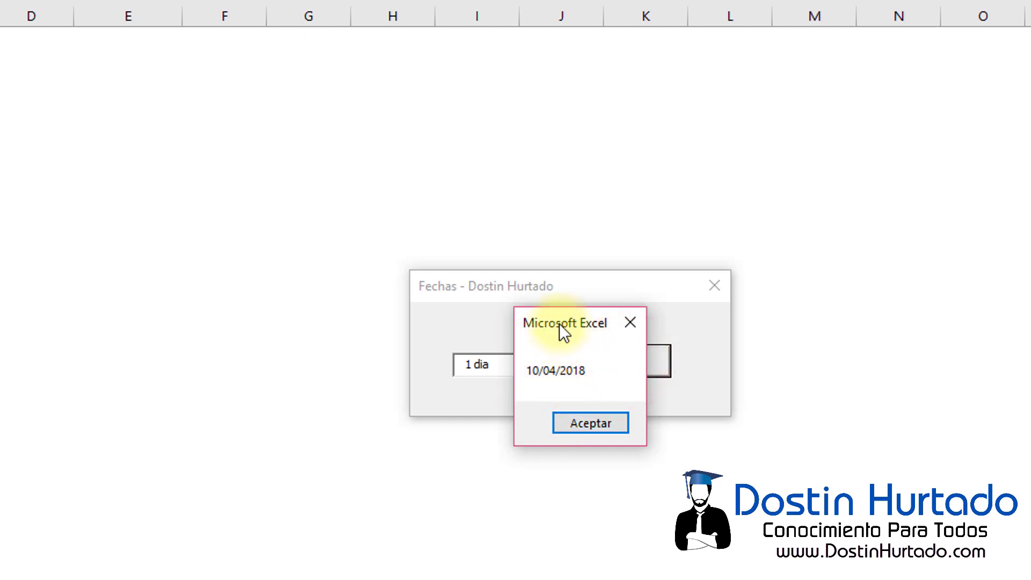
{"action": "left_click", "coordinate": [628, 324]}
Close the Fechas form and go back to the button's click code.
{"action": "left_click", "coordinate": [529, 357]}
{"action": "left_click", "coordinate": [714, 285]}
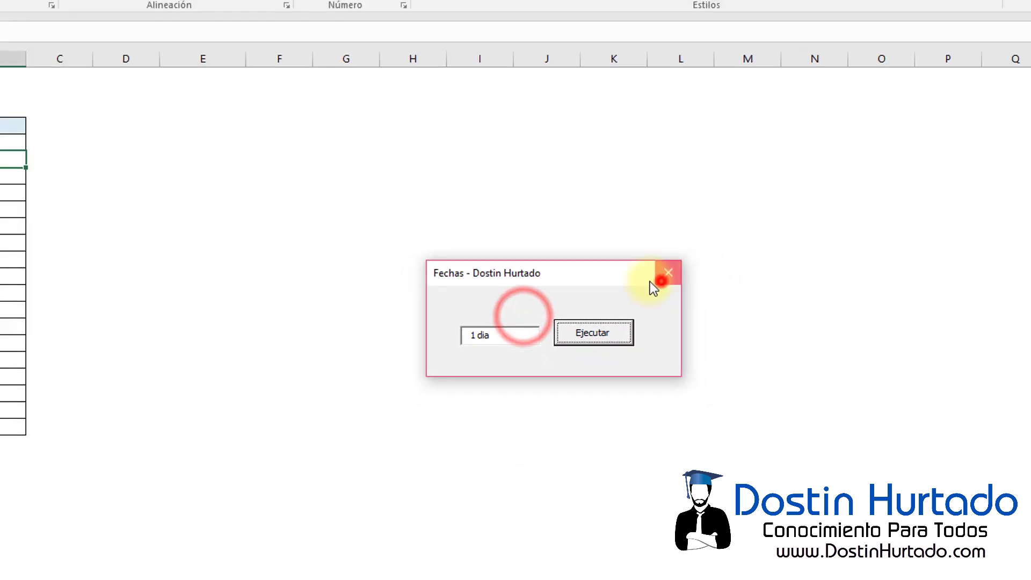
{"action": "double_click", "coordinate": [311, 95]}
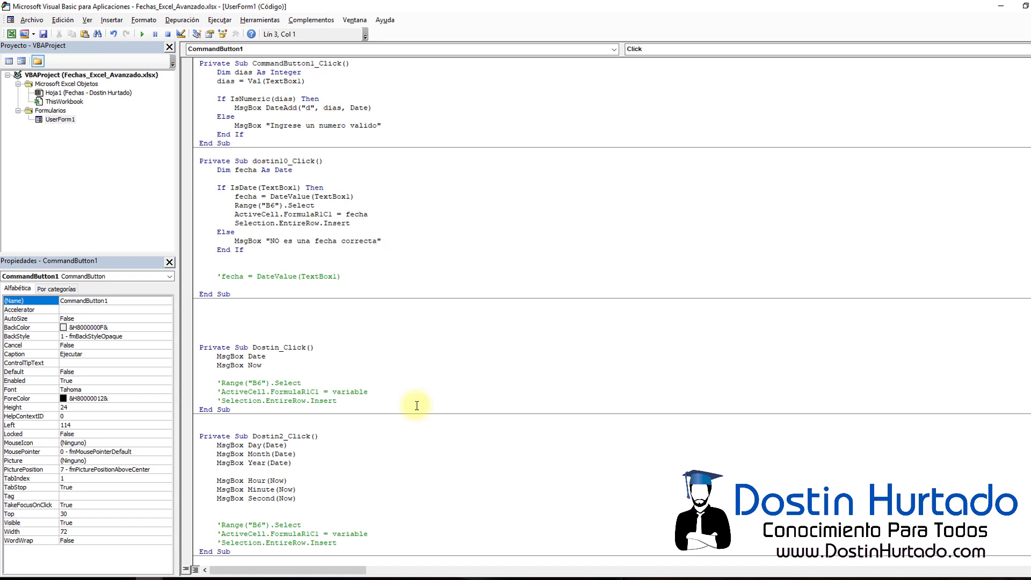
{"action": "left_click_drag", "start_coordinate": [388, 476], "coordinate": [252, 82]}
{"action": "left_click", "coordinate": [351, 299]}
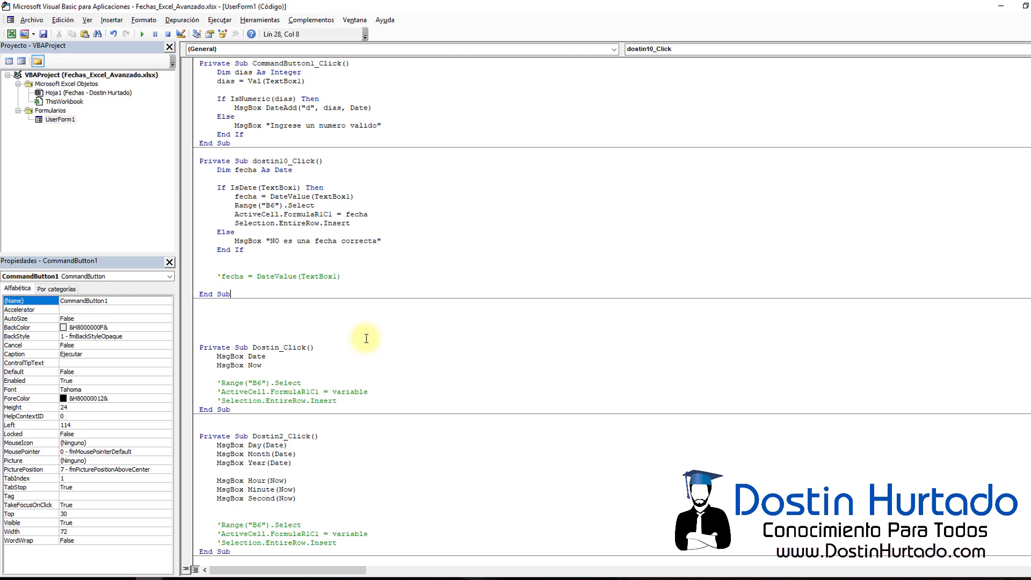
{"action": "double_click", "coordinate": [239, 190]}
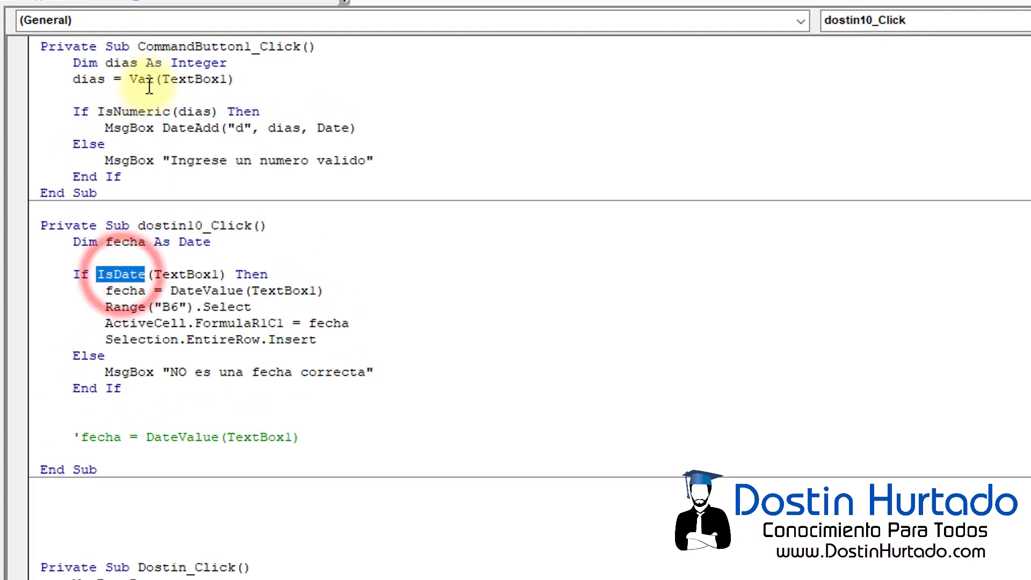
{"action": "double_click", "coordinate": [132, 112]}
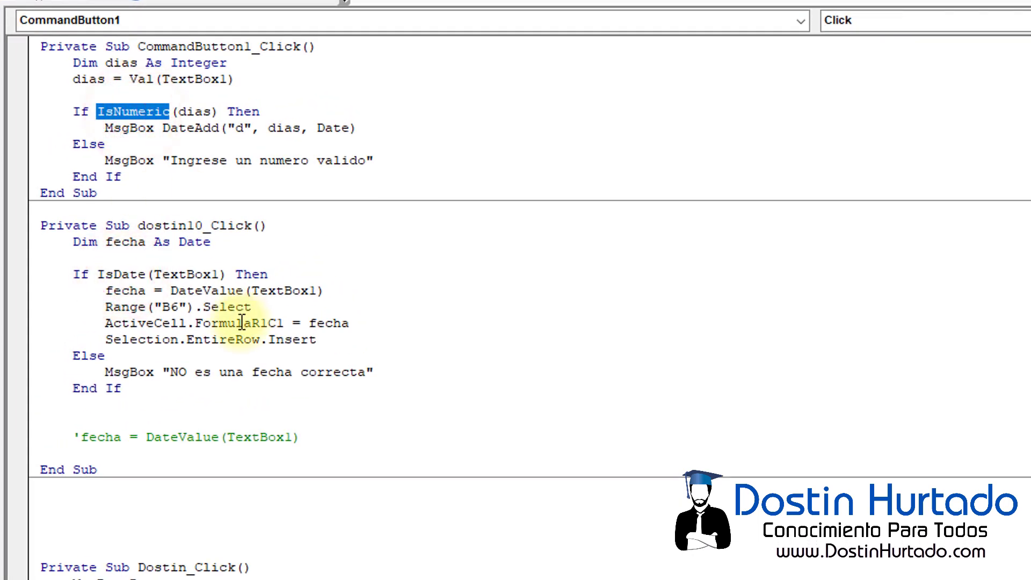